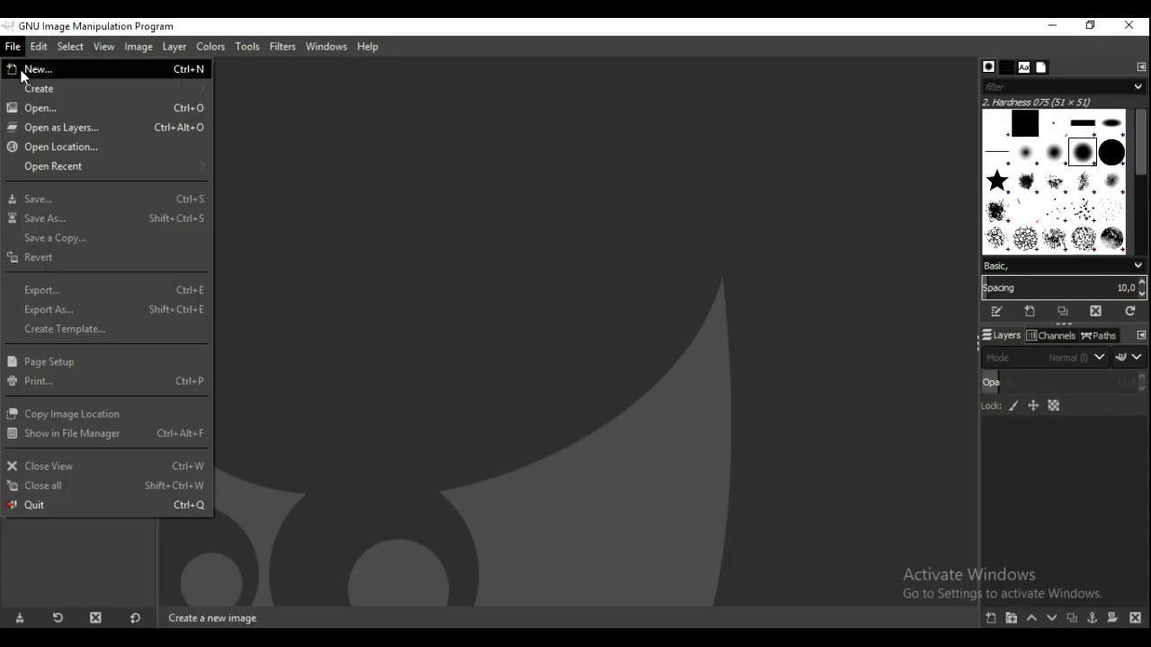
Step: Create a new 2500×1500 px image and add an empty transparent layer
left_click(27, 70)
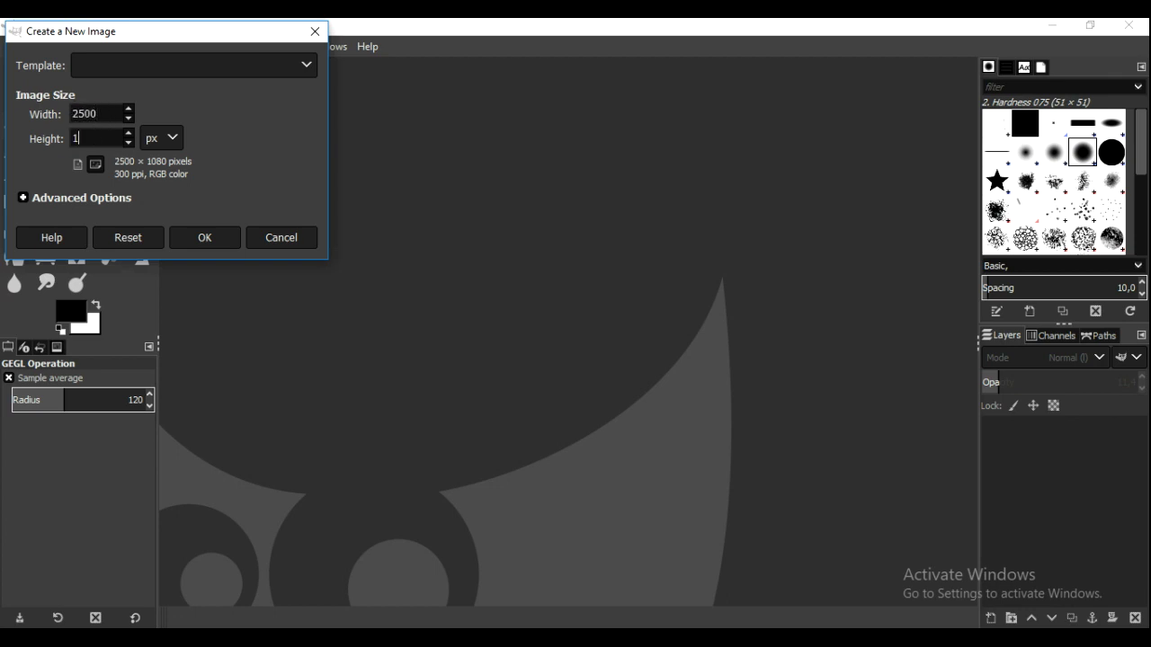
left_click(206, 233)
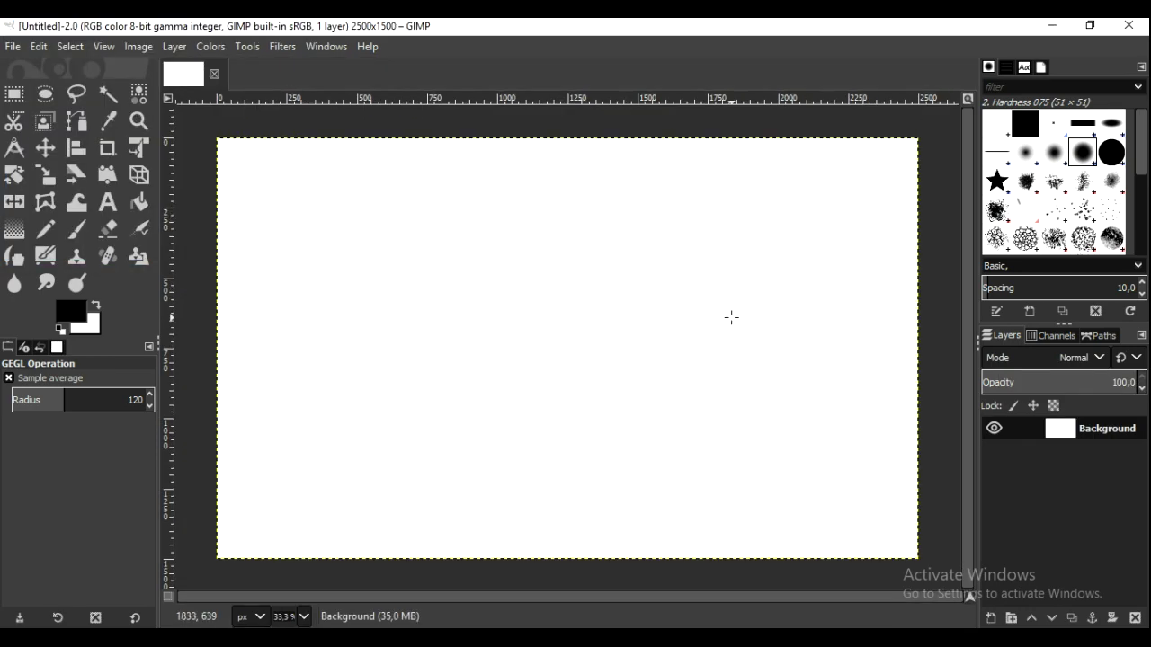
left_click(991, 618)
left_click(1020, 602)
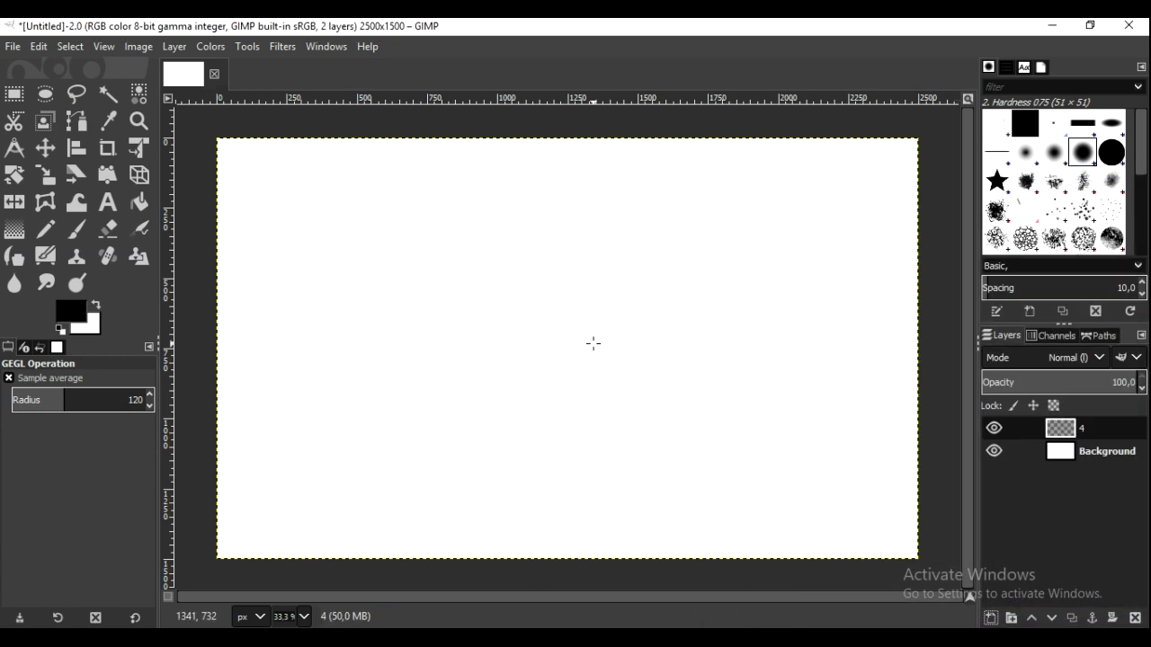
Step: Place a vertical guide near 1254 px and a horizontal guide near 1176 px
left_click(47, 147)
mouse_move(167, 295)
left_mouse_down()
mouse_move(579, 275)
mouse_move(542, 281)
left_mouse_up()
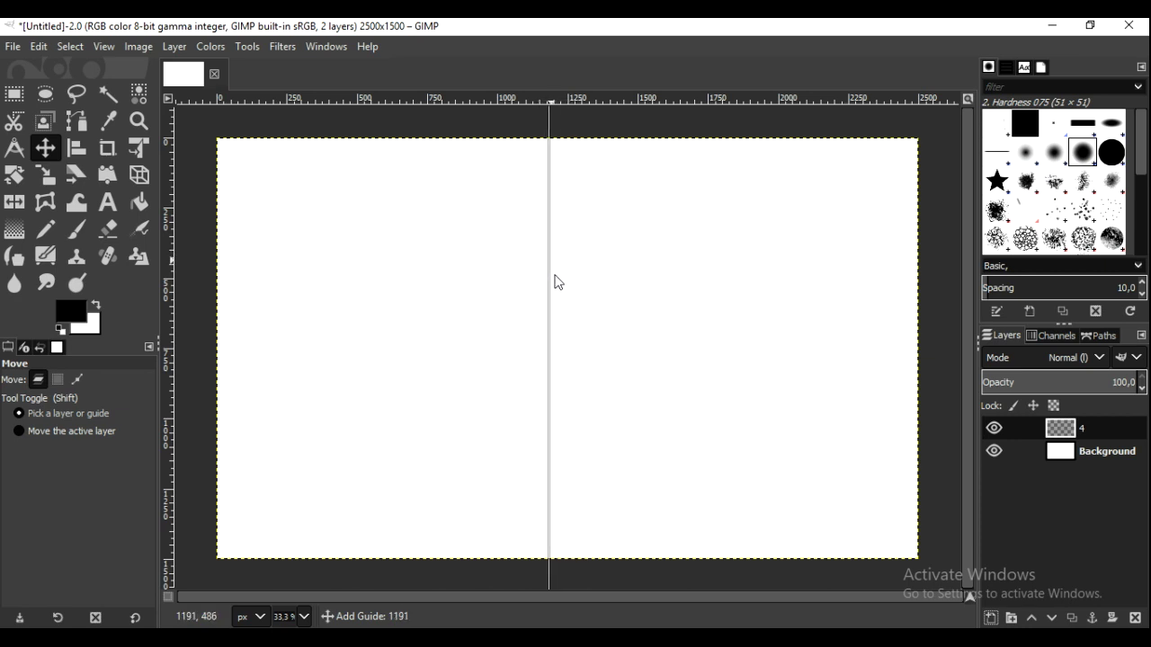
left_click_drag(541, 275, 569, 269)
left_click_drag(524, 97, 546, 475)
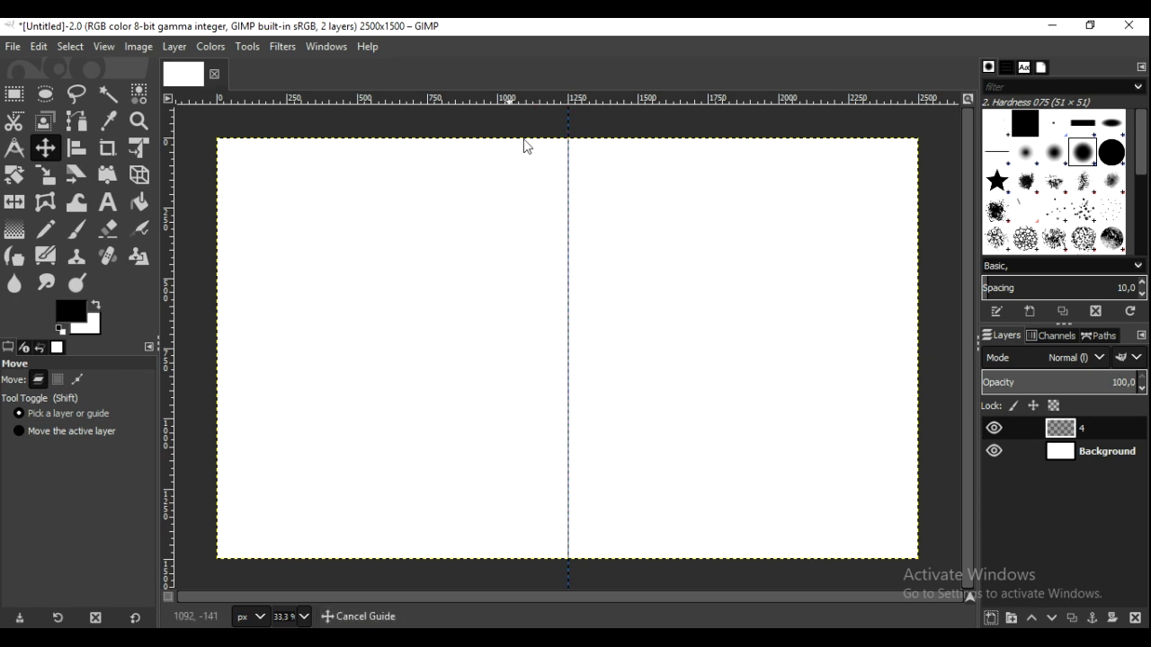
left_click_drag(546, 475, 550, 477)
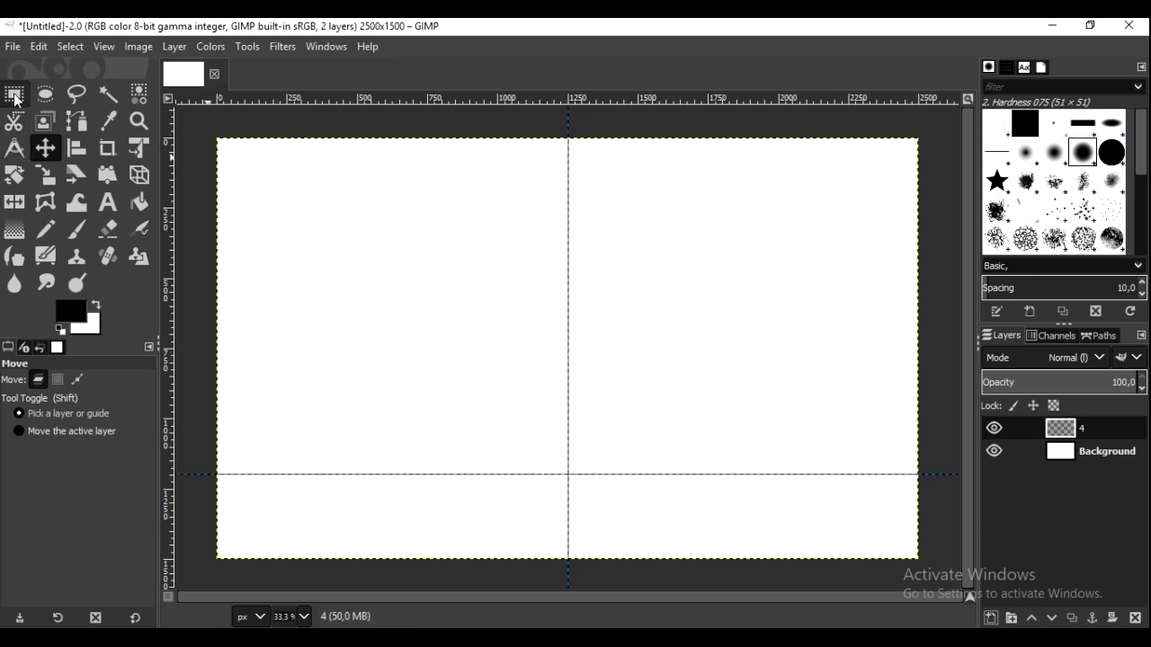
Step: Fill a 402×1020 px black rectangle from the vertical guide up to the horizontal guide, then deselect
left_click(14, 94)
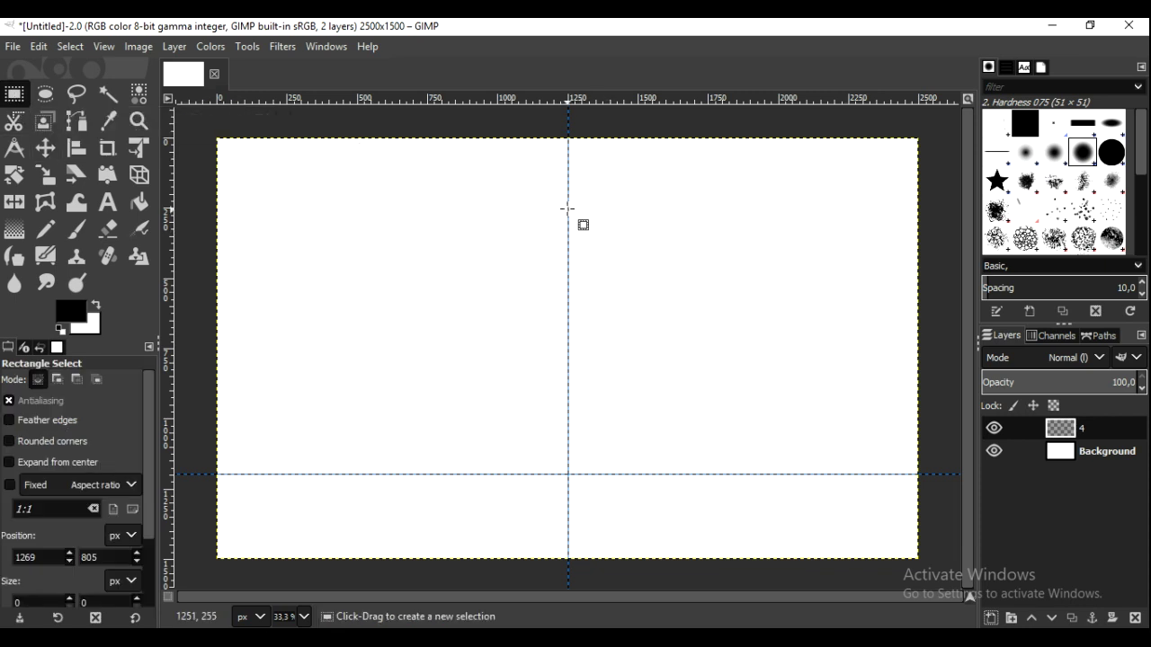
left_click_drag(568, 187, 681, 475)
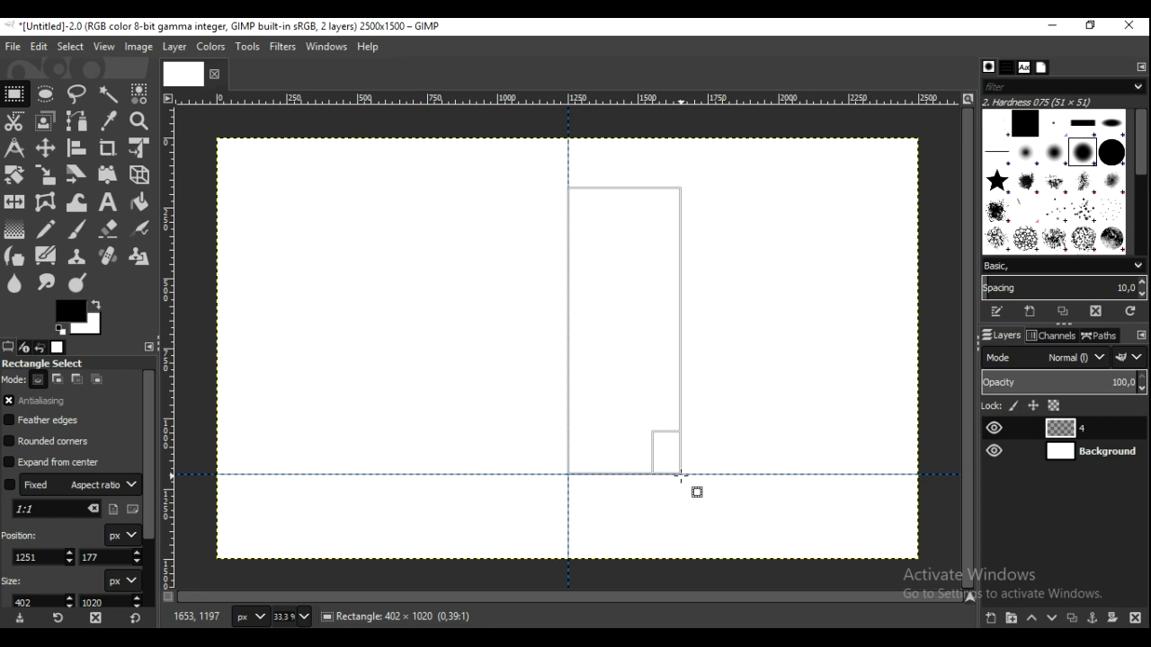
left_click_drag(681, 475, 682, 474)
right_click(633, 359)
mouse_move(684, 407)
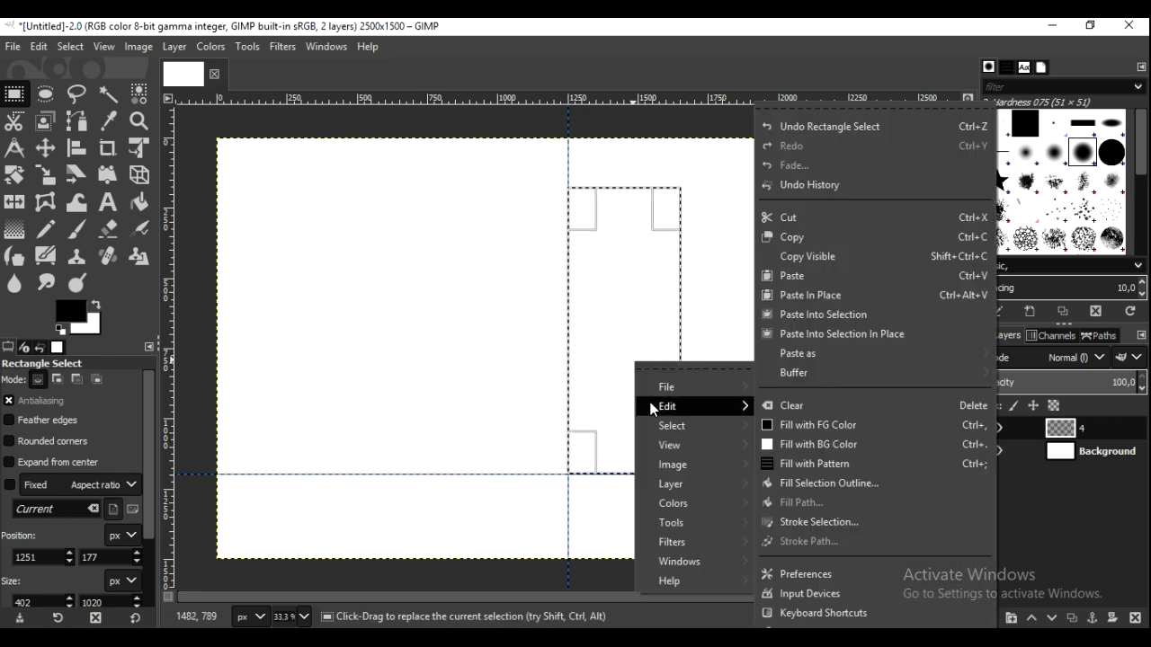
left_click(806, 426)
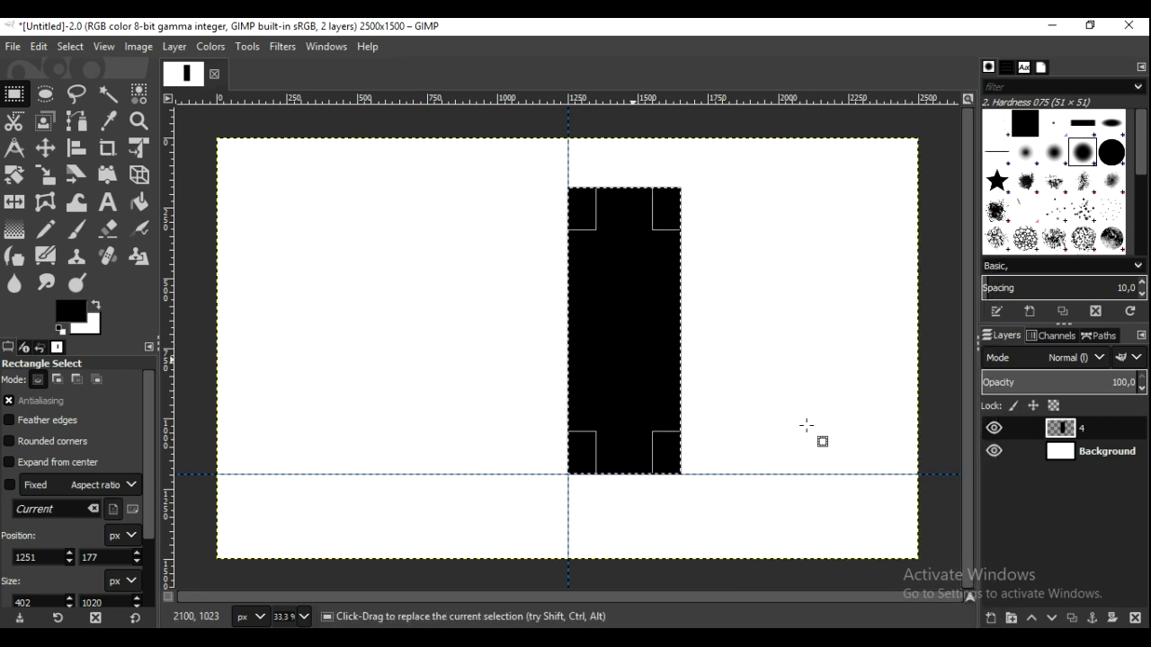
left_click(70, 46)
left_click(80, 69)
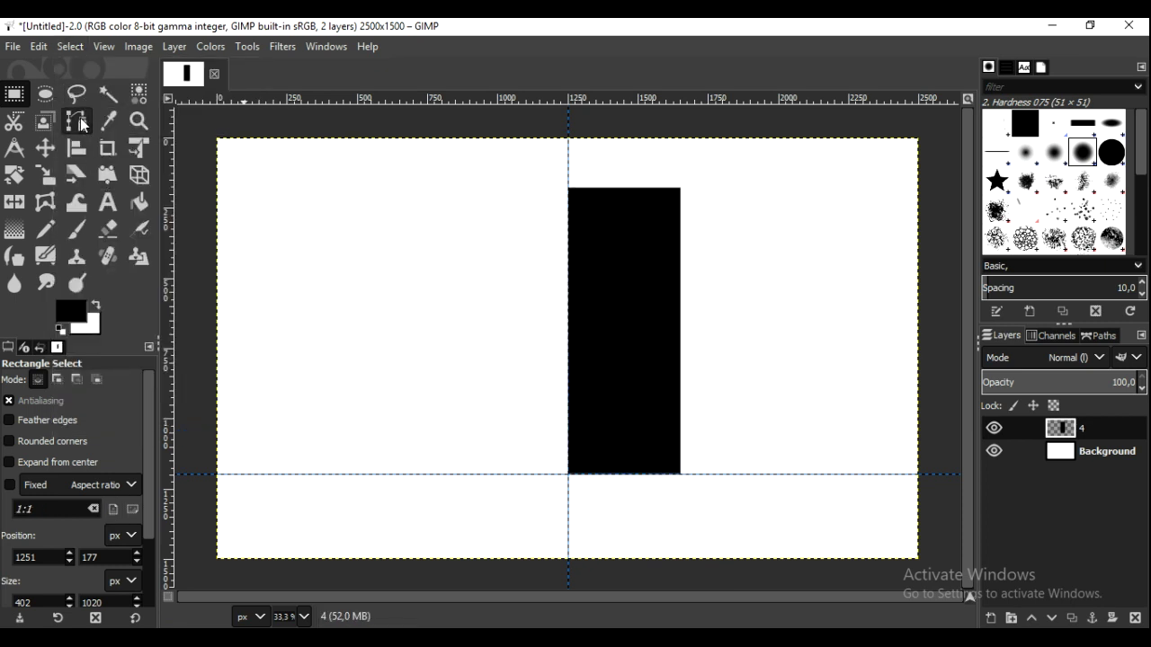
Step: Draw a path down the rectangle's right edge, curving gently into the base
left_click(79, 122)
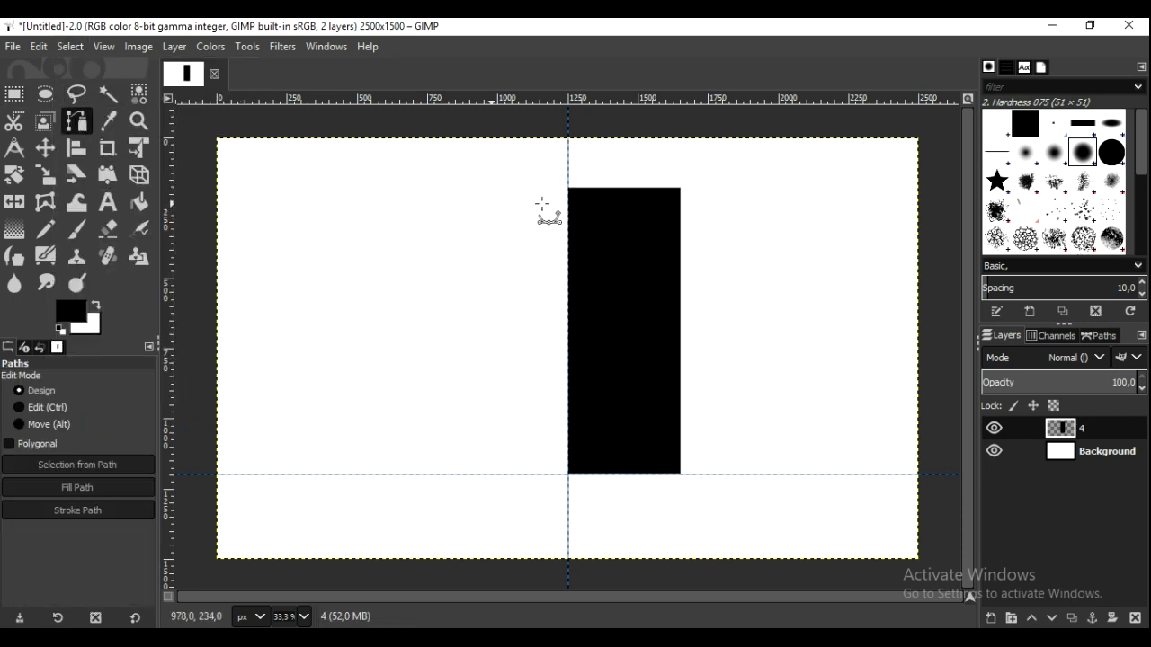
left_click(675, 187)
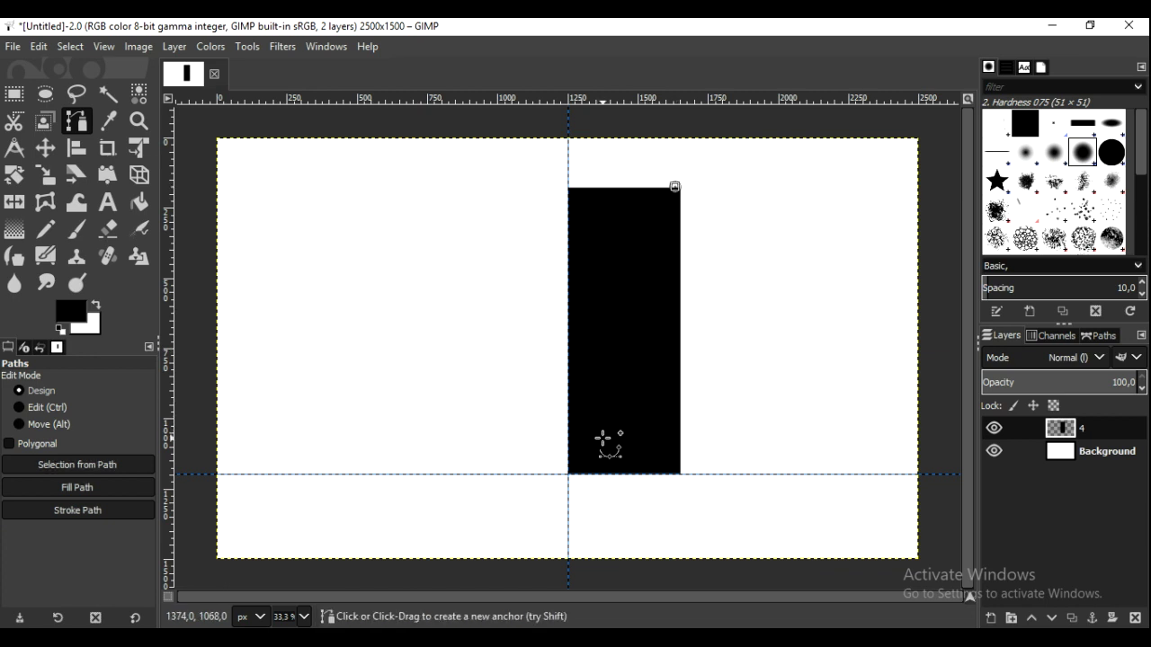
left_click_drag(656, 450, 624, 459)
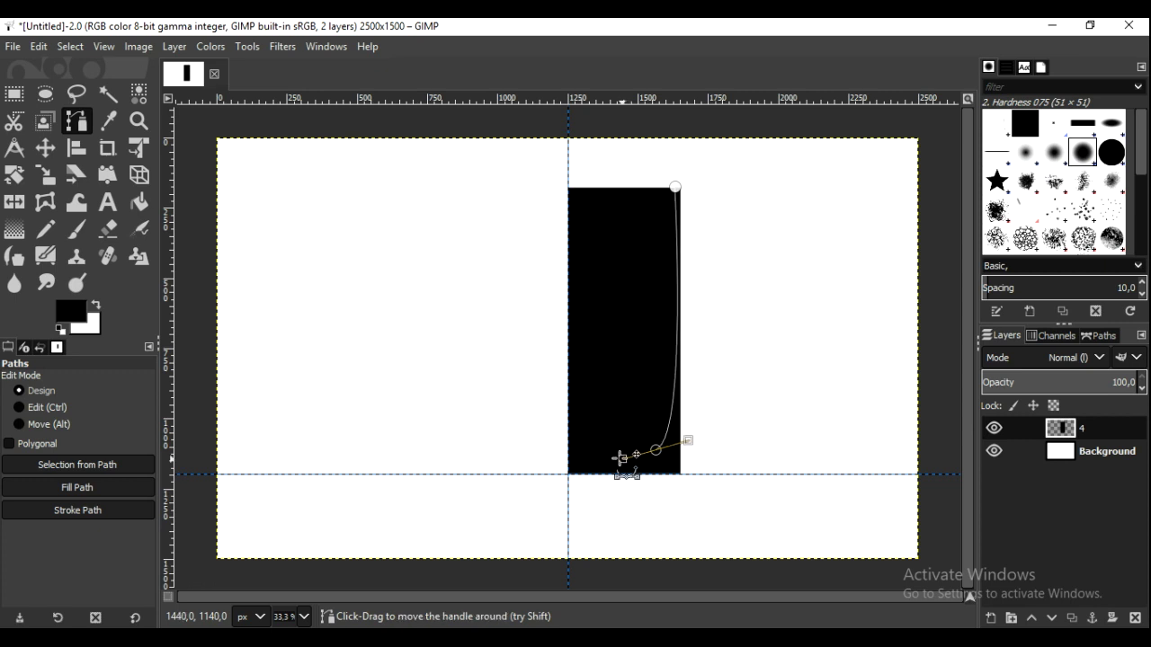
left_click_drag(624, 459, 622, 459)
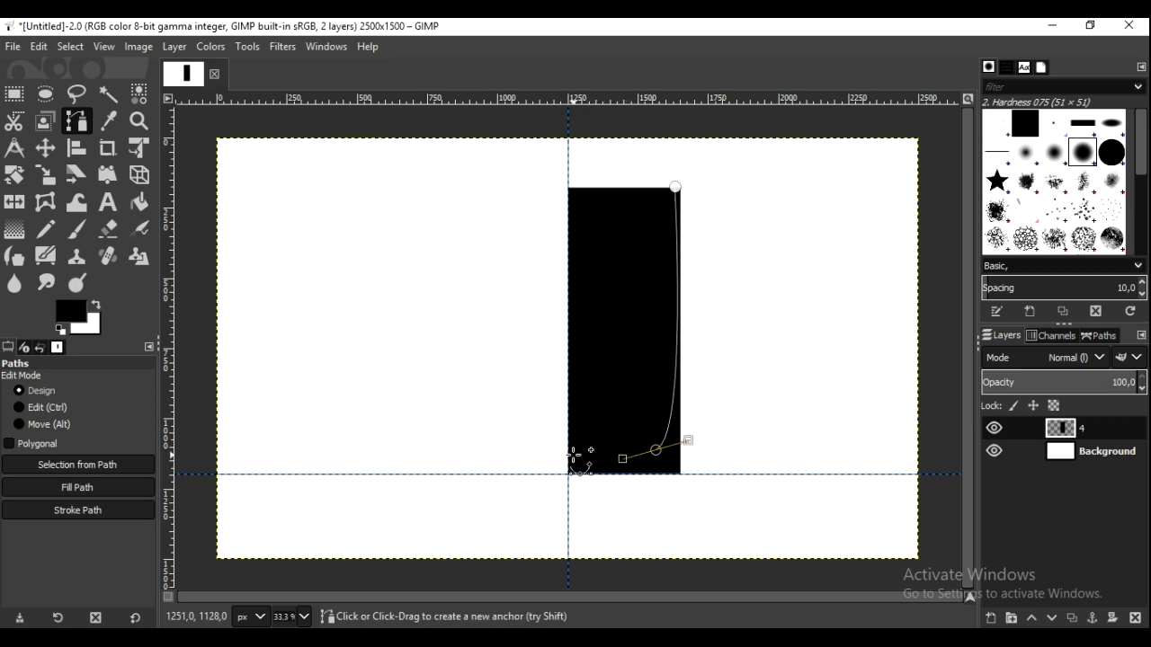
left_click_drag(652, 450, 646, 451)
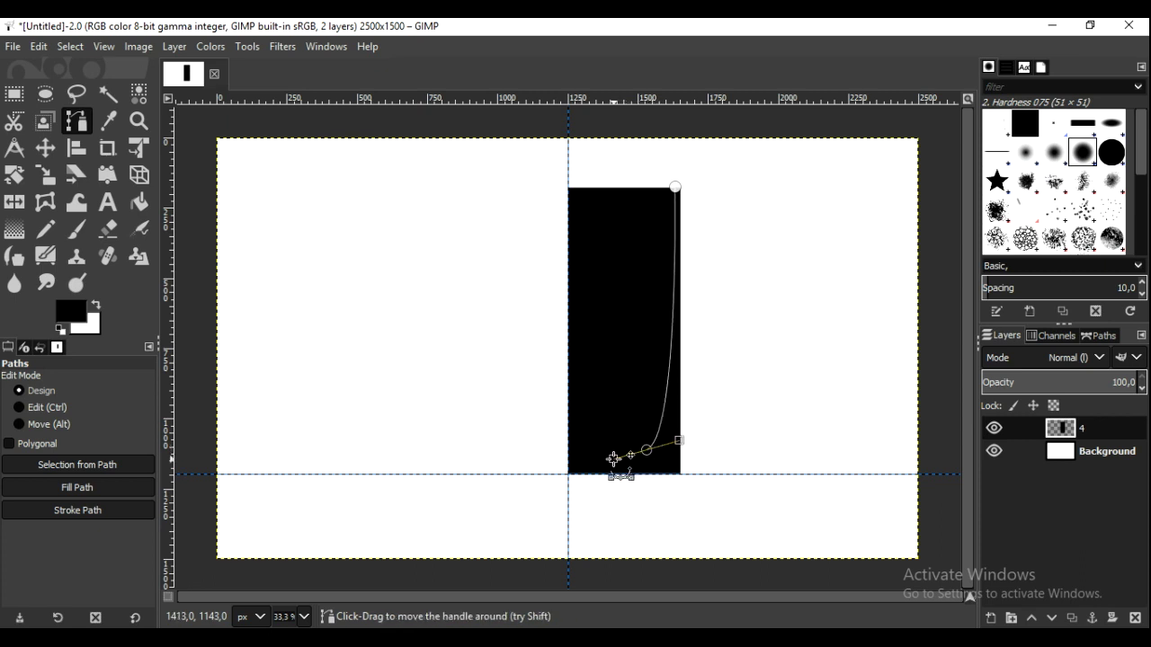
left_click_drag(679, 441, 687, 441)
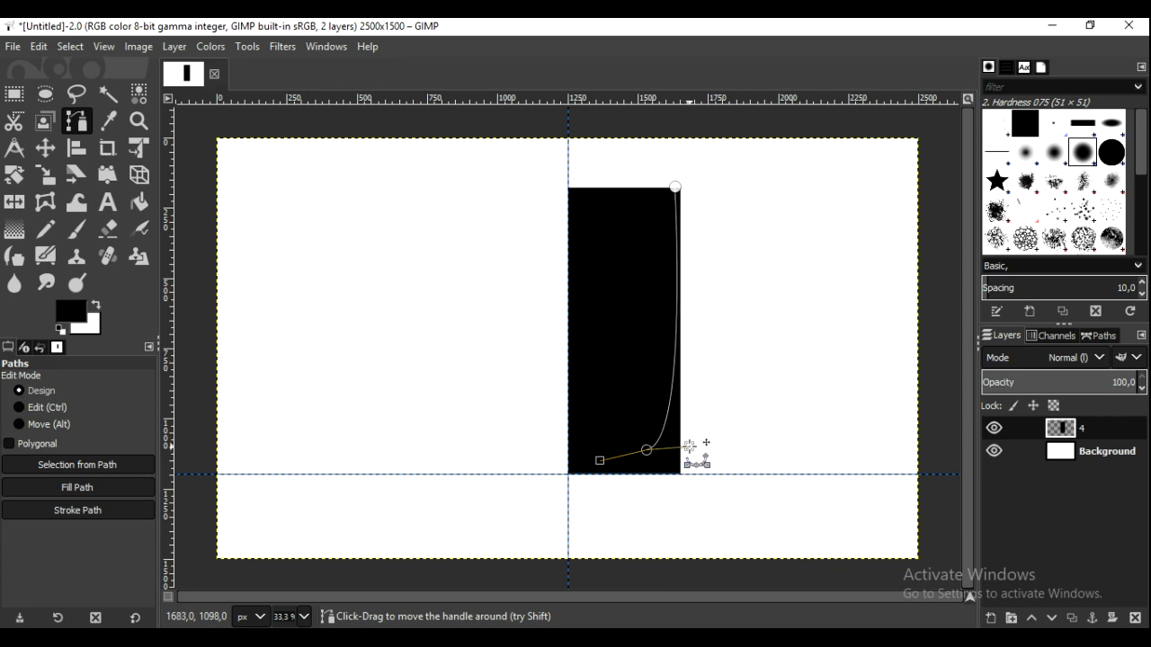
left_click_drag(687, 440, 666, 448)
left_click_drag(599, 461, 597, 454)
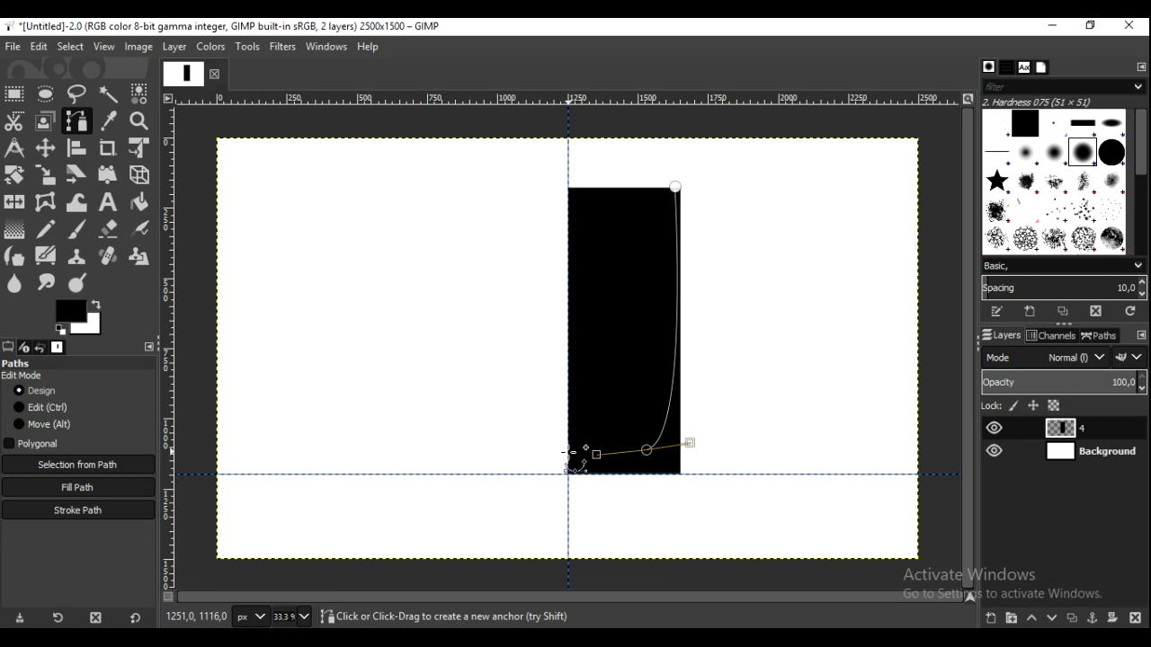
Step: Close the path along the centre guide and top, and convert it to a selection
left_click(568, 452)
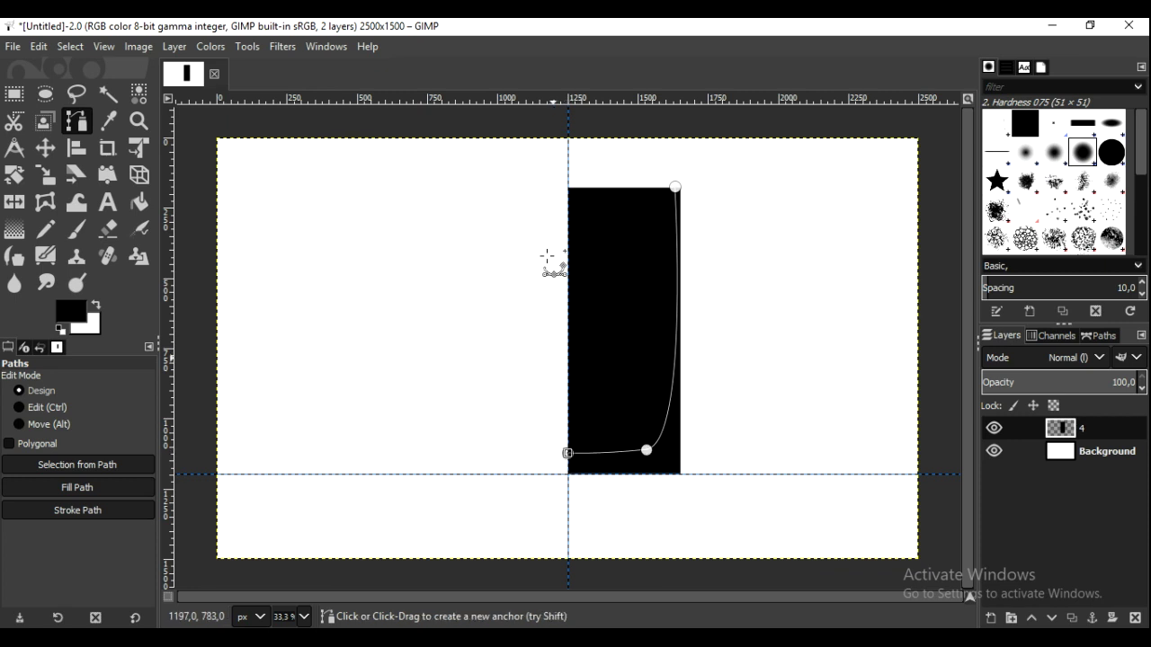
left_click(569, 172)
left_click(675, 187)
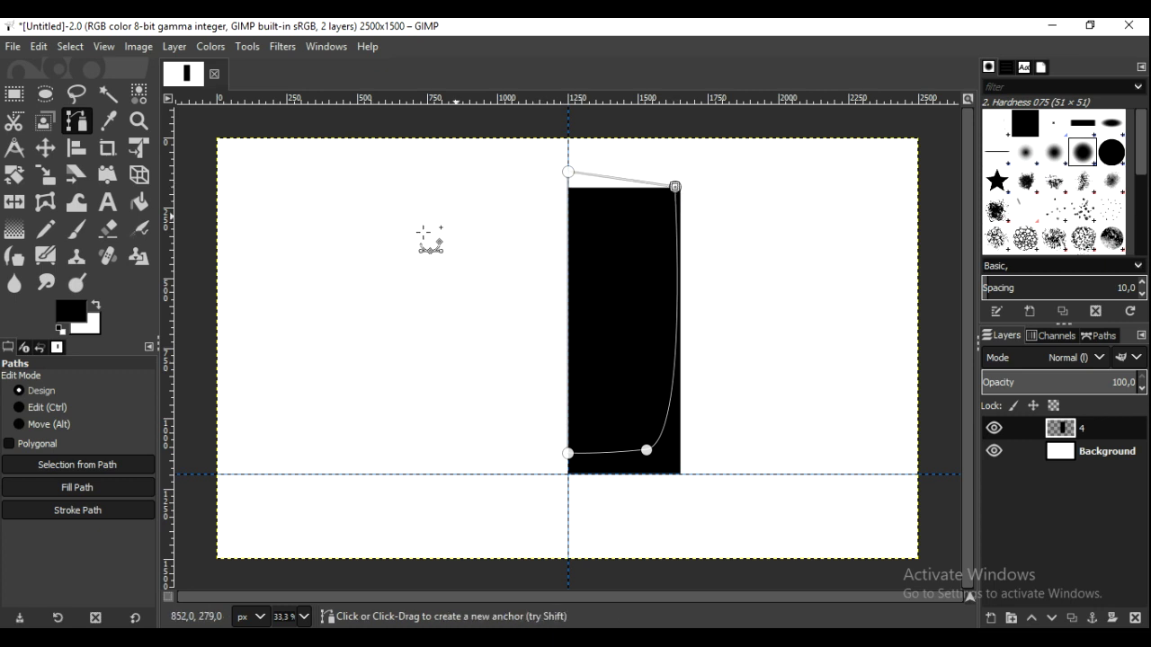
left_click(130, 464)
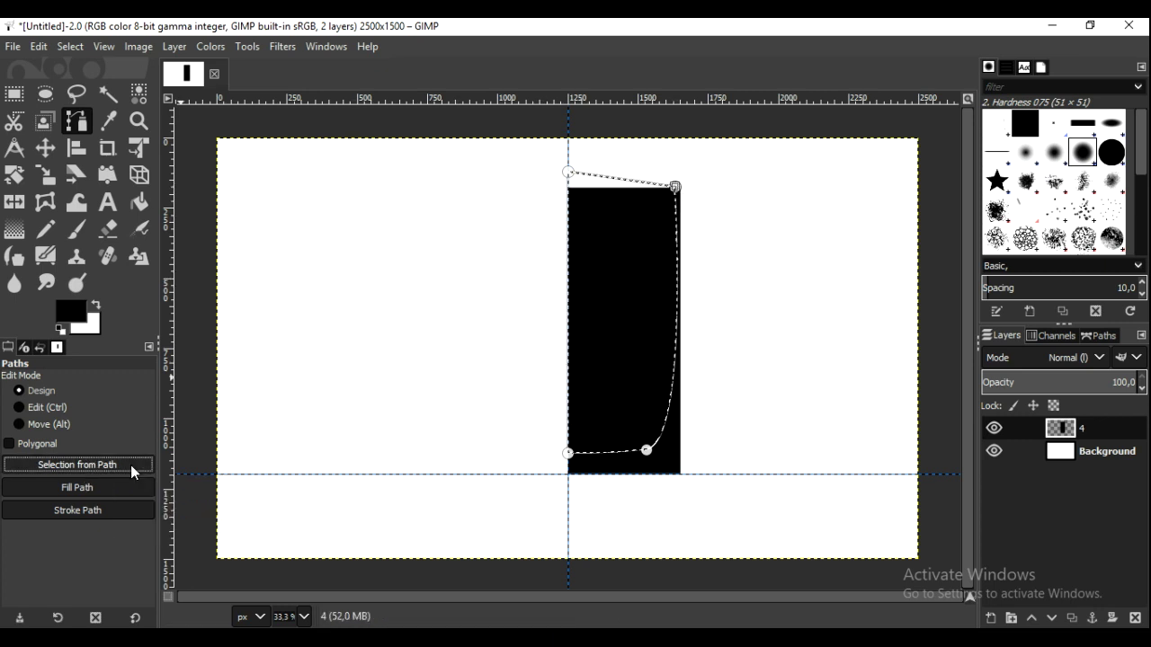
Step: Invert the selection, cut away the black outside the curve, and deselect
left_click(70, 46)
left_click(123, 104)
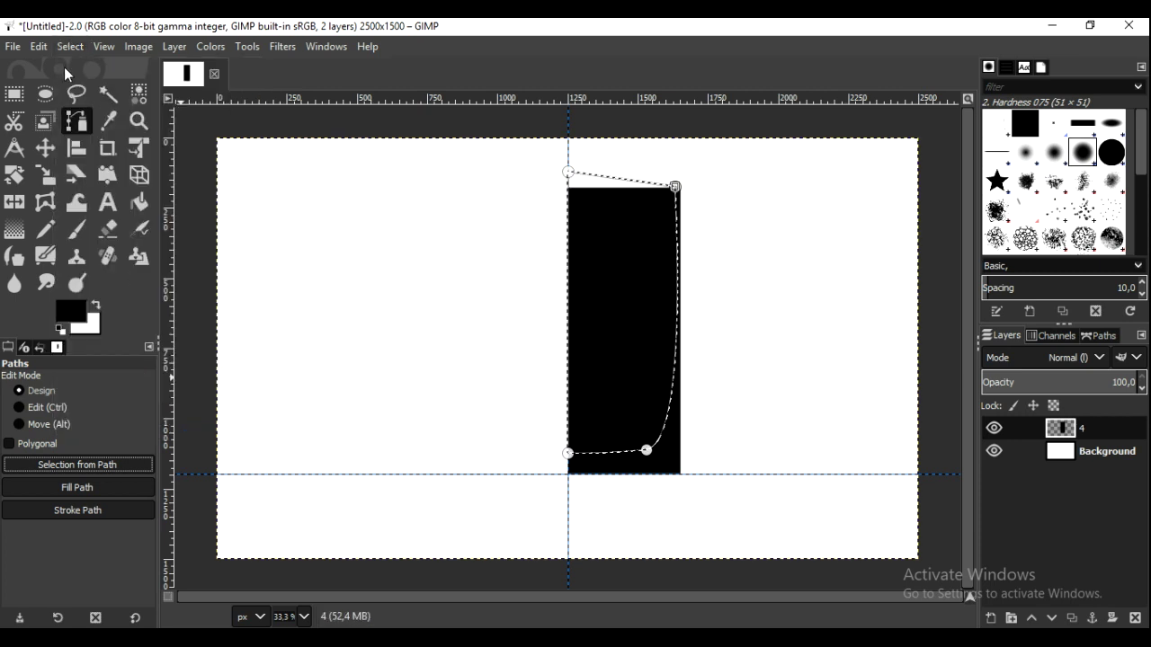
left_click(40, 46)
left_click(63, 166)
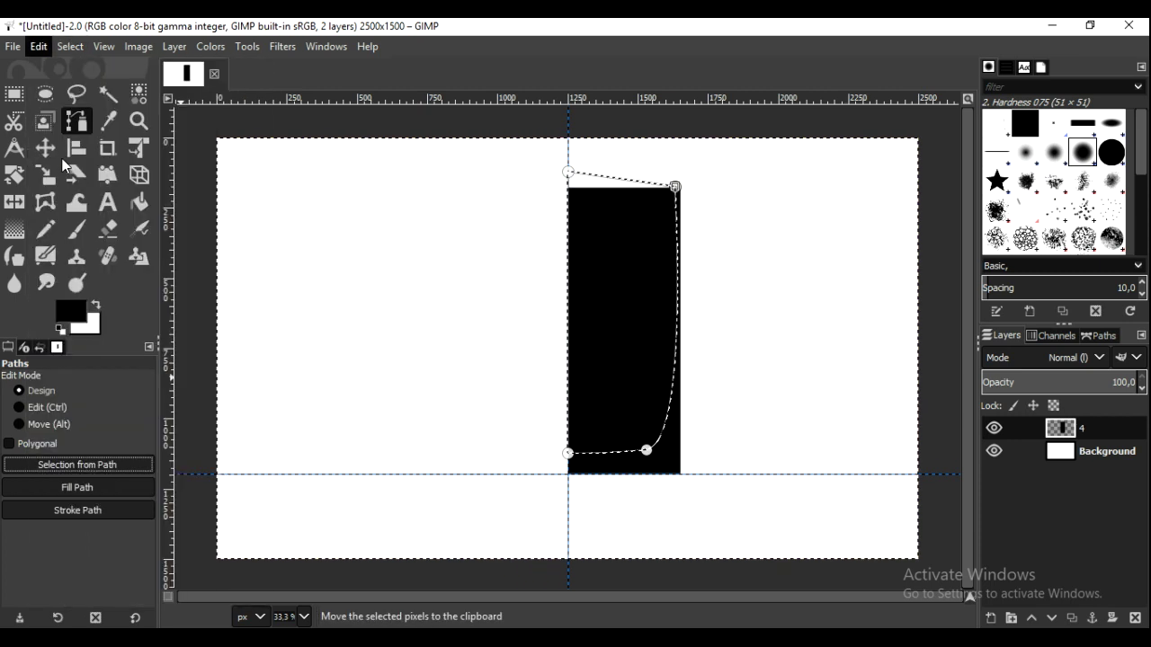
left_click(71, 47)
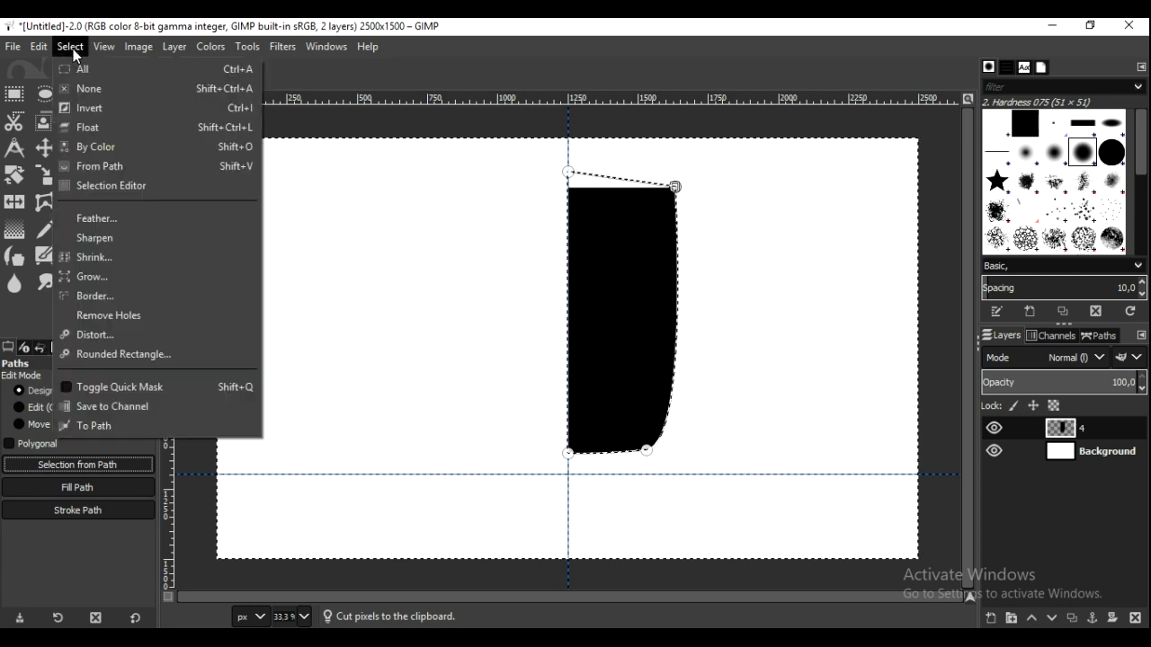
left_click(90, 88)
Step: Move the half-tumbler layer about 96 px left and 78 px down
left_click(56, 150)
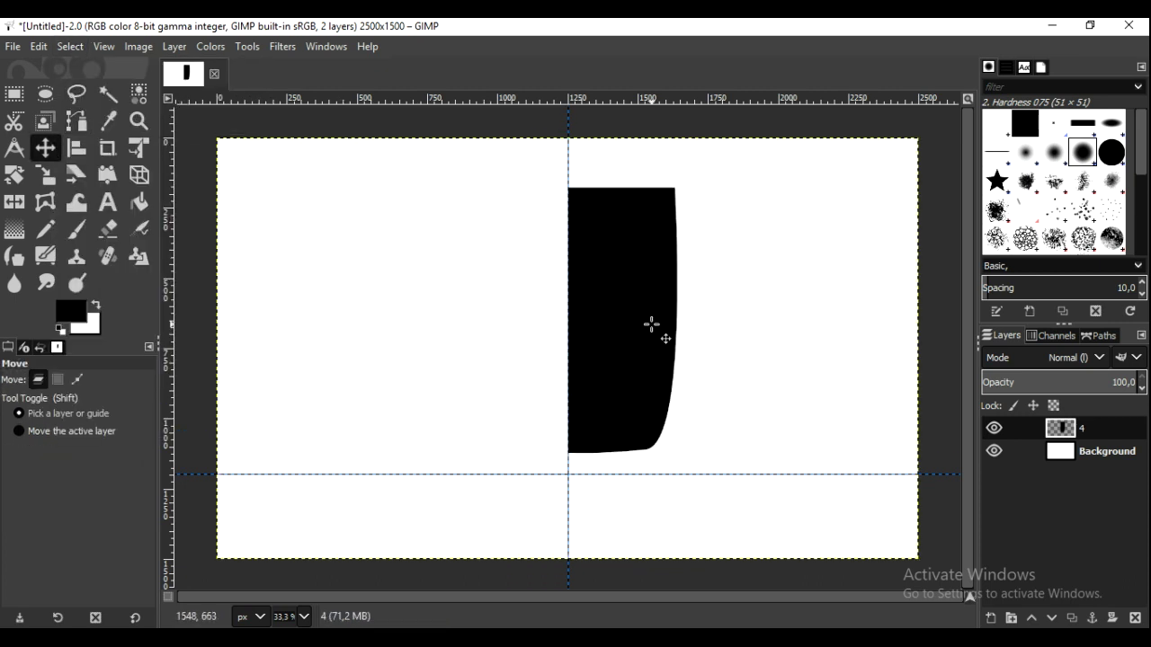
left_click_drag(652, 324, 622, 345)
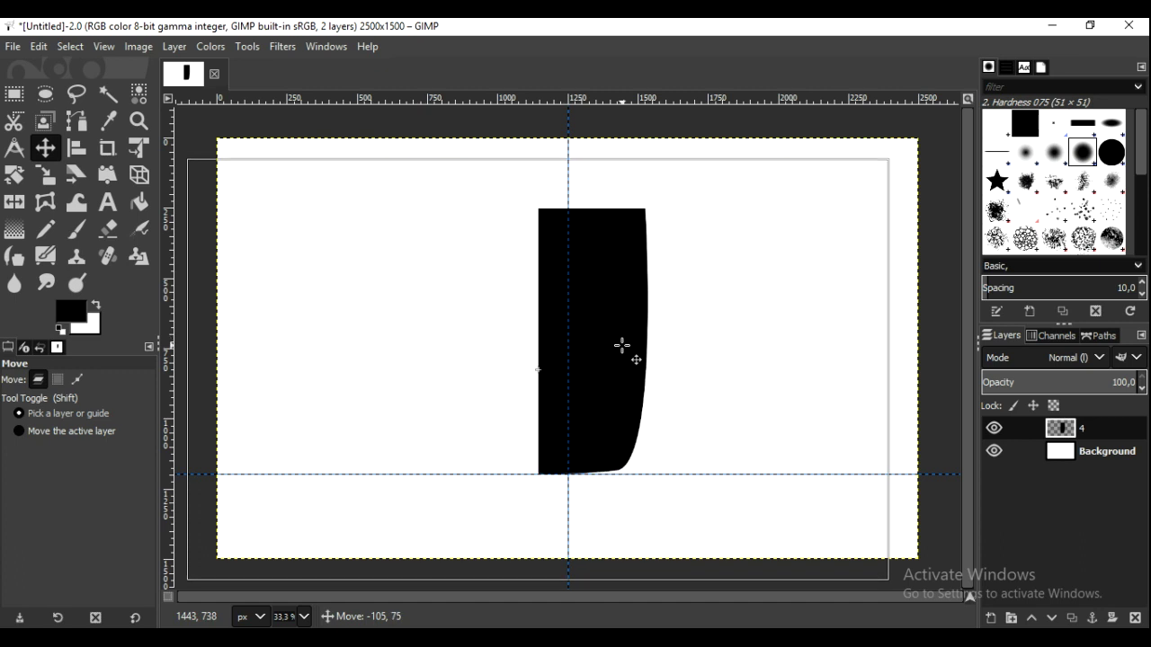
left_click_drag(622, 345, 623, 346)
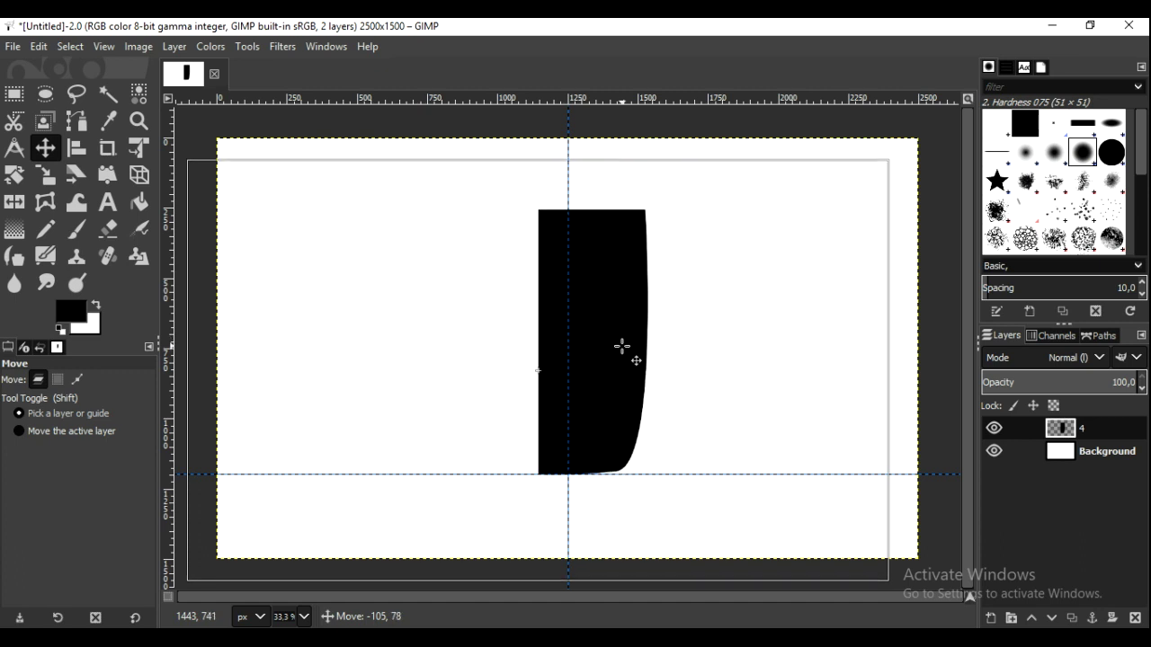
left_click_drag(623, 346, 625, 346)
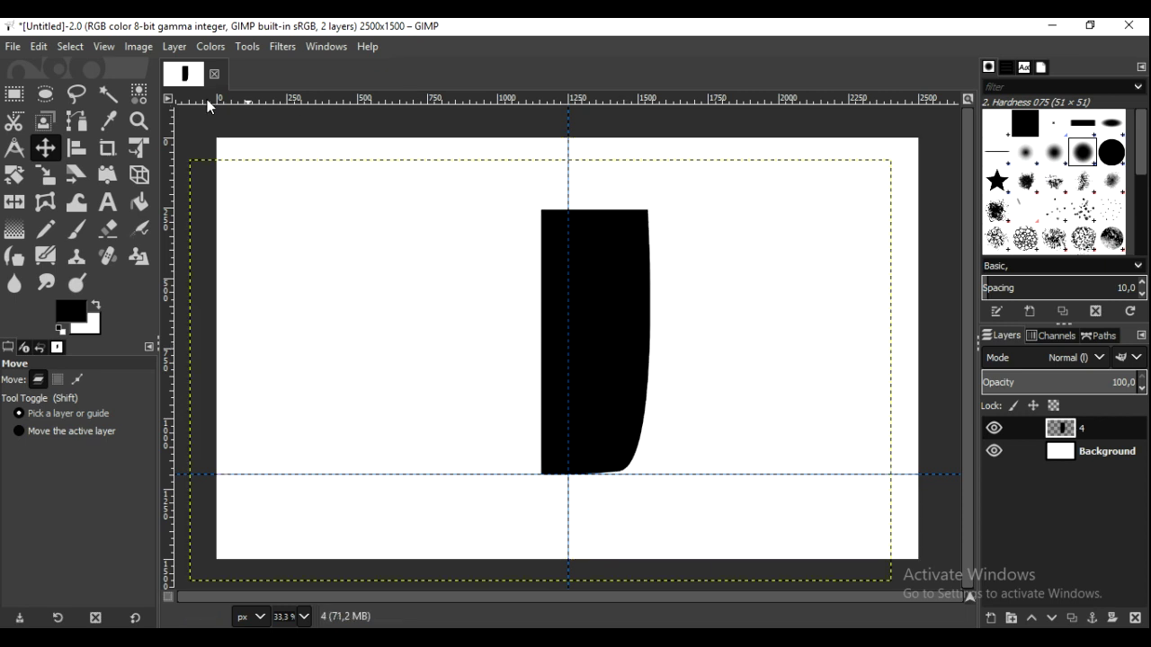
Step: Cut away the black area left of the vertical guide
left_click(13, 93)
mouse_move(453, 177)
left_mouse_down()
mouse_move(559, 314)
mouse_move(582, 437)
mouse_move(567, 483)
left_mouse_up()
right_click(496, 311)
mouse_move(551, 355)
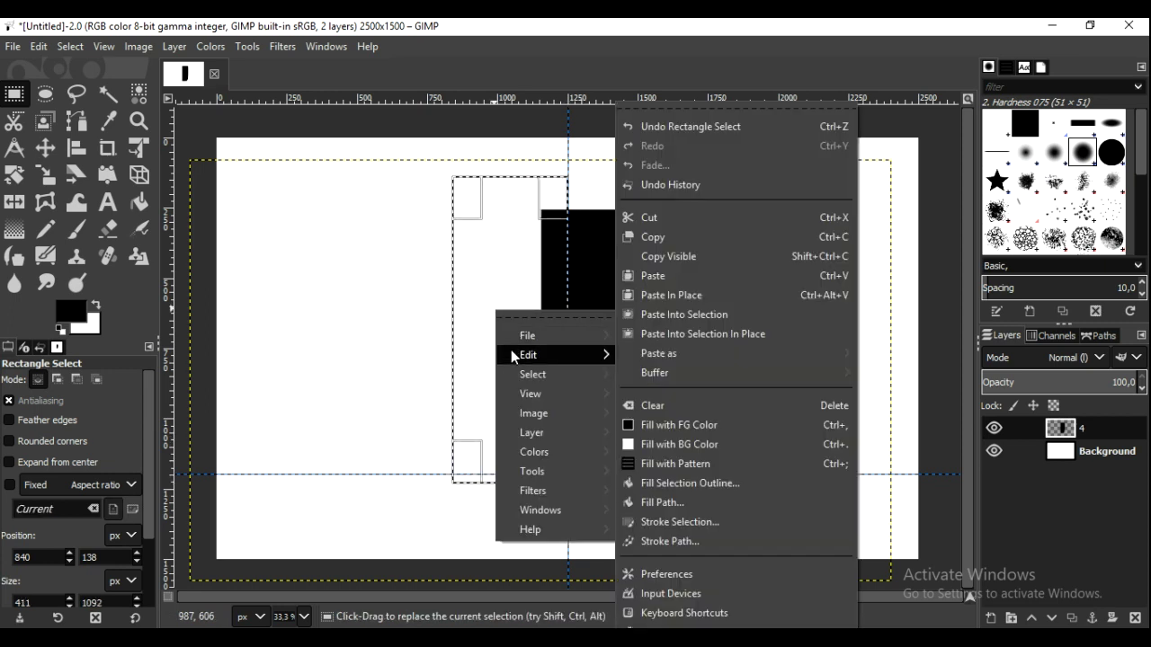
left_click(687, 229)
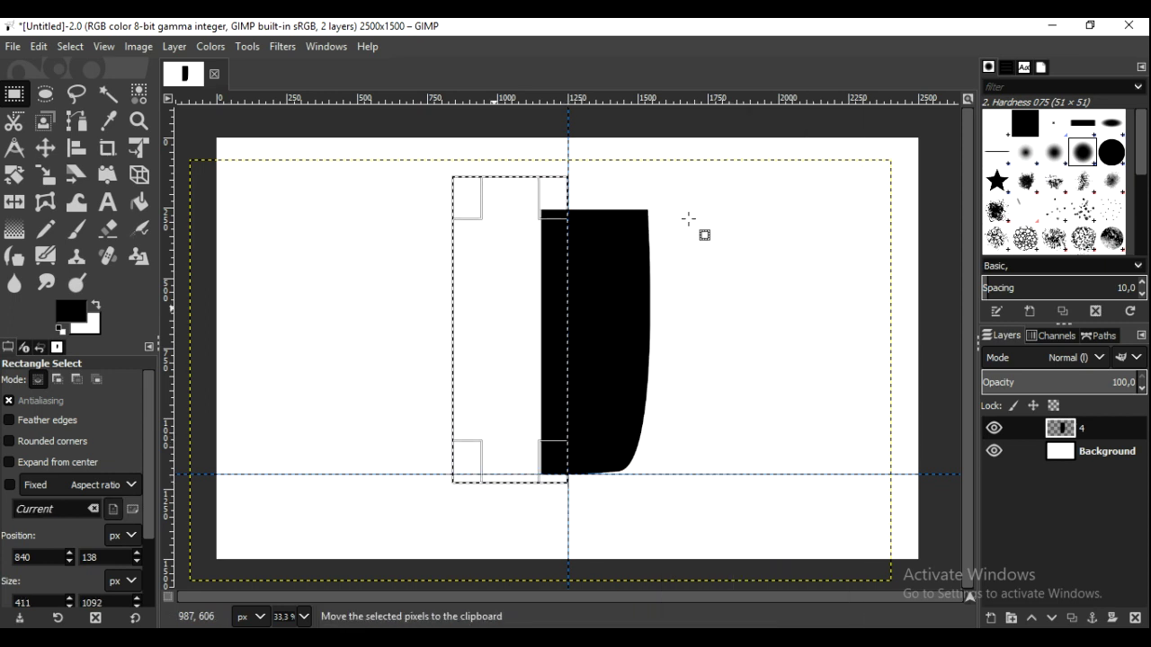
left_click(755, 509)
Step: Nudge the shape down, cut everything below the horizontal guide, deselect, and duplicate the layer
mouse_move(504, 488)
left_mouse_down()
mouse_move(696, 513)
mouse_move(662, 488)
mouse_move(650, 502)
left_mouse_up()
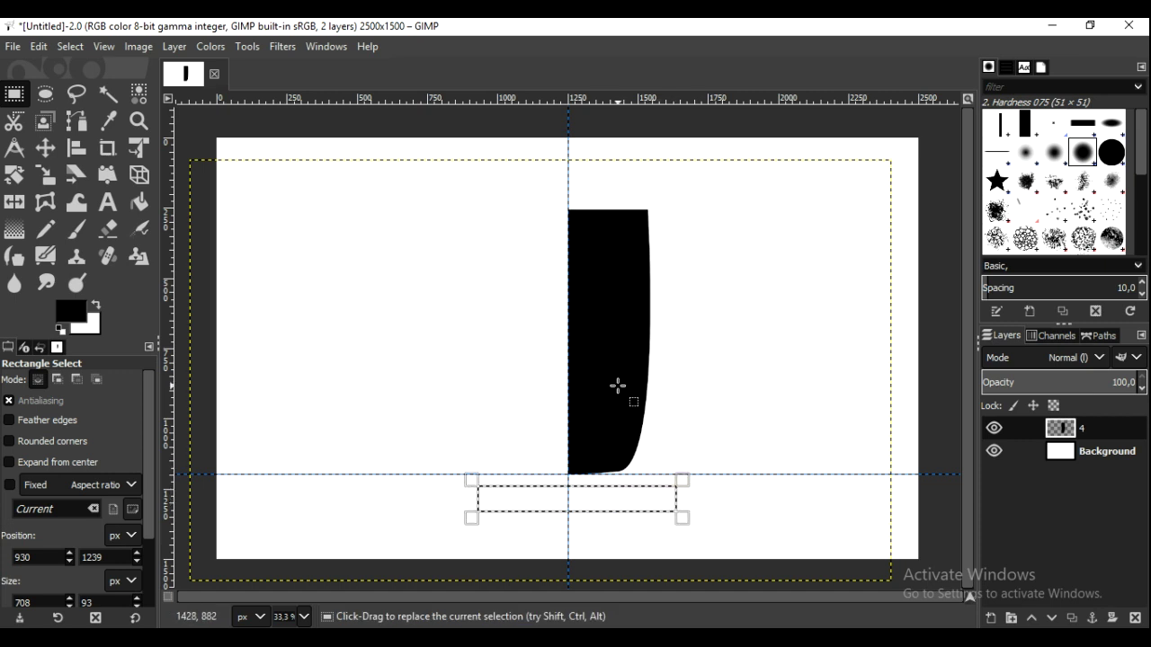
left_click(47, 148)
left_click_drag(605, 329, 606, 330)
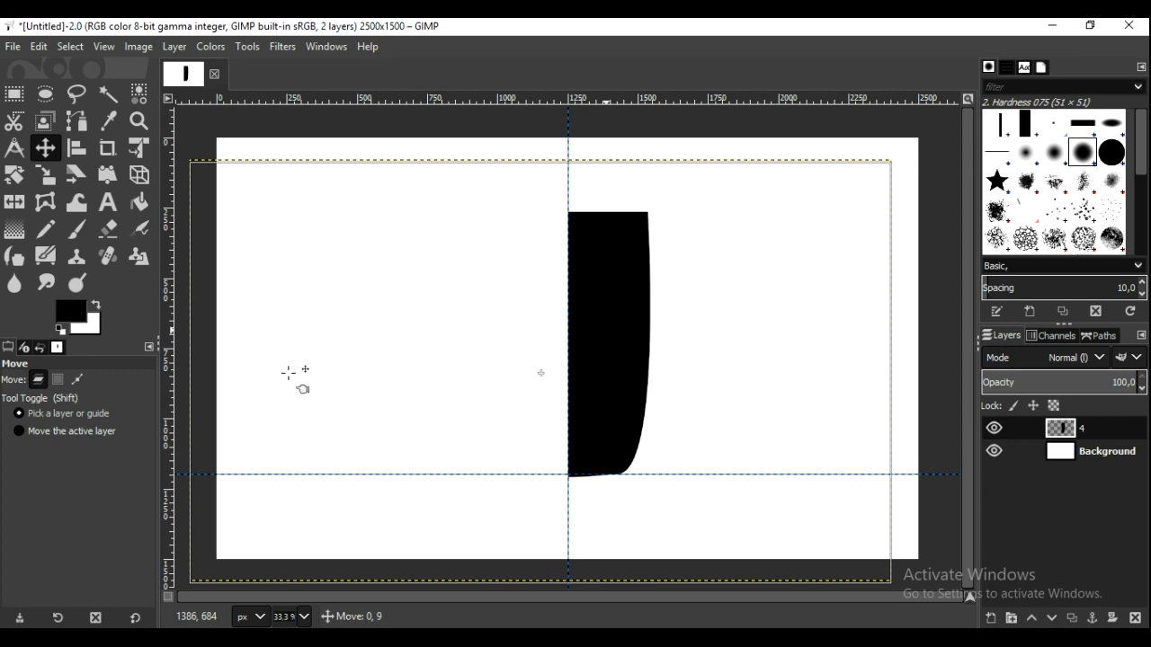
key("r")
left_click_drag(690, 531, 527, 474)
right_click(594, 492)
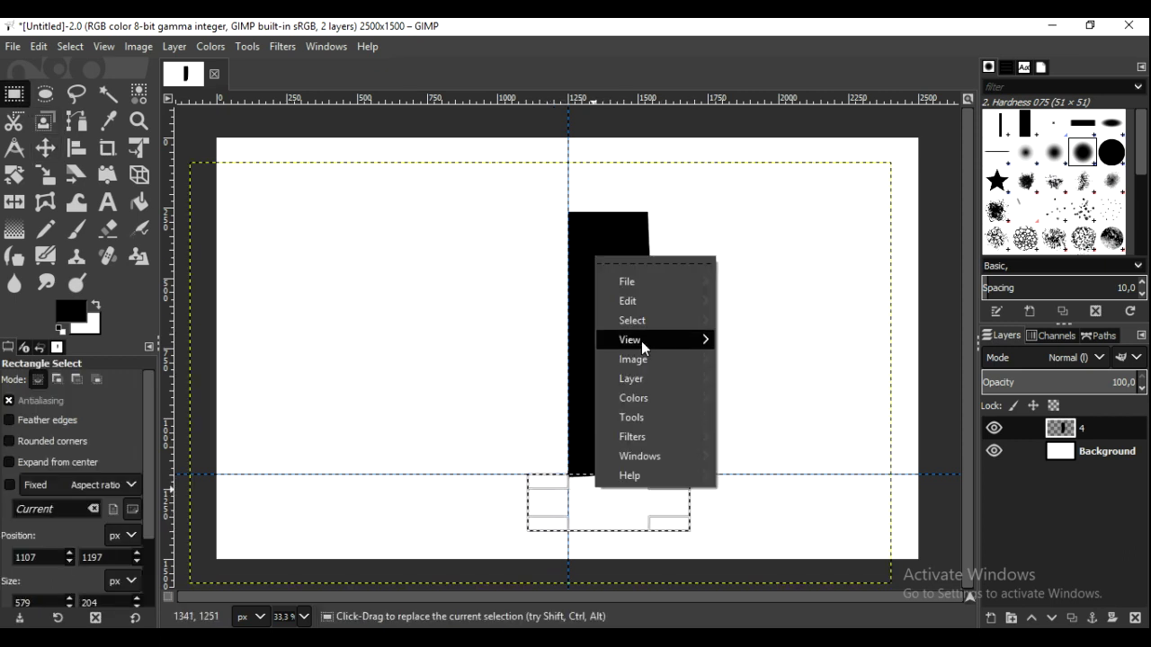
left_click(753, 221)
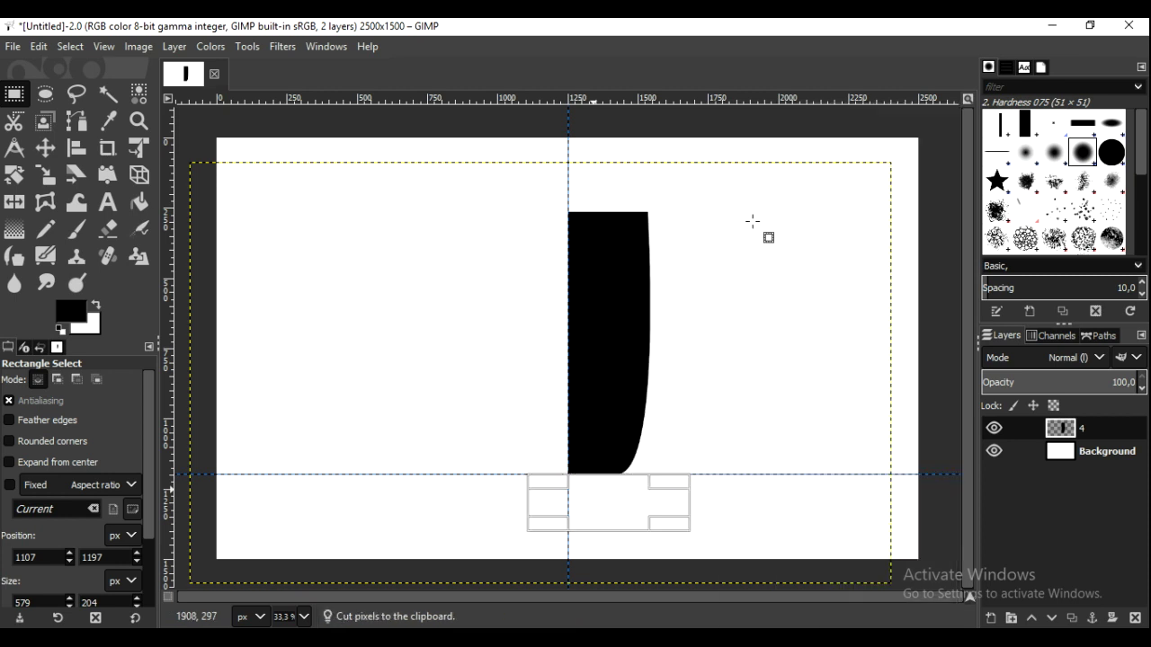
left_click(71, 45)
left_click(77, 90)
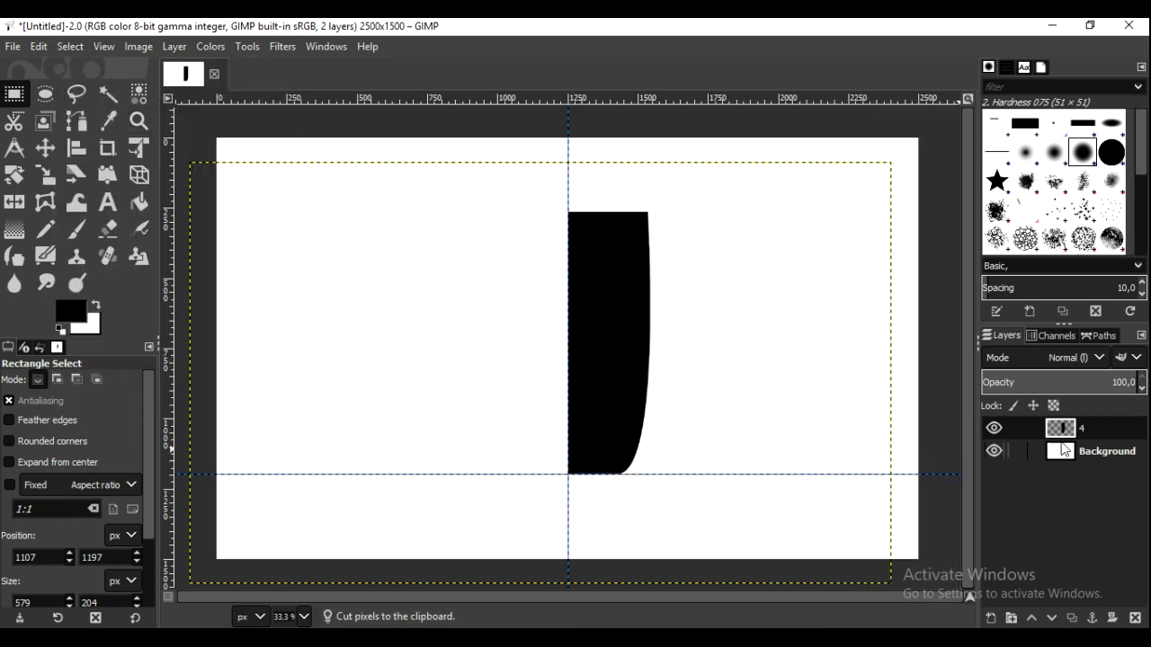
left_click(1071, 619)
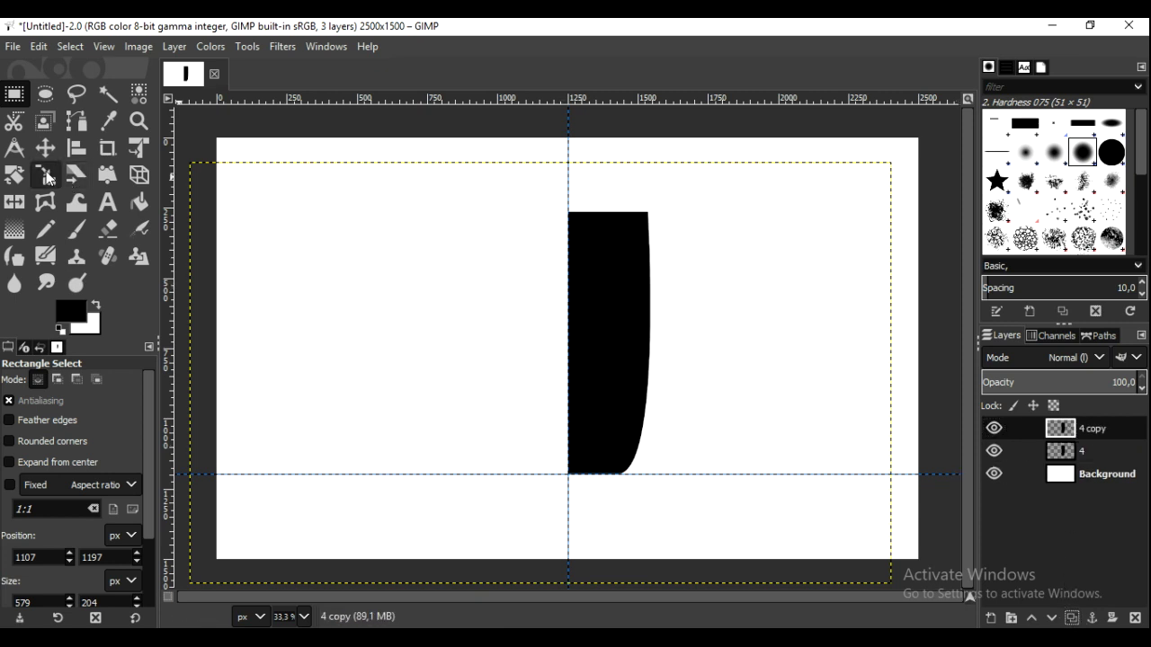
Step: Flip '4 copy' horizontally and slide it left to meet the original at the centre guide
left_click(13, 203)
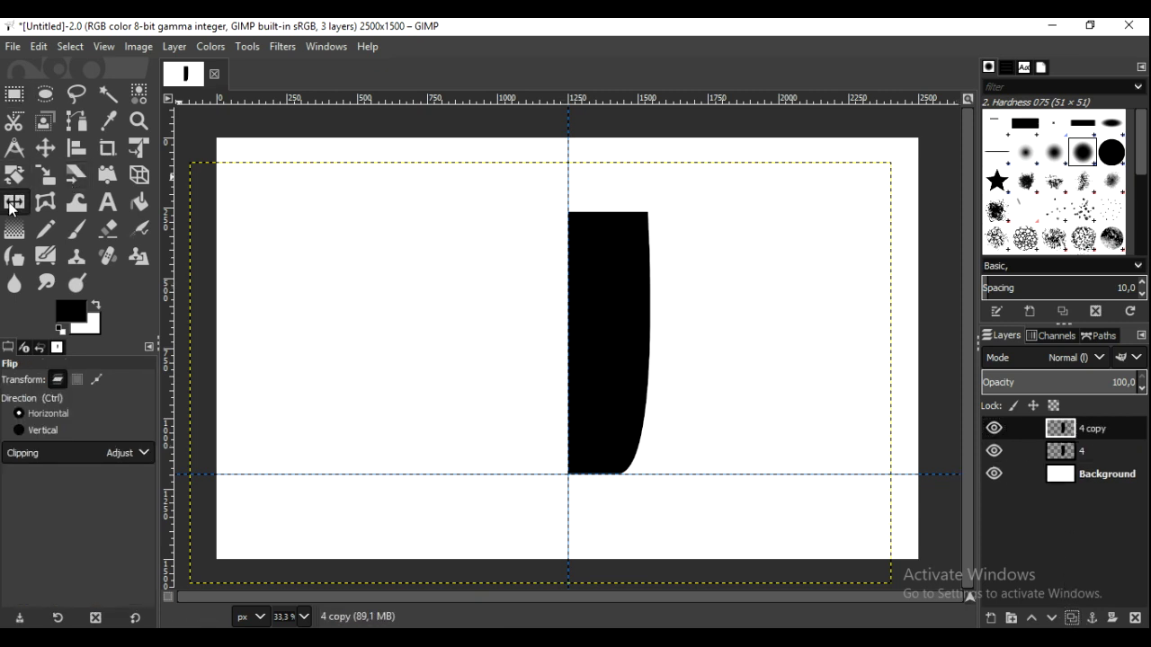
left_click(633, 360)
key("m")
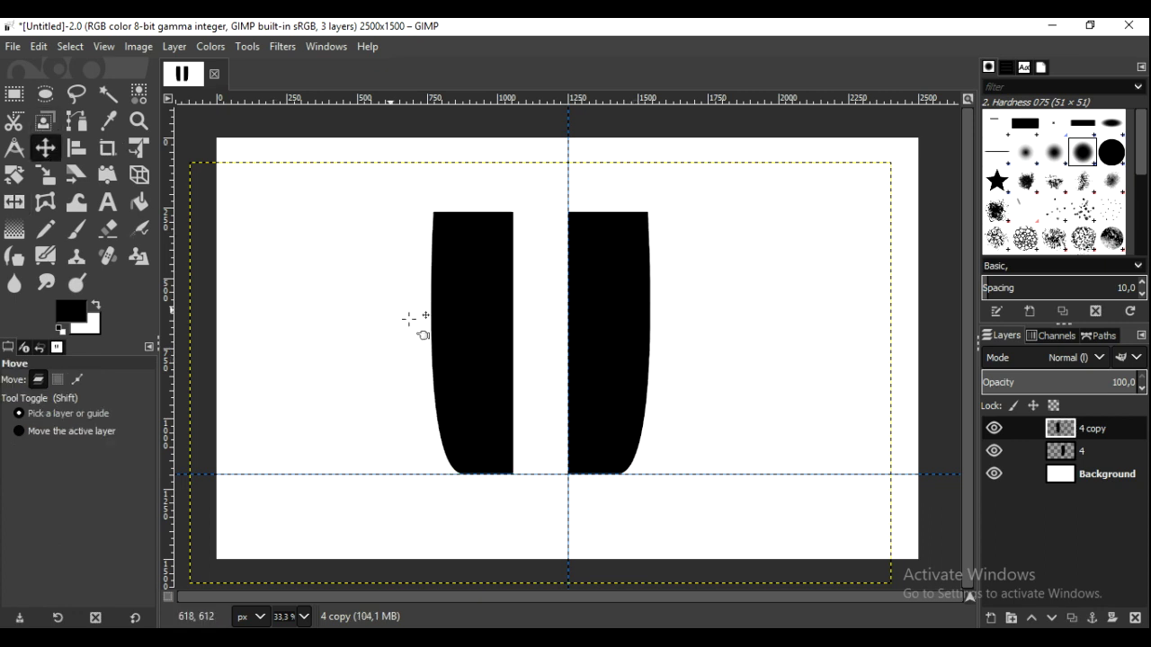
left_click_drag(456, 347, 509, 347)
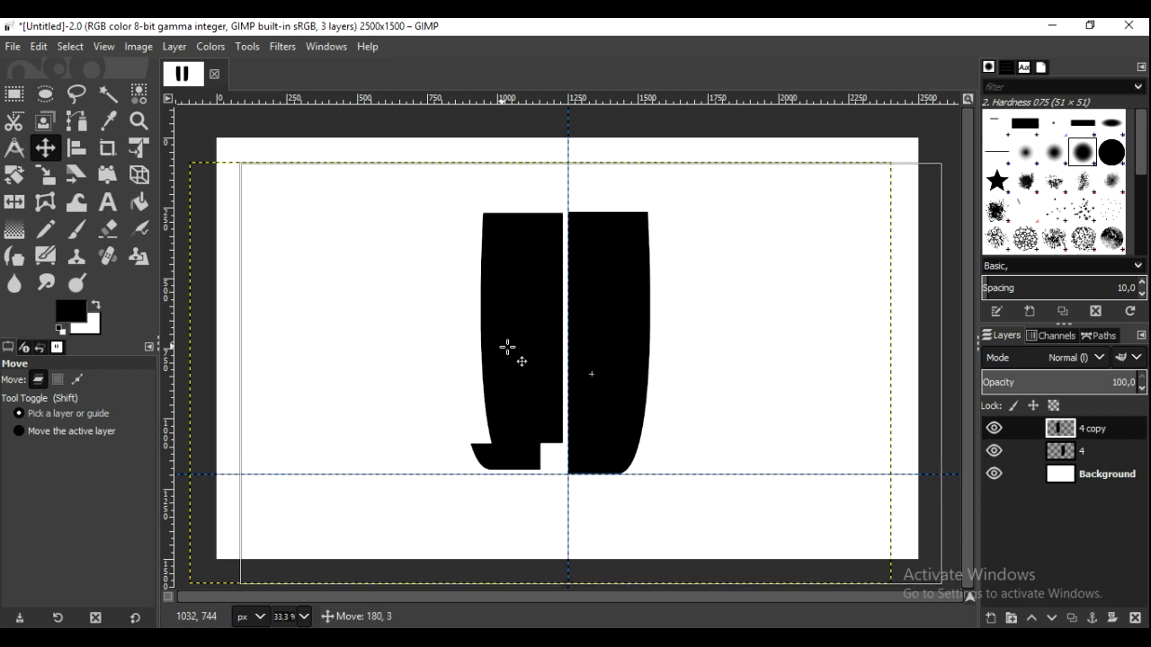
left_click_drag(509, 346, 511, 346)
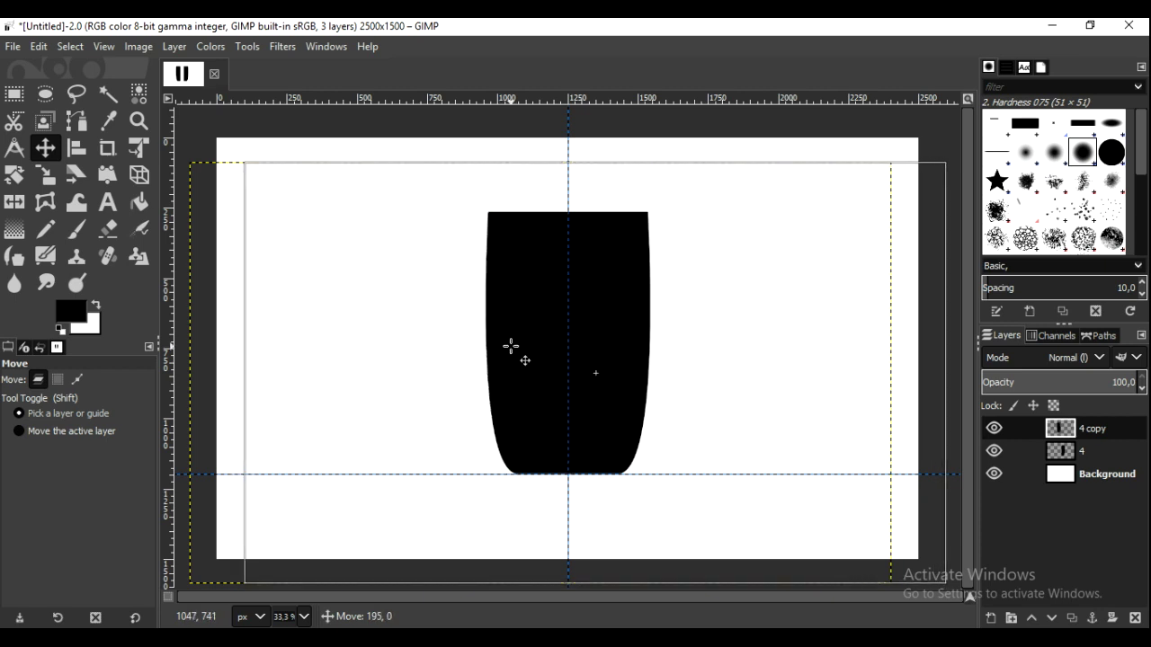
left_click_drag(511, 346, 511, 346)
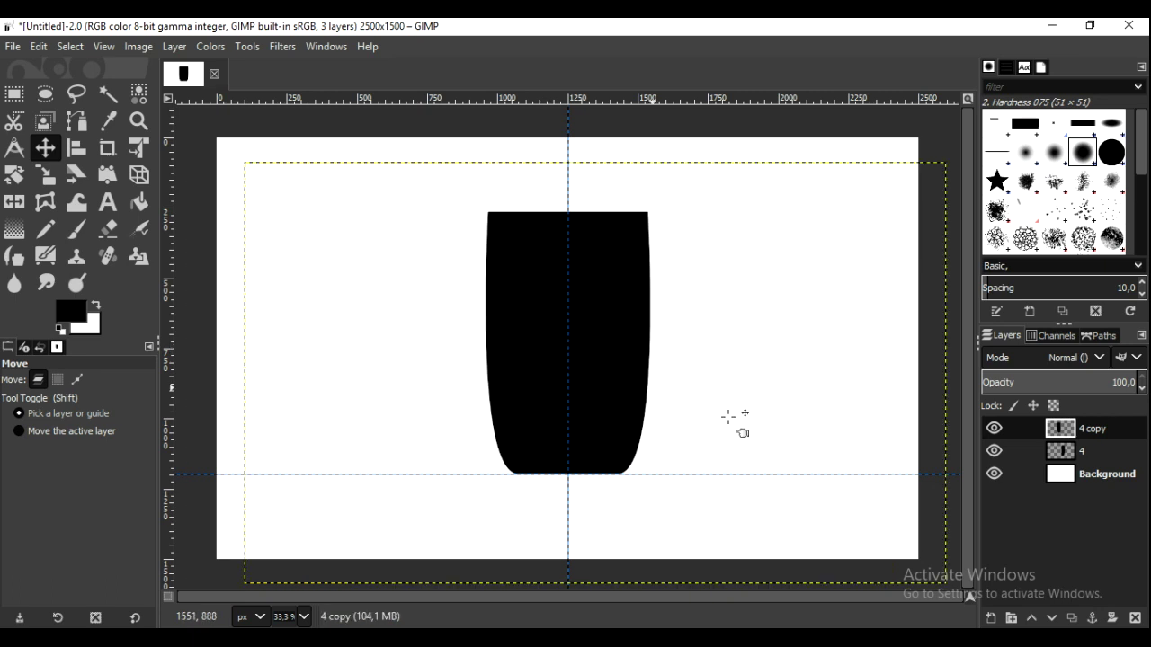
right_click(1062, 432)
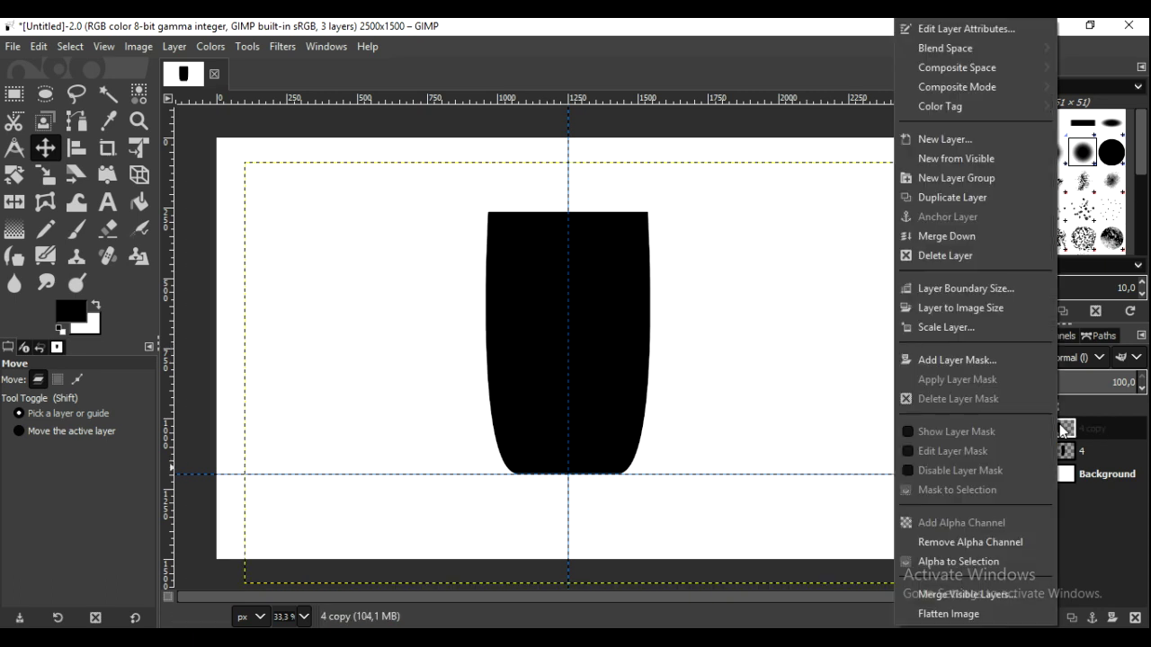
Step: Merge '4 copy' down into layer 4 and add a new transparent layer '4 #1'
left_click(999, 236)
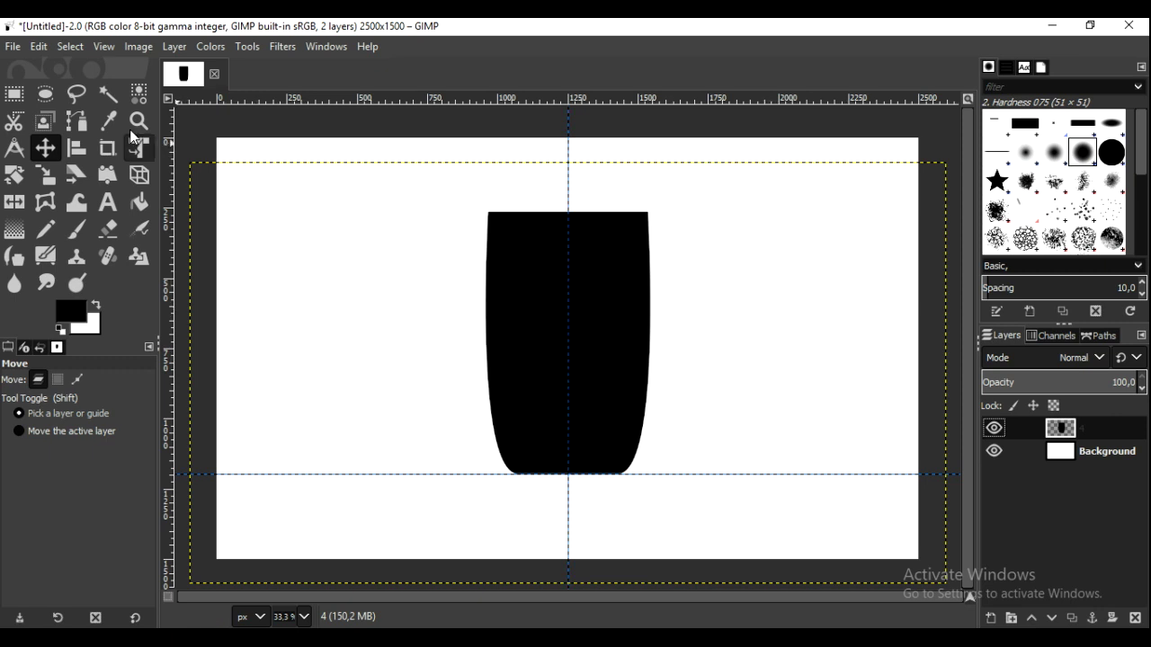
left_click(86, 128)
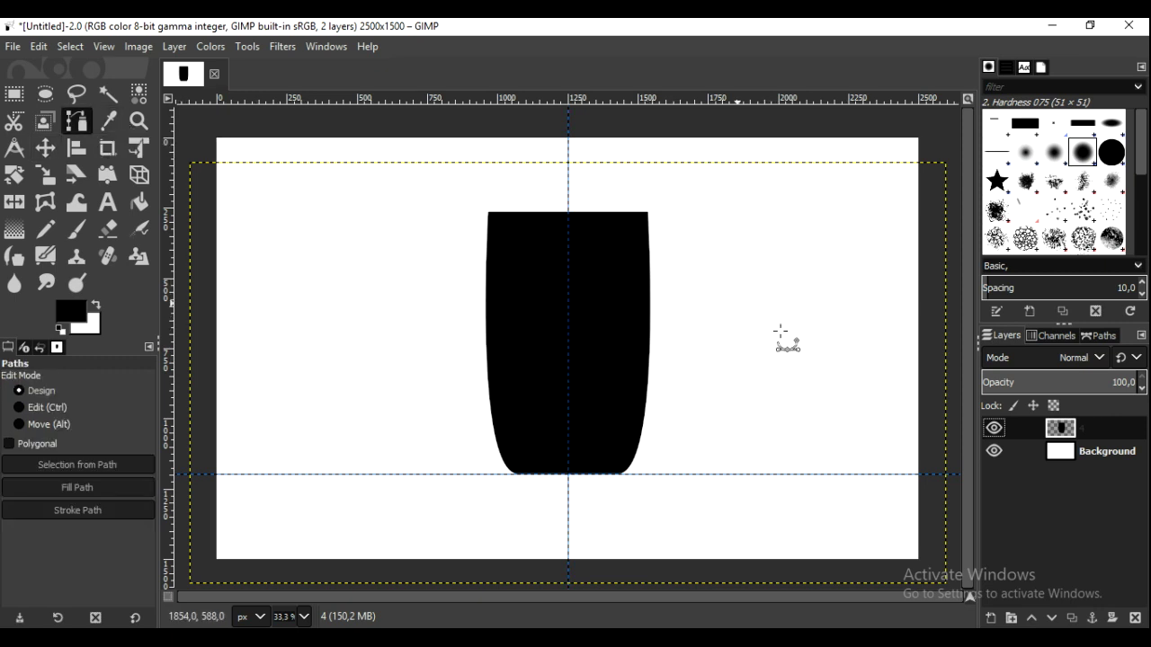
left_click(993, 619)
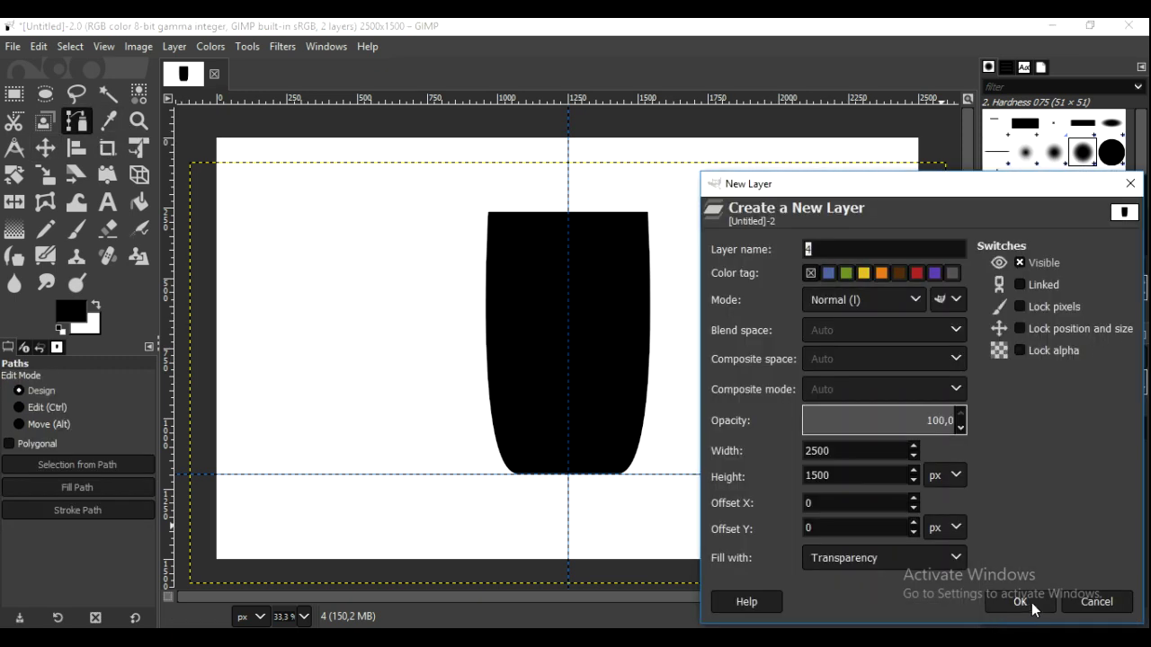
left_click(1014, 601)
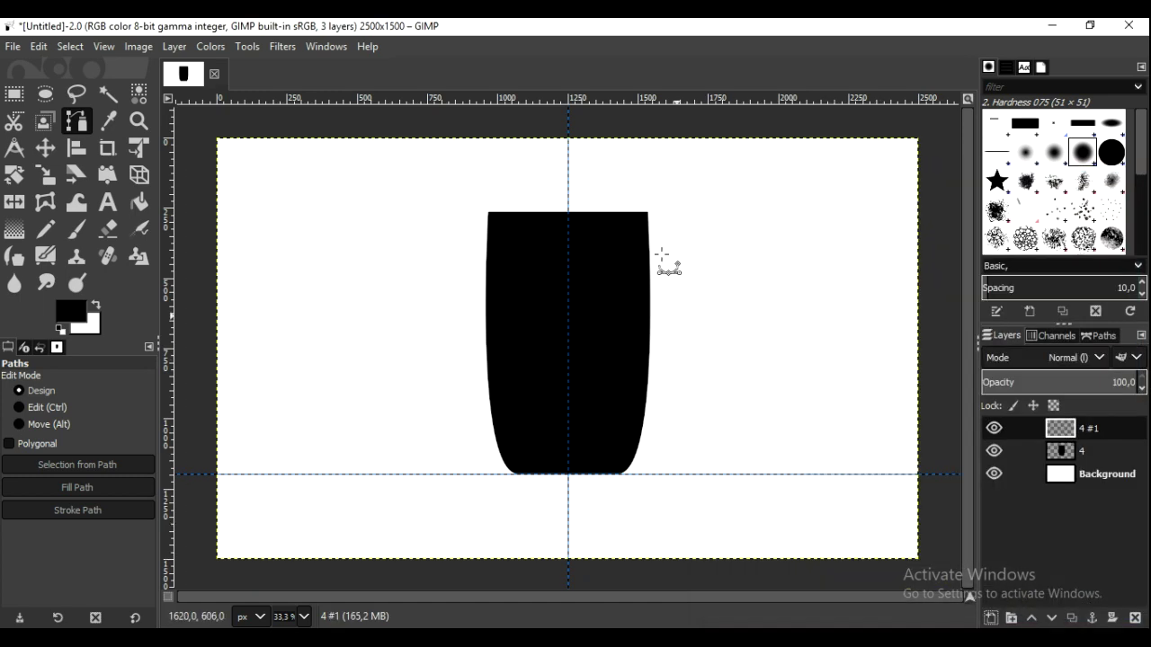
Step: Trace an inset path inside the cup's right half, curving along the lower edge
left_click(644, 211)
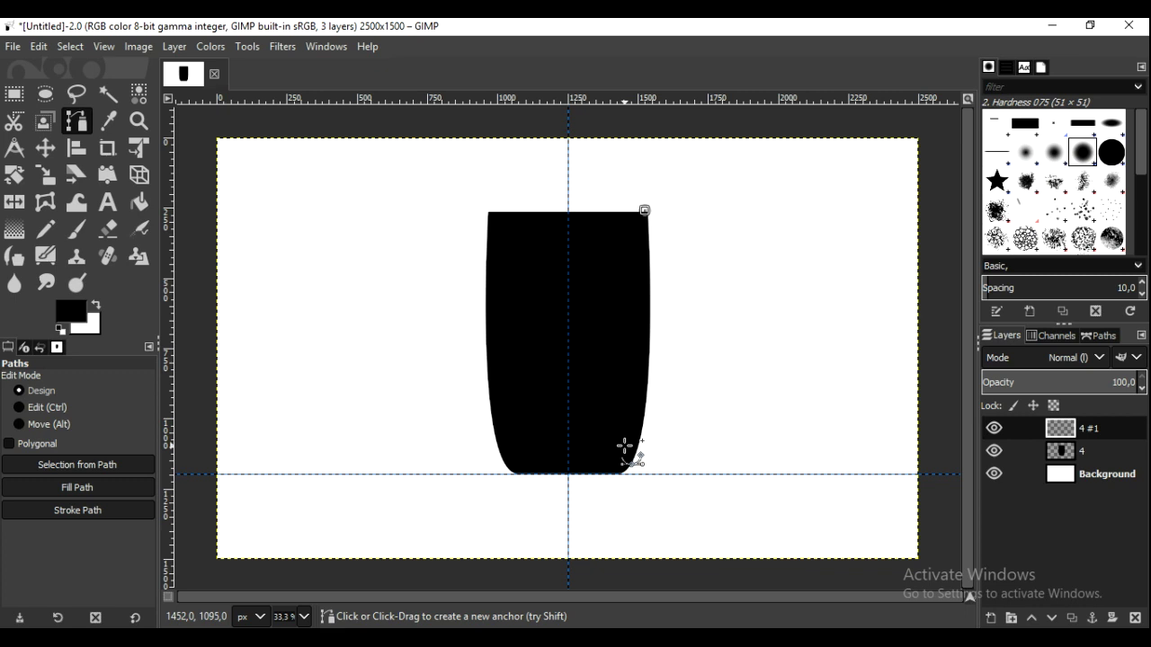
left_click_drag(622, 447, 568, 449)
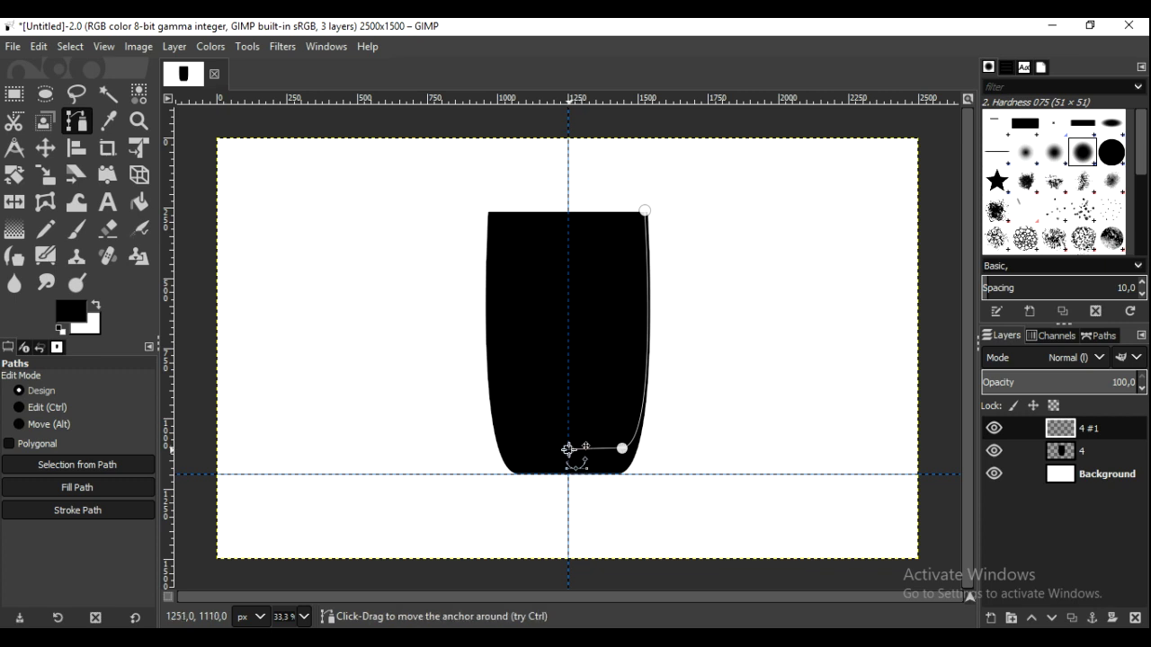
left_click(567, 213)
left_click_drag(635, 213, 645, 212)
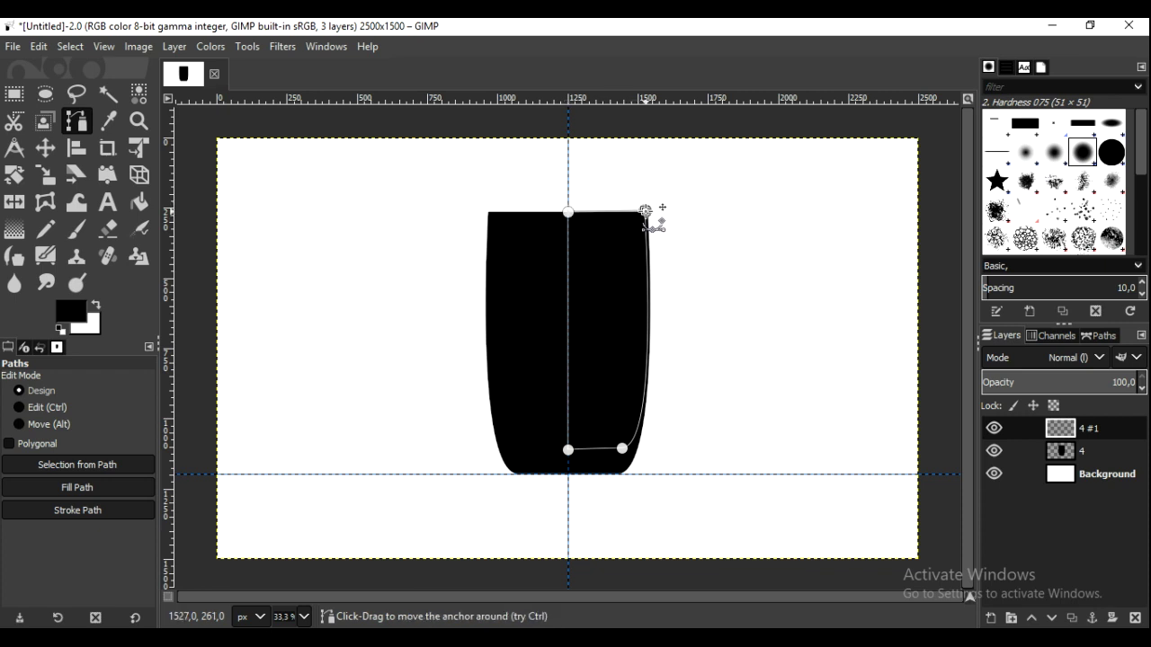
Step: Fill the inset path with solid white on layer '4 #1'
left_click(98, 308)
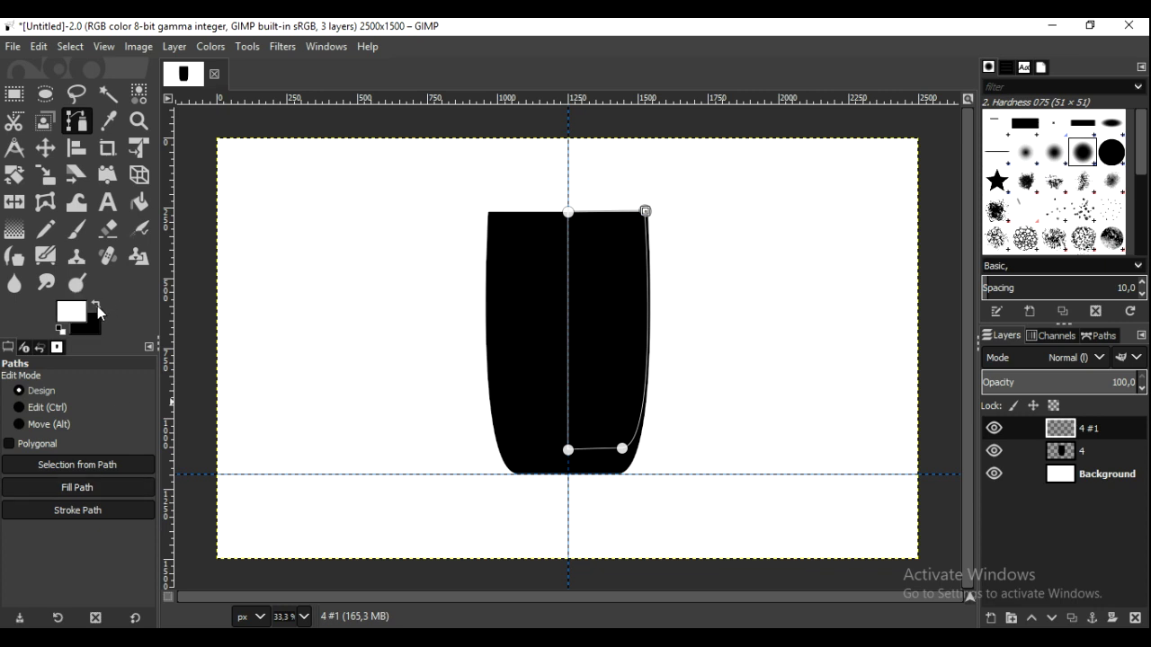
left_click(134, 486)
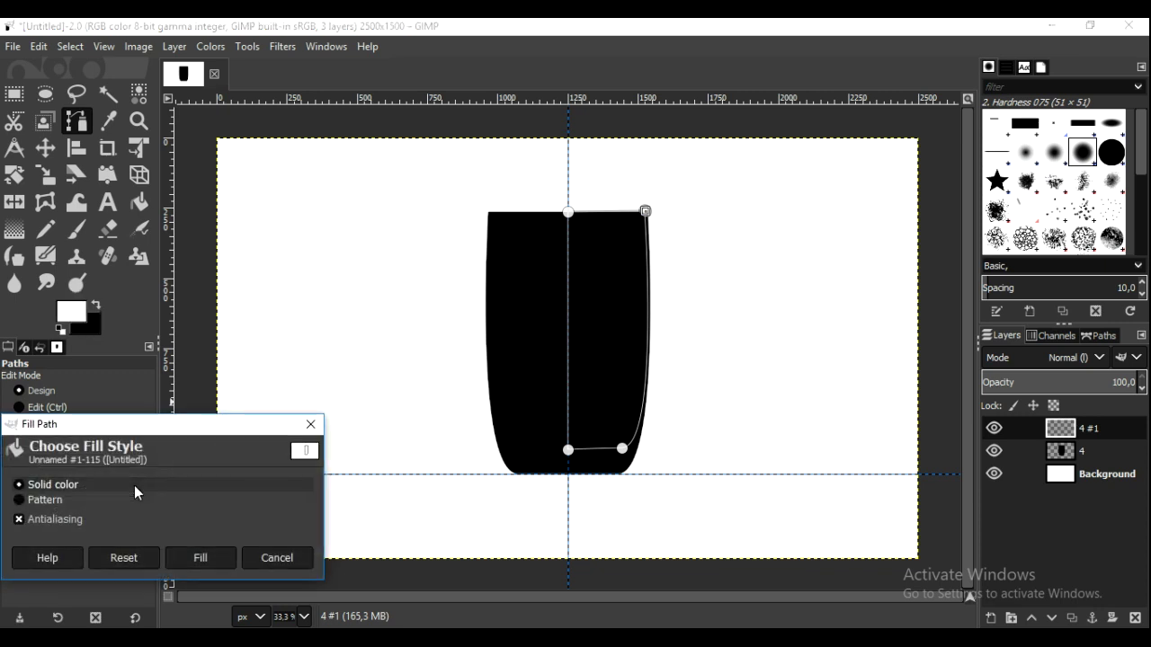
left_click(199, 559)
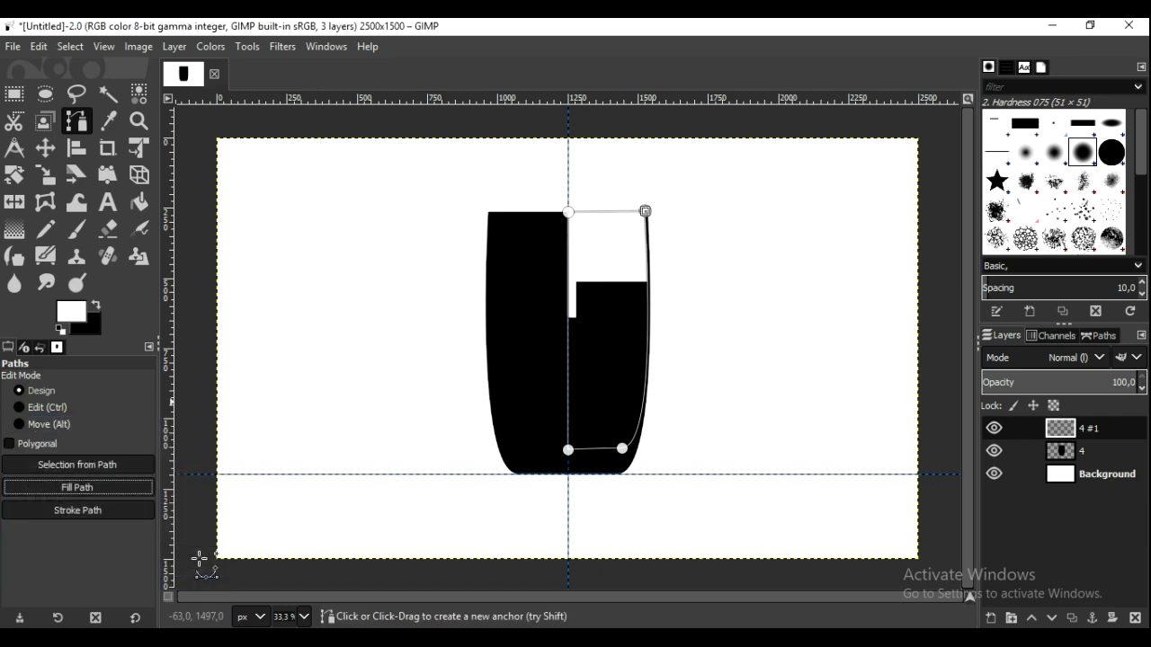
left_click(45, 147)
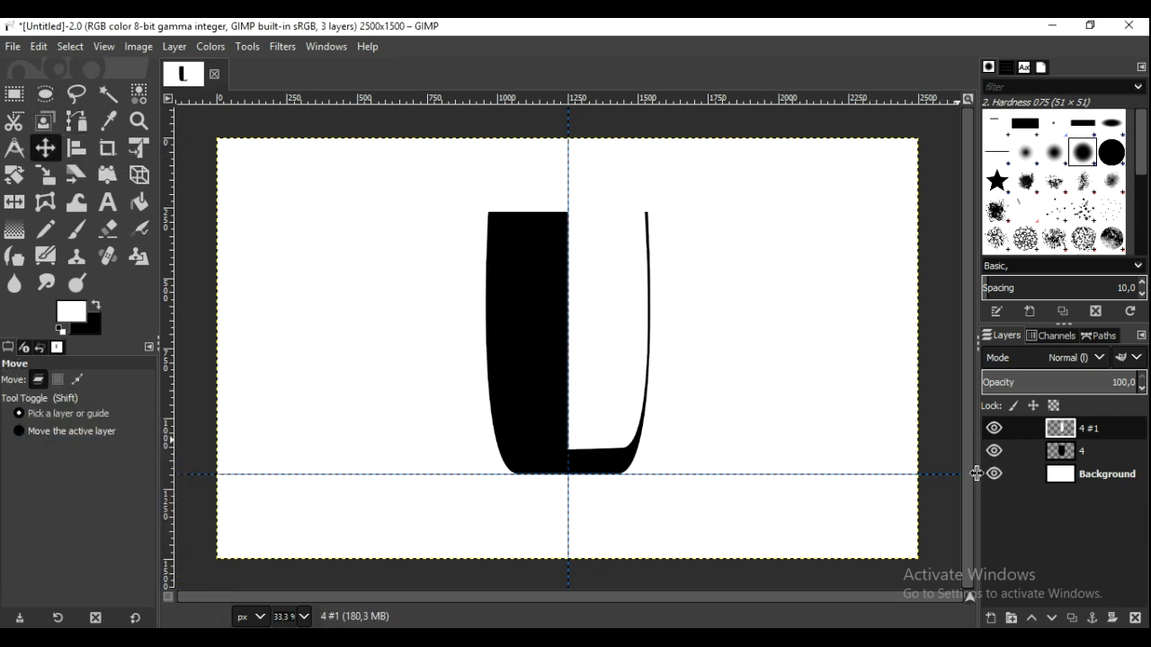
Step: Compare layer visibility, then duplicate the white half and flip it onto the left side
left_click(996, 475)
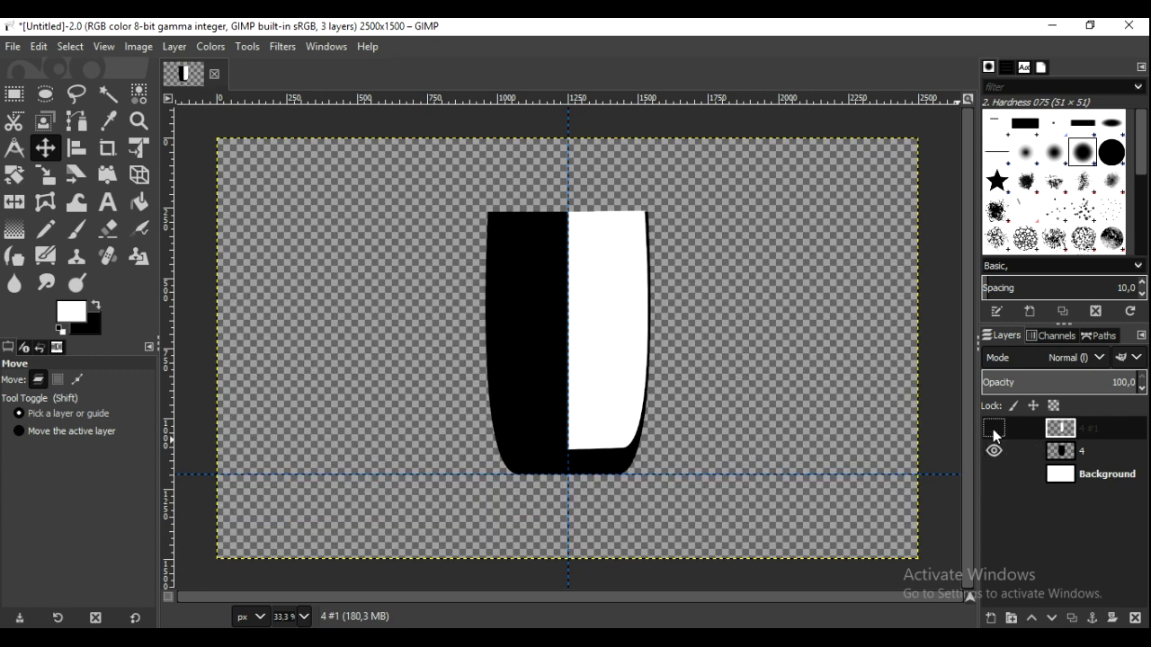
left_click(994, 429)
left_click(994, 429)
left_click(994, 429)
left_click(993, 429)
left_click(993, 442)
left_click(993, 446)
left_click(1073, 621)
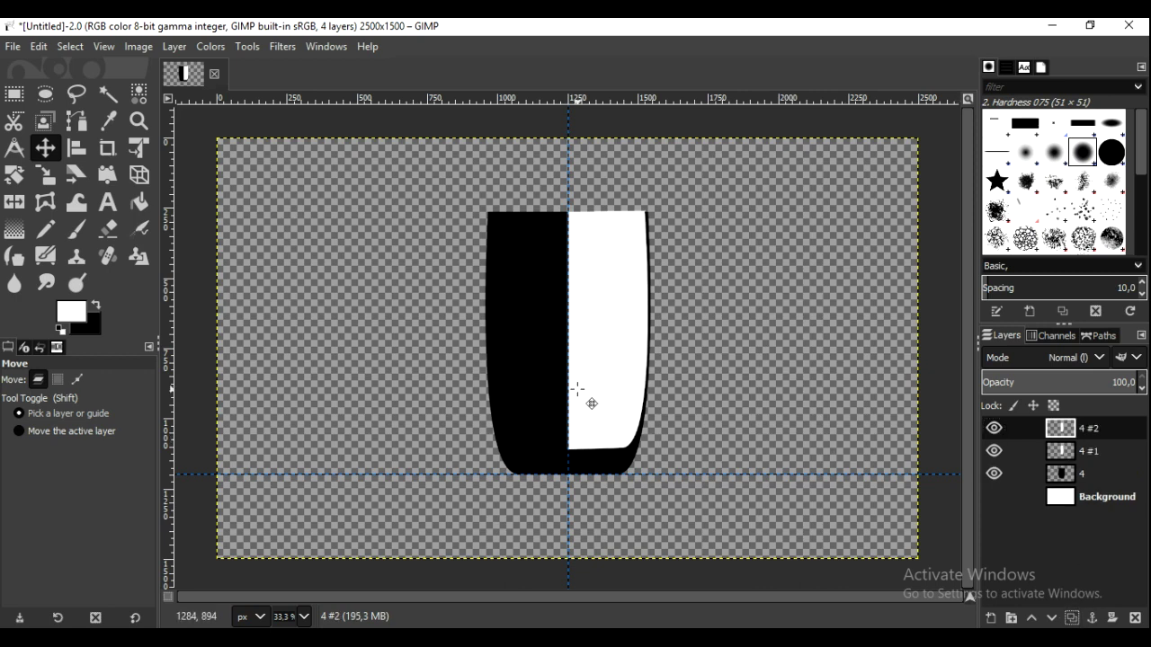
left_click(23, 198)
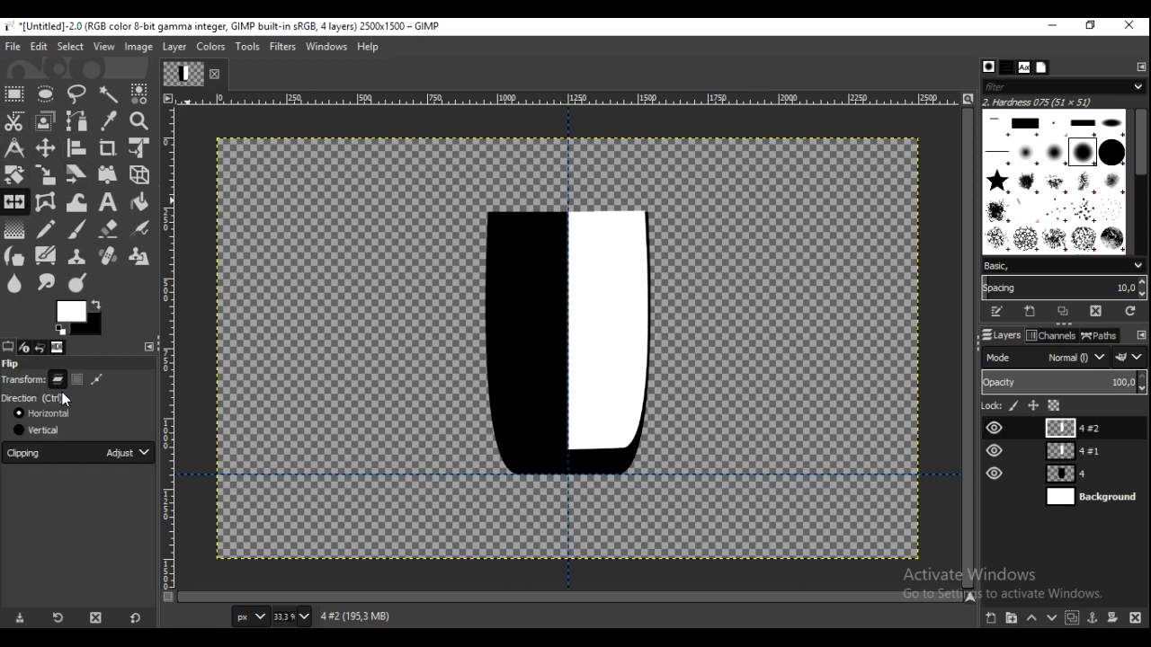
left_click(609, 358)
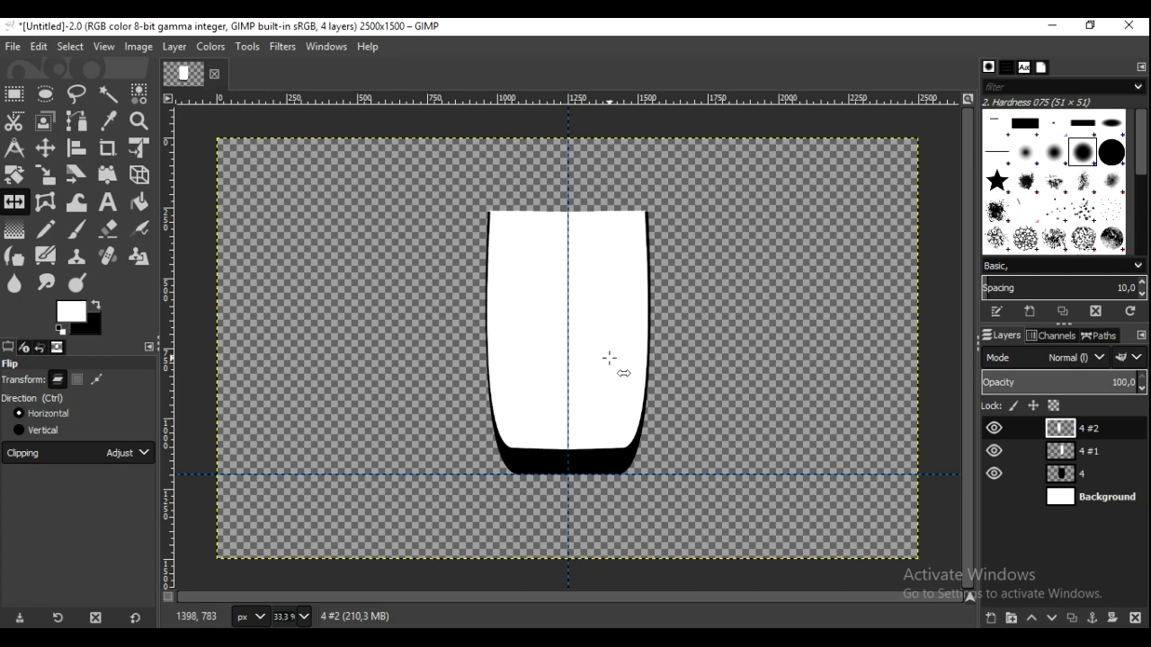
Step: Check the halves and merge the flipped white half down into '4 #1'
left_click(994, 429)
left_click(993, 452)
left_click(993, 452)
left_click(991, 449)
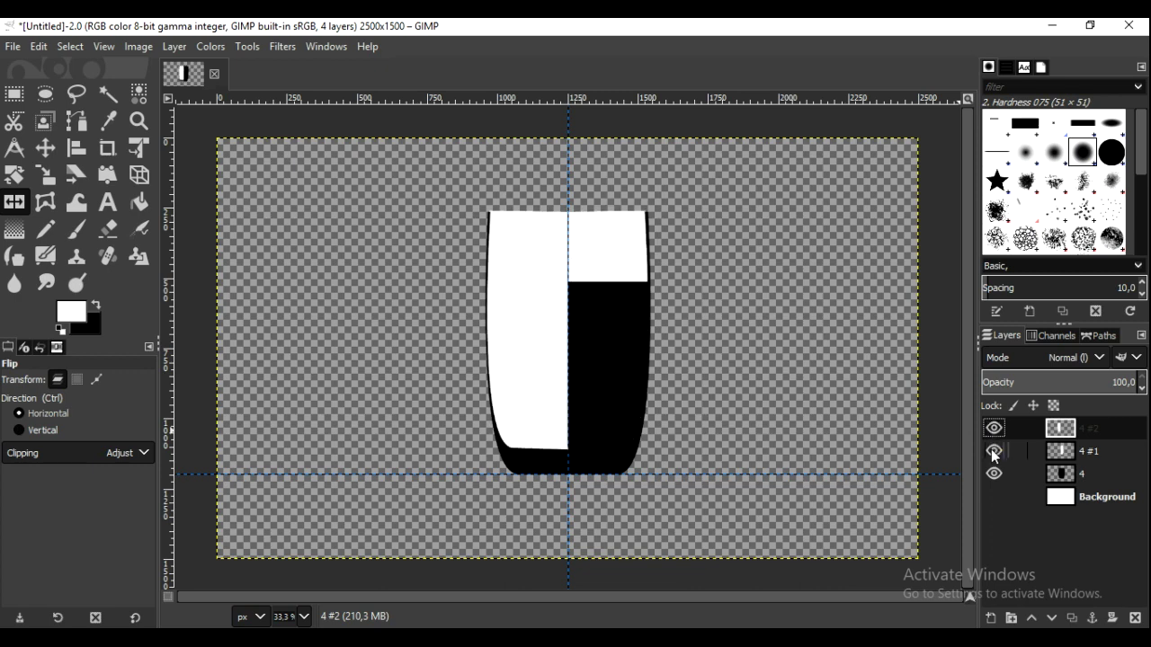
right_click(1052, 438)
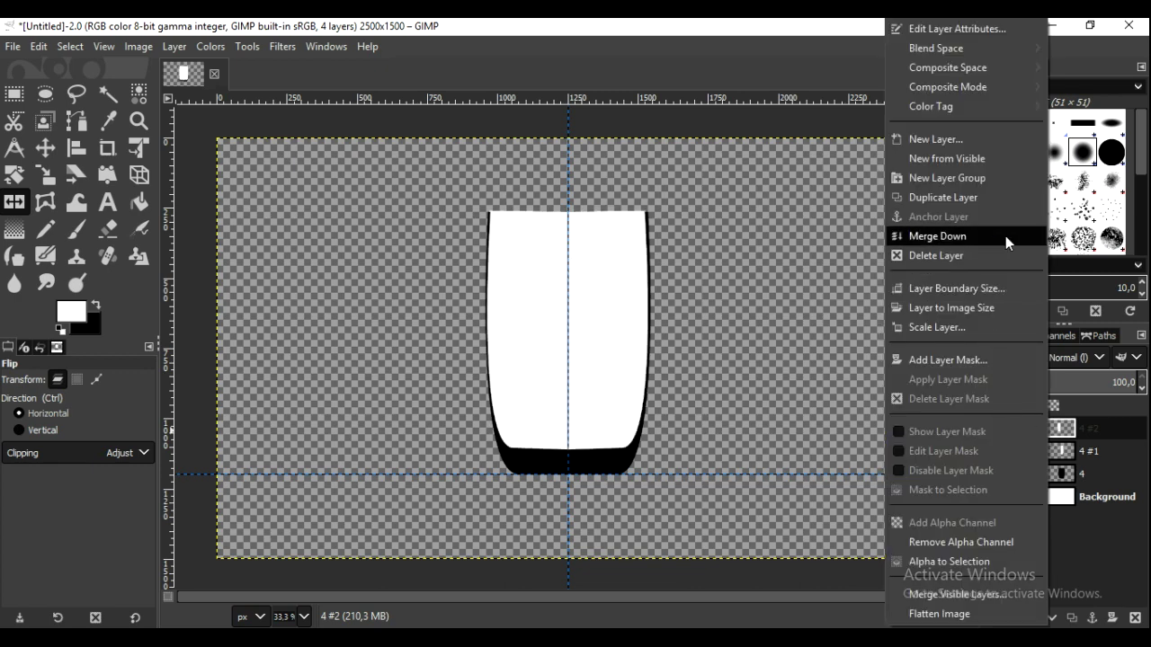
left_click(1005, 236)
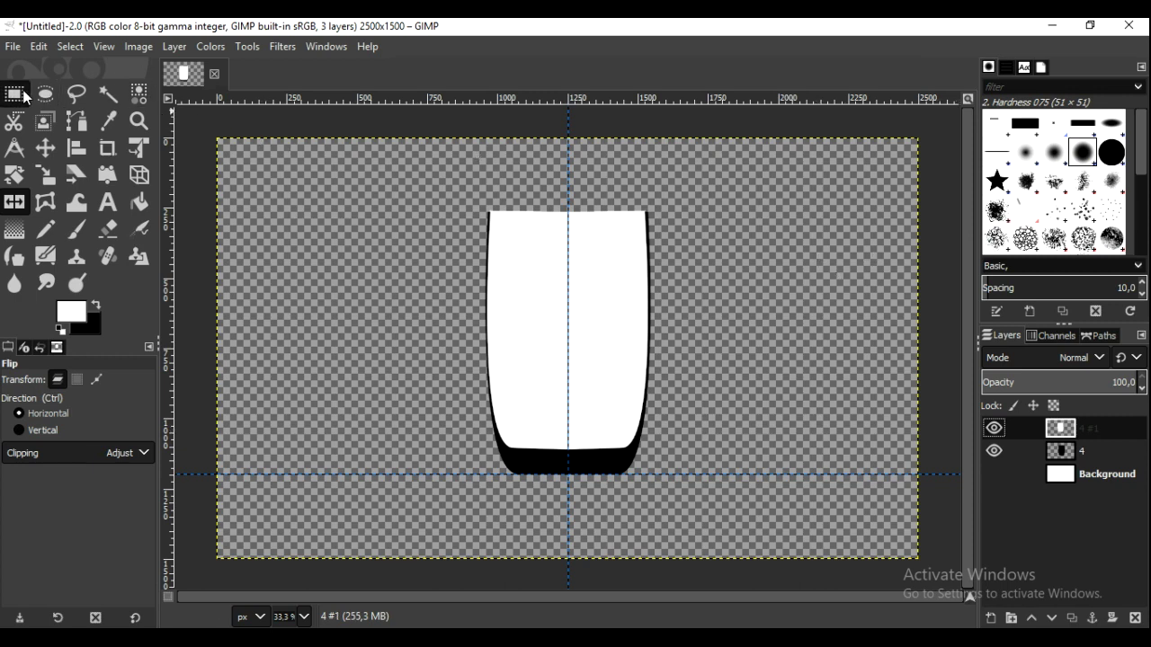
Step: Cut a strip along the cup's top edge from both the white and black cup layers
left_click(14, 93)
left_click_drag(470, 181, 690, 214)
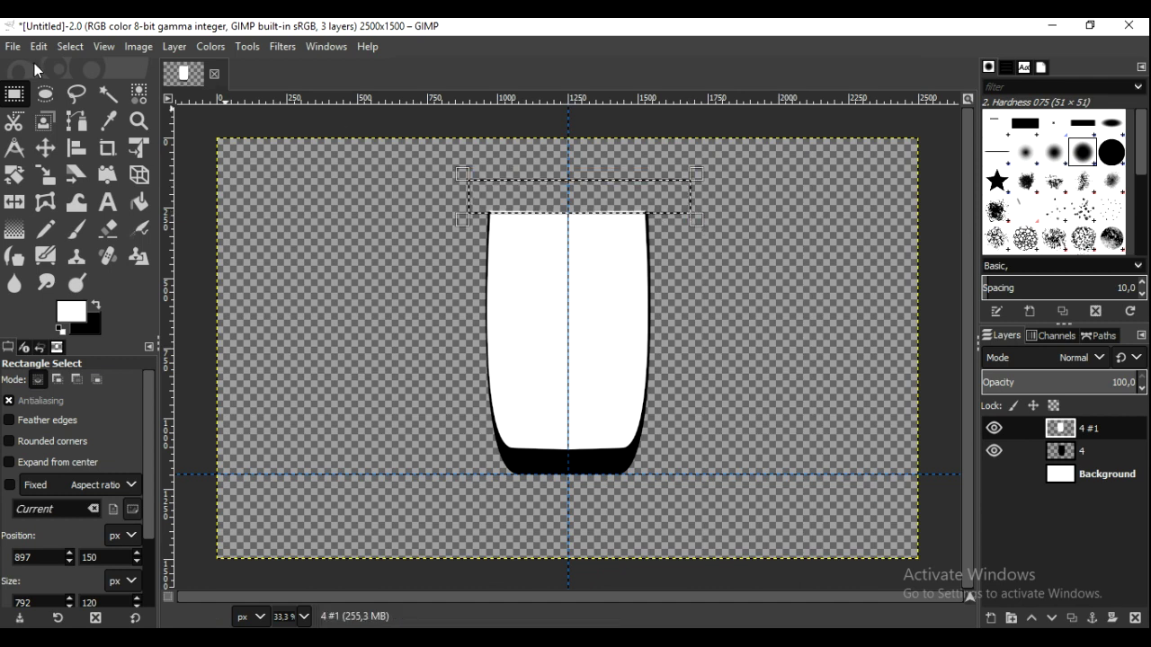
left_click(36, 48)
left_click(76, 160)
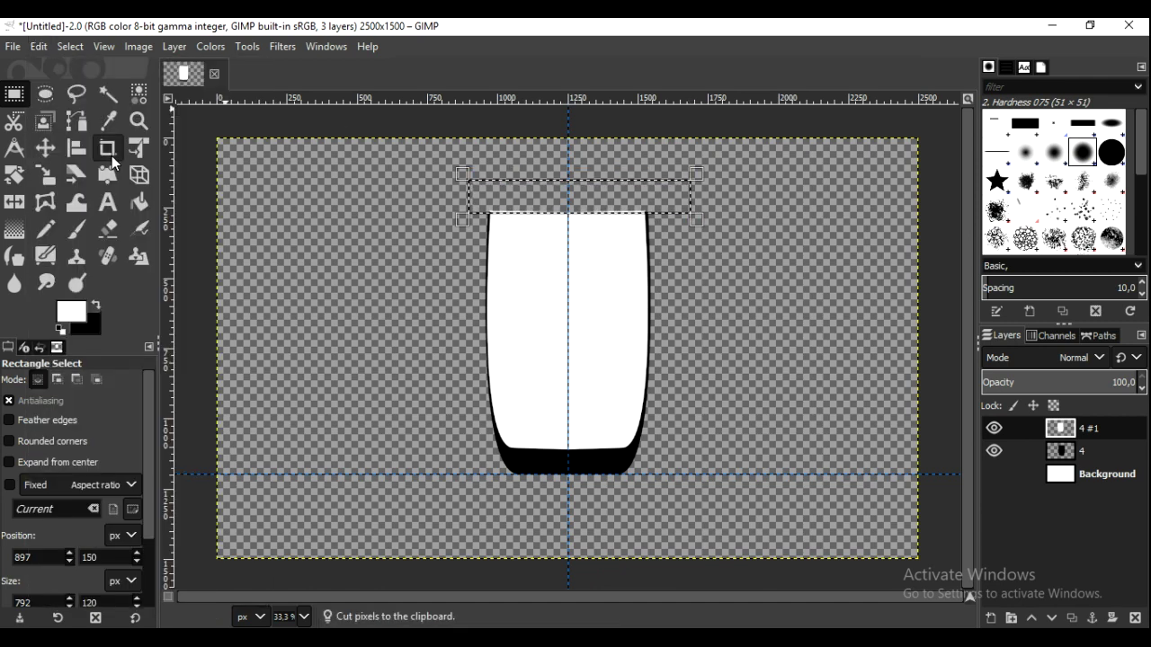
left_click(1063, 450)
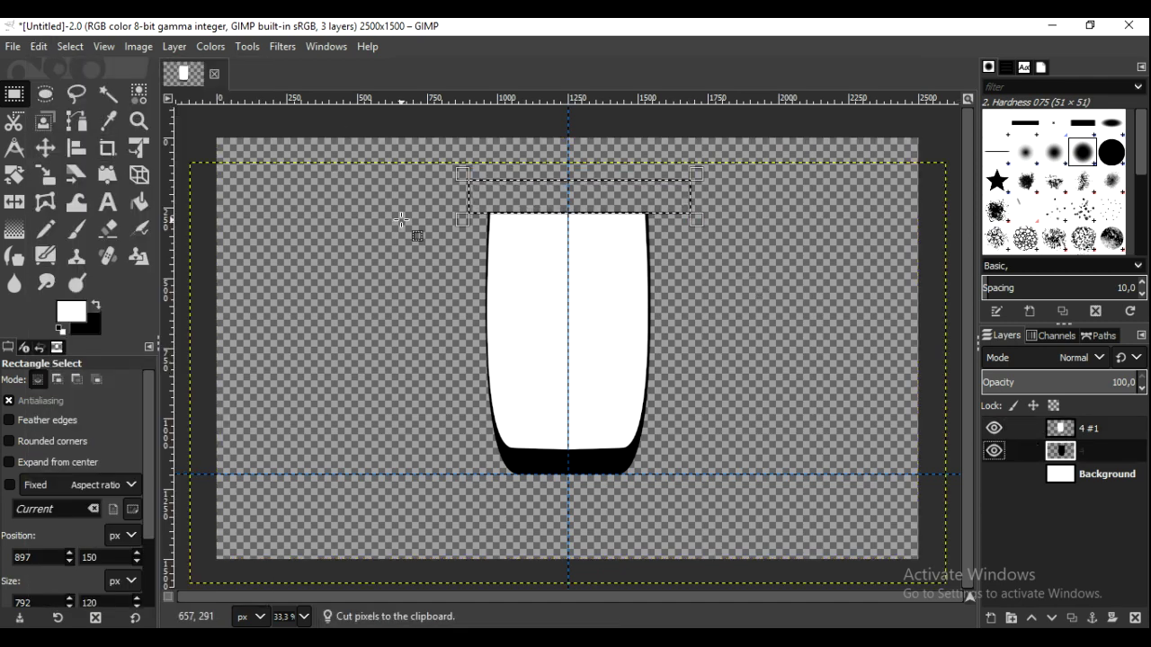
left_click(40, 46)
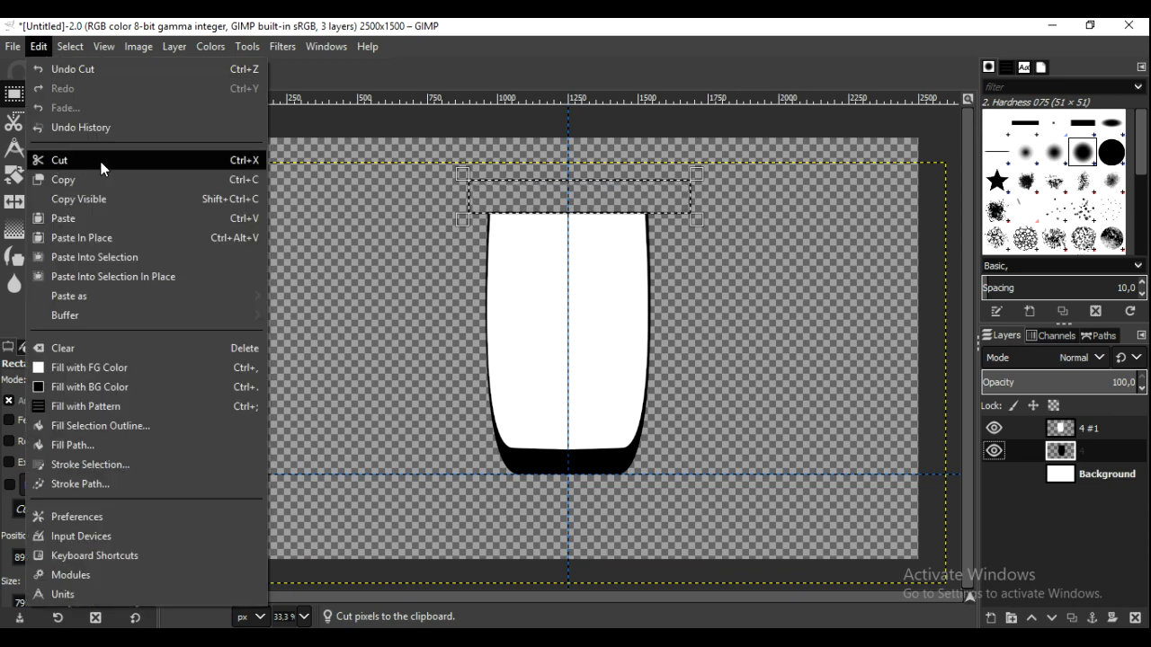
left_click(101, 162)
left_click(70, 45)
left_click(78, 89)
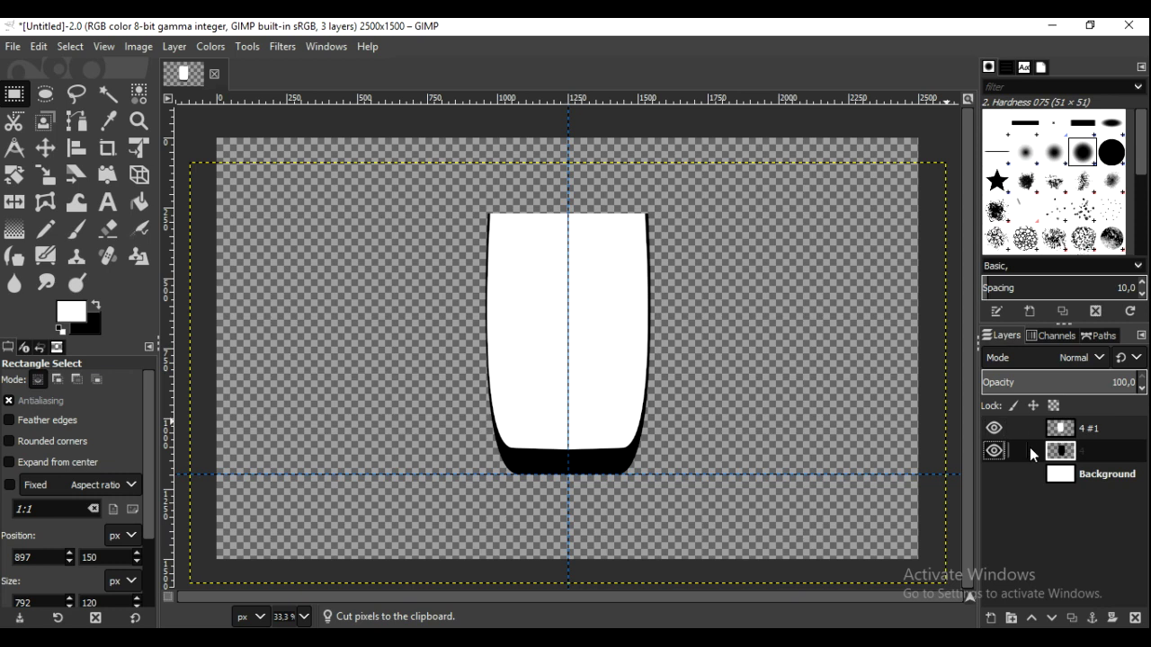
Step: Duplicate the black cup layer as '4 copy' and leave only the copy visible
left_click(994, 452)
left_click(995, 451)
left_click(995, 451, "shift")
left_click(994, 453)
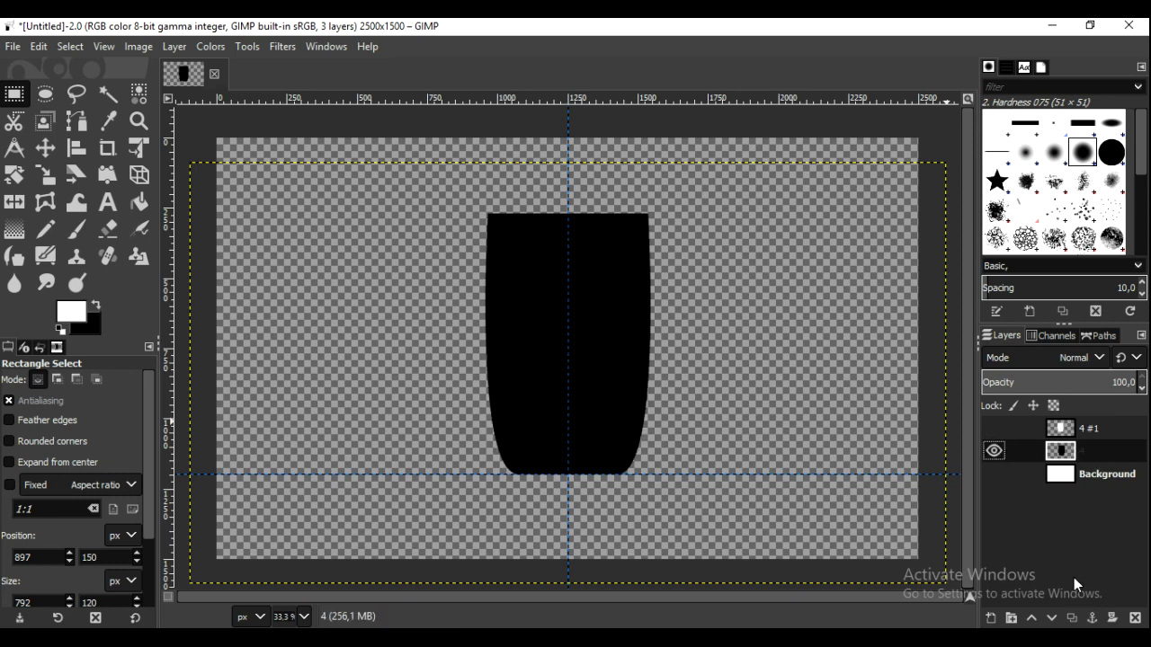
left_click(1072, 618)
left_click(994, 451)
left_click(995, 473)
left_click(995, 454)
left_click(996, 456)
left_click(995, 452)
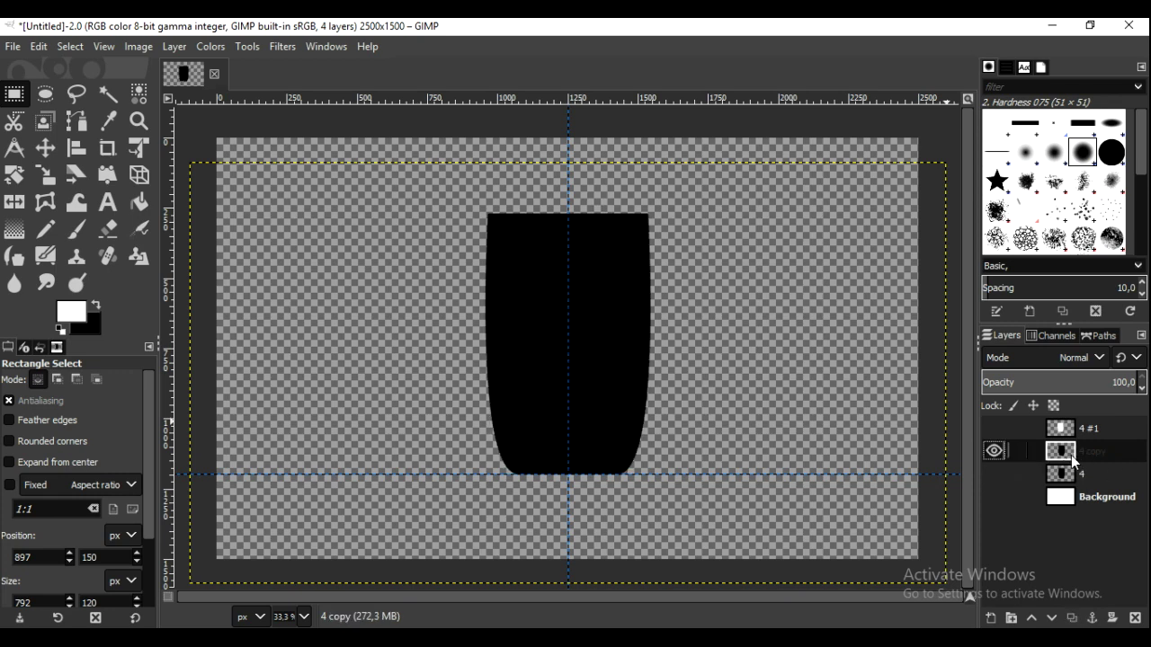
Step: Load the white cup layer 4 #1's shape as a selection, then hide that layer
left_click(1001, 429)
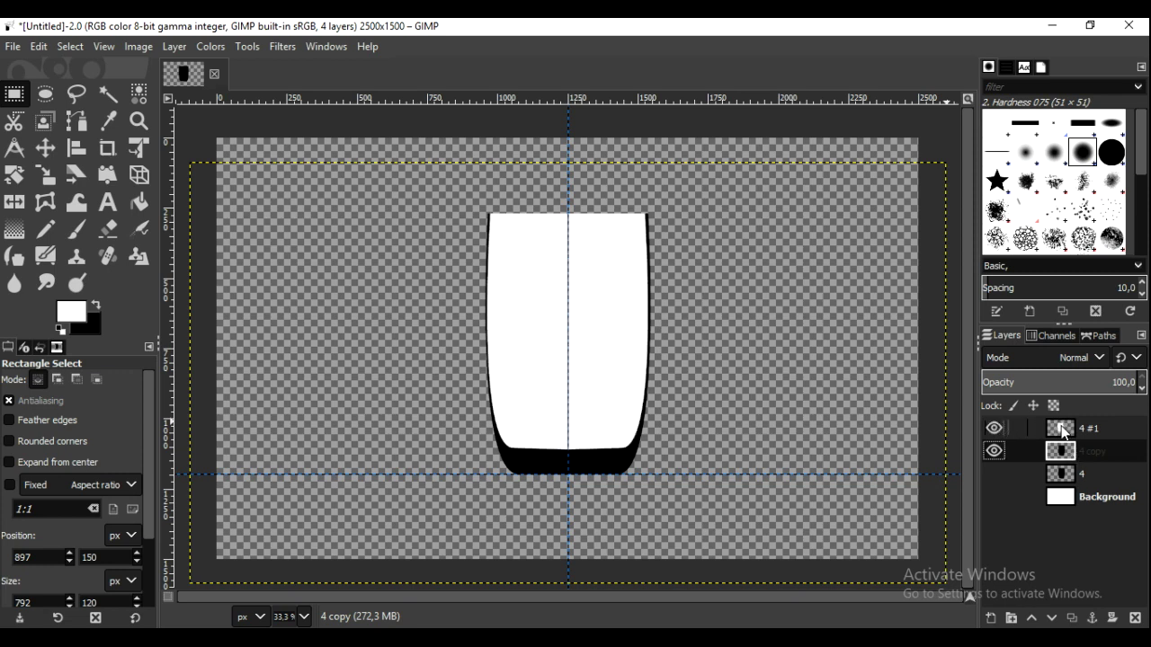
left_click(1063, 430)
right_click(1063, 431)
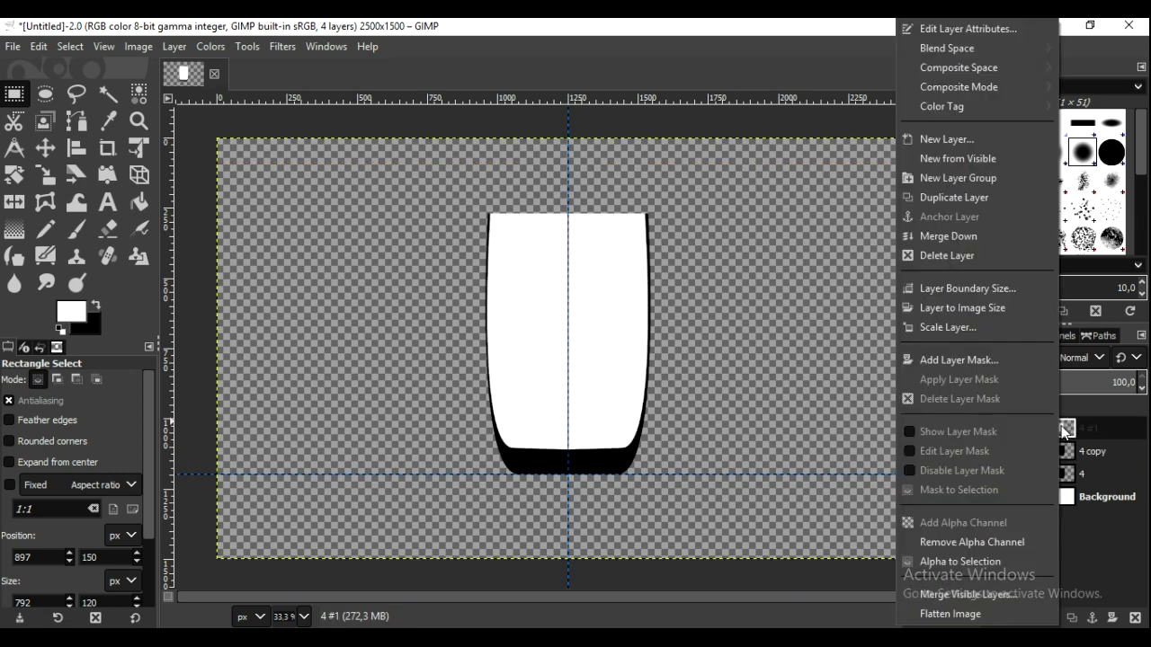
left_click(998, 565)
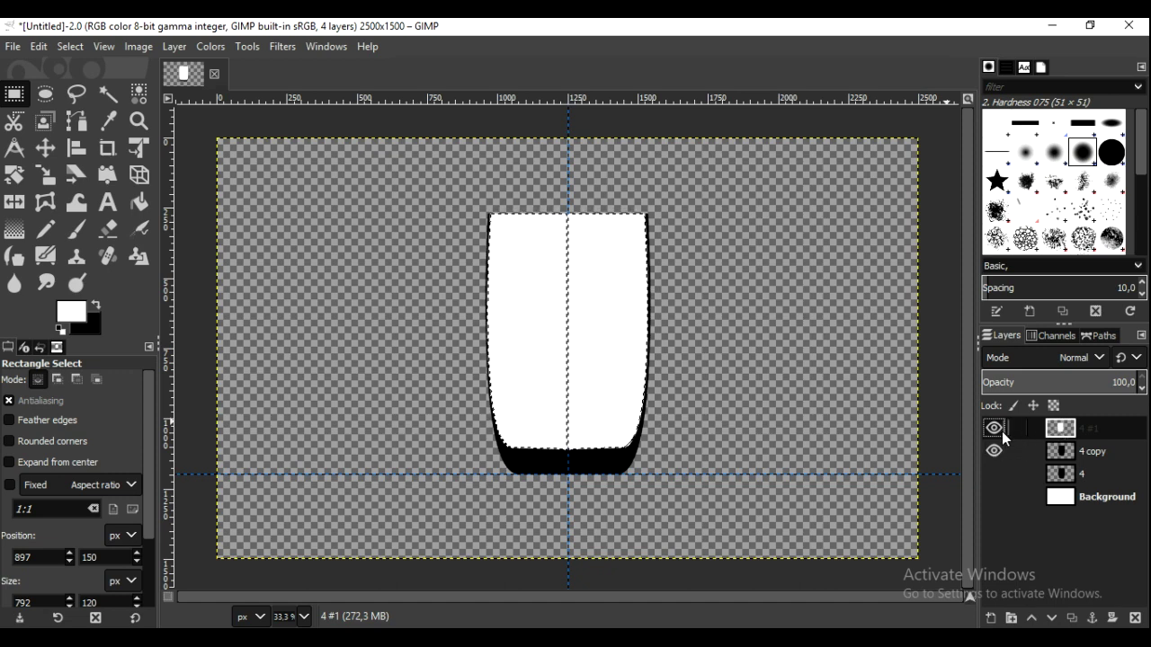
left_click(994, 430)
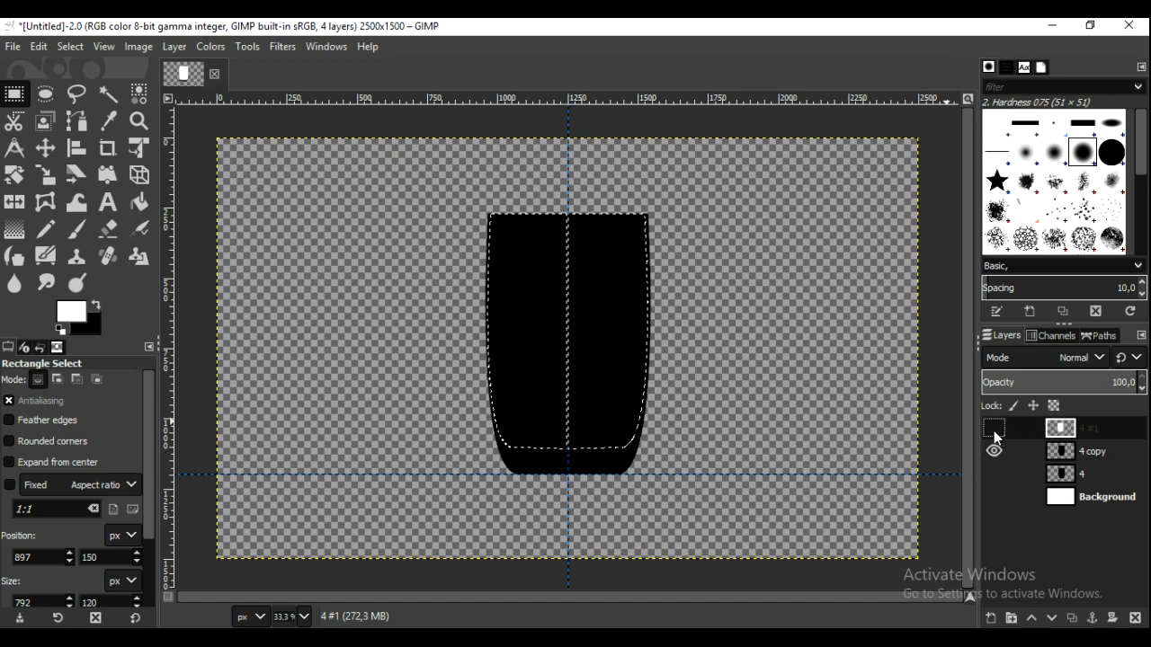
Step: Cut the cup shape out of the 4 copy layer and clear the selection
left_click(1056, 452)
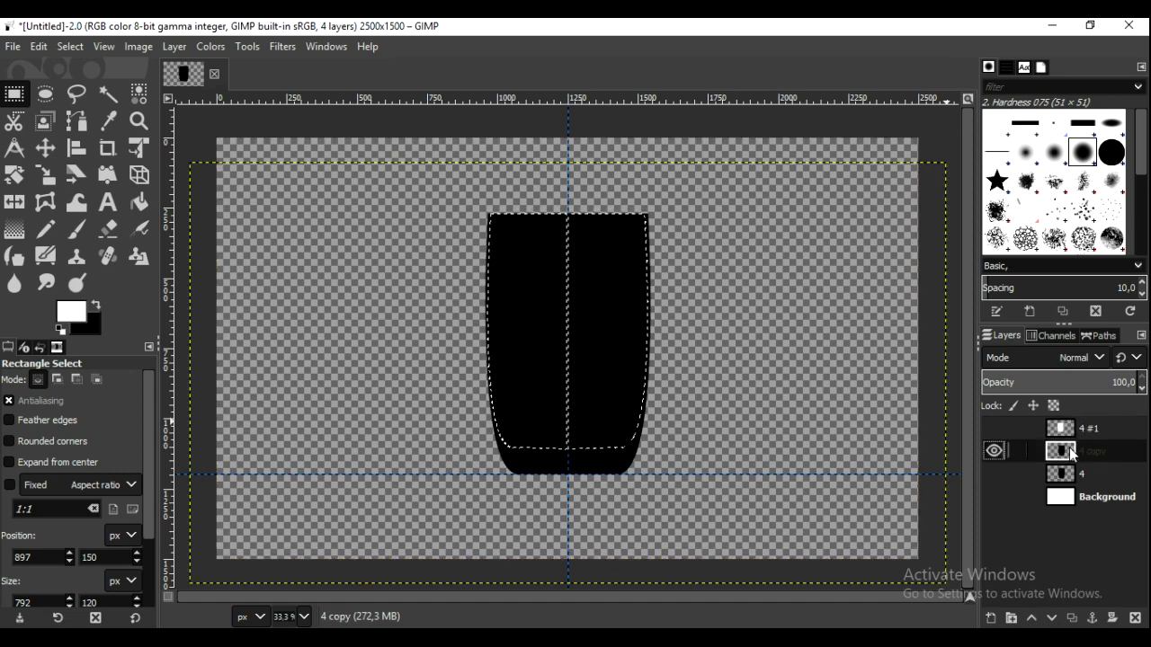
right_click(594, 321)
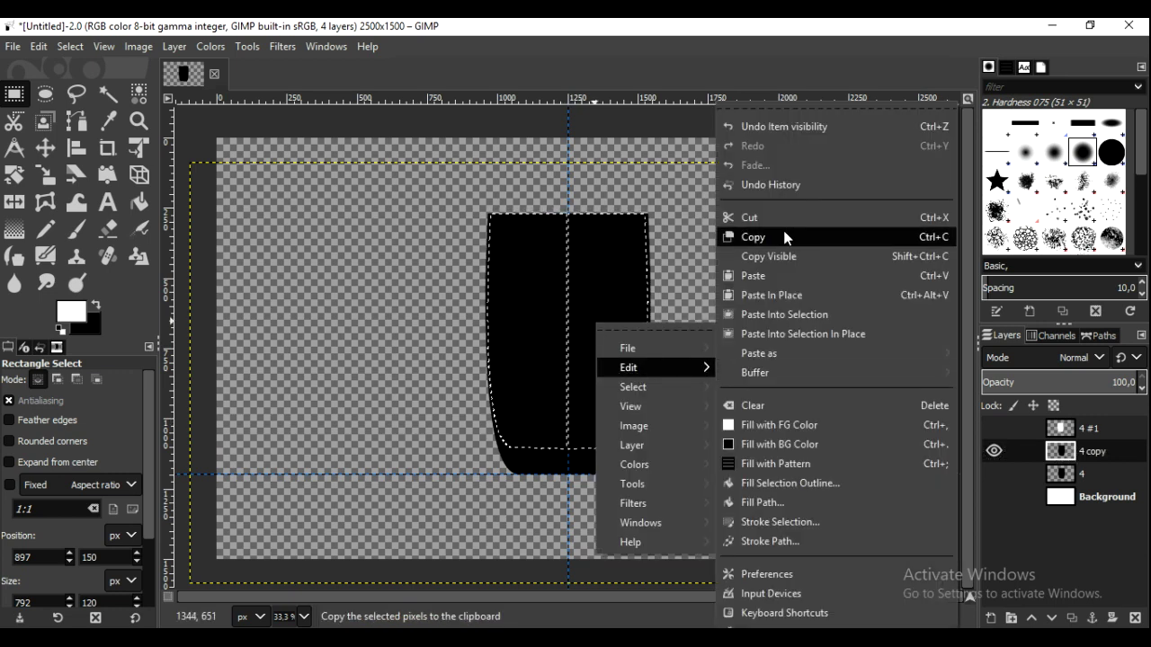
left_click(785, 217)
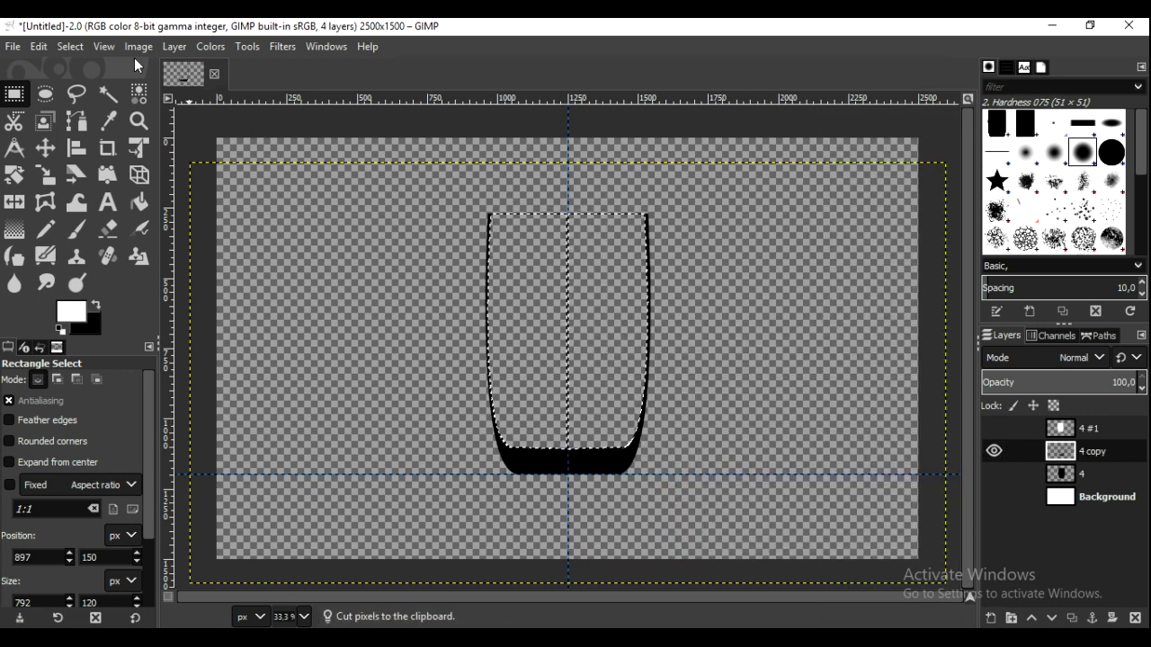
left_click(70, 46)
left_click(81, 87)
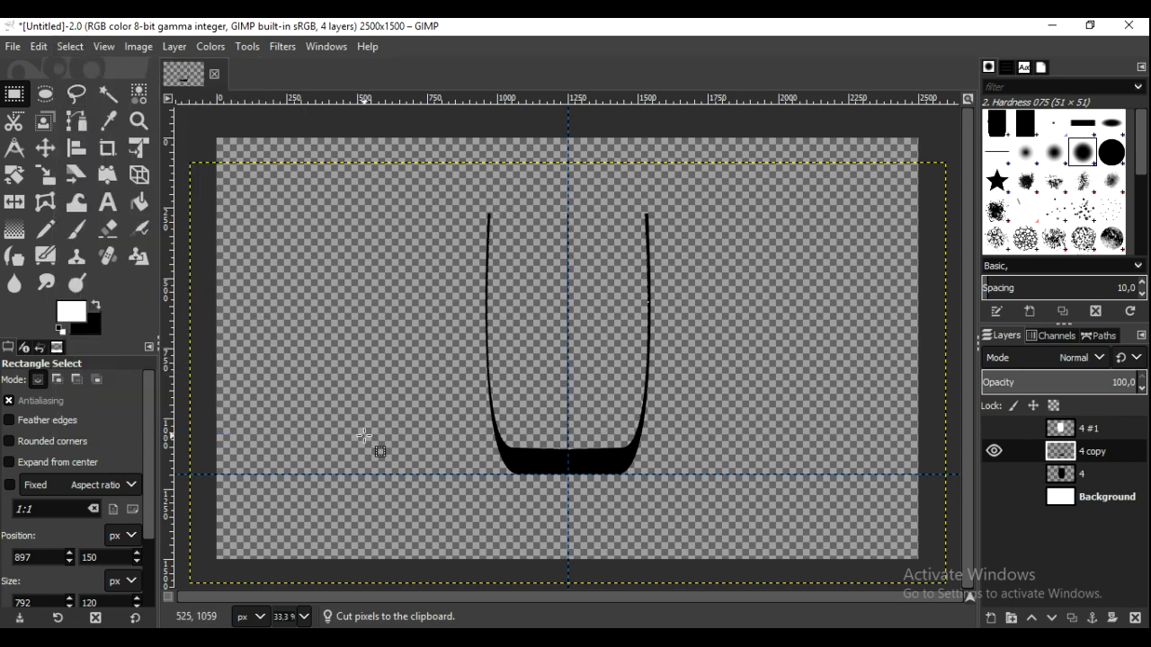
left_click(1000, 428)
left_click(1000, 428)
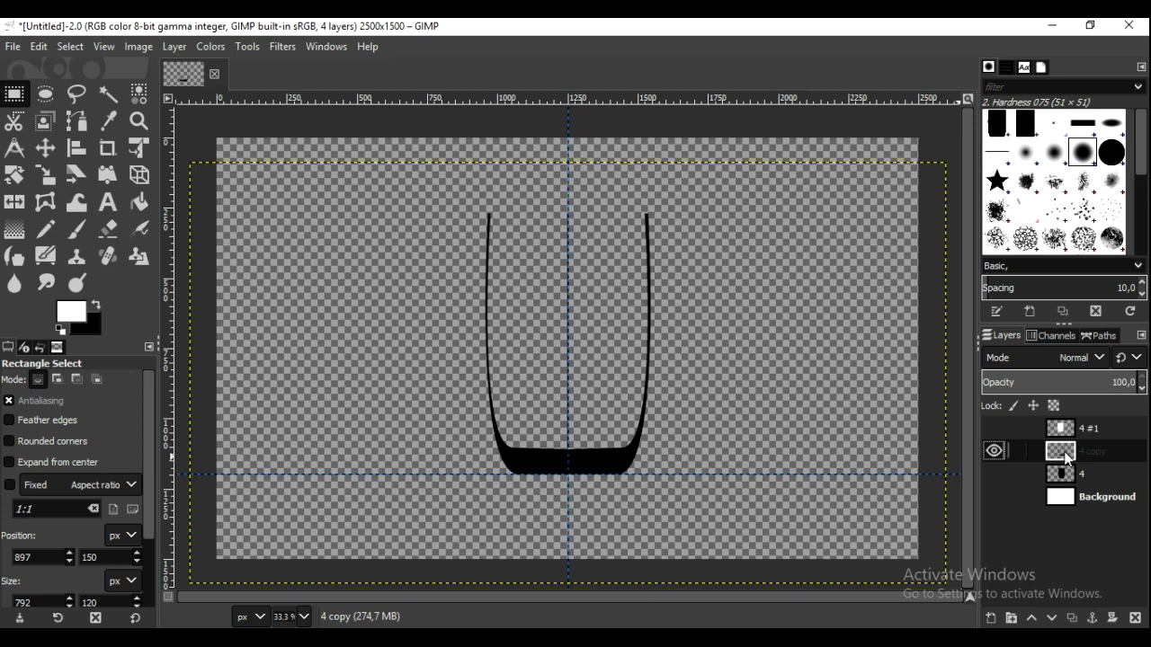
Step: Zoom to 50% and drag away the horizontal guide below the glass
left_click(305, 616)
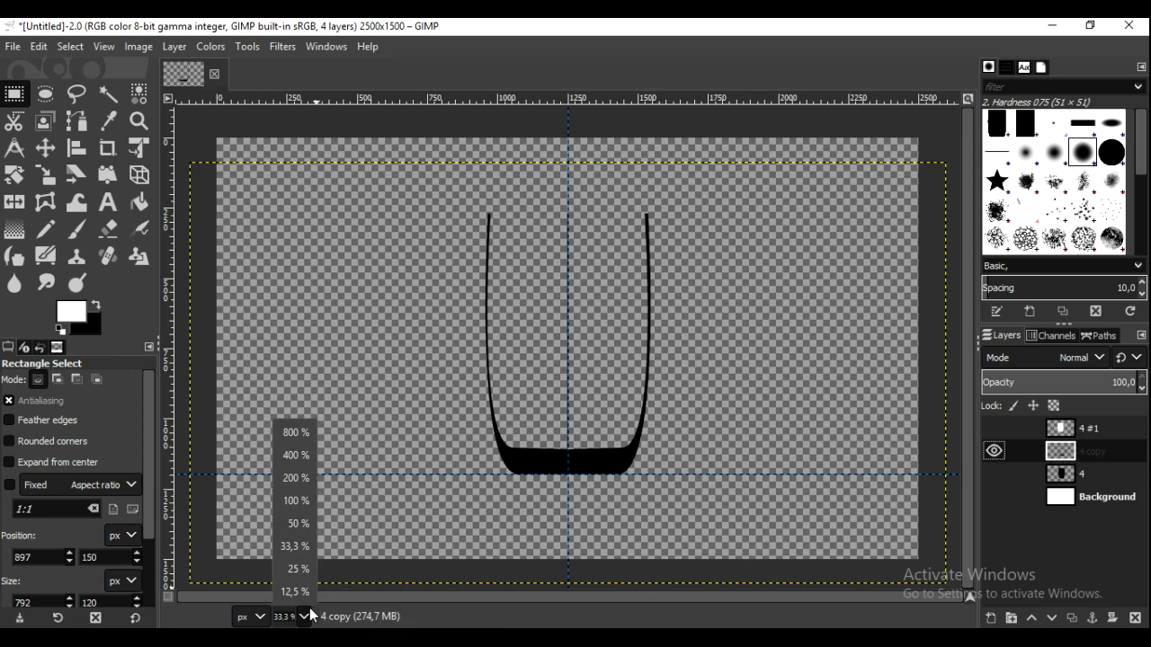
left_click(299, 523)
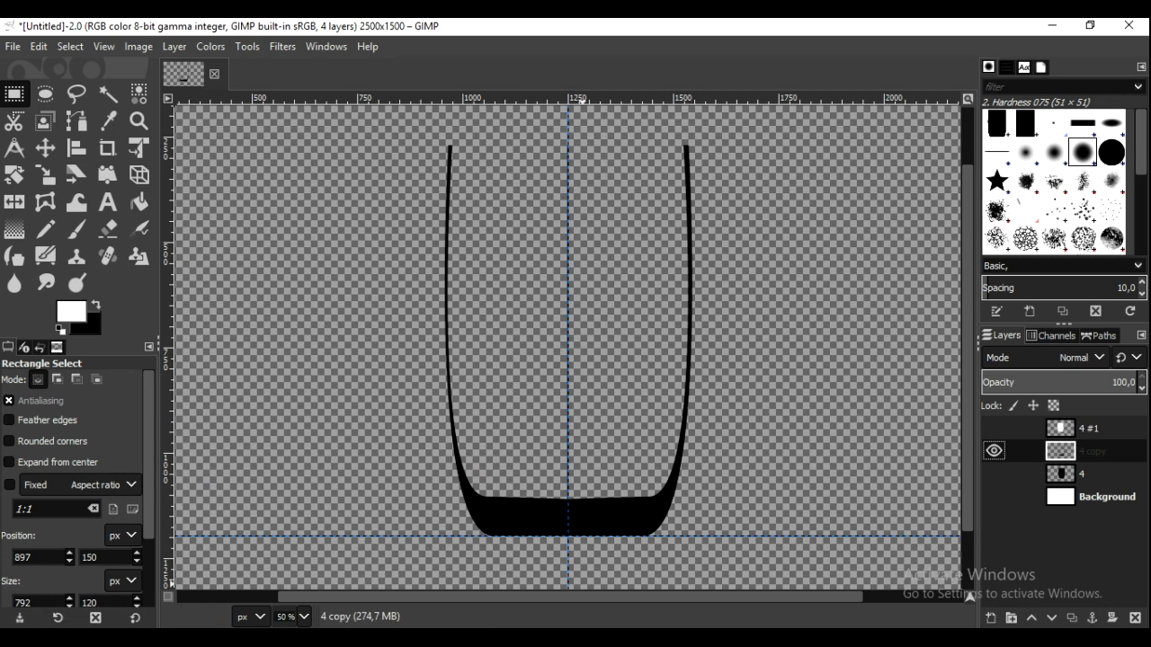
left_click(77, 121)
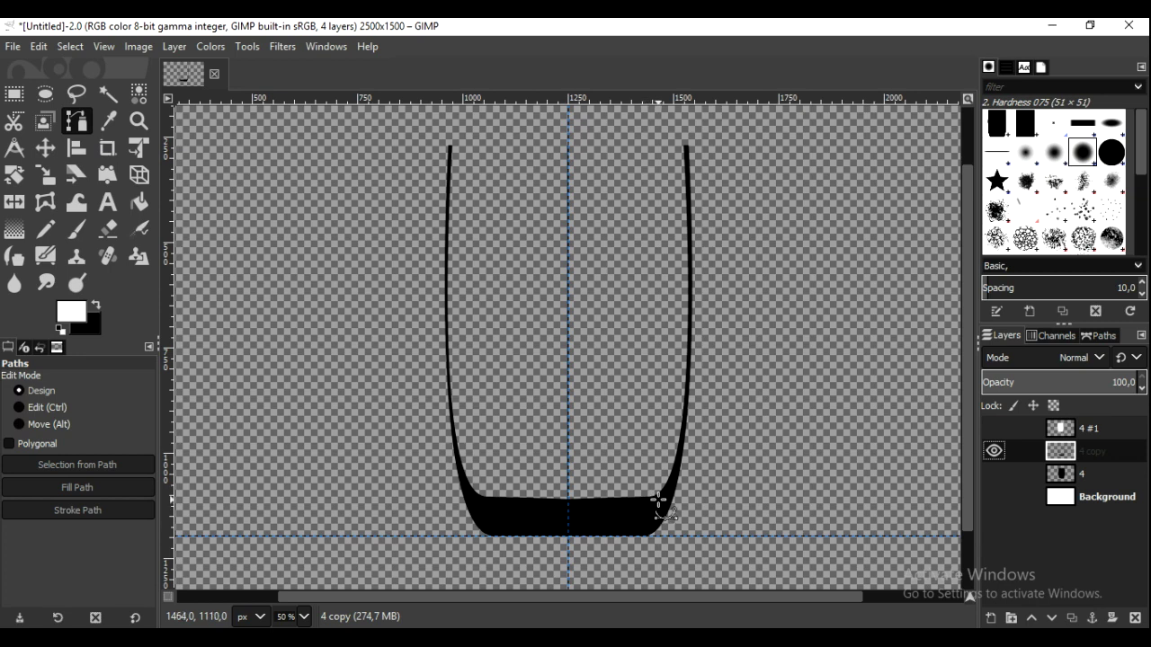
left_click(659, 500)
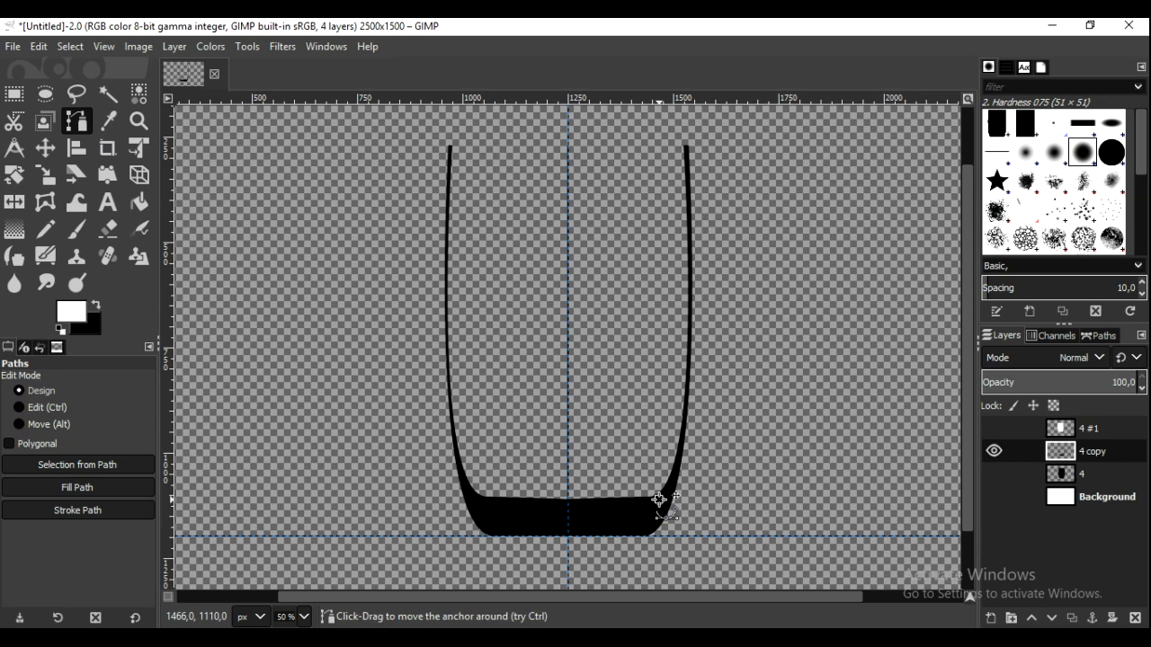
left_click_drag(641, 537, 627, 537)
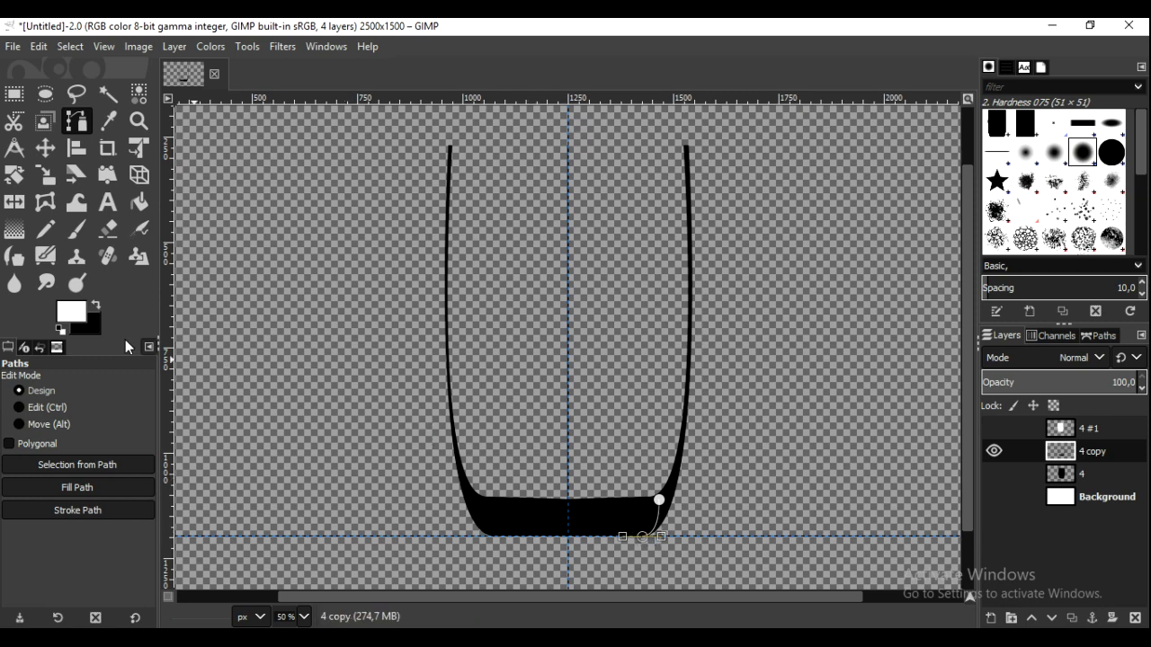
left_click(45, 148)
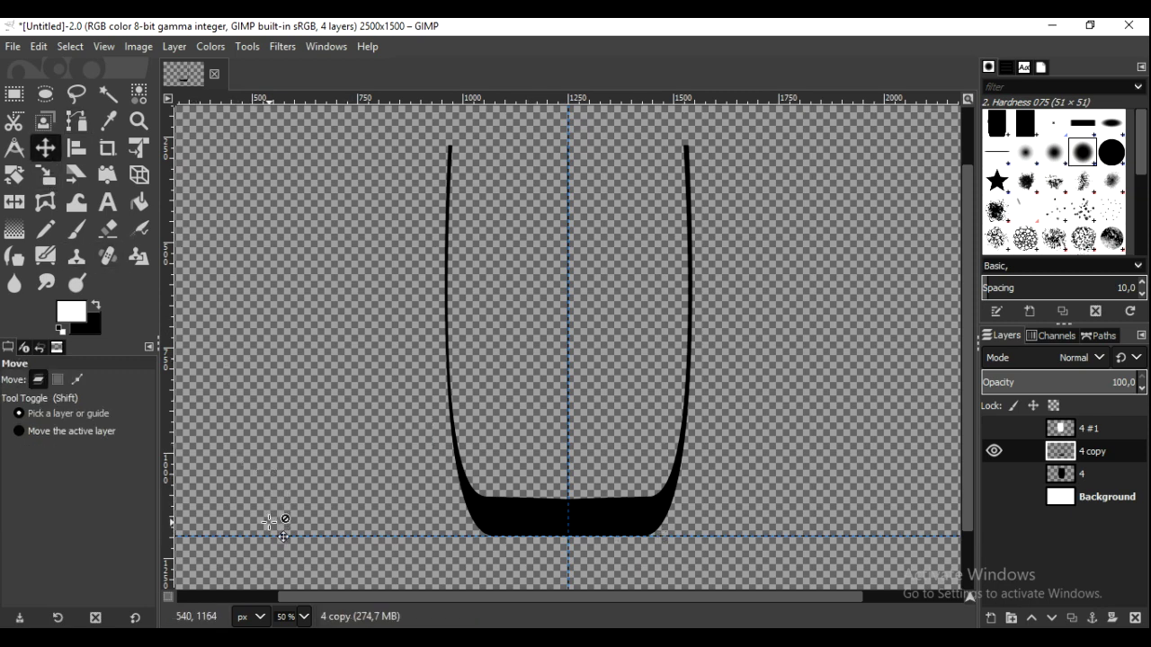
left_click_drag(277, 536, 157, 373)
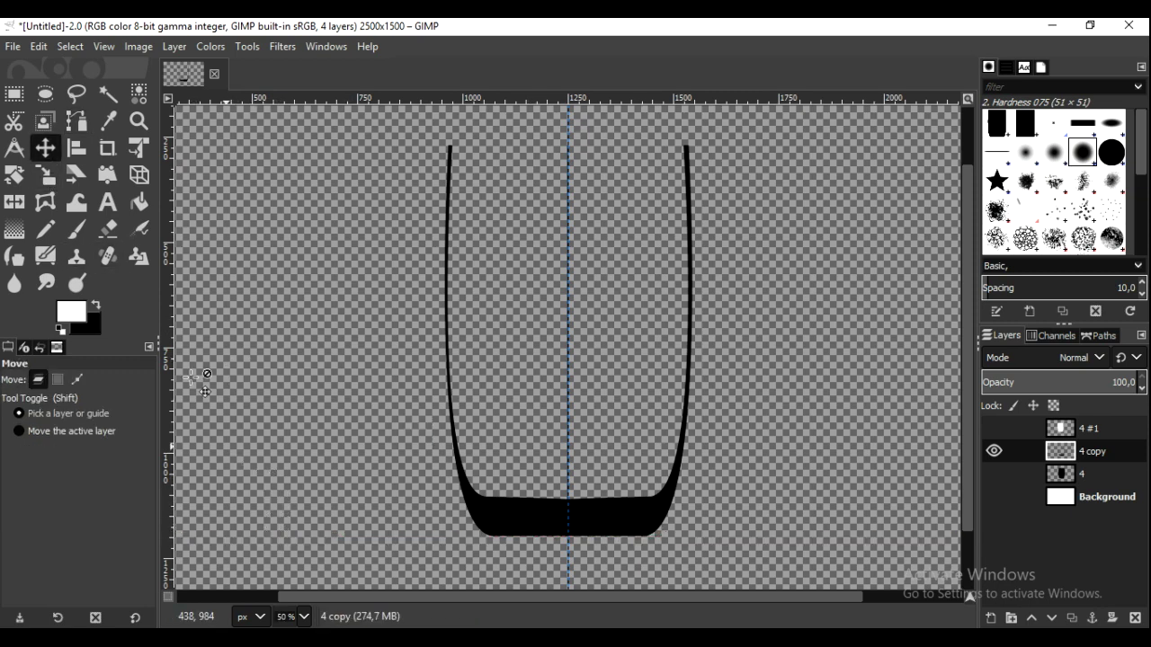
Step: Outline the black base band with a closed curved path along its top and bottom
left_click(77, 120)
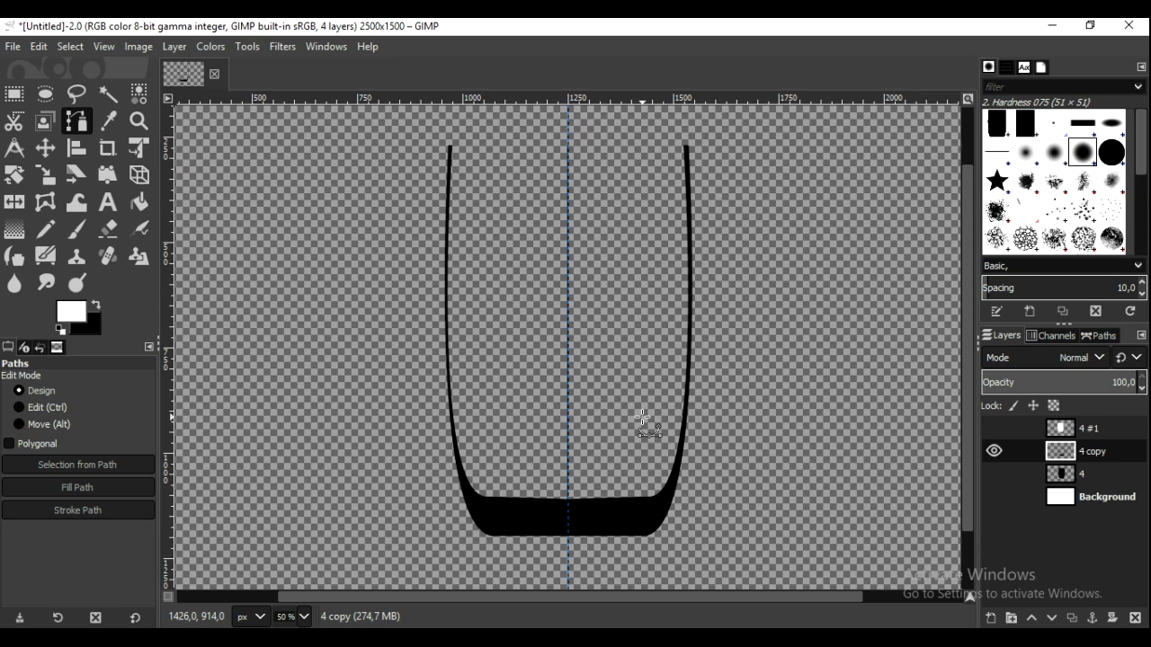
left_click(657, 500)
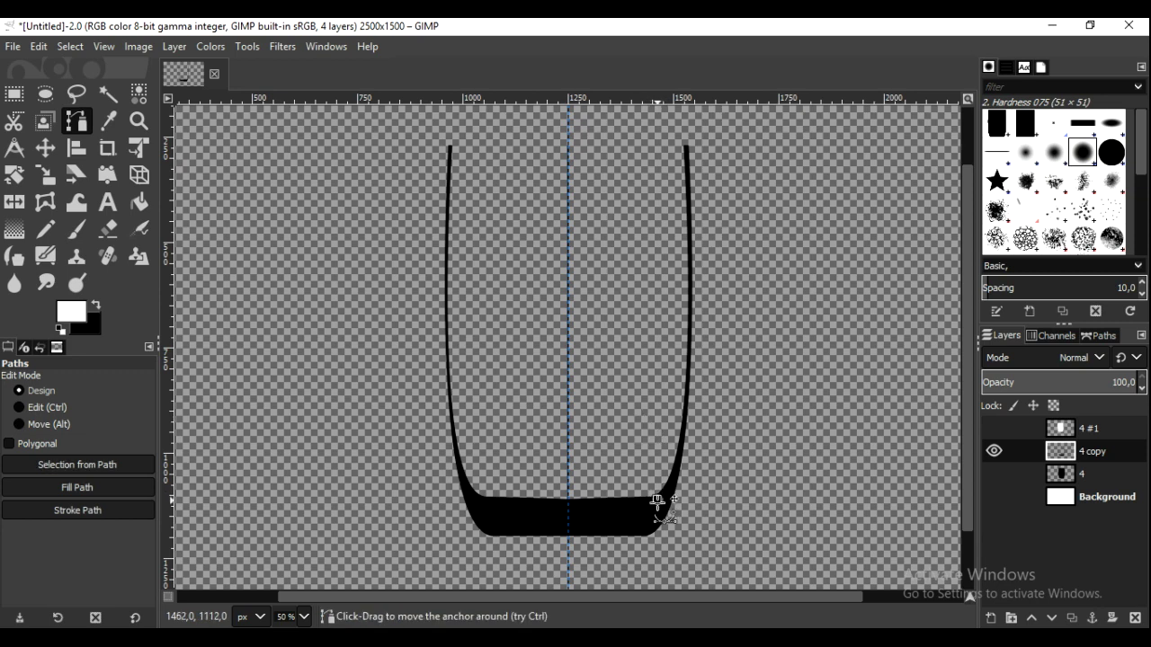
left_click_drag(647, 530, 626, 538)
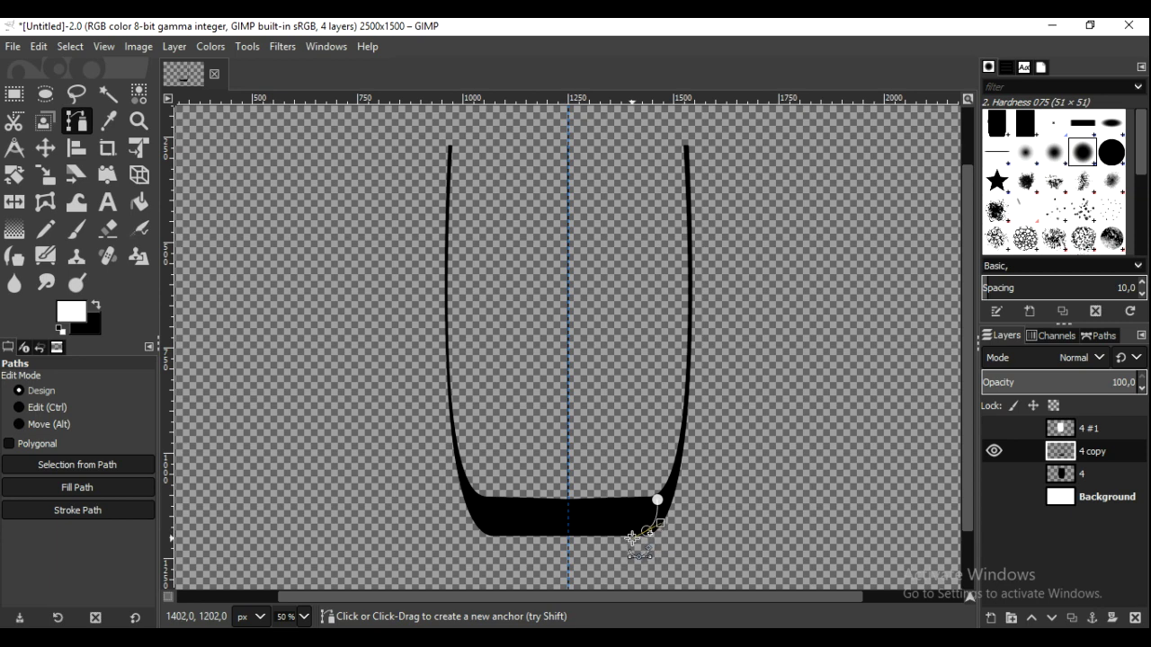
left_click(569, 531)
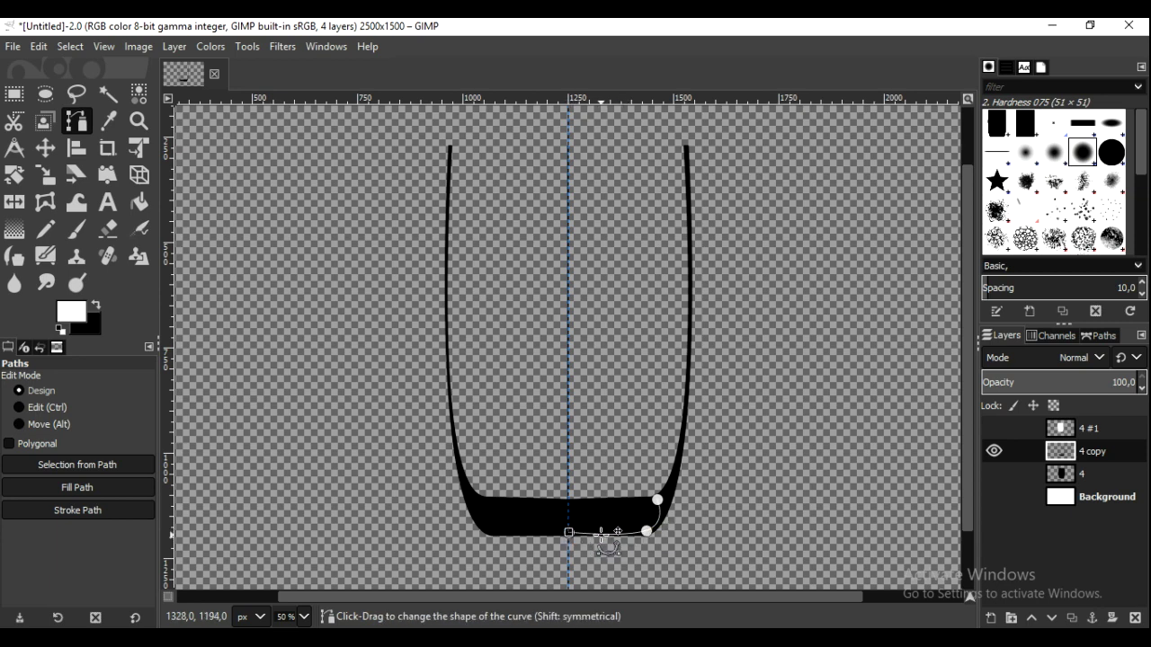
left_click_drag(604, 533, 604, 532)
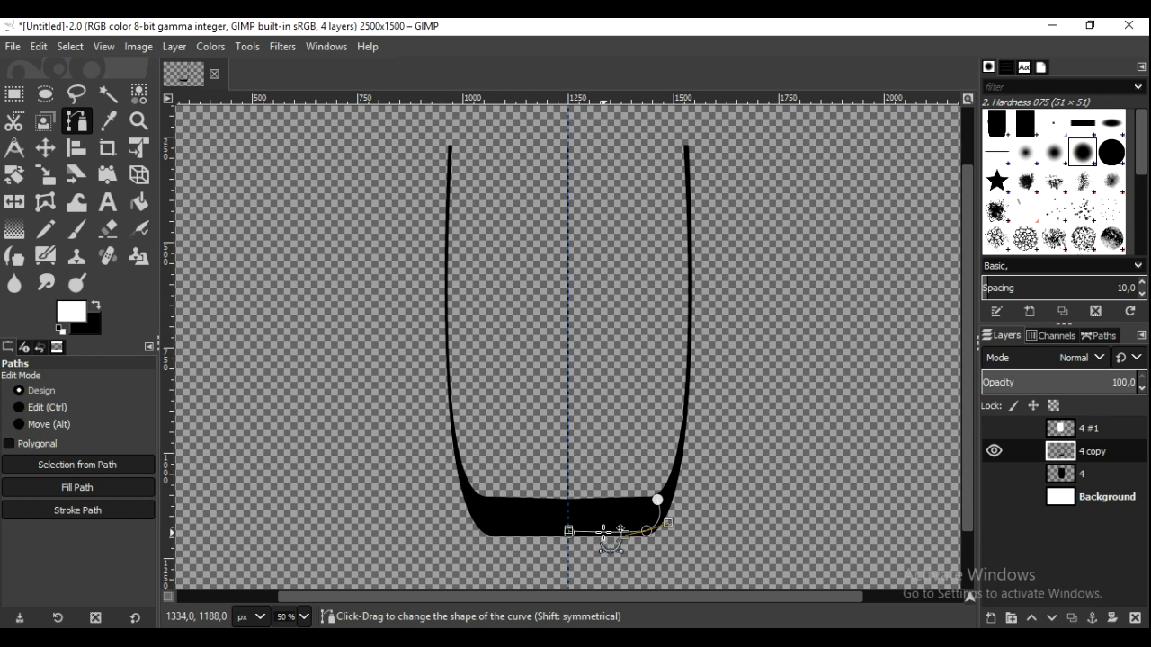
left_click_drag(647, 531, 647, 529)
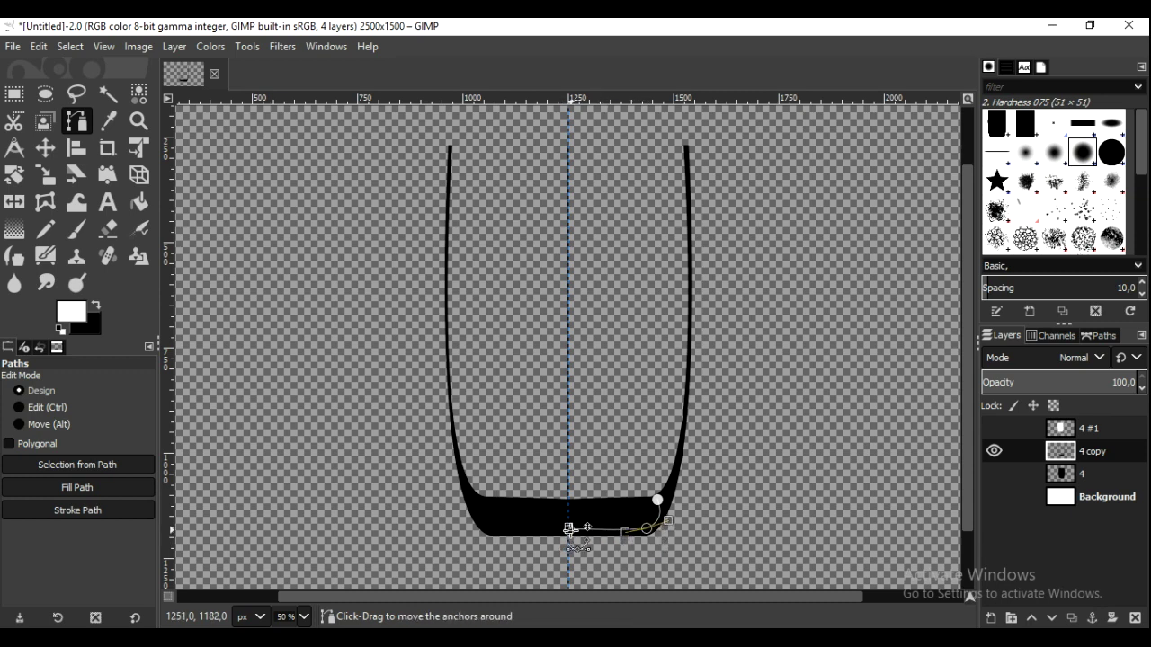
left_click(493, 530)
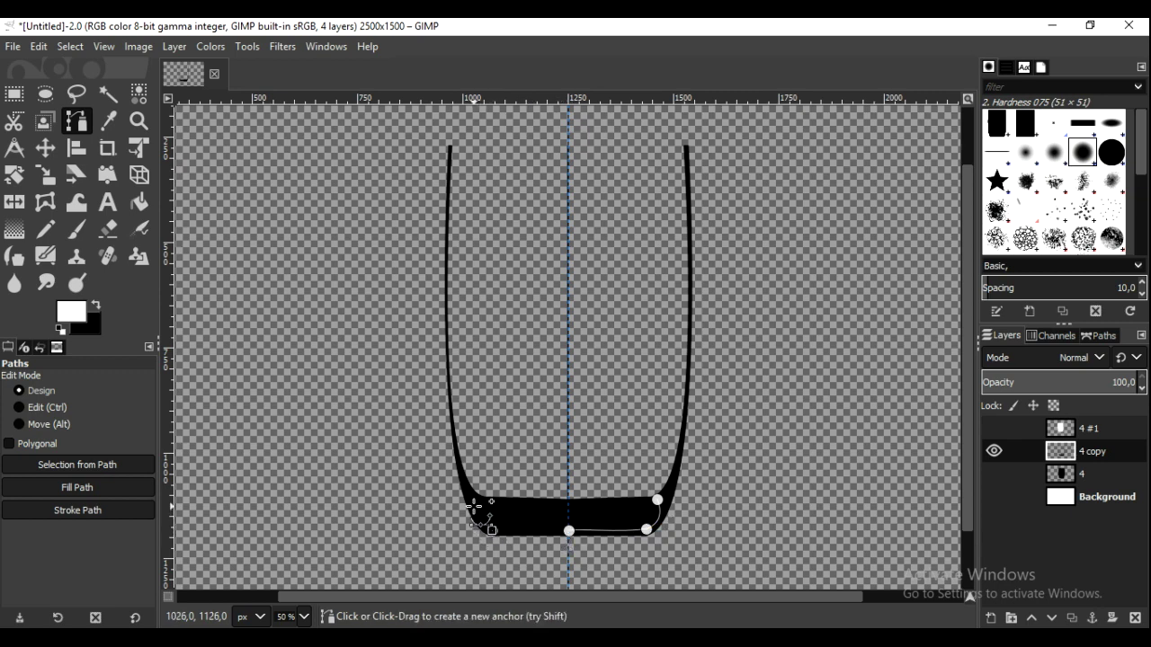
left_click_drag(479, 500, 493, 486)
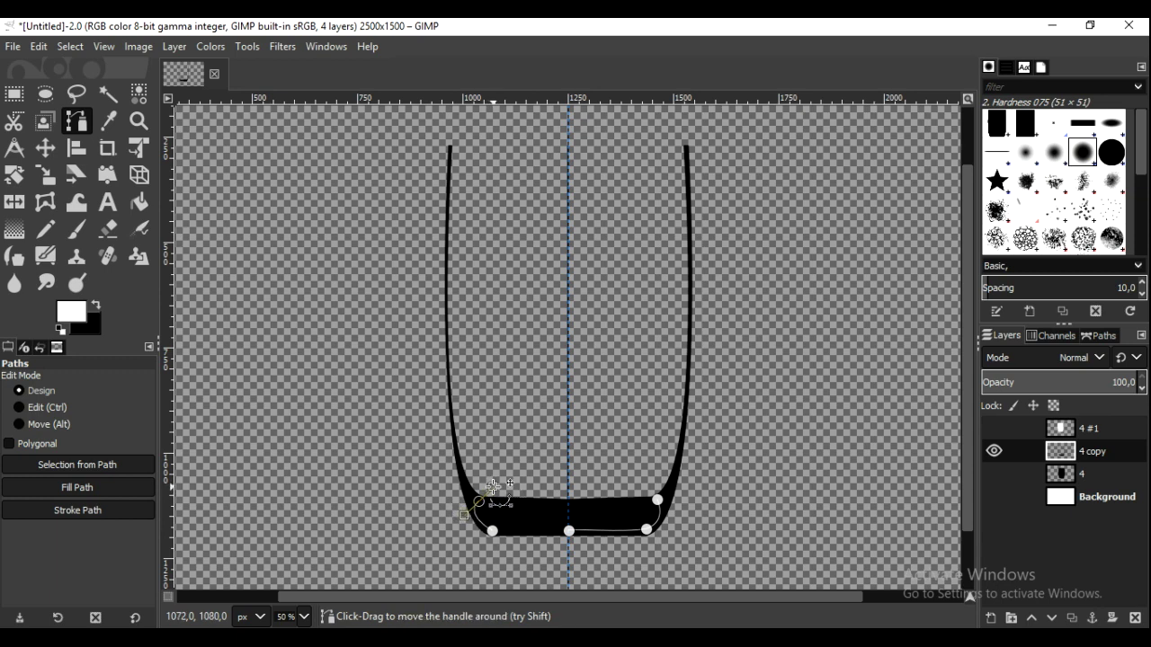
left_click(569, 502)
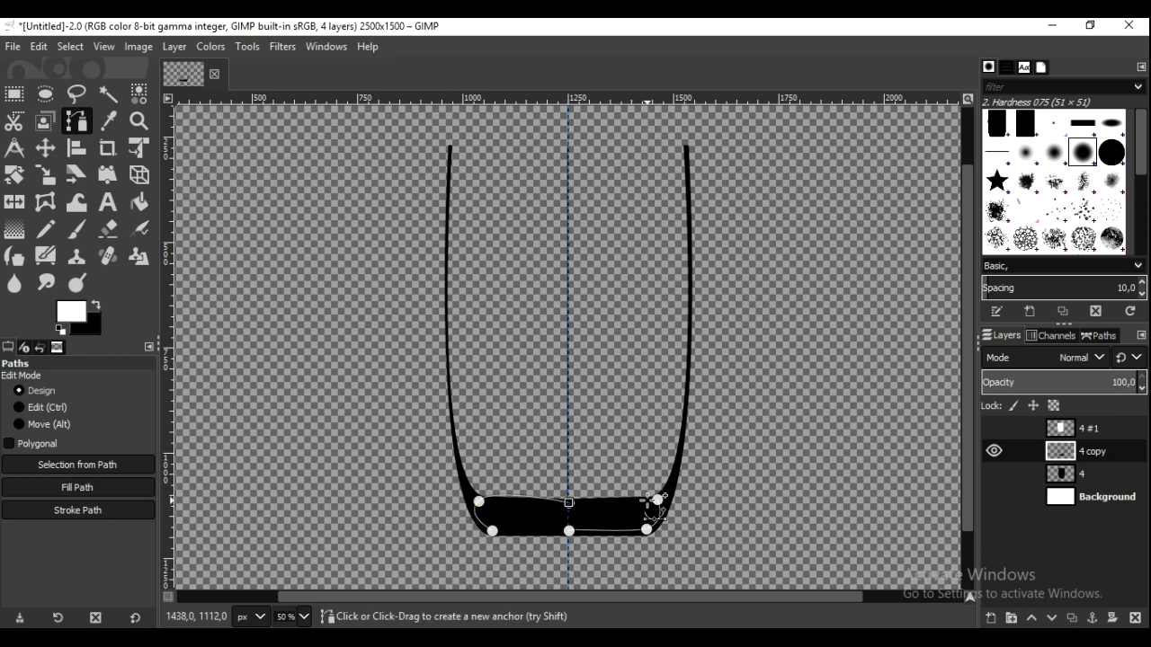
left_click(659, 499)
left_click(518, 504)
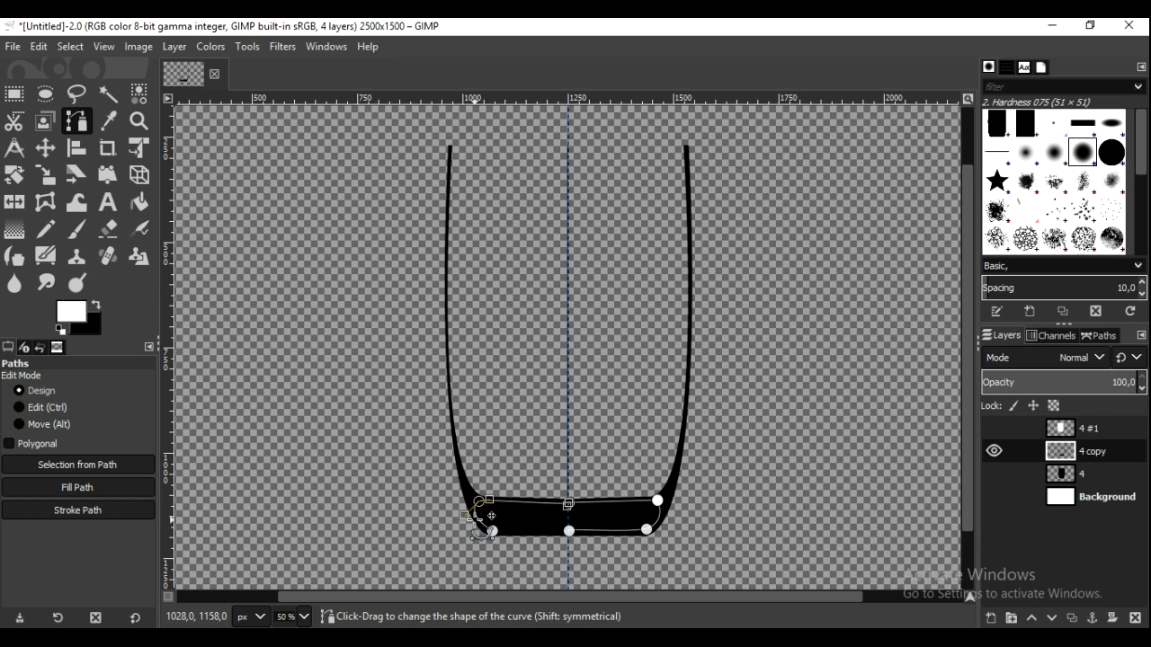
left_click(481, 521)
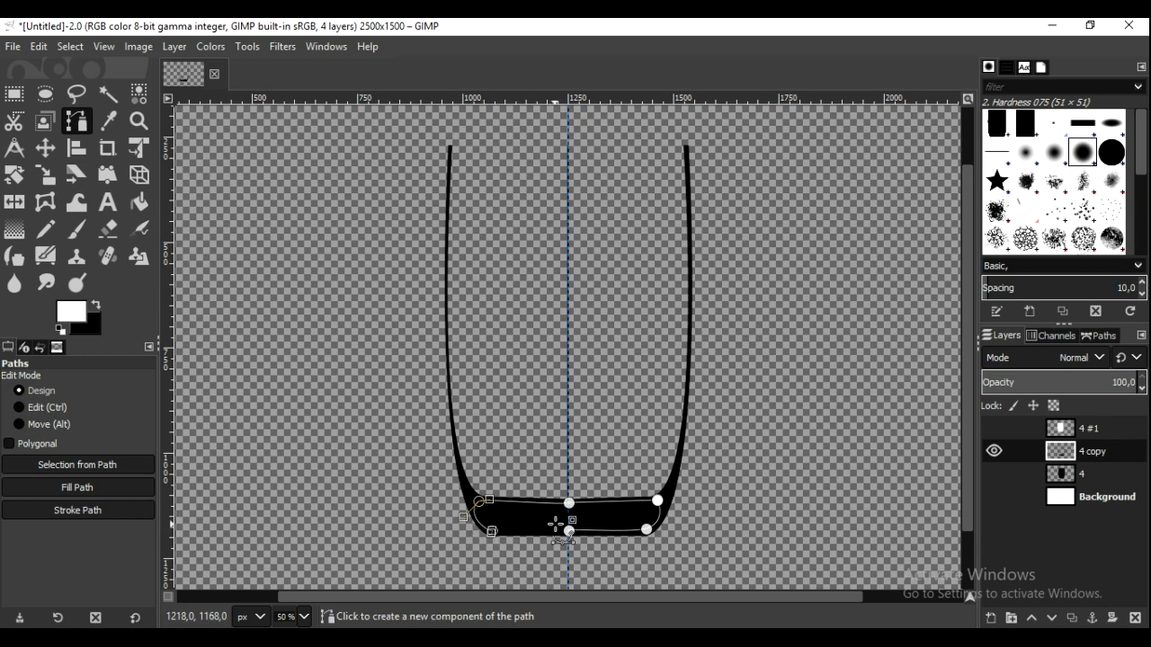
left_click(492, 530)
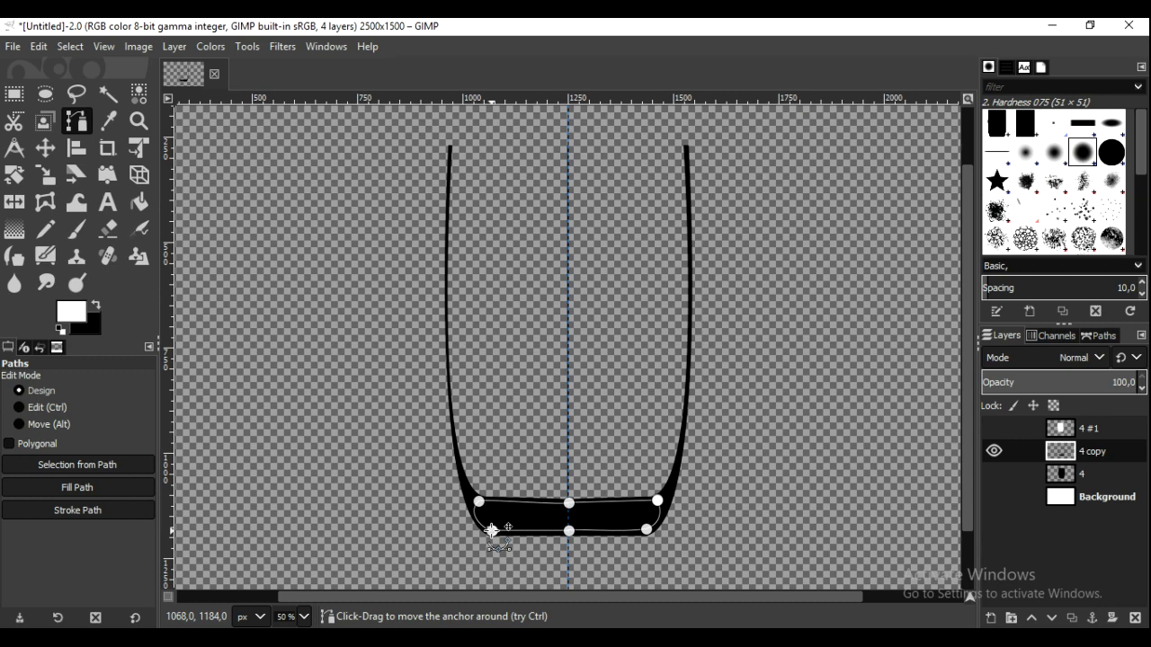
Step: Turn the base path into a selection, cut the band from 4 copy, and deselect
left_click(130, 462)
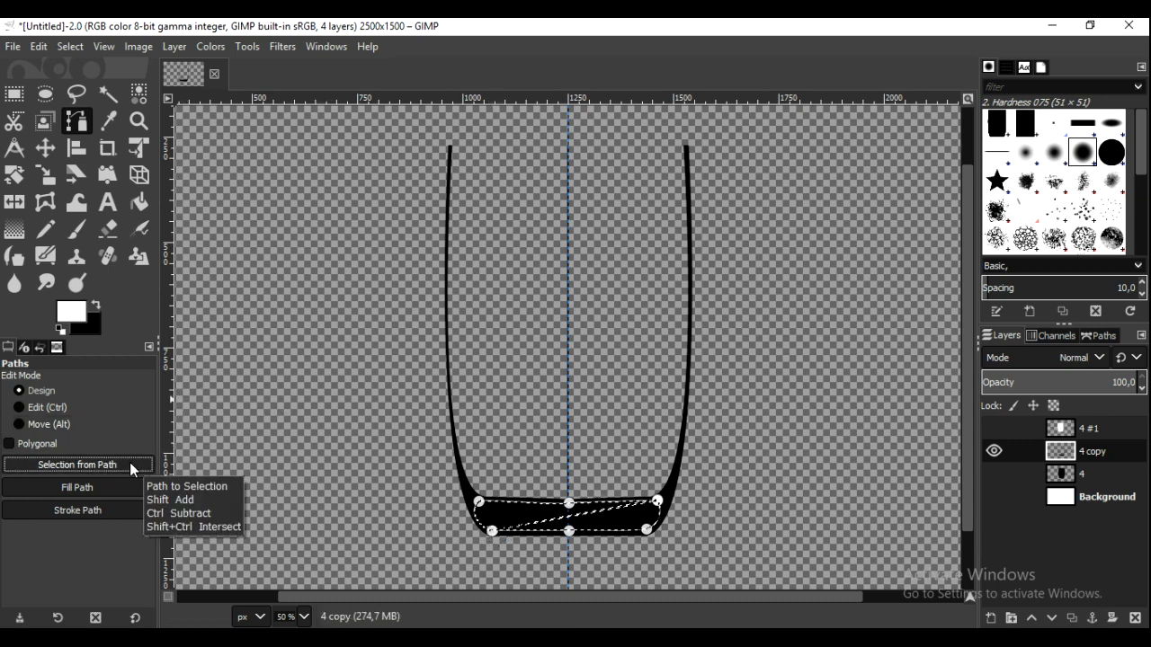
left_click(40, 47)
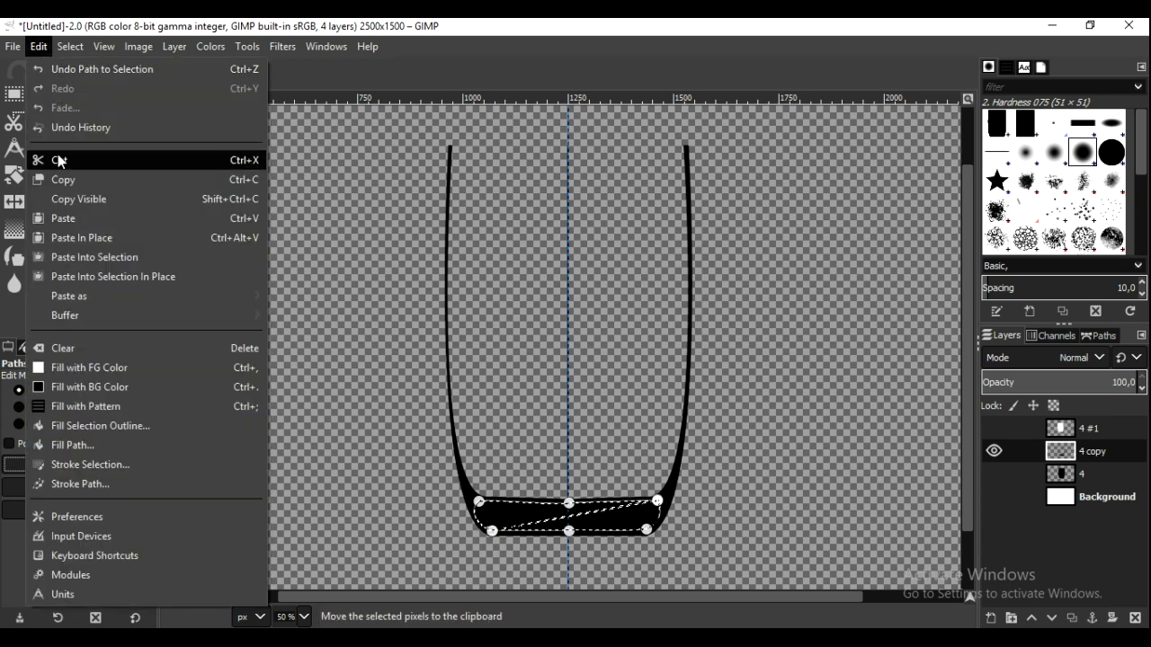
left_click(57, 160)
left_click(70, 47)
left_click(78, 96)
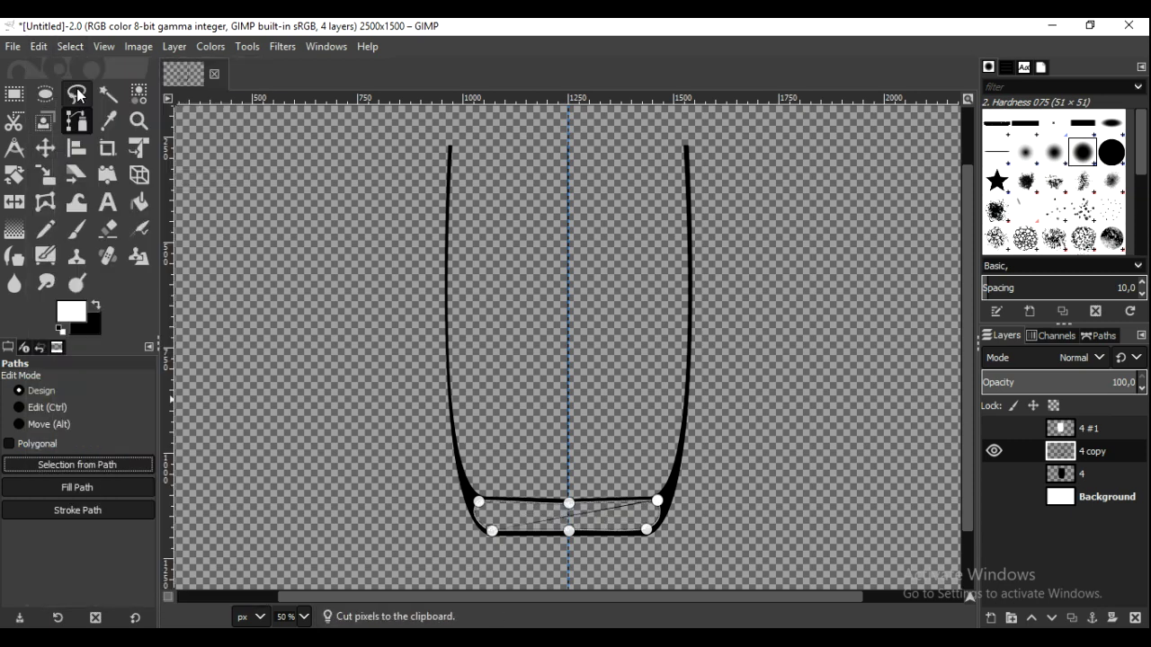
Step: Zoom out to 33.3% and apply a 7.5 Gaussian Blur to the 4 copy layer
left_click(42, 150)
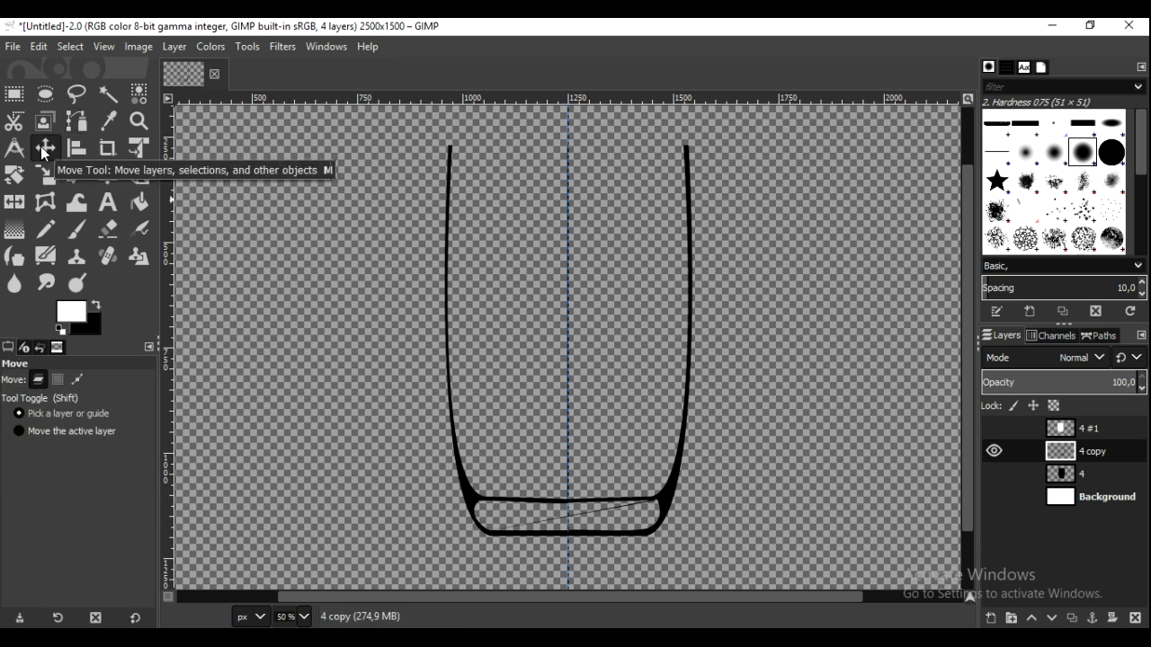
left_click(305, 617)
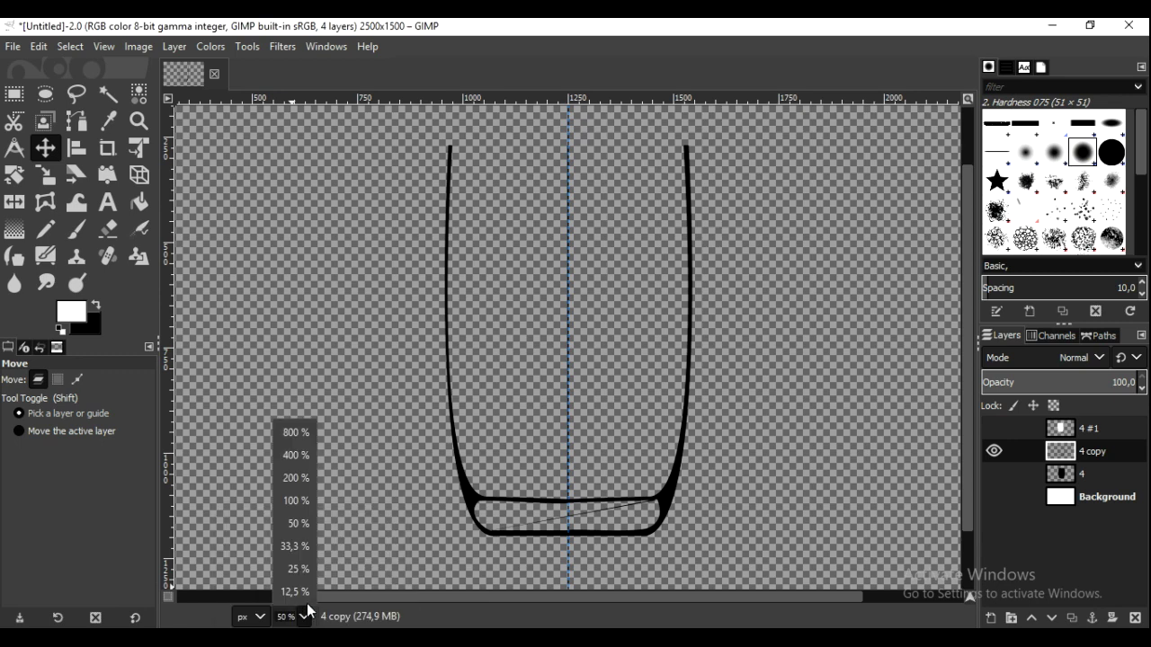
left_click(309, 547)
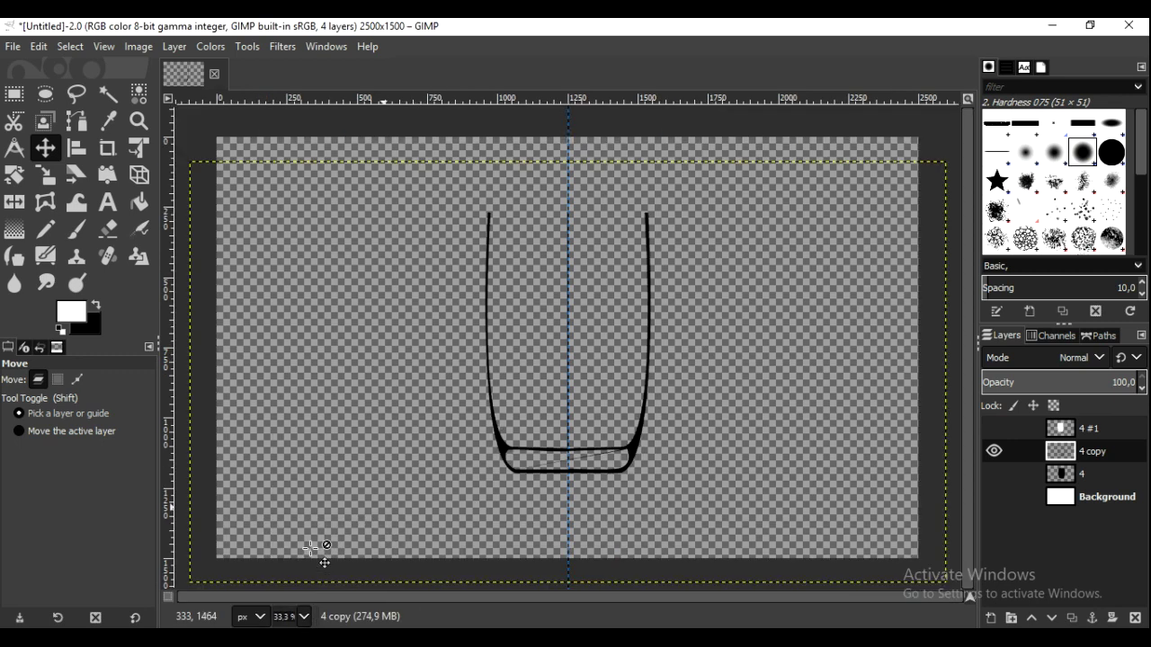
left_click(996, 450)
left_click(1003, 452)
left_click(275, 50)
mouse_move(376, 160)
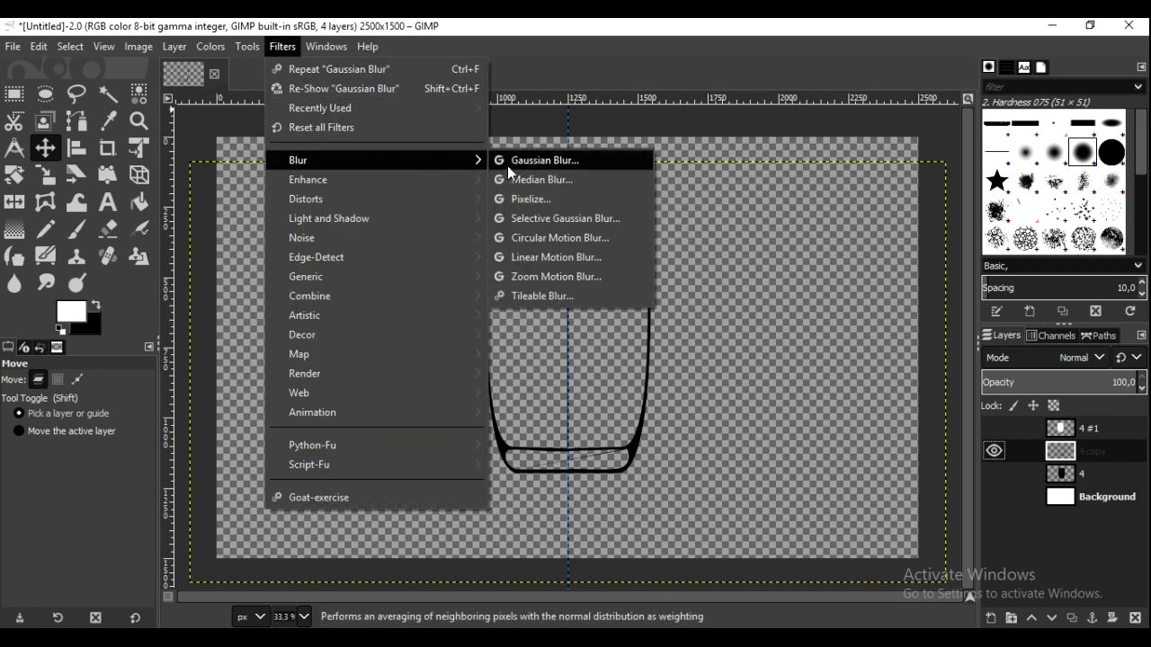
left_click(507, 162)
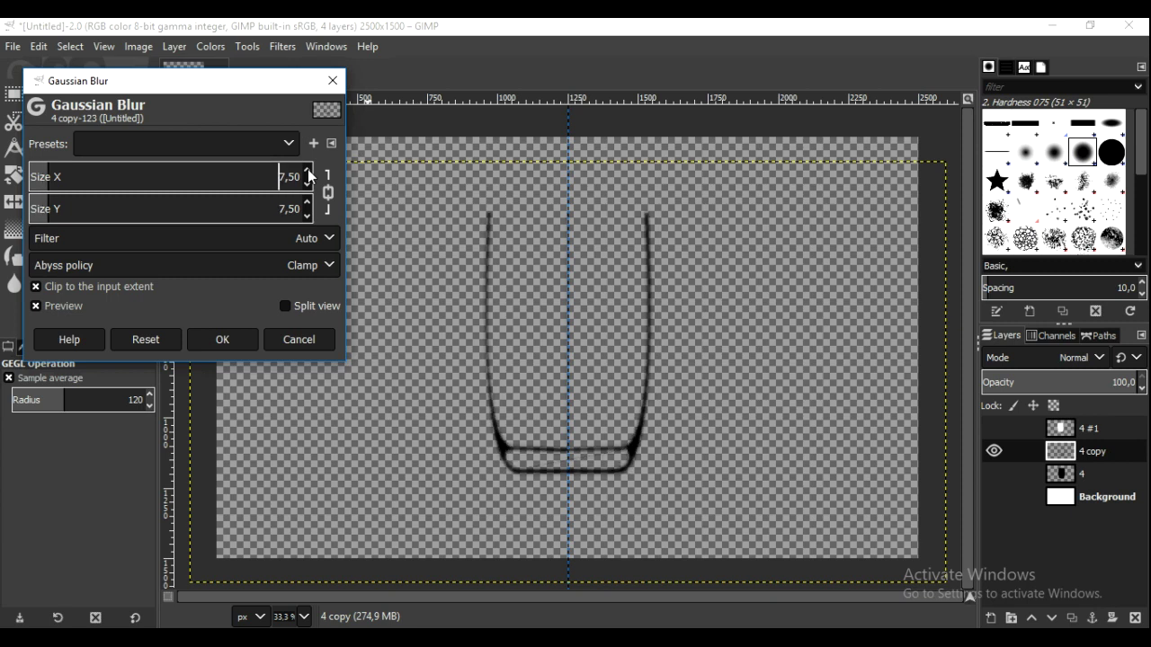
left_click(204, 342)
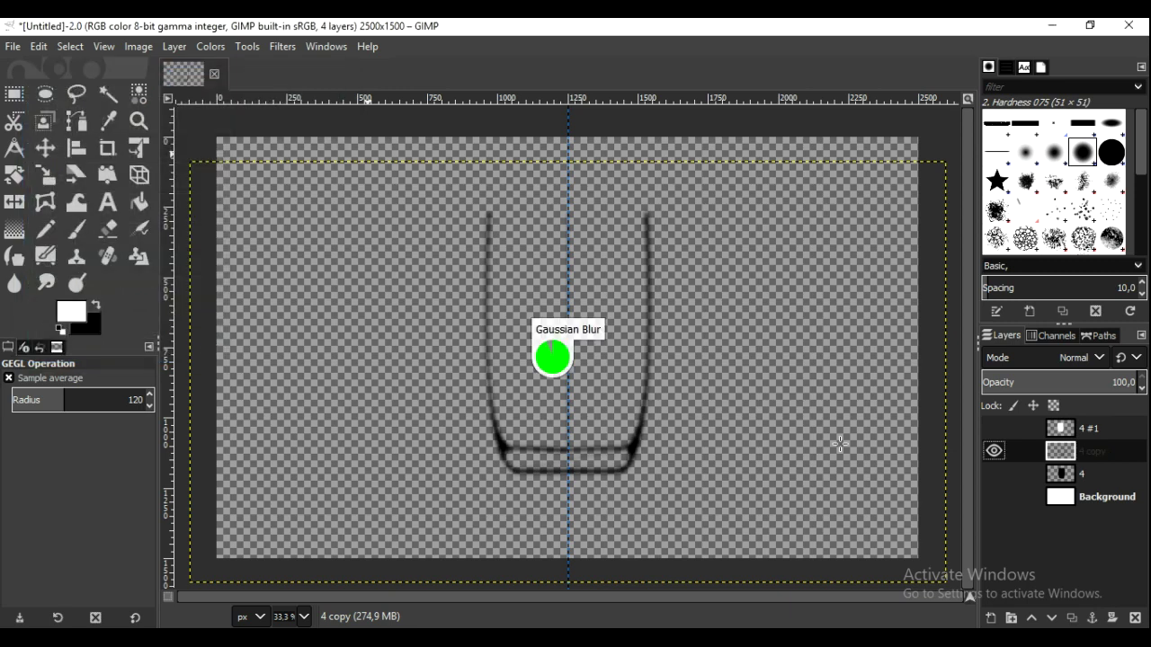
Step: Load layer 4's glass shape as a selection with 4 copy as the active layer
left_click(998, 474)
left_click(998, 474)
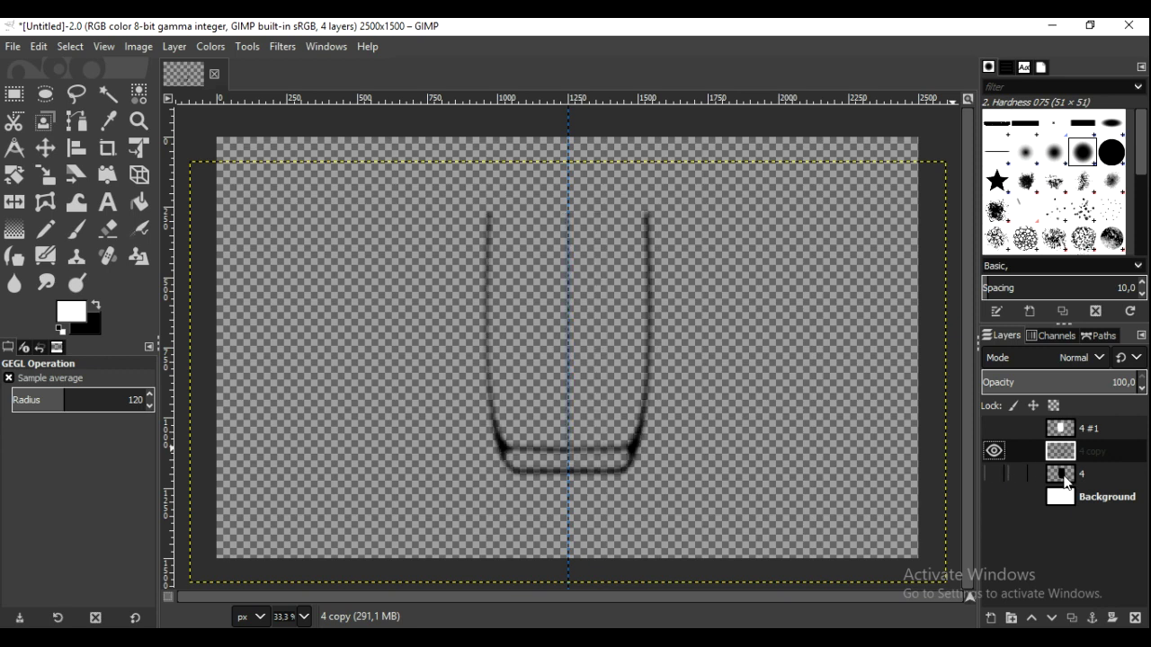
right_click(1065, 483)
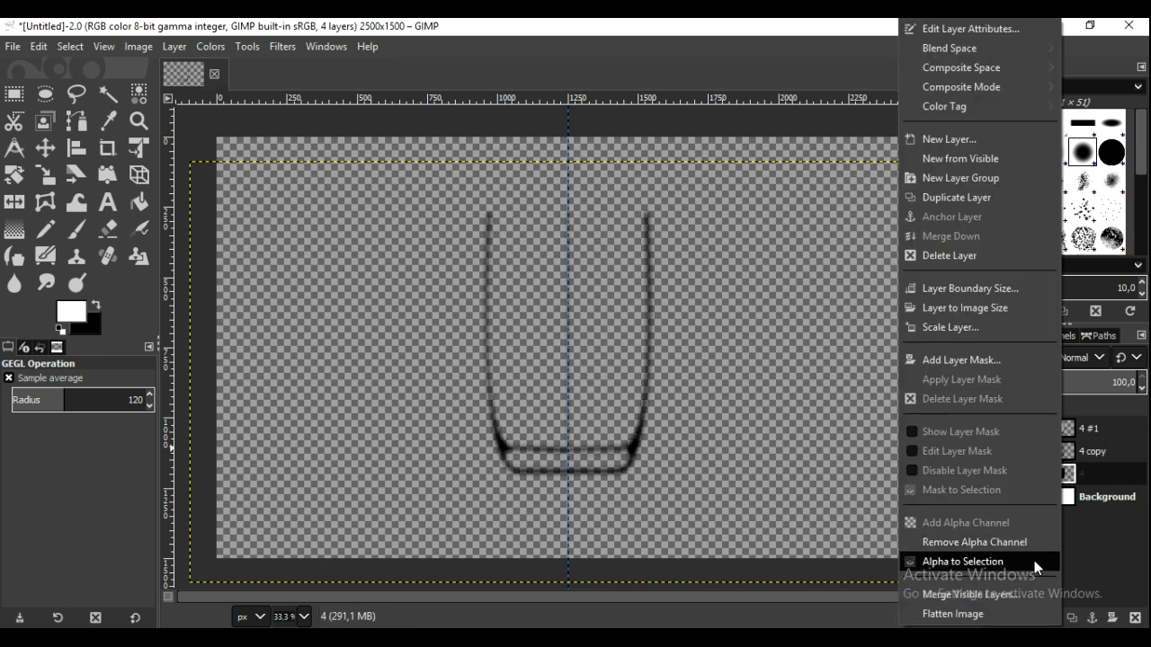
left_click(1034, 562)
left_click(1072, 451)
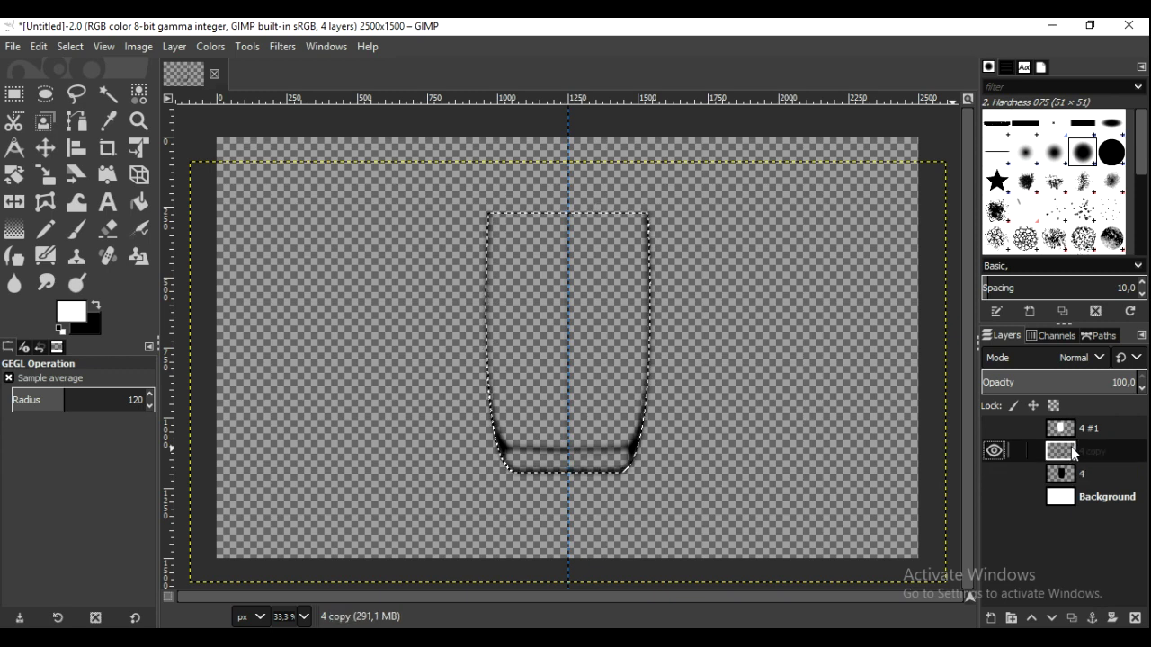
Step: Invert the selection, cut away blur outside the glass, and deselect
left_click(70, 46)
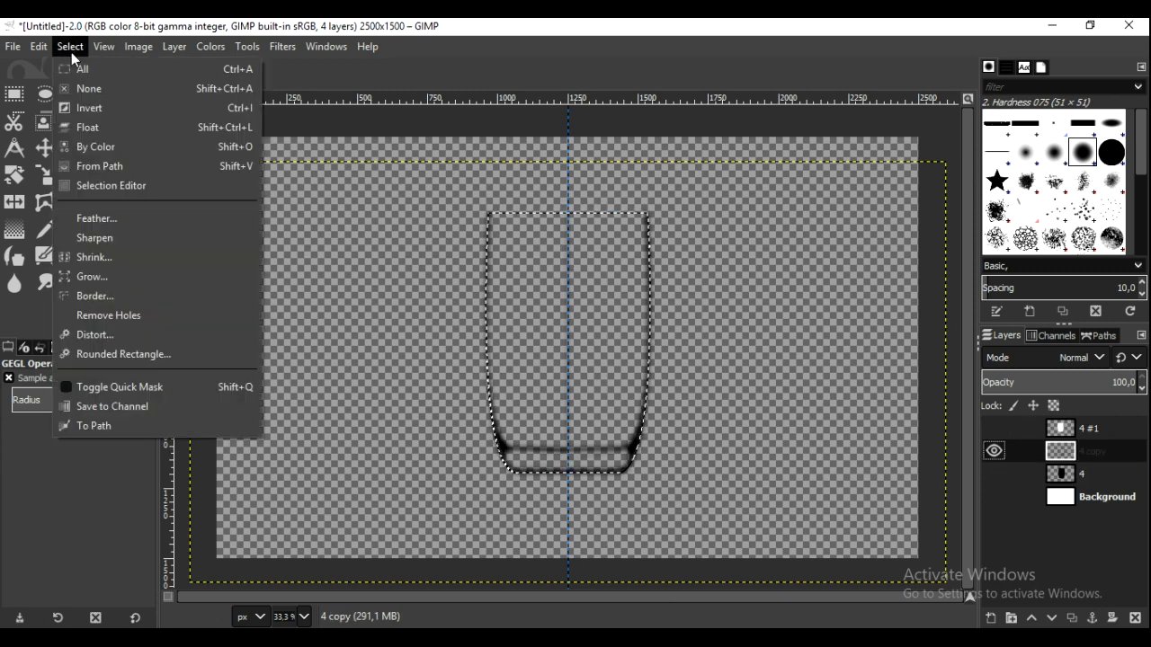
left_click(117, 108)
left_click(48, 48)
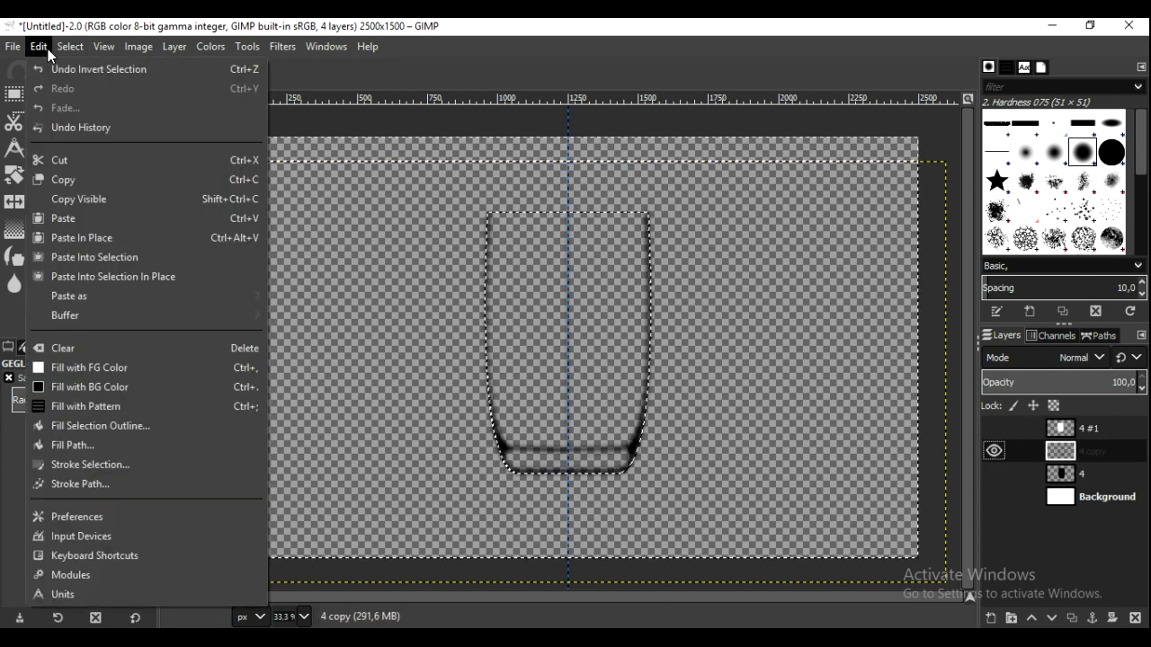
left_click(101, 159)
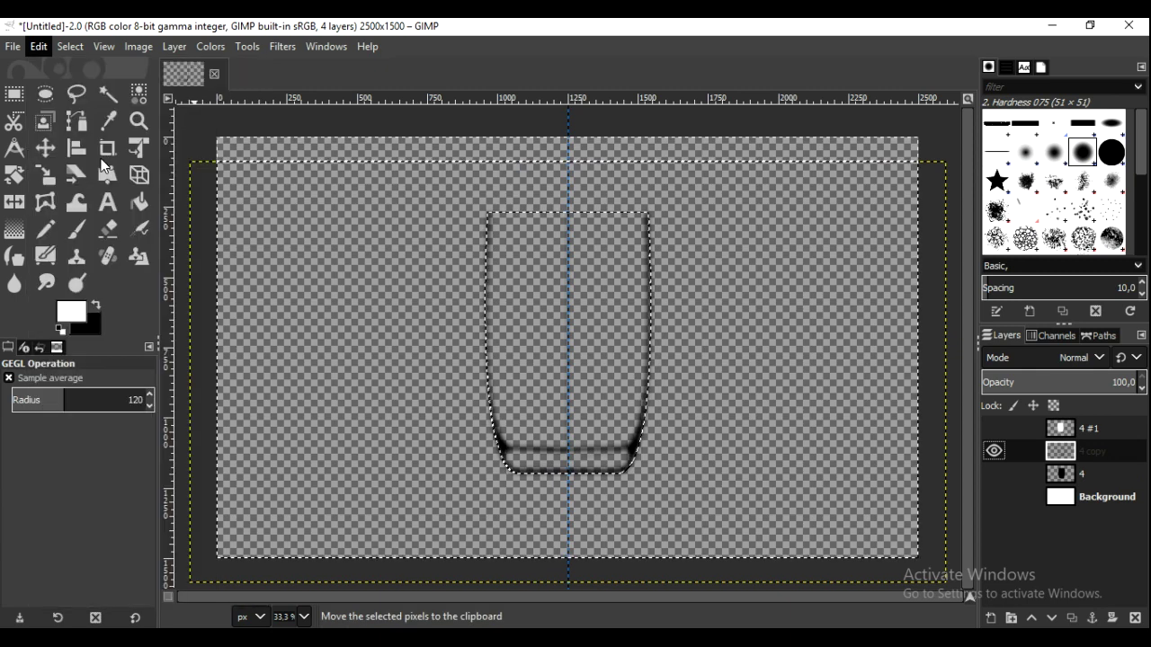
left_click(70, 47)
left_click(77, 89)
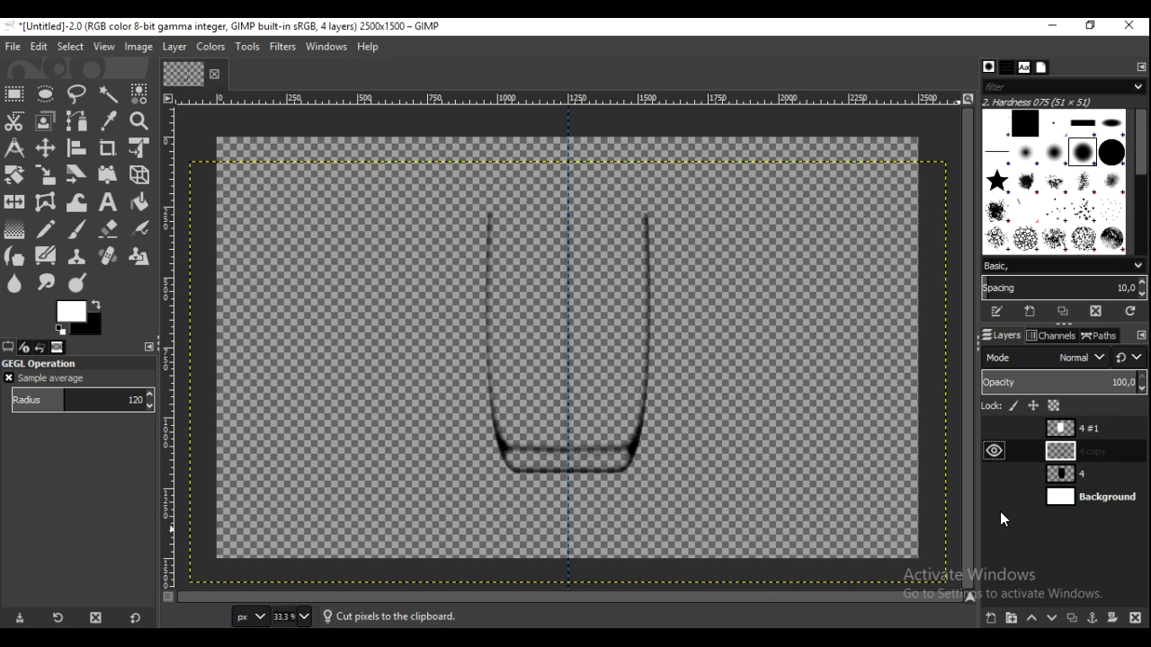
Step: On the Background layer, draw a radial gradient from white at the centre to black at the corners
left_click(996, 500)
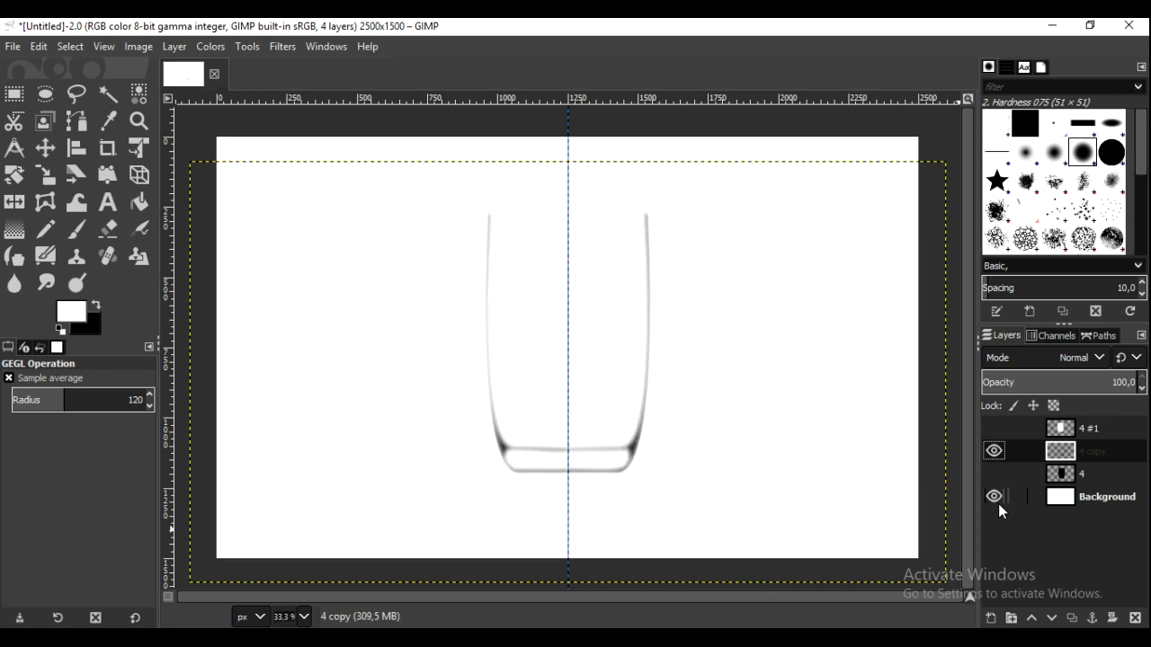
left_click(1054, 500)
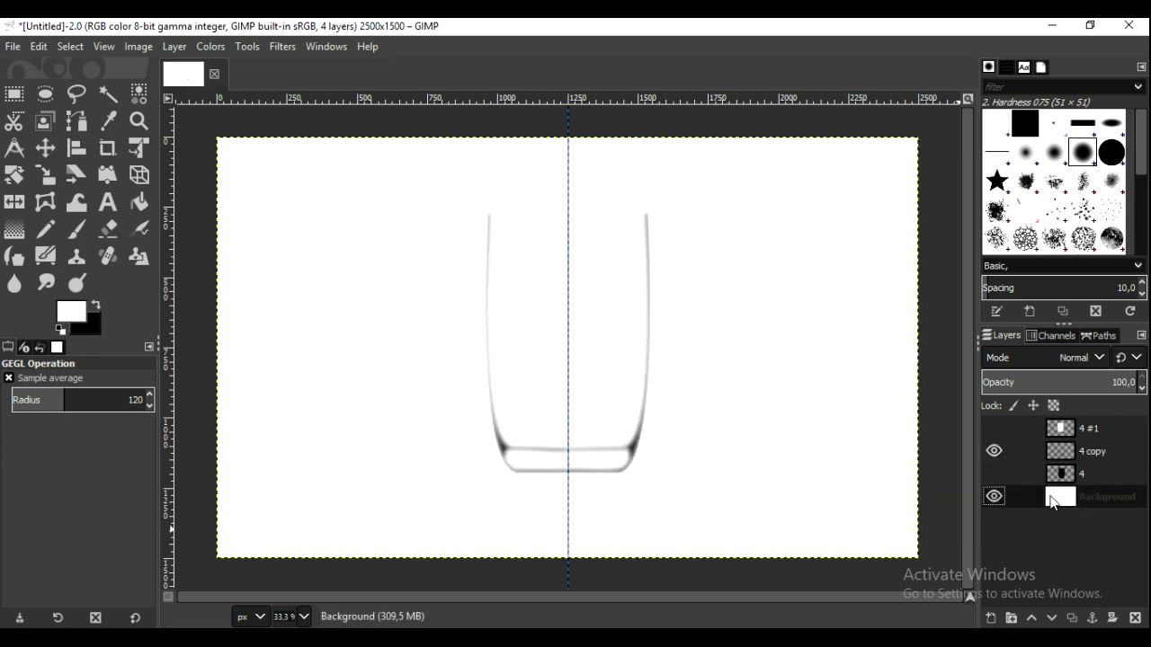
left_click(14, 229)
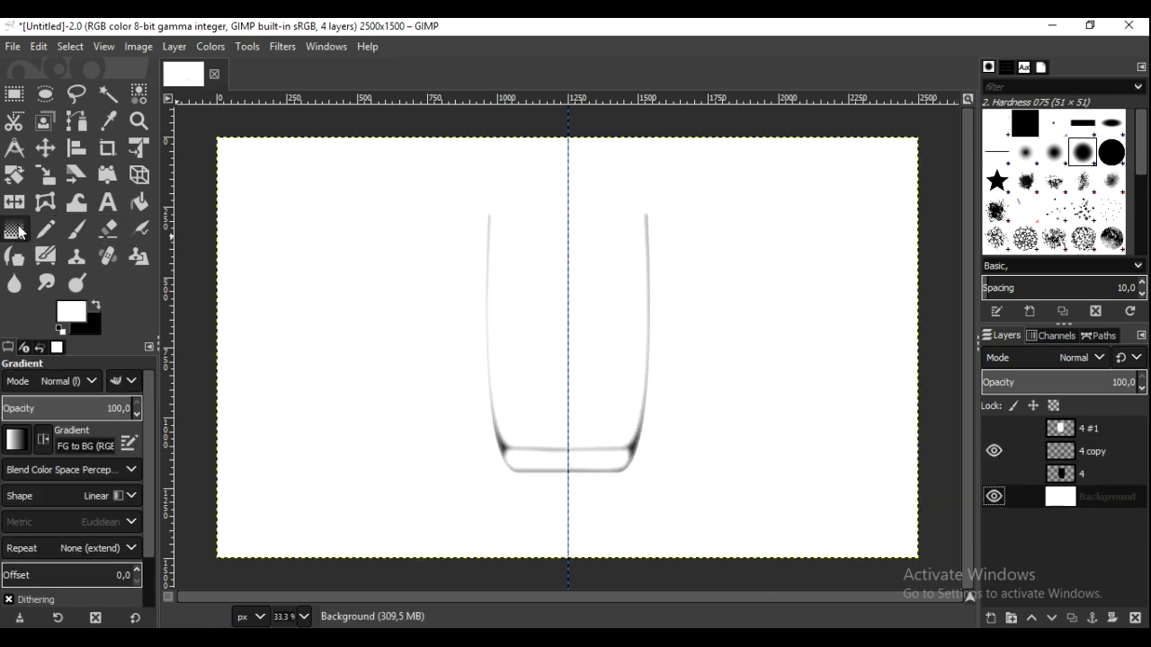
left_click(130, 495)
left_click(125, 555)
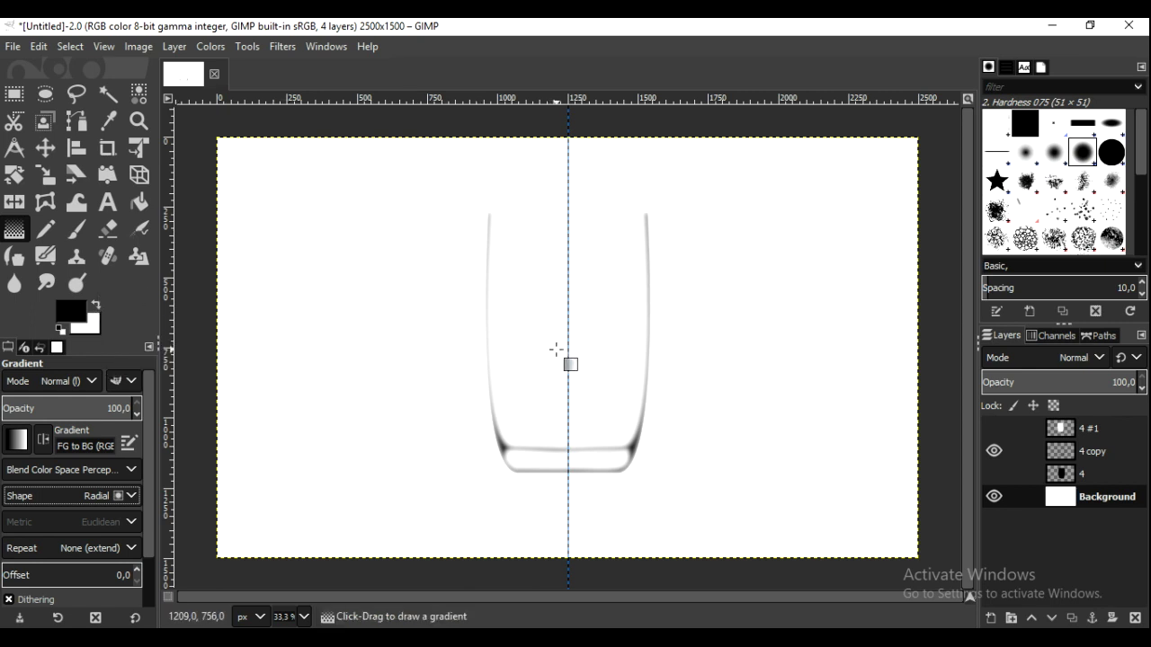
left_click_drag(560, 350, 919, 555)
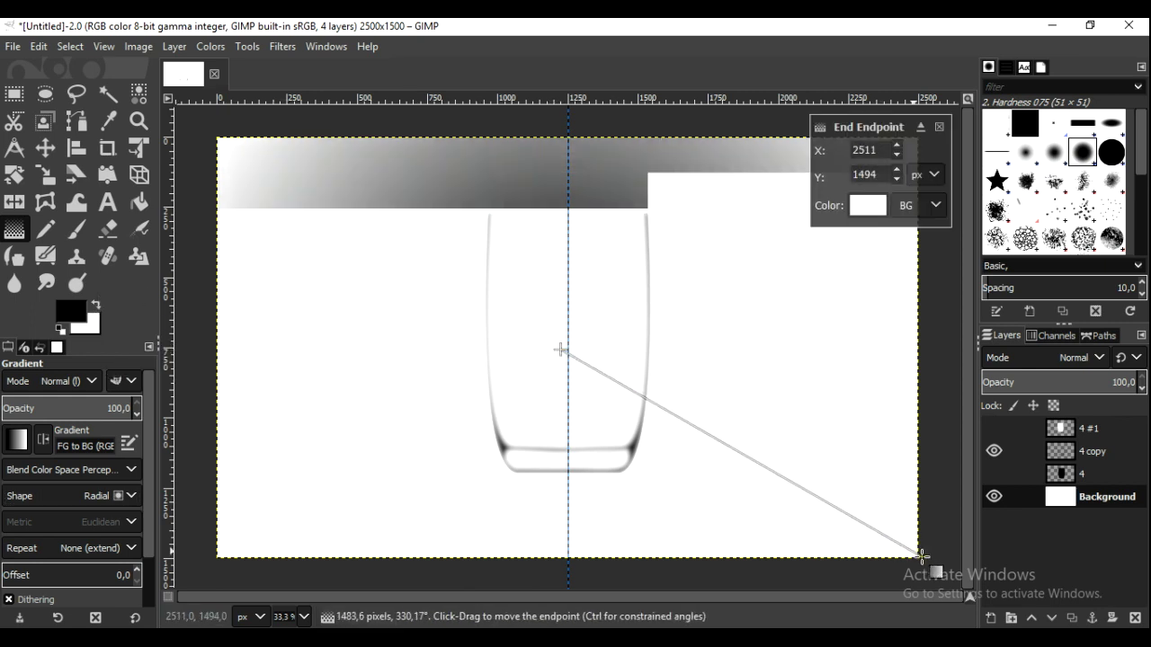
left_click(96, 305)
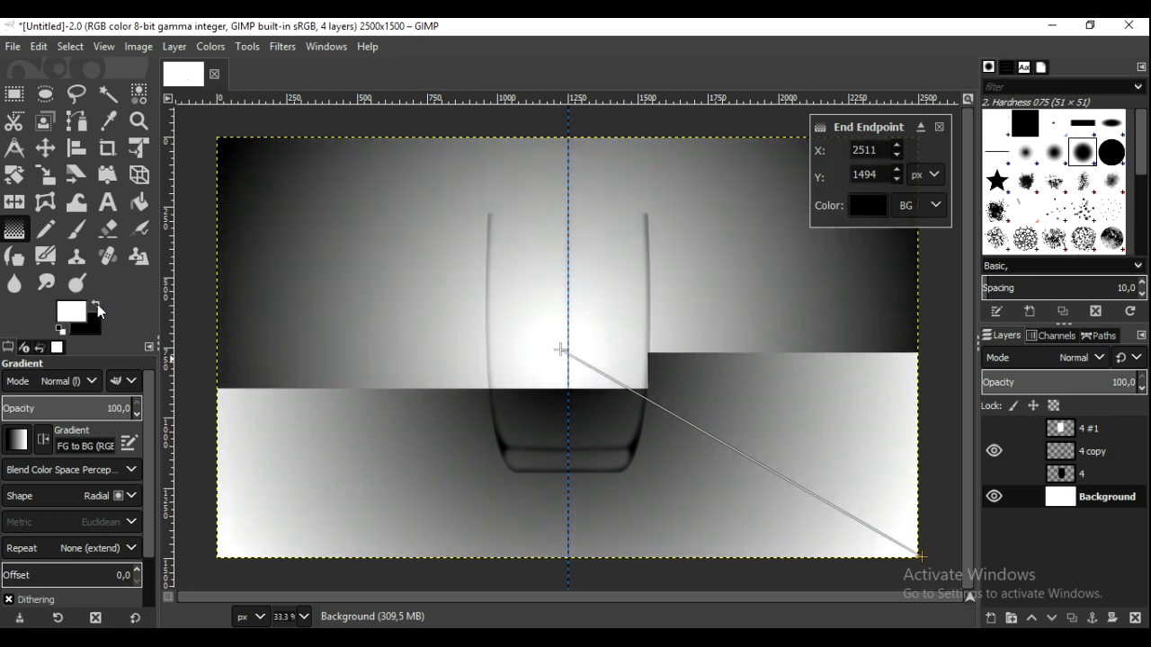
left_click(53, 156)
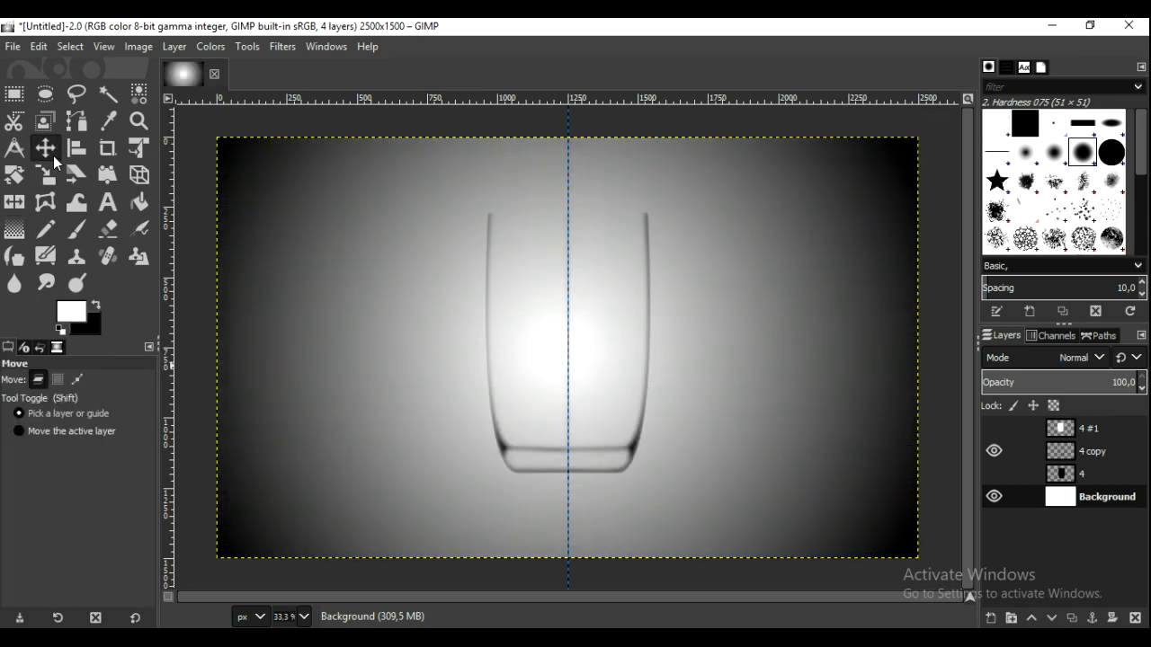
Step: Lower layer 4 #1's opacity to about 17.3 and add a new empty layer 4 #2
left_click(996, 451)
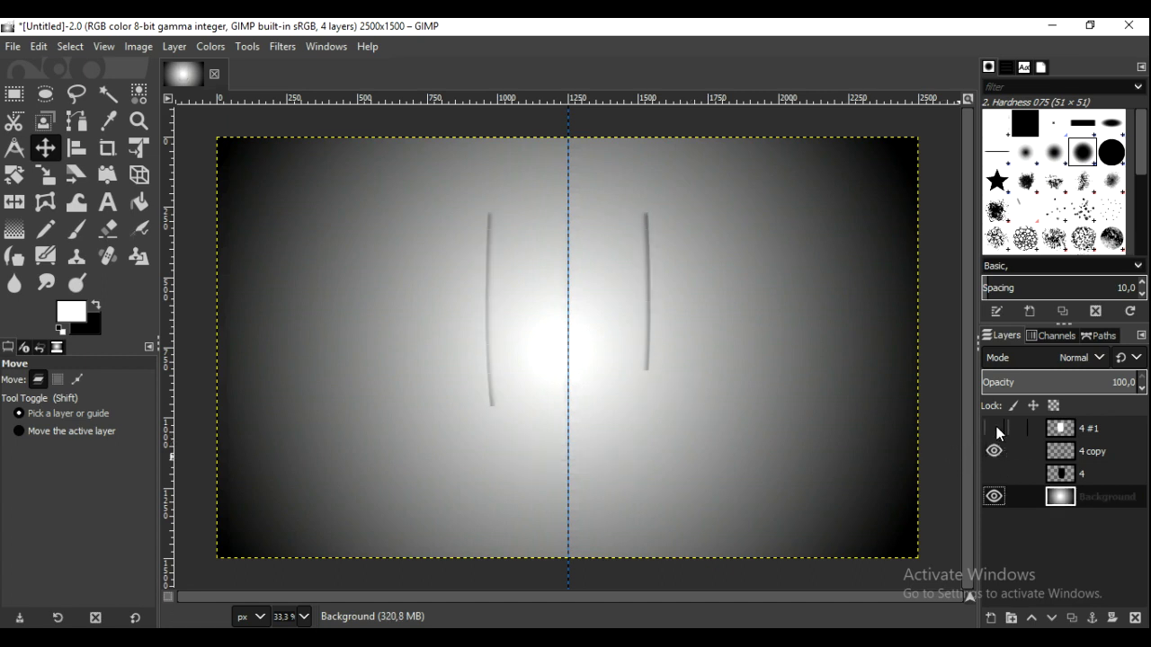
left_click(995, 428)
left_click(1060, 430)
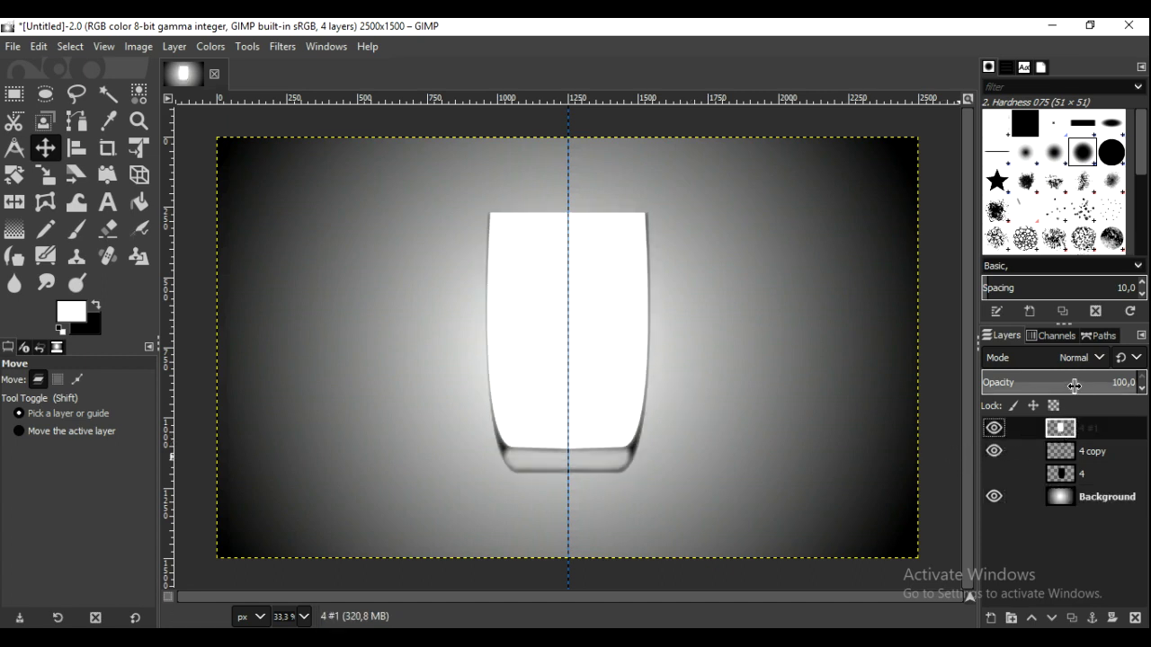
left_click(1039, 384)
left_click_drag(1040, 384, 1009, 382)
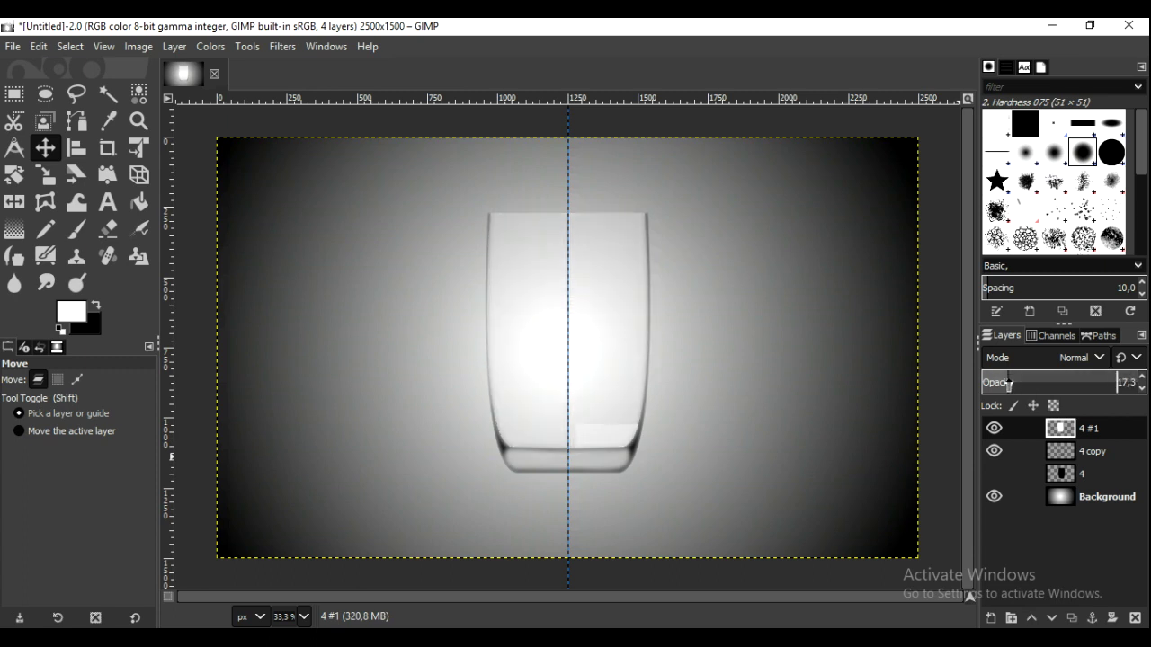
mouse_move(1000, 389)
left_mouse_down()
mouse_move(1018, 385)
mouse_move(1008, 384)
left_mouse_up()
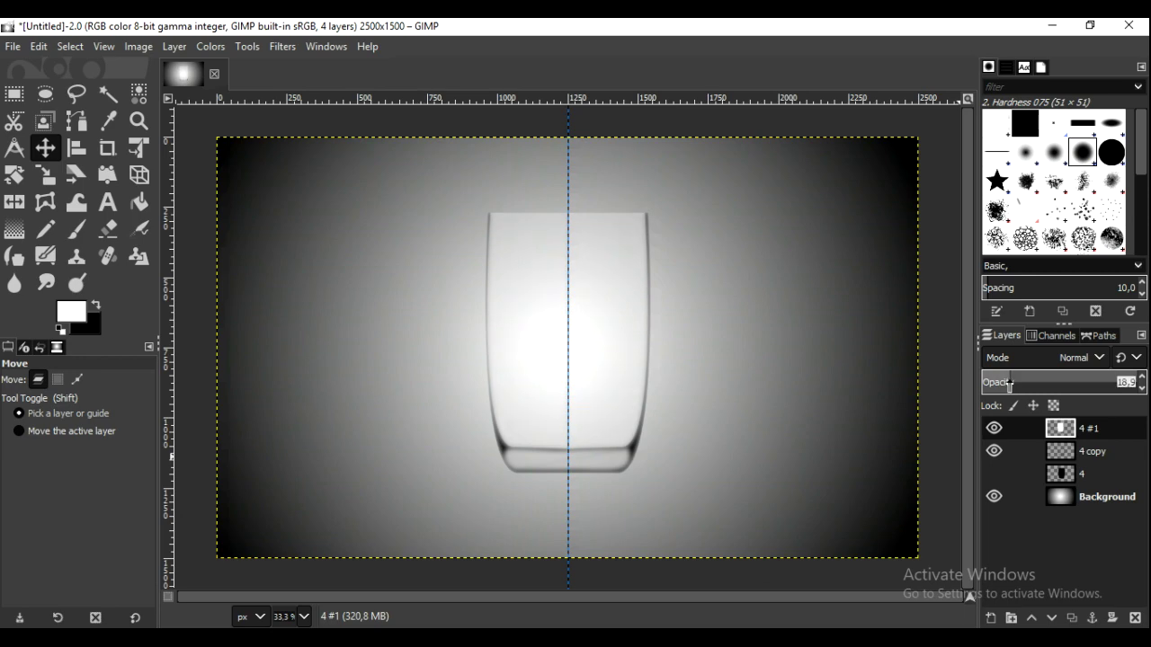
left_click(990, 619)
left_click(1021, 597)
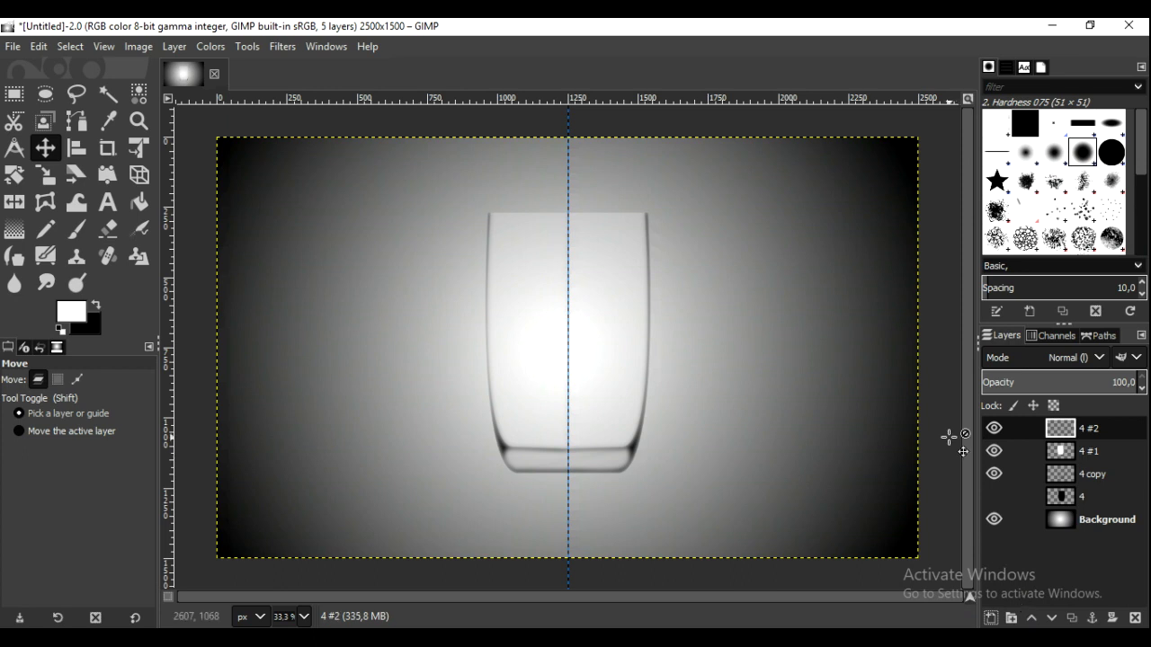
Step: Draw a closed curved path along the glass's upper-left inner wall and convert it to a selection
left_click(80, 132)
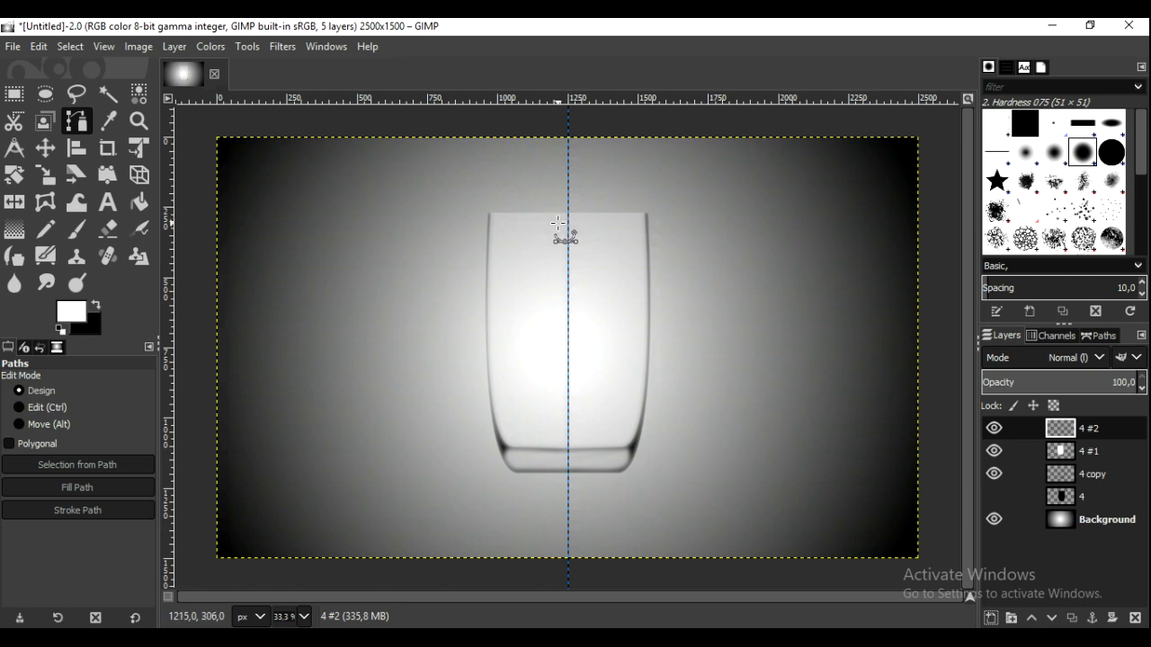
left_click(557, 222)
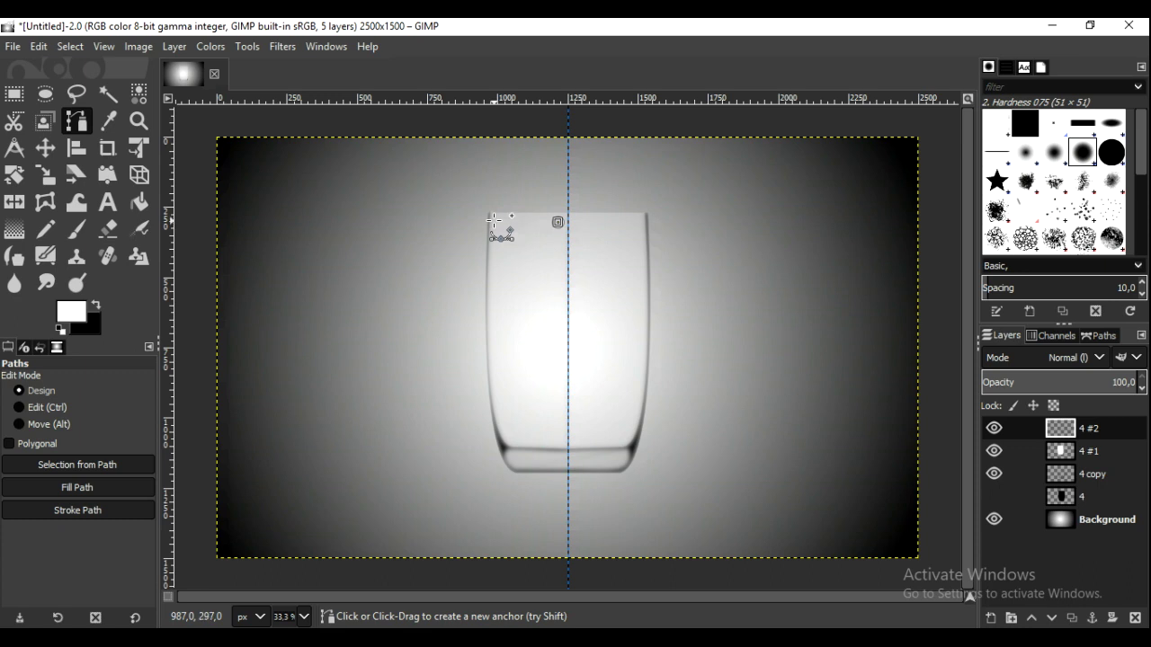
left_click(493, 219)
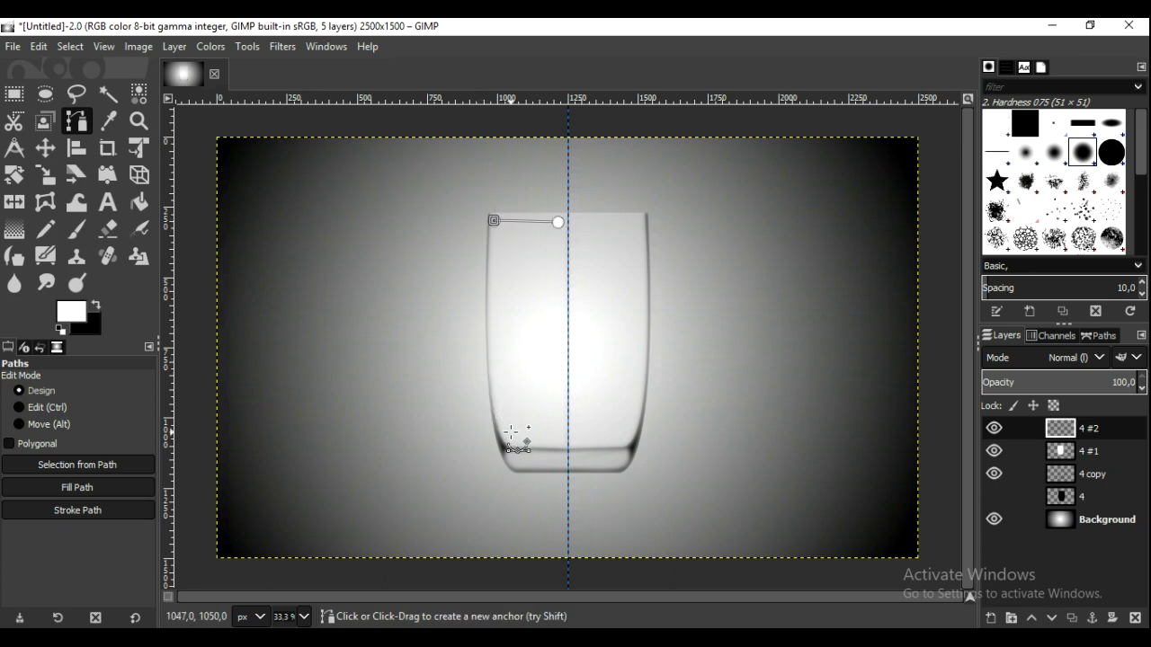
left_click_drag(510, 434, 536, 463)
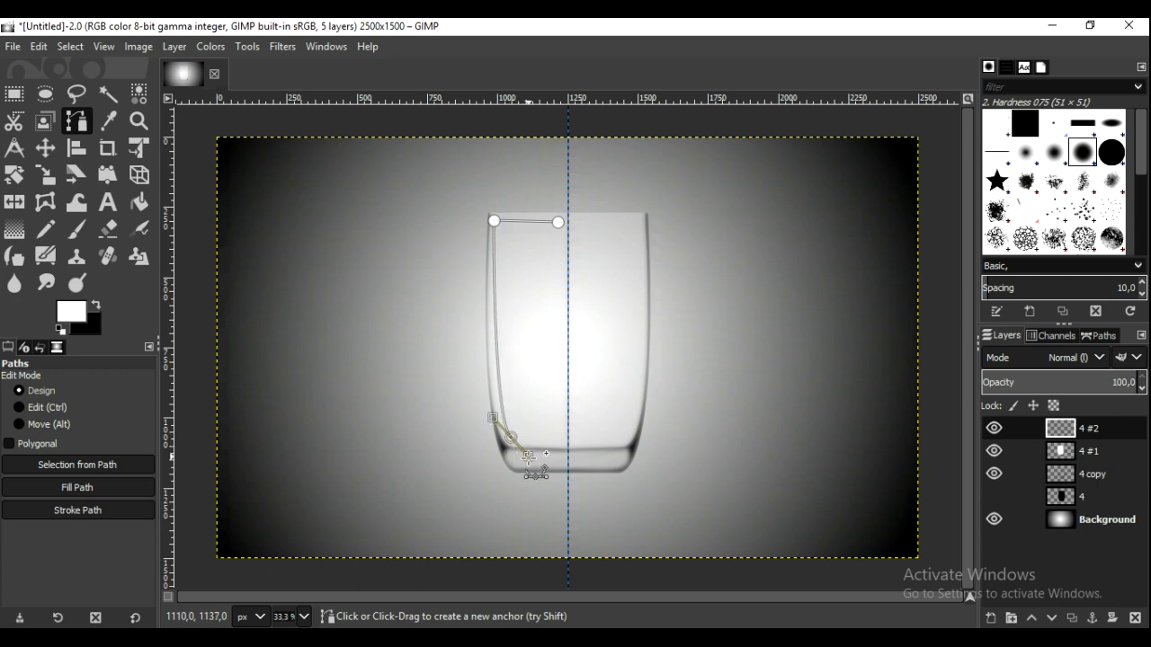
left_click_drag(536, 463, 538, 469)
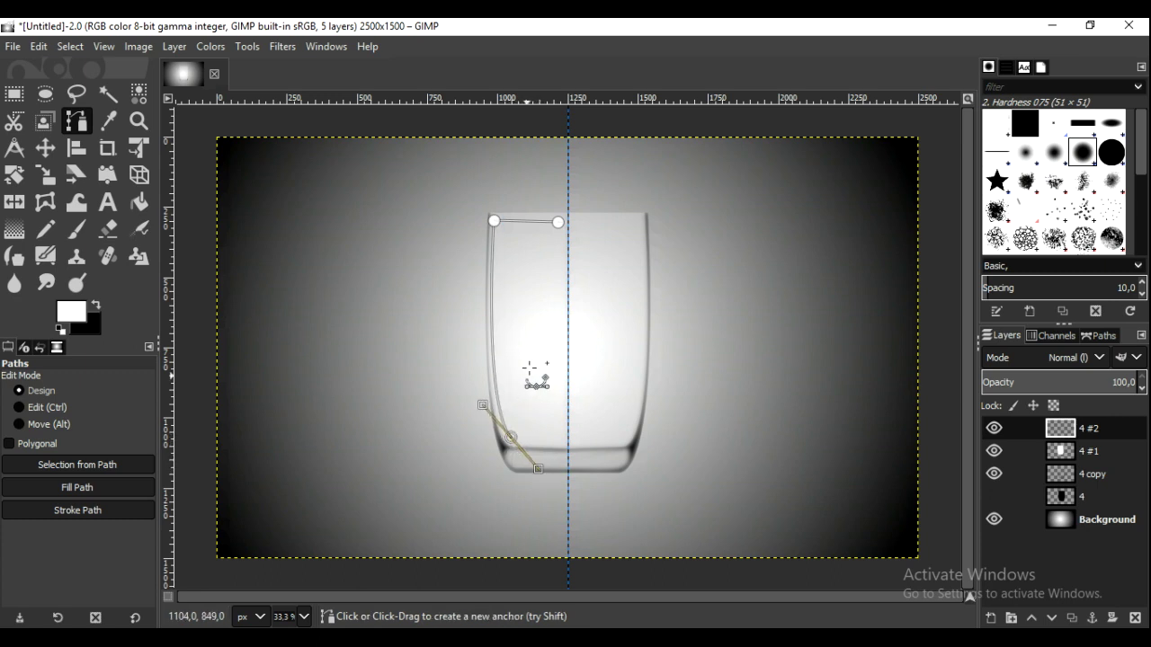
left_click(558, 221, "ctrl")
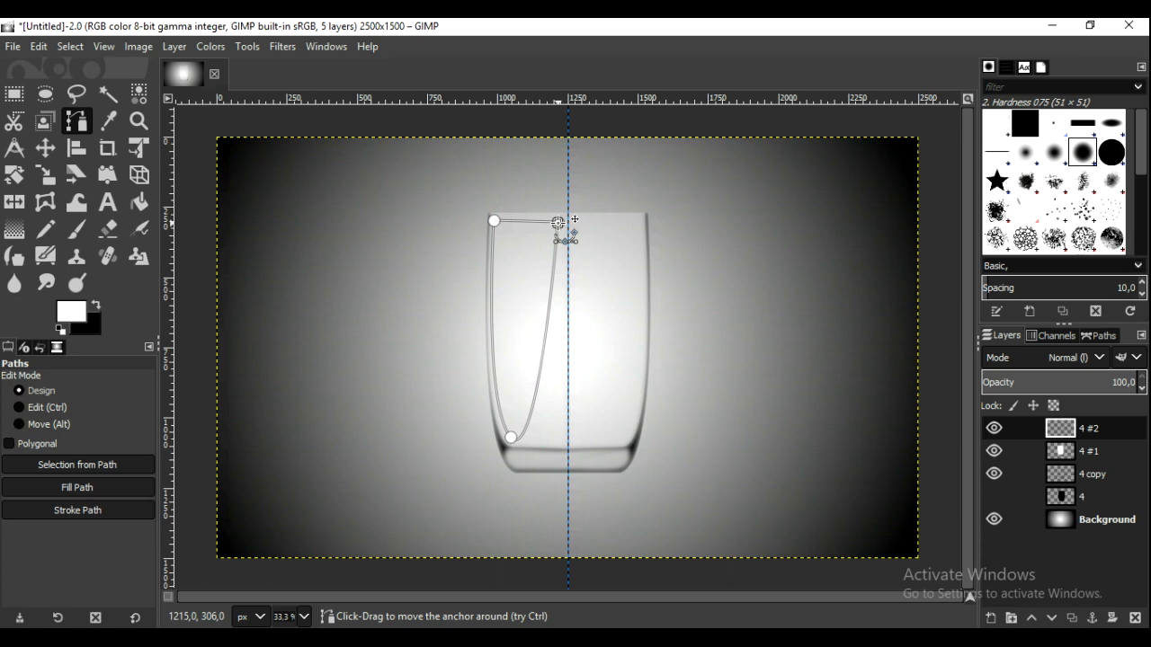
left_click_drag(538, 384, 515, 353)
left_click_drag(547, 211, 544, 243)
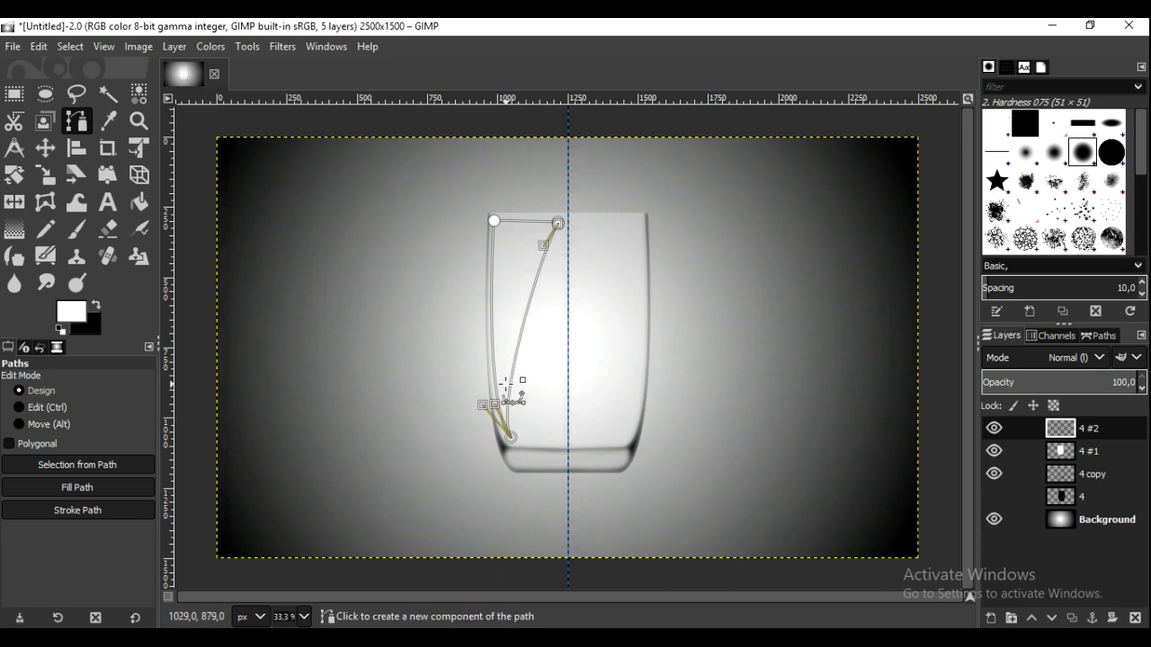
left_click_drag(501, 394, 510, 378)
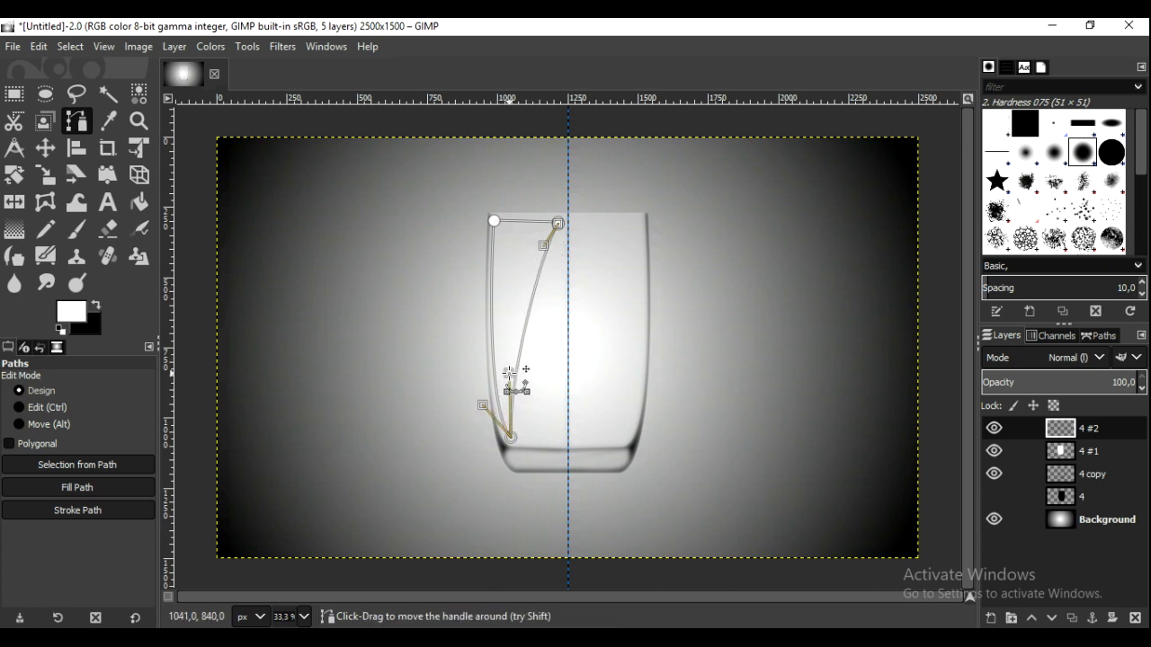
left_click(135, 463)
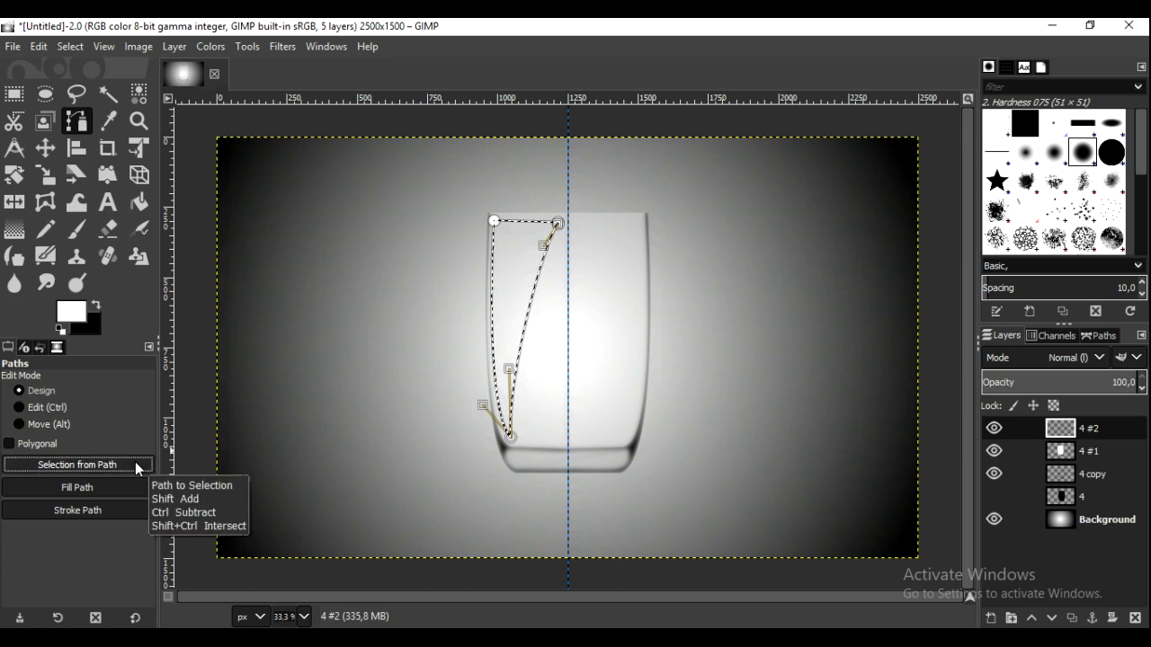
Step: Fill the sliver selection with a white foreground-to-transparent gradient
left_click(14, 230)
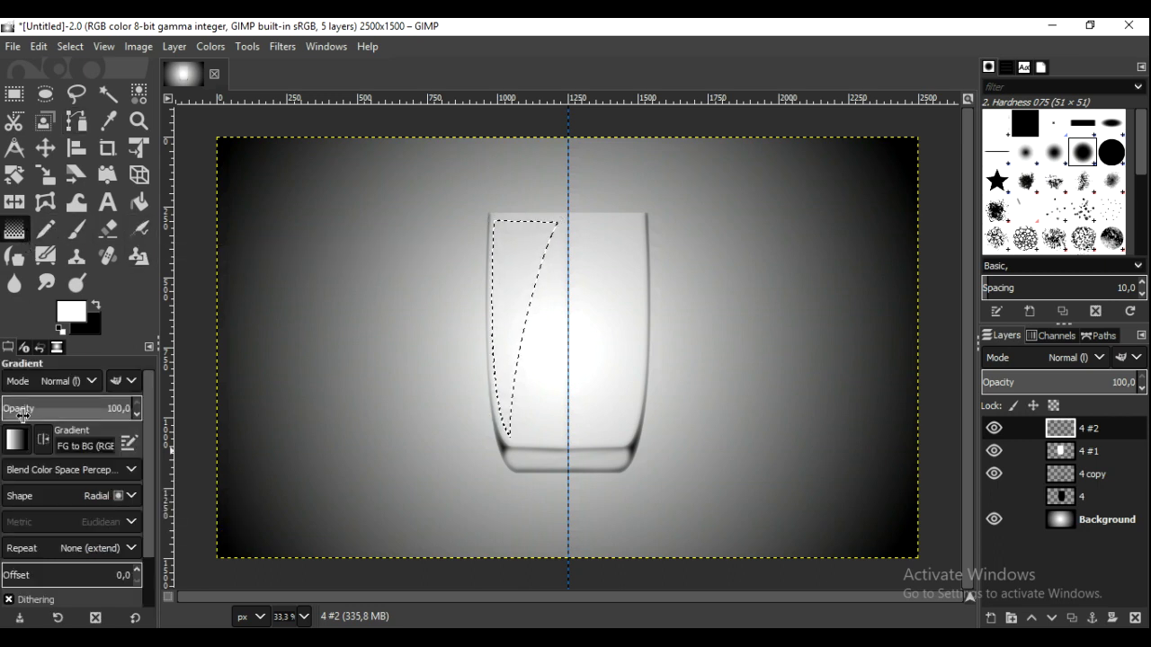
left_click(22, 442)
left_click(52, 310)
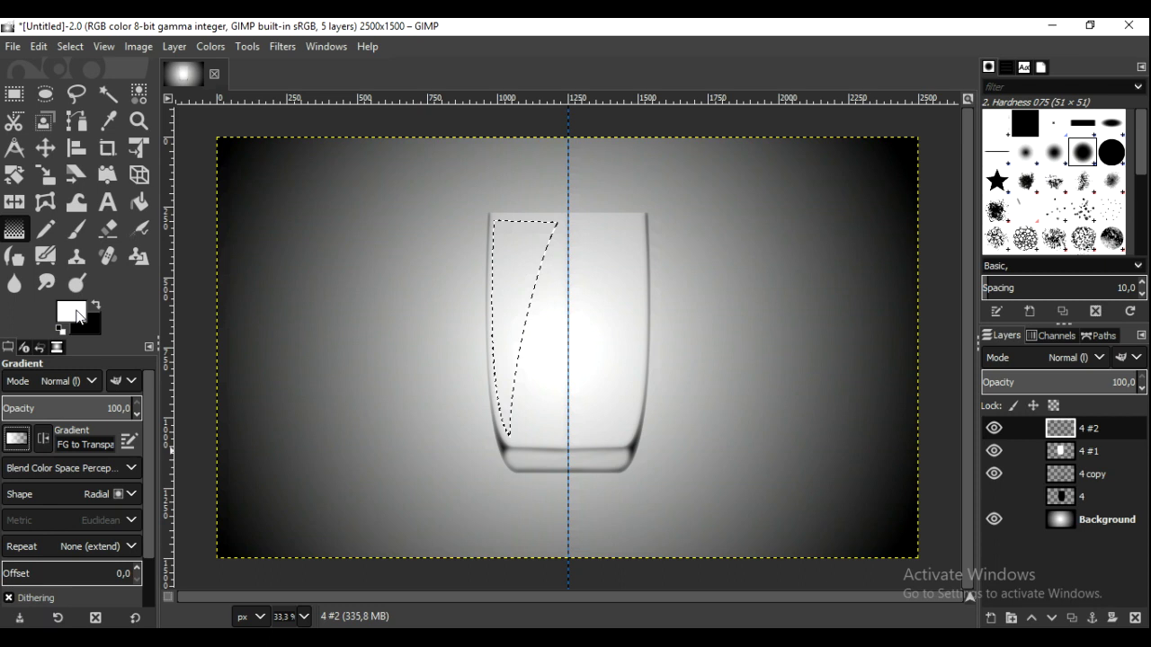
left_click_drag(484, 228, 594, 290)
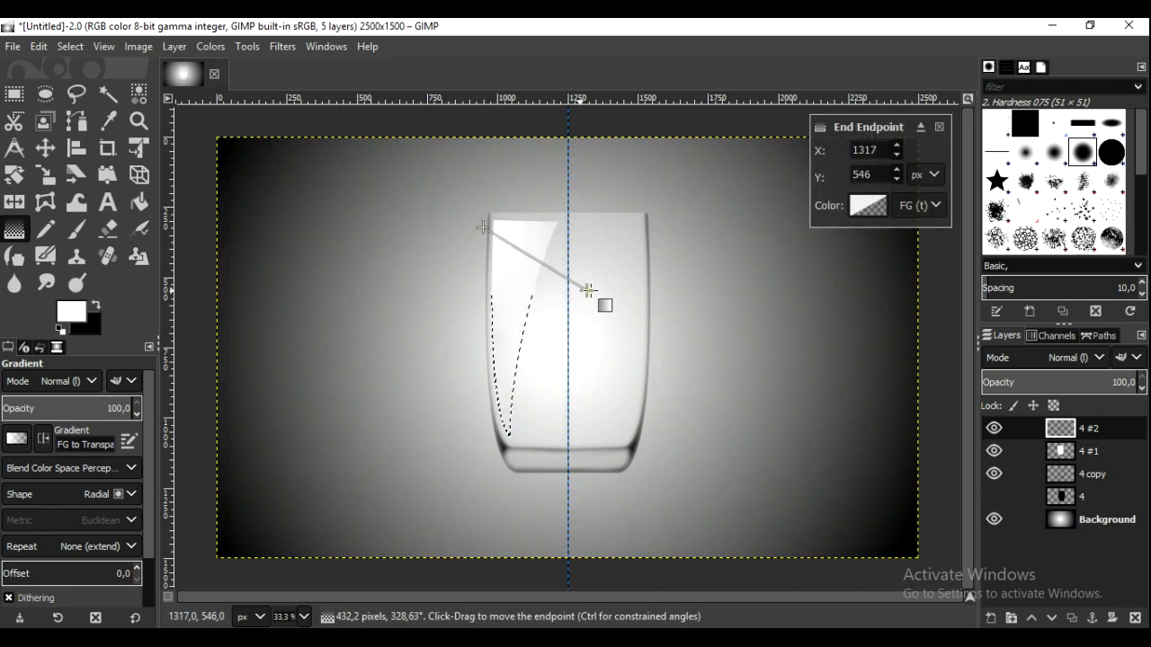
left_click(50, 146)
Step: Clear the selection and nudge the highlight slightly into place
left_click(70, 47)
left_click(90, 88)
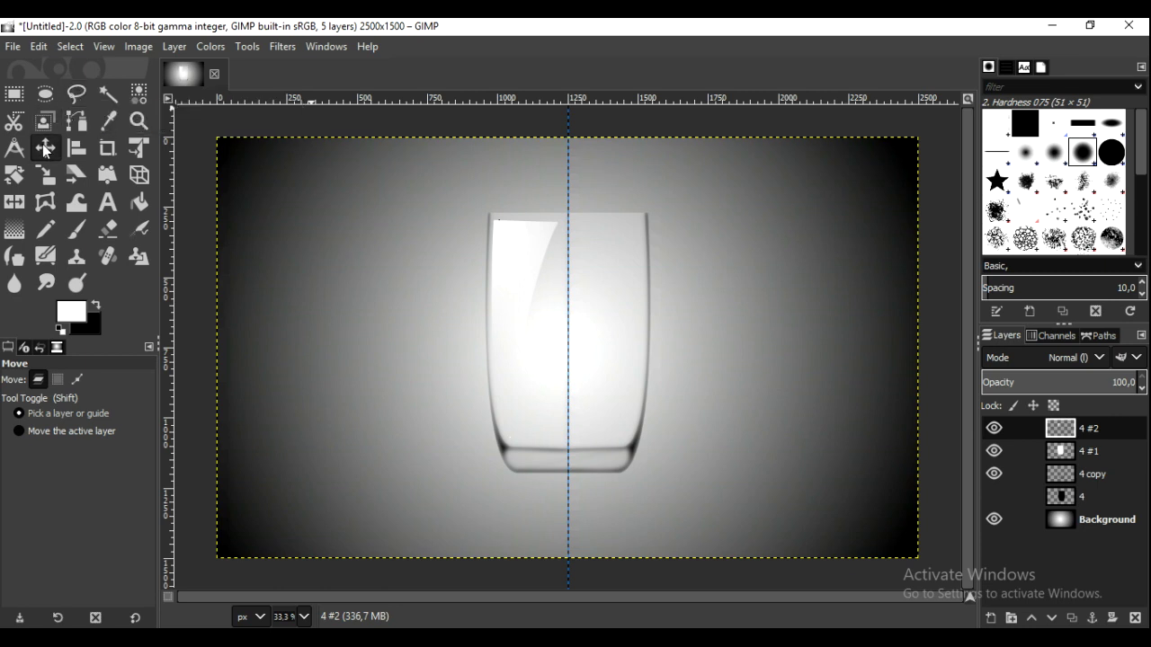
left_click_drag(513, 249, 511, 252)
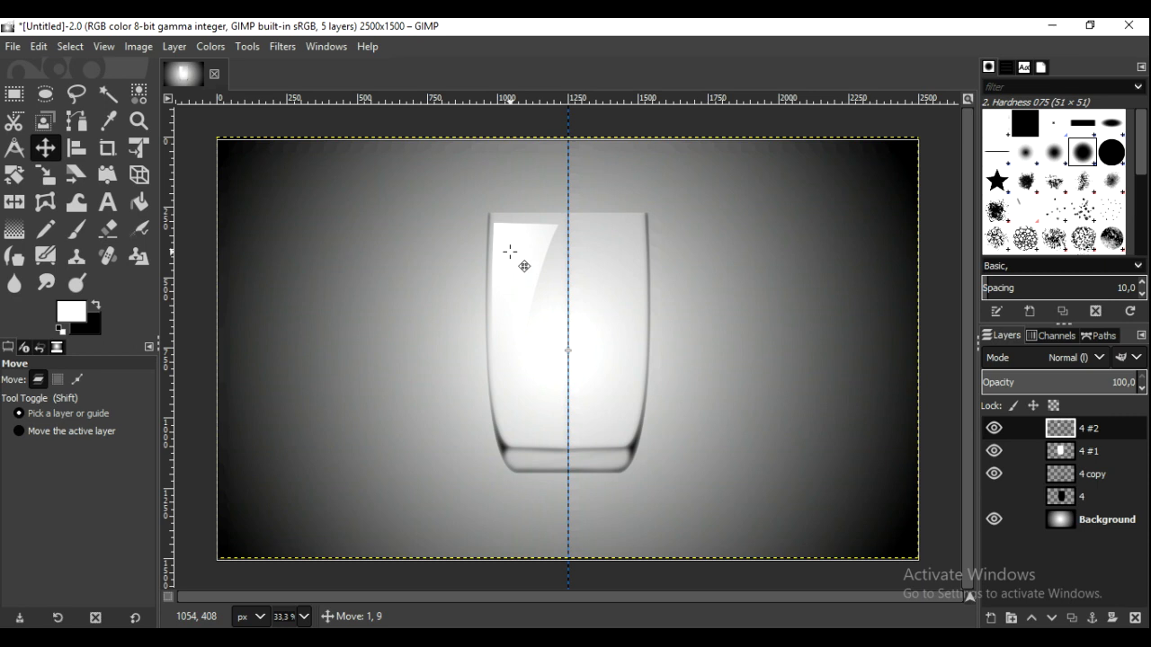
left_click_drag(509, 252, 508, 252)
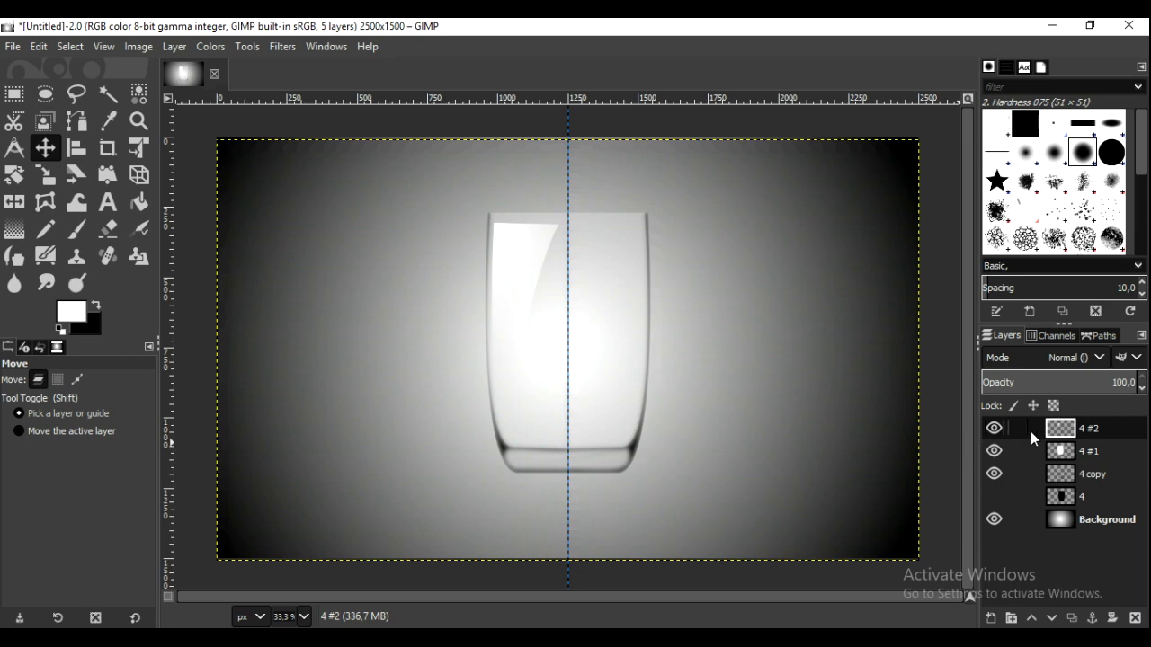
Step: Add new layer 4 #3 and draw a feathered ellipse selection over the glass's right side
left_click(991, 617)
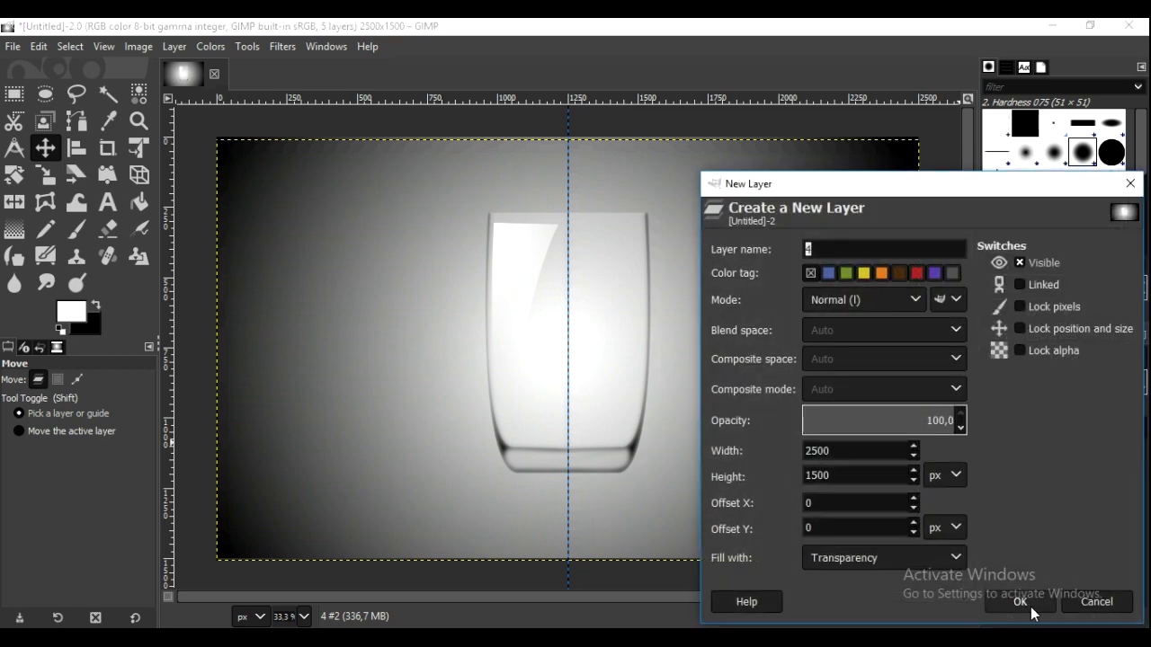
left_click(1019, 603)
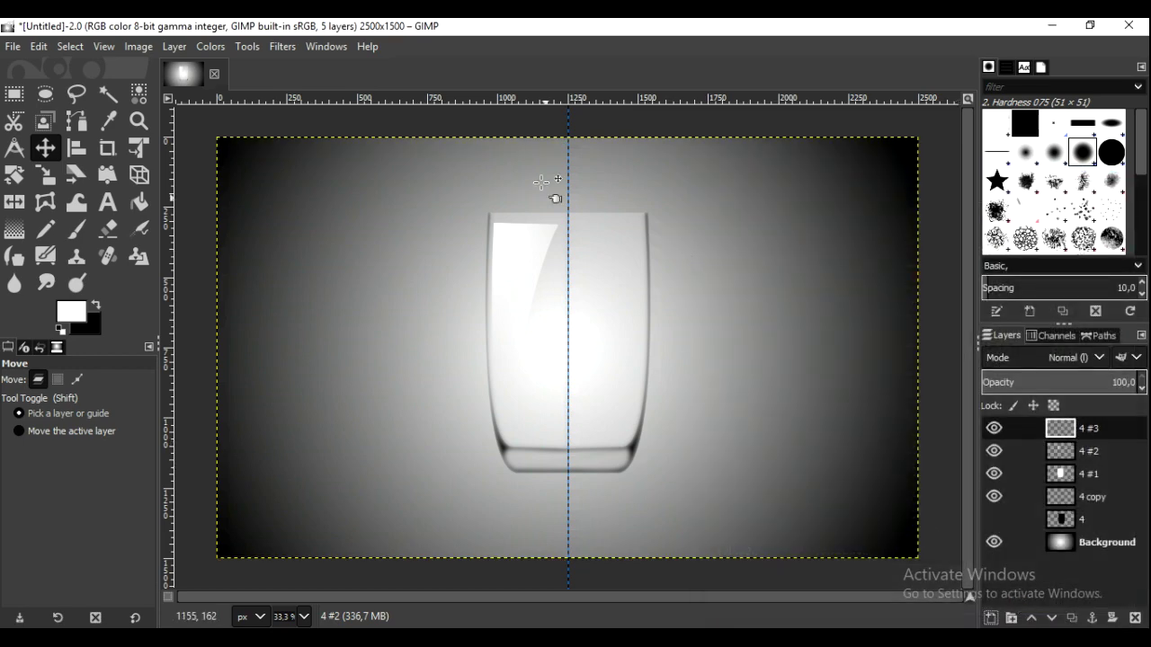
left_click(21, 97)
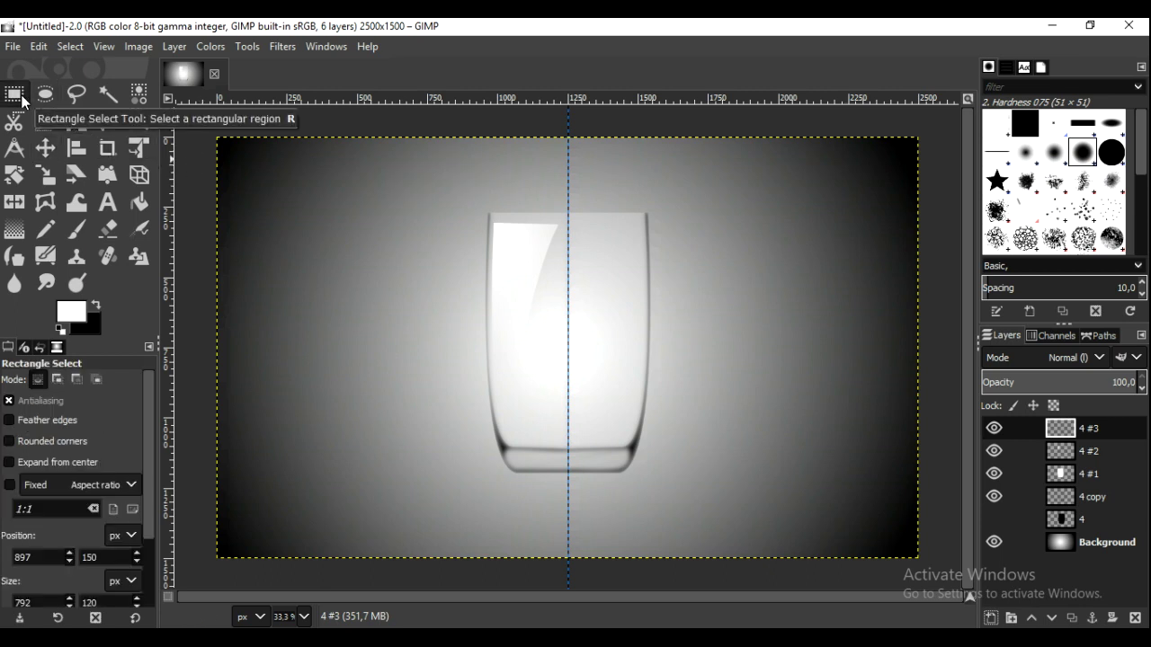
left_click(45, 93)
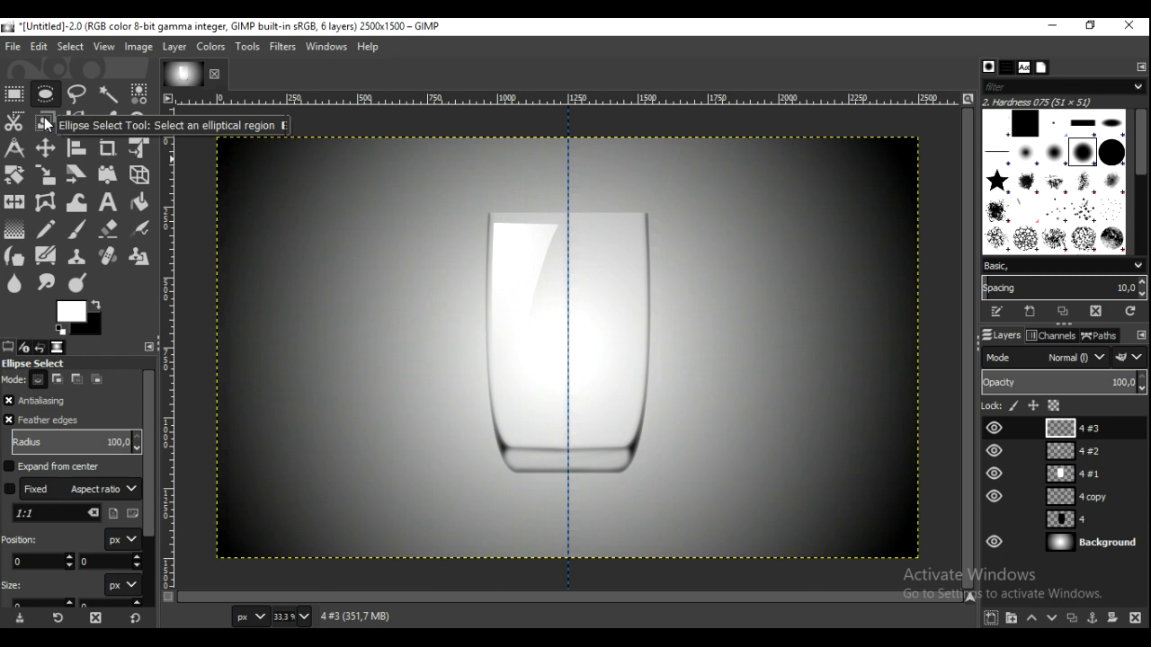
left_click(108, 441)
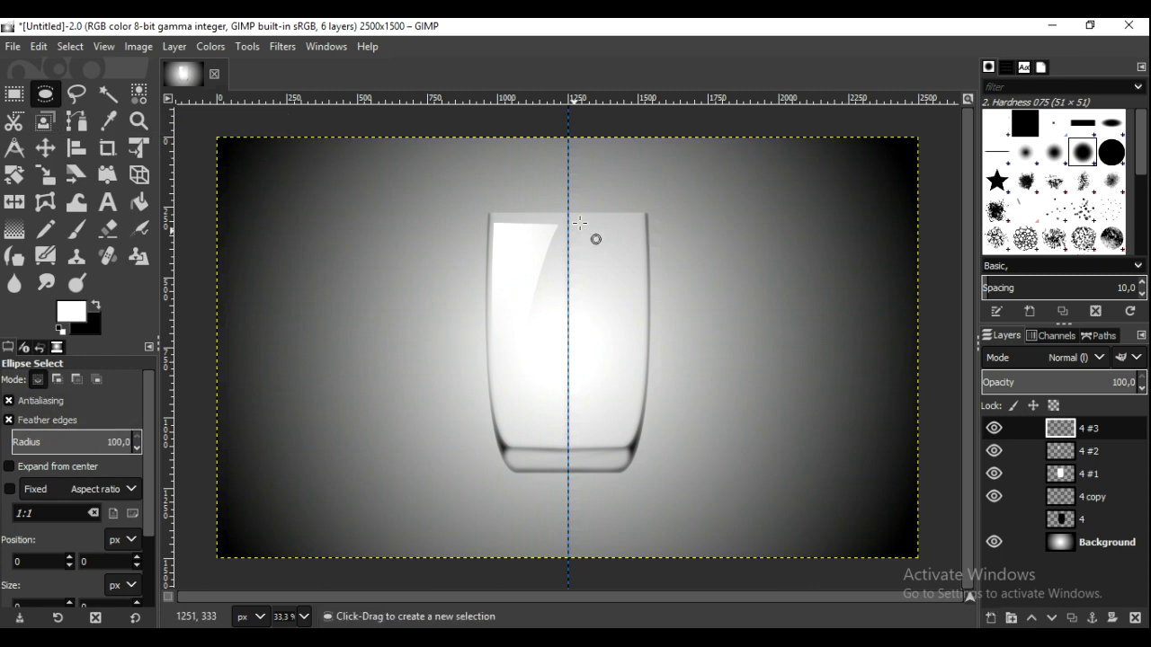
left_click_drag(598, 199, 644, 469)
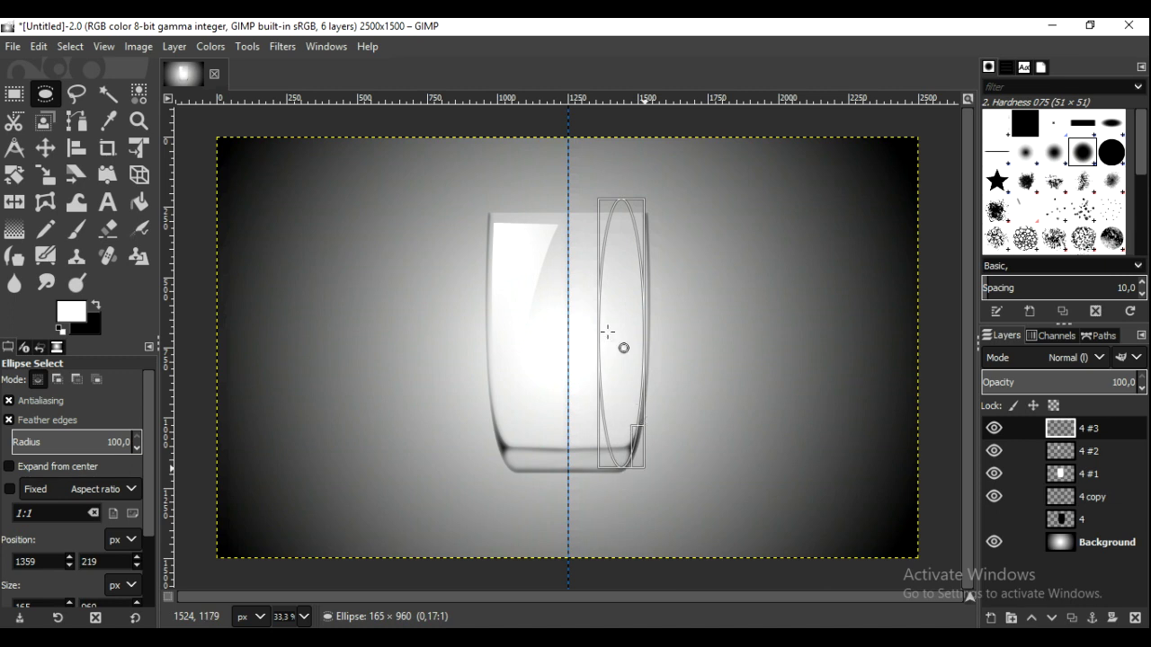
left_click_drag(617, 340, 606, 319)
left_click_drag(611, 200, 614, 161)
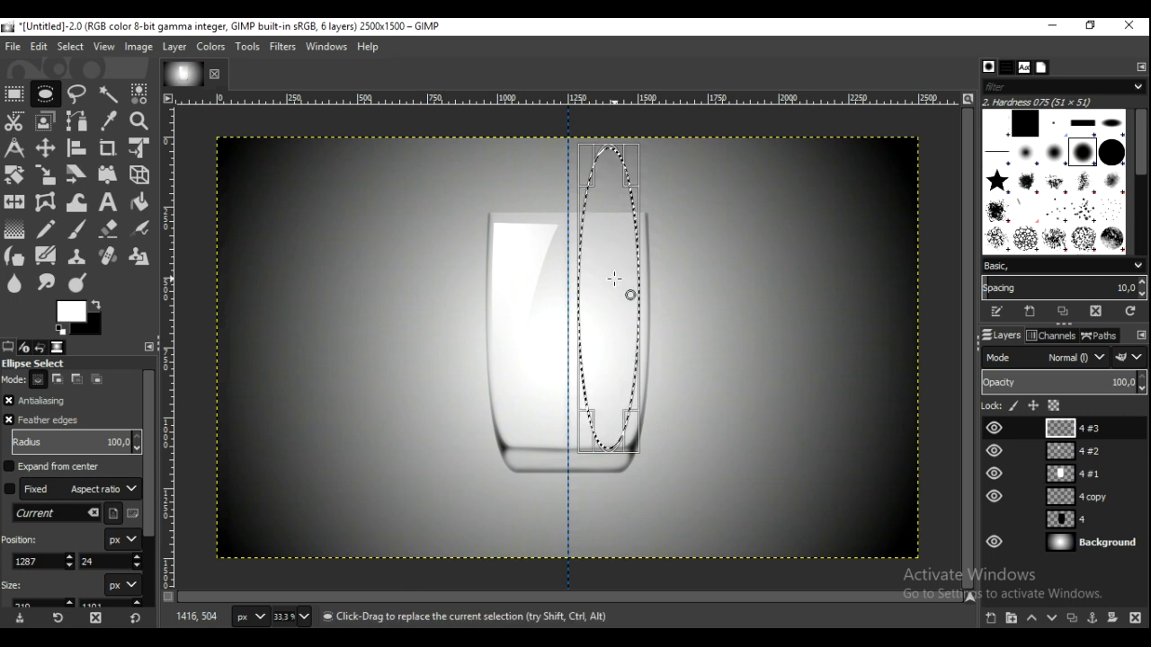
Step: Fill the ellipse with white, shift the selection left, cut it out, and deselect
left_click(38, 47)
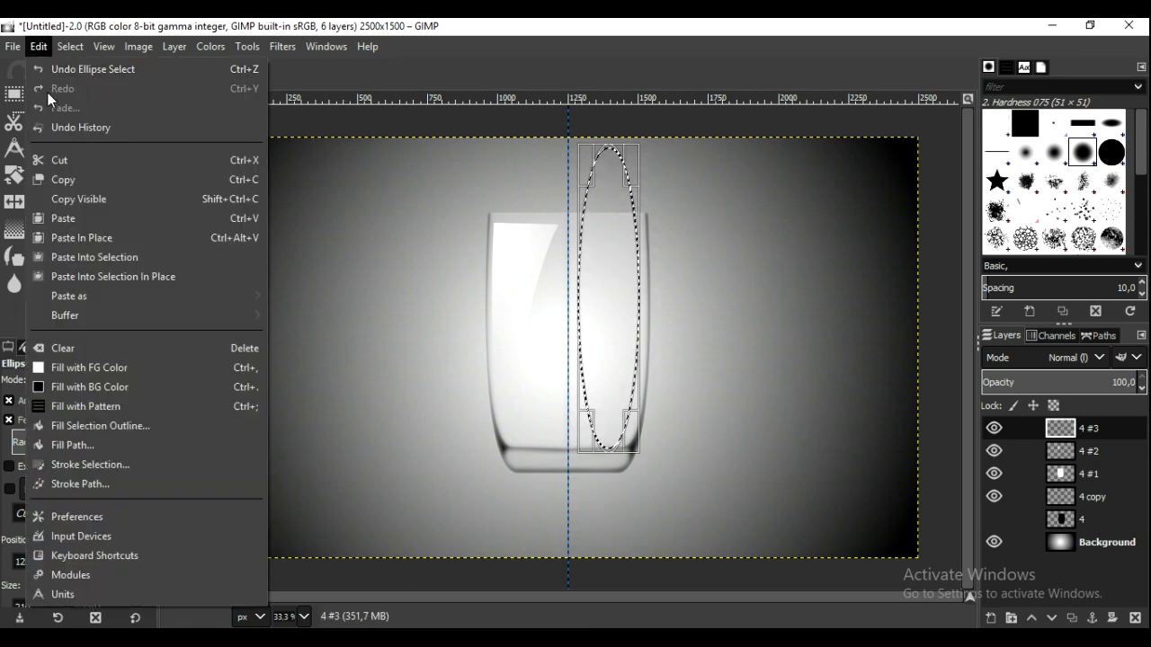
left_click(101, 374)
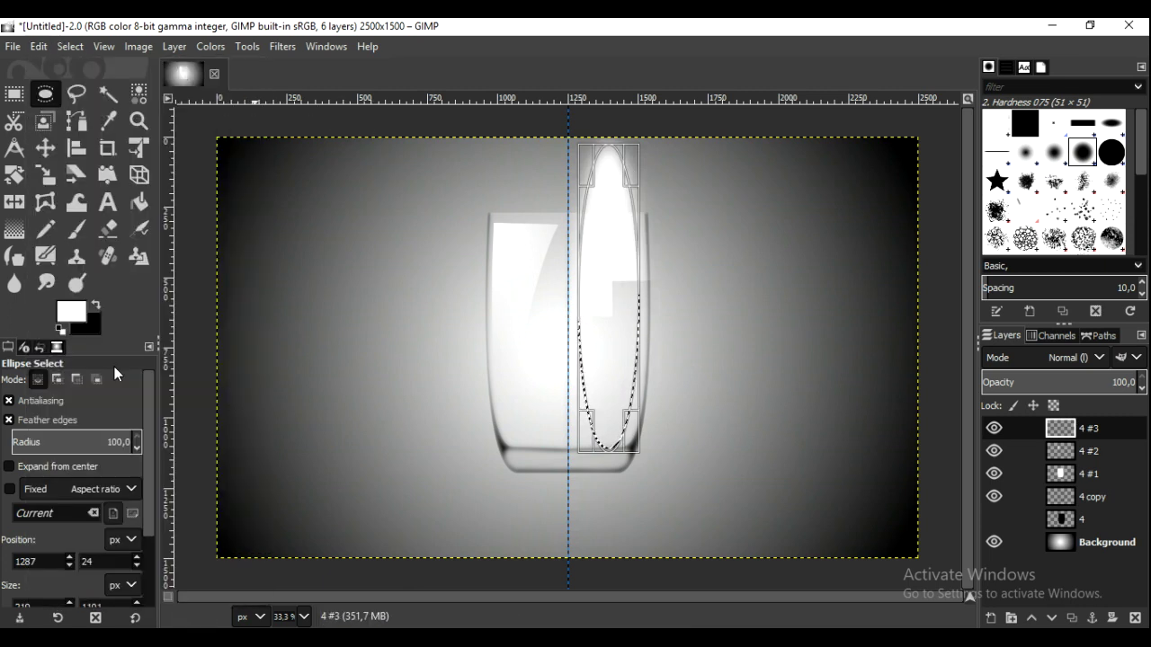
left_click(607, 300)
mouse_move(596, 316)
left_mouse_down()
mouse_move(578, 308)
mouse_move(598, 324)
left_mouse_up()
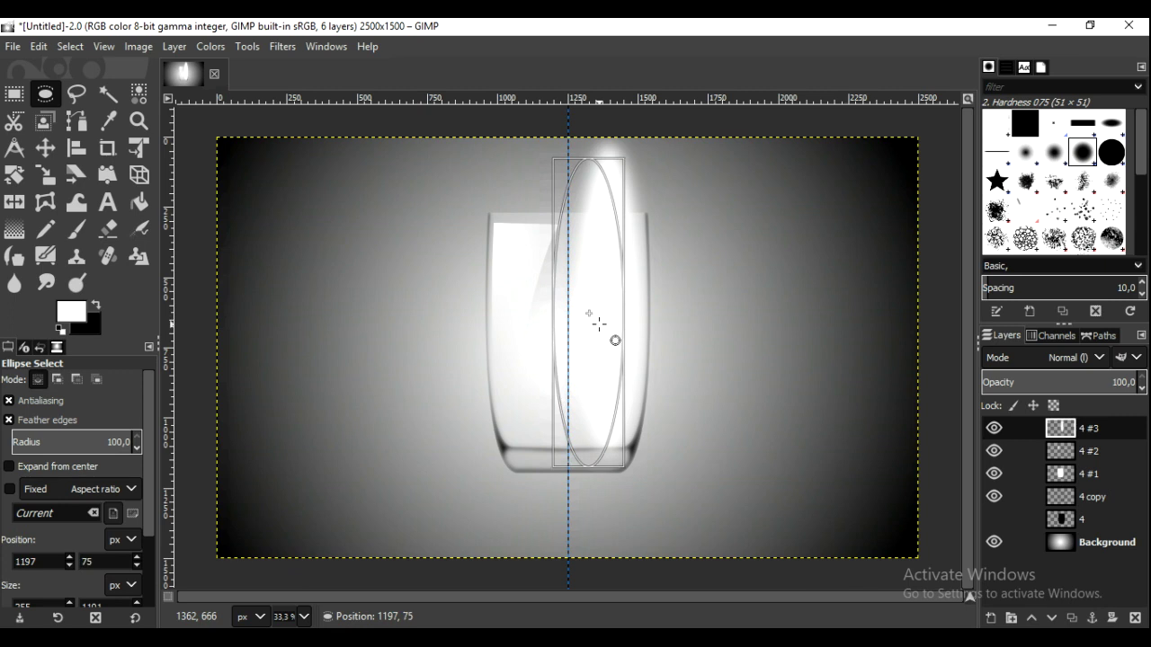
left_click(39, 46)
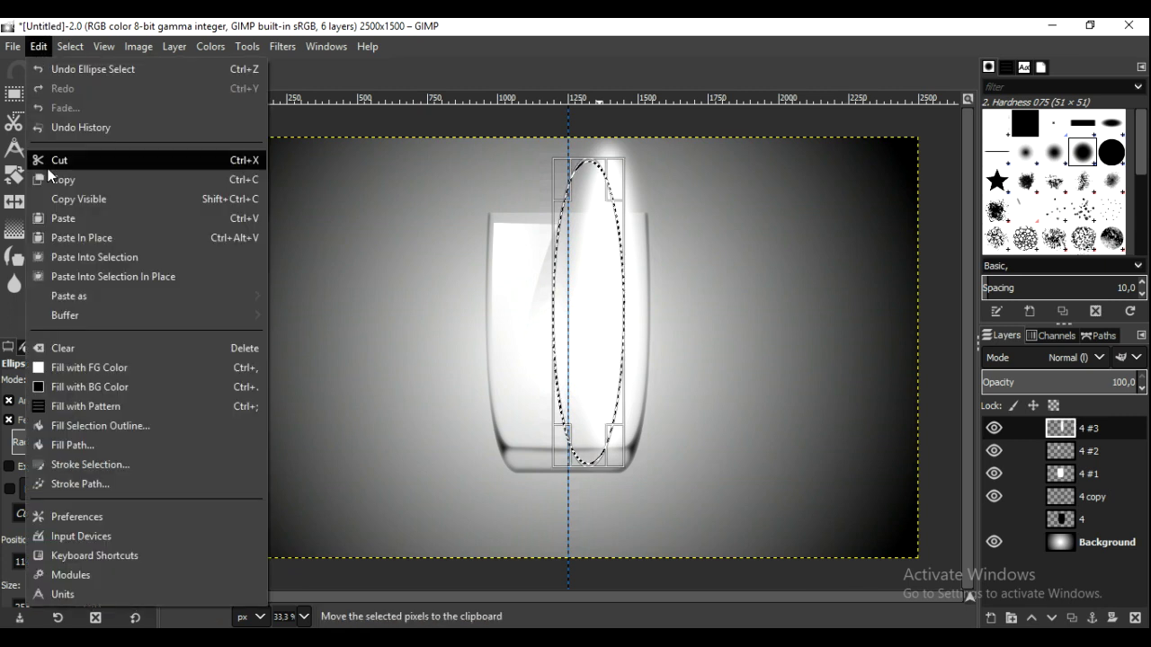
left_click(103, 164)
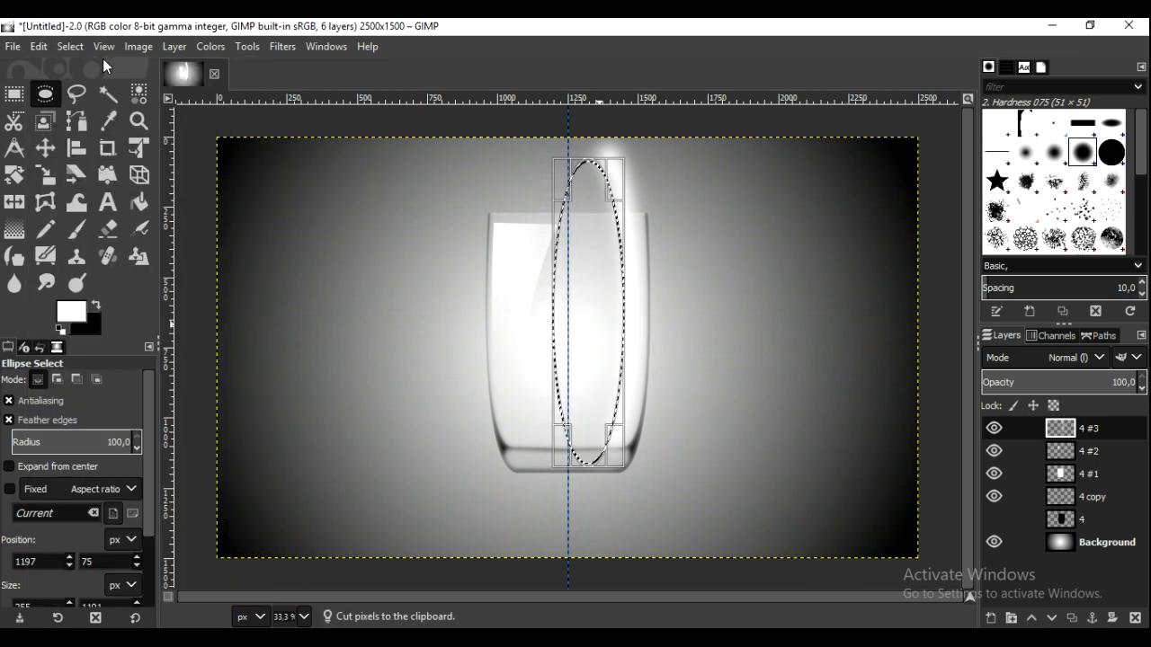
left_click(81, 45)
left_click(144, 88)
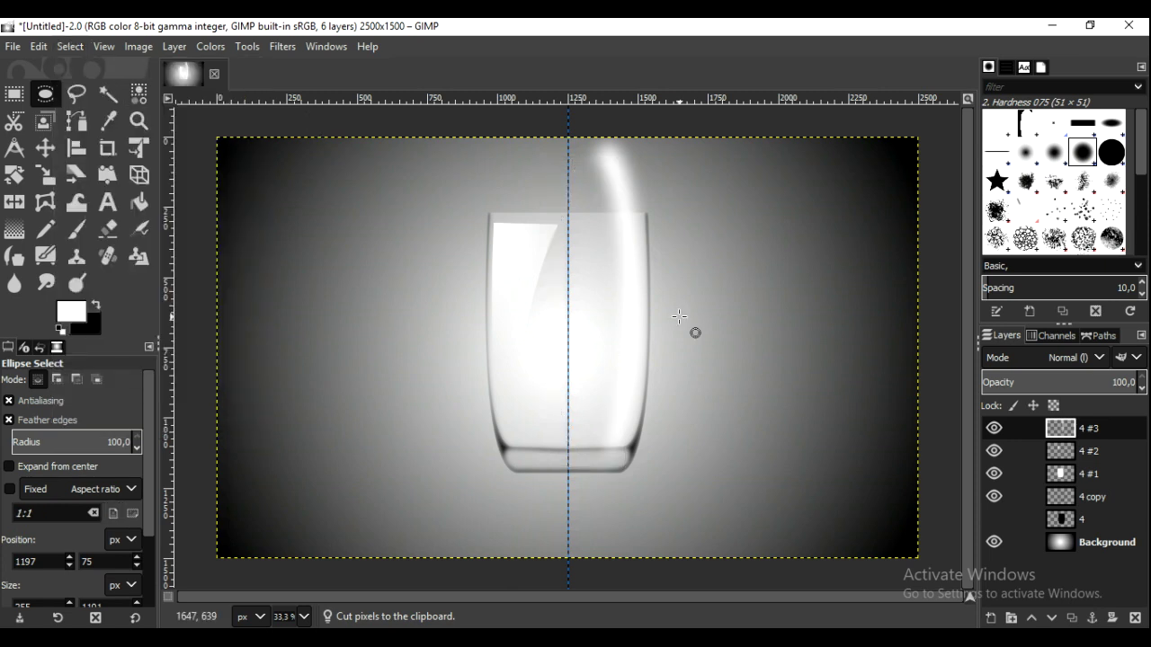
Step: Load layer 4 #1's glass shape as a selection
left_click(1064, 479)
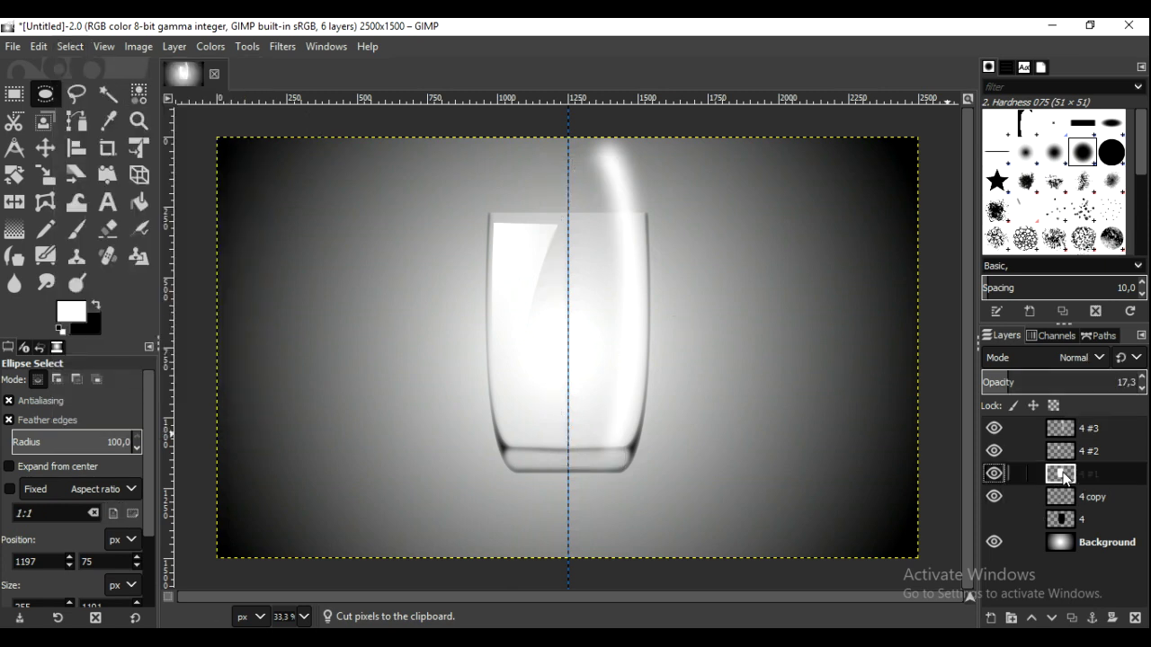
left_click(993, 474)
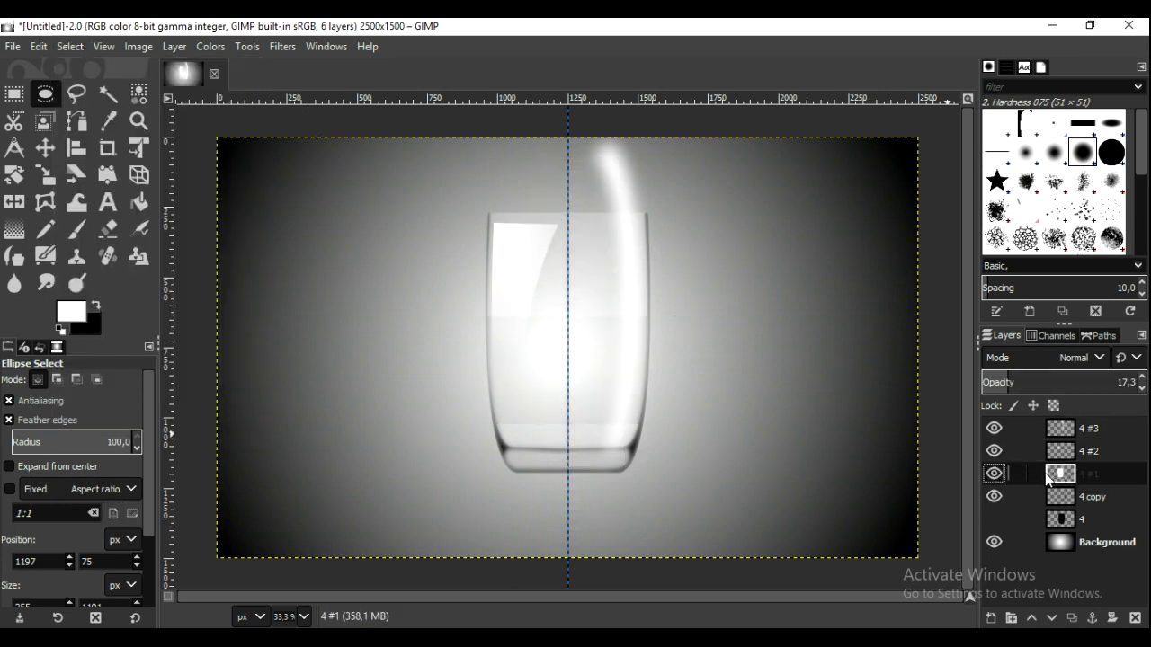
right_click(1047, 474)
left_click(1015, 562)
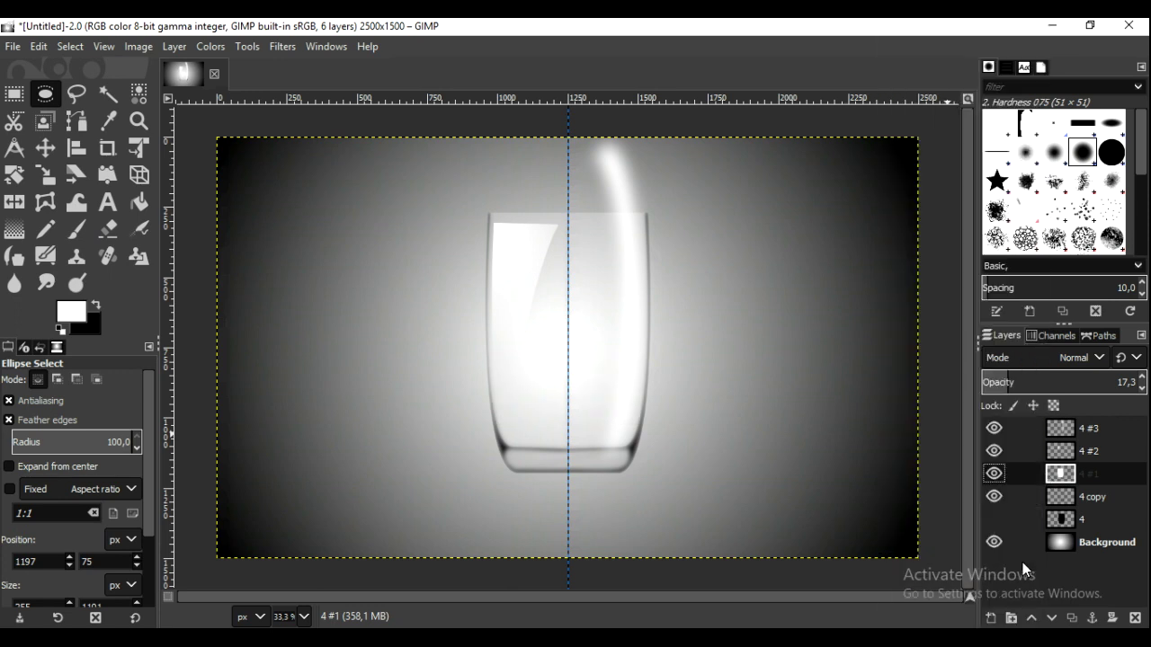
Step: On layer 4 #3, invert the selection, cut the streak outside the glass, and deselect
left_click(1065, 429)
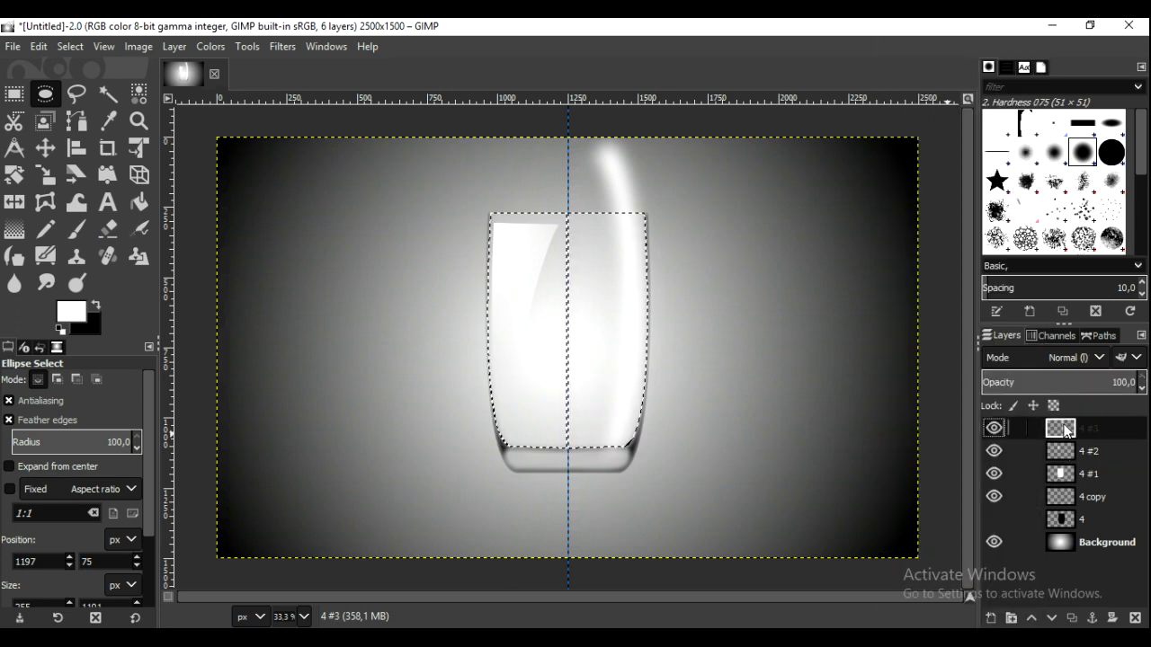
left_click(70, 45)
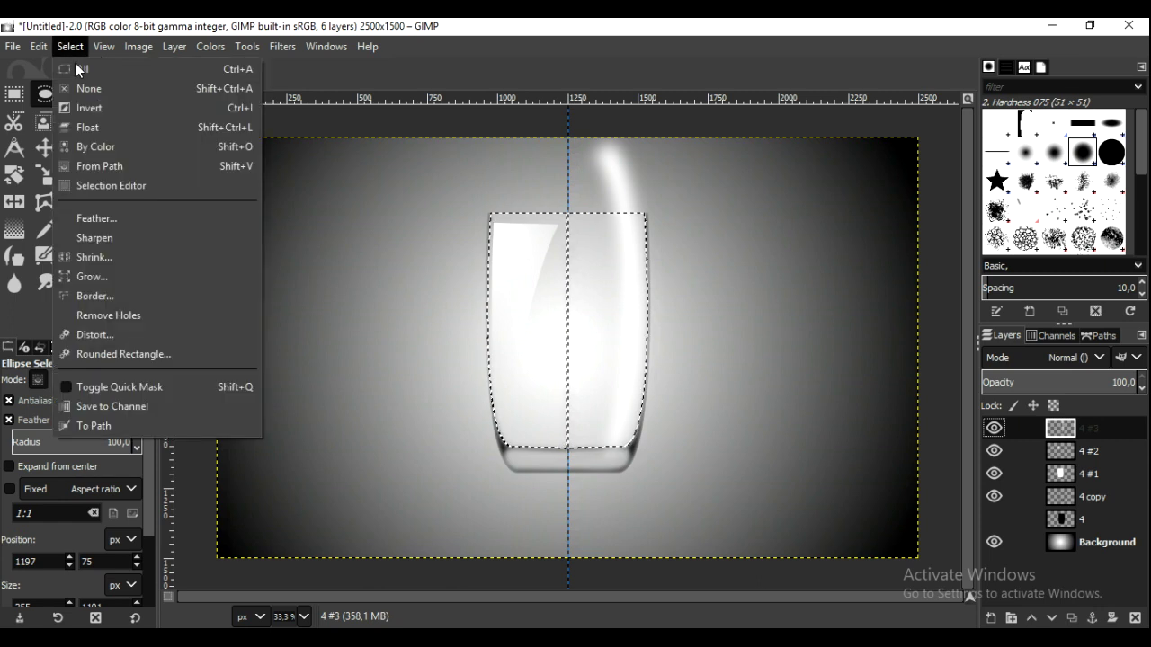
left_click(79, 108)
left_click(39, 46)
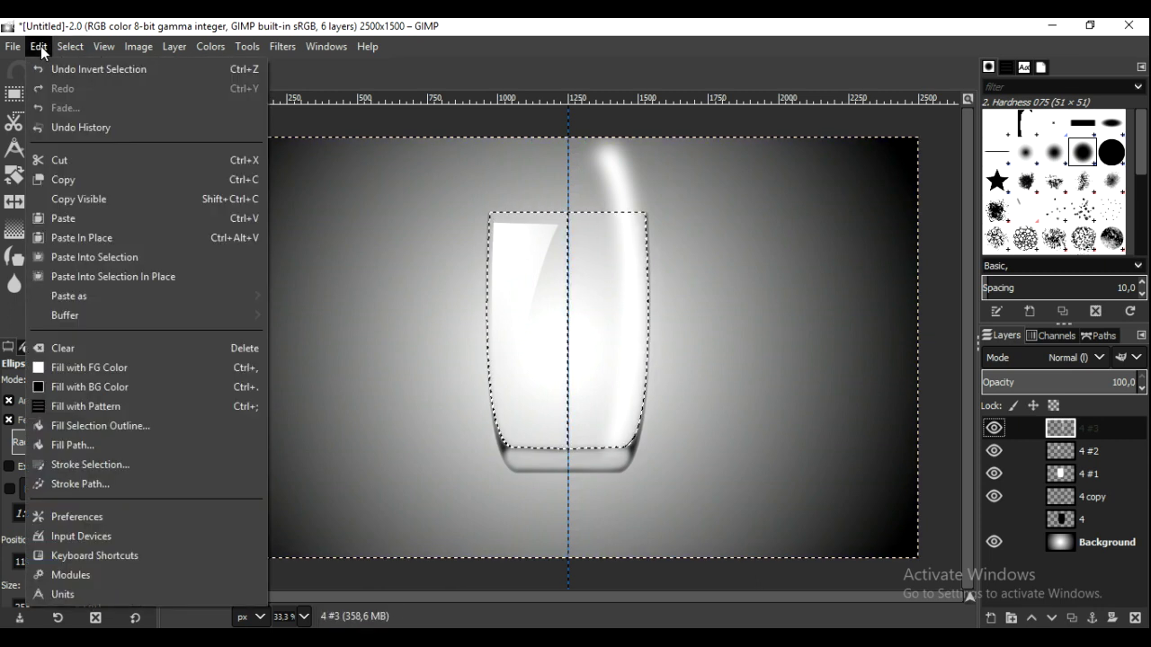
left_click(49, 160)
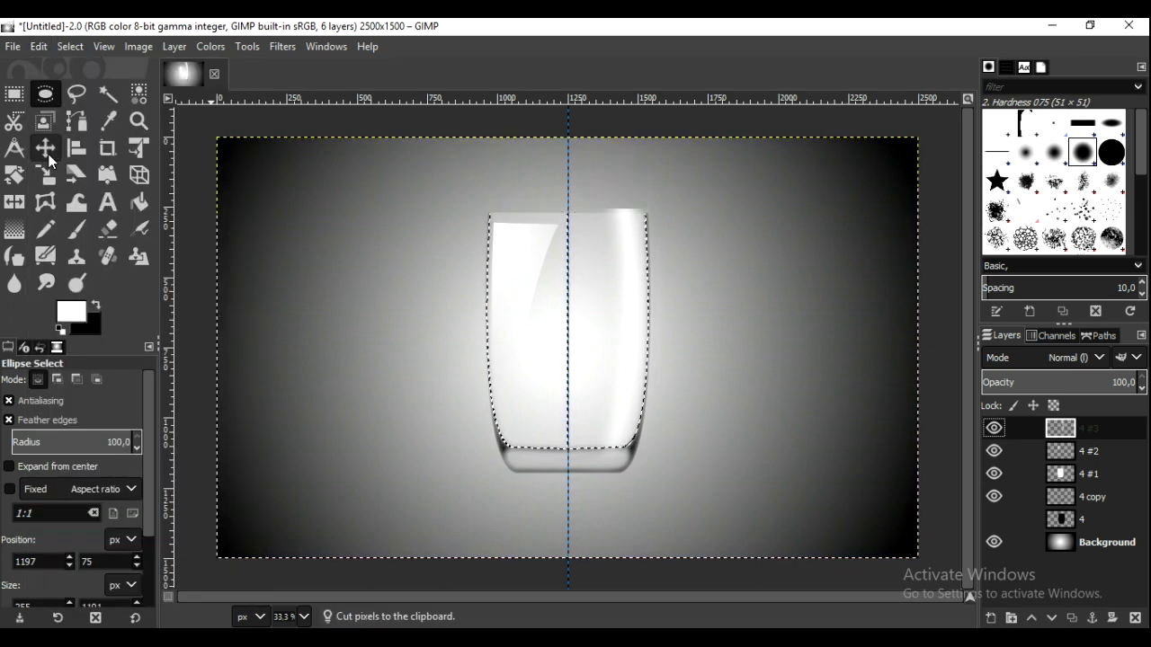
left_click(71, 47)
left_click(78, 88)
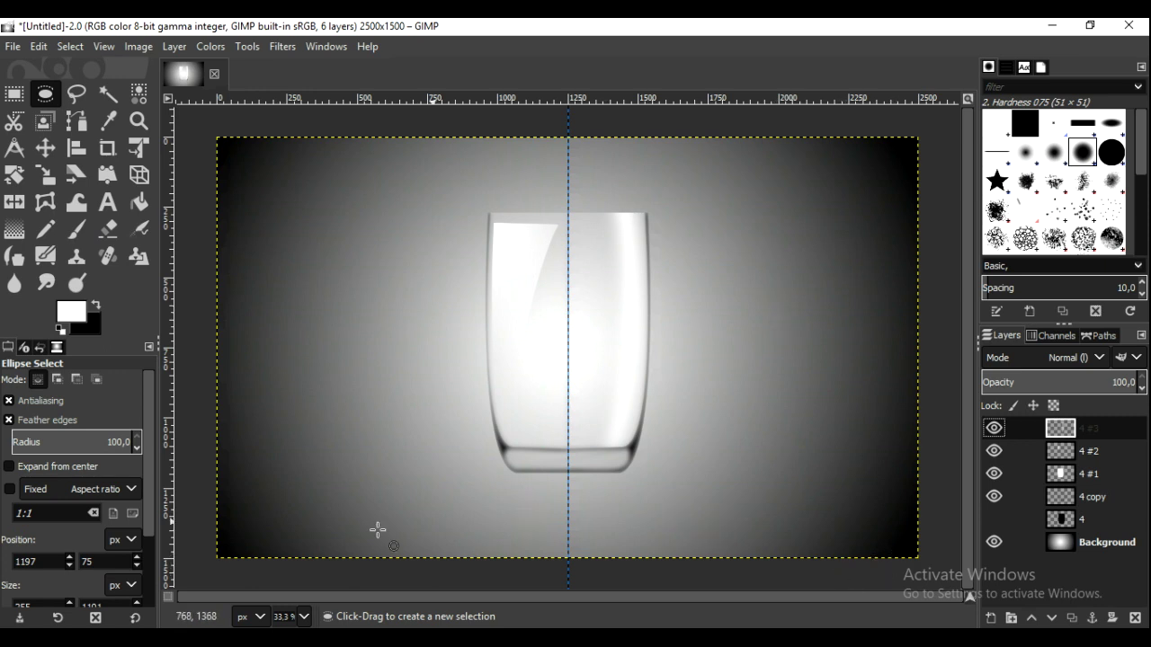
left_click(306, 615)
Step: Zoom to 50% and add a new transparent layer 4 #4
left_click(303, 530)
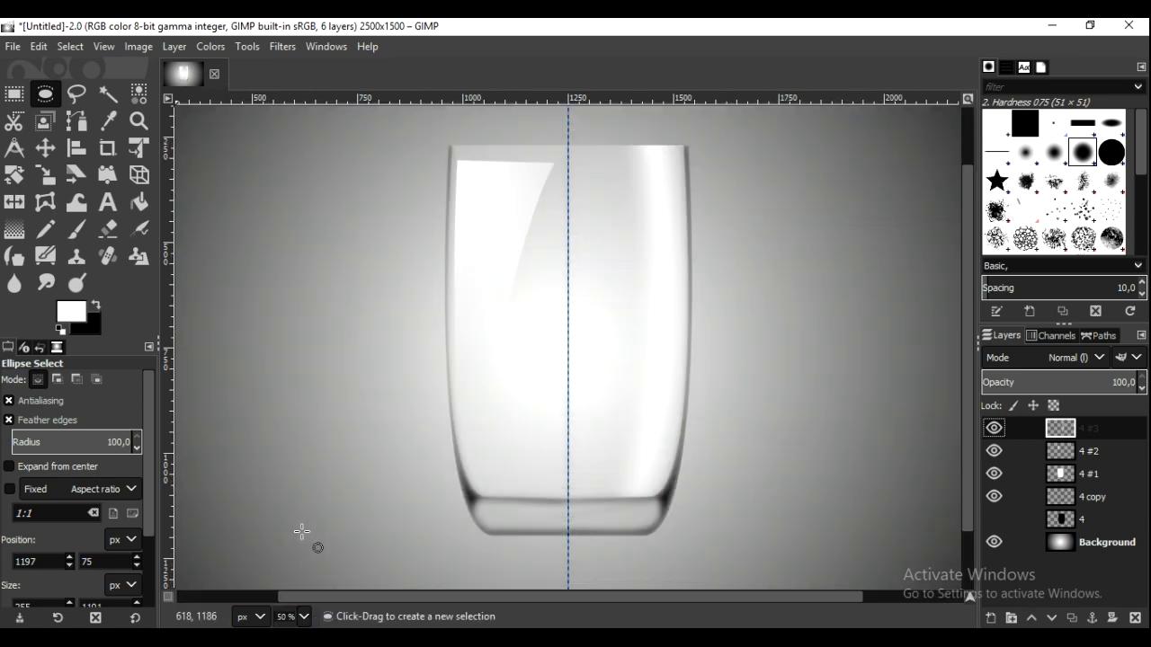
left_click(993, 619)
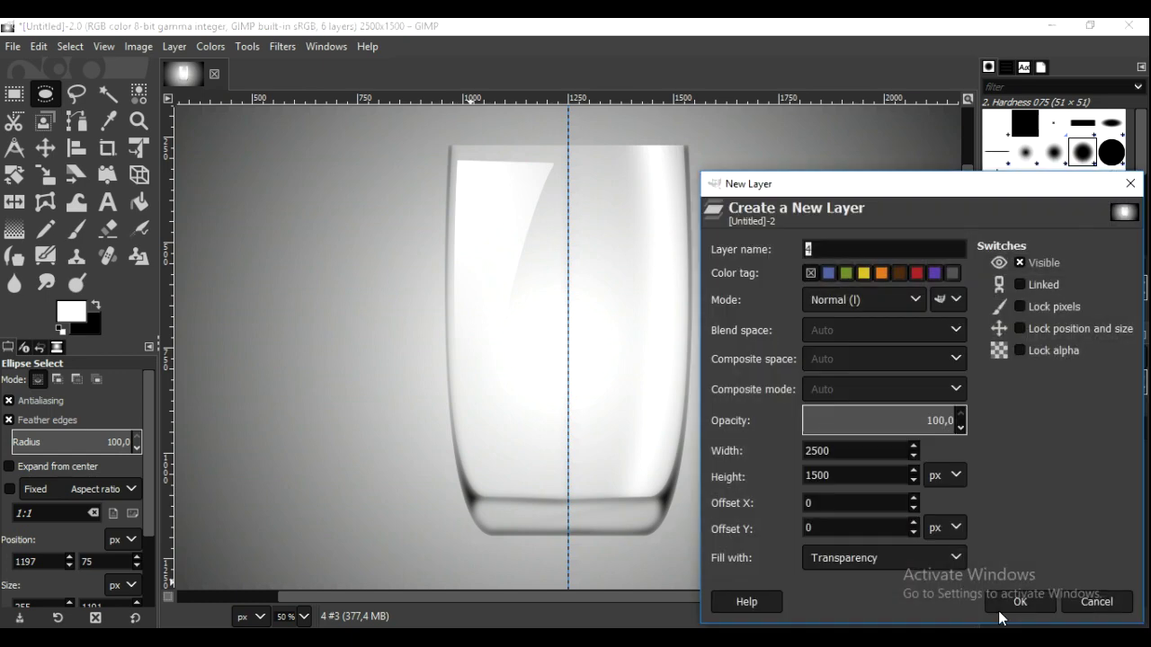
left_click(1022, 603)
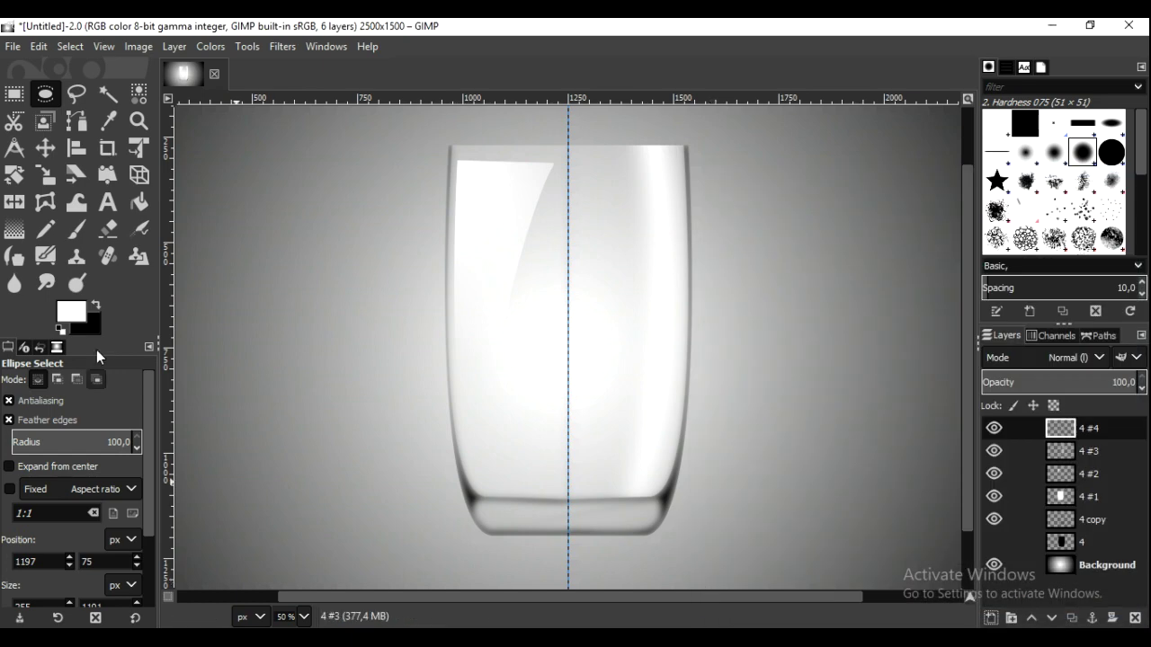
left_click(76, 121)
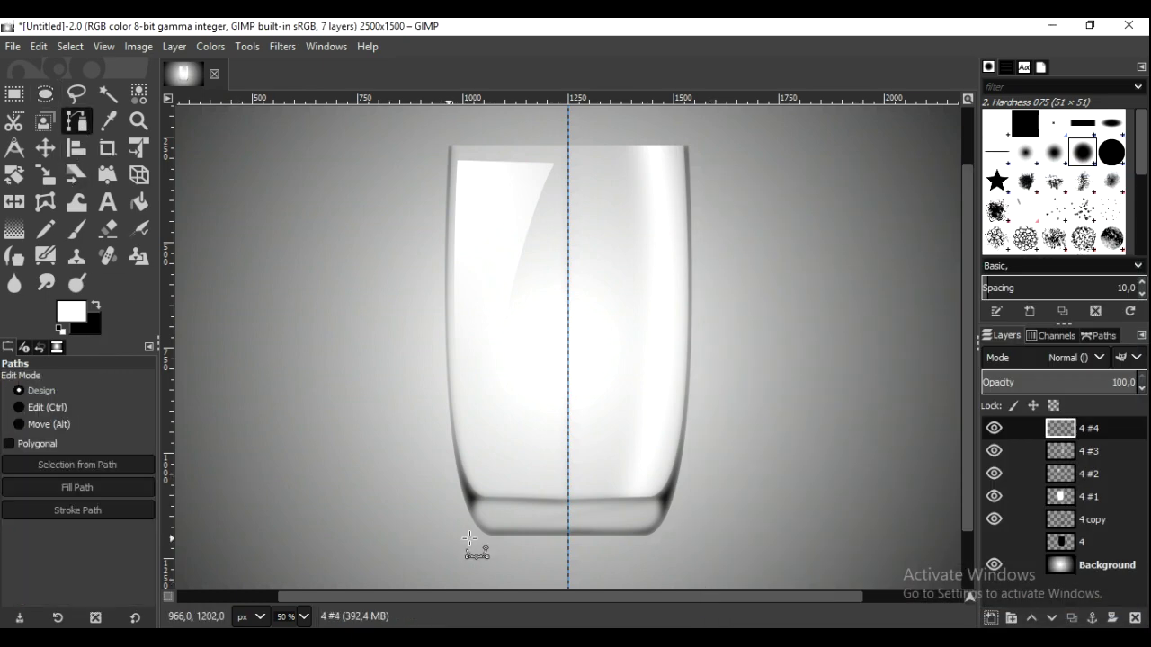
Step: Trace a curved path along the inside bottom rim of the glass
left_click(652, 506)
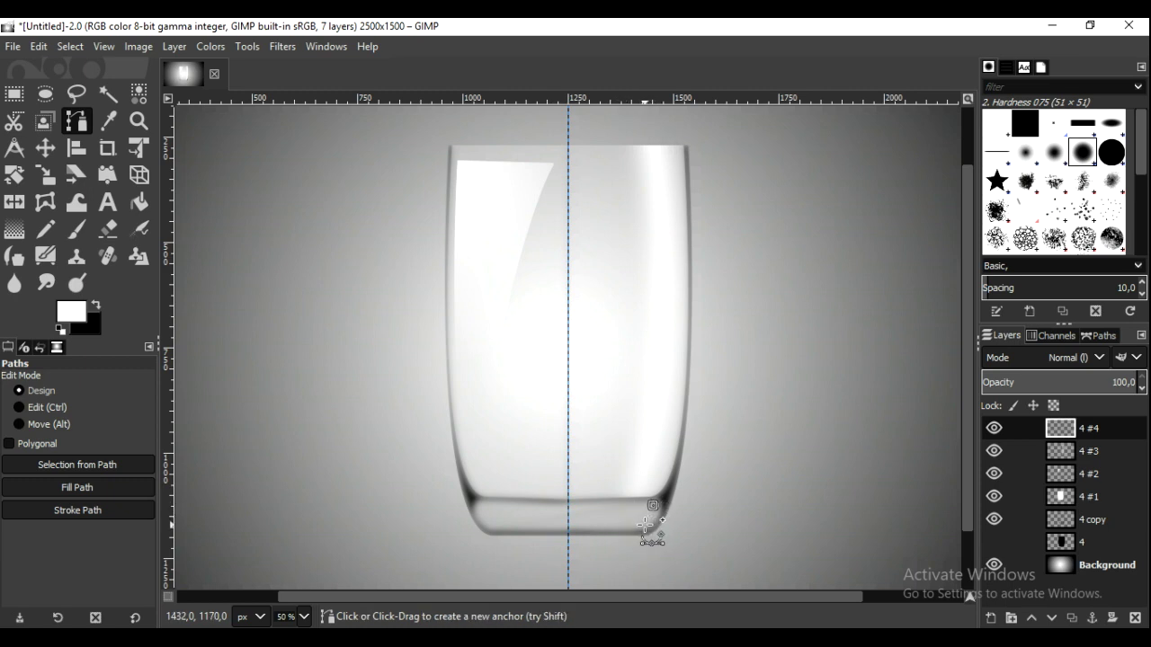
left_click_drag(644, 525, 635, 526)
left_click(495, 527)
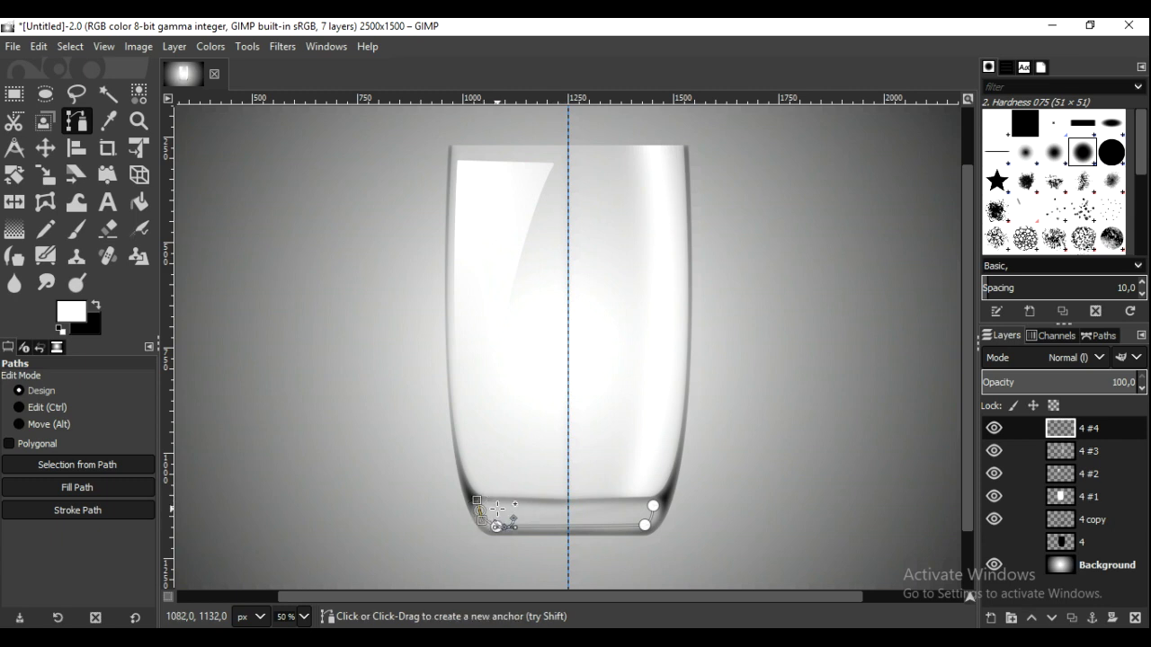
left_click_drag(525, 514, 583, 516)
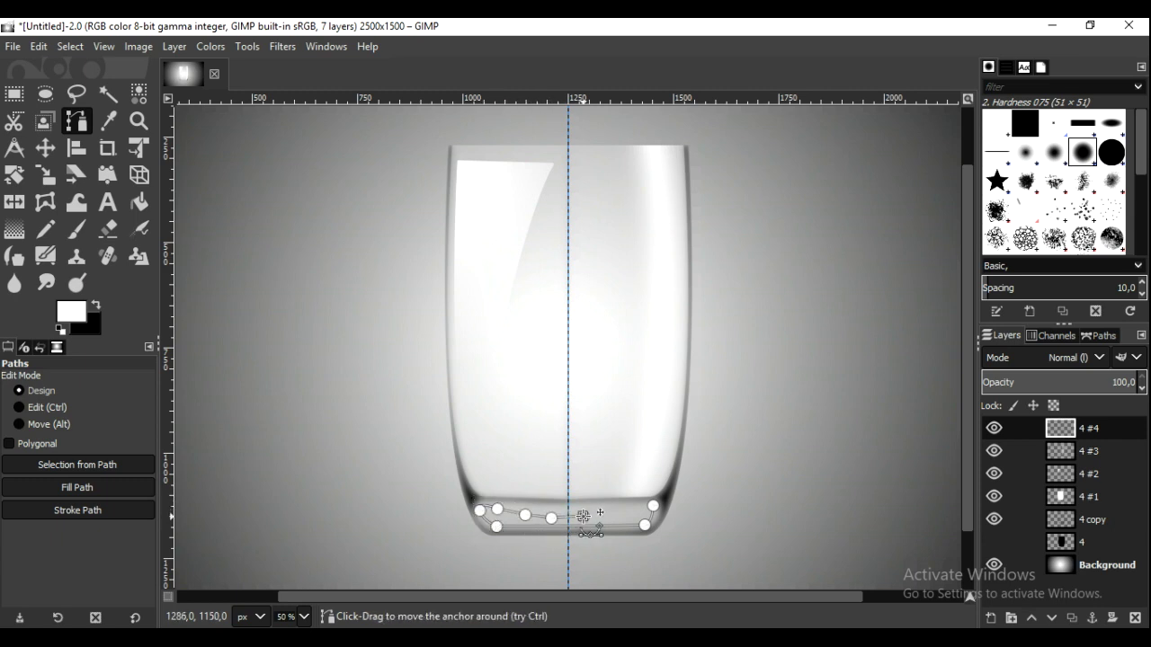
left_click(611, 514)
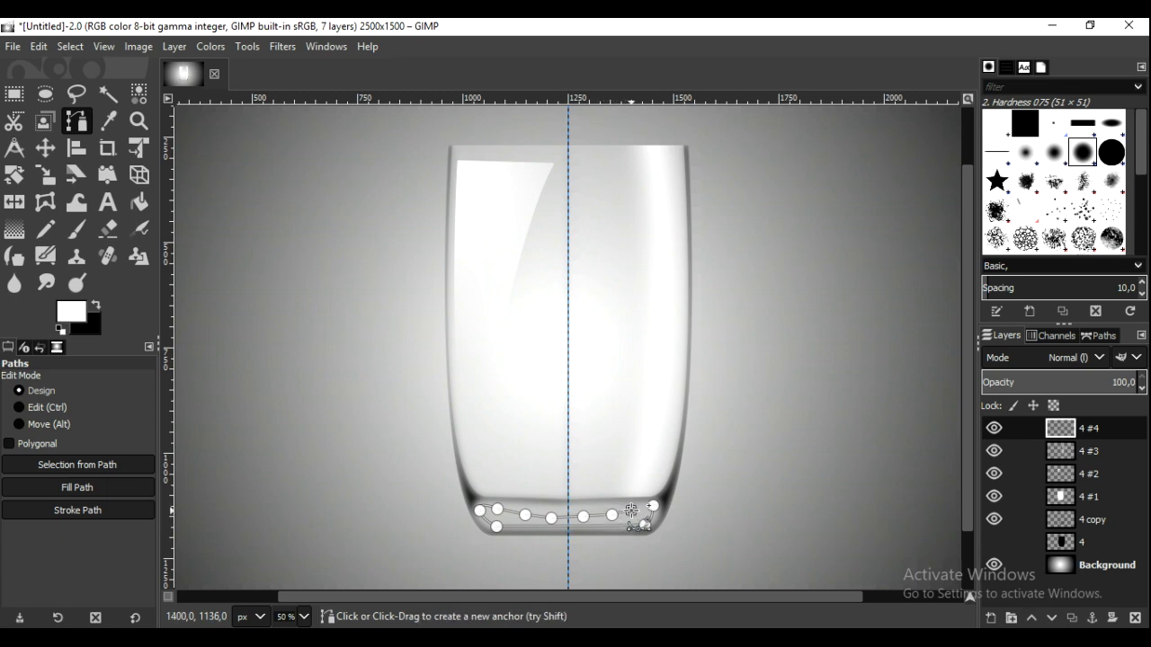
left_click(631, 510)
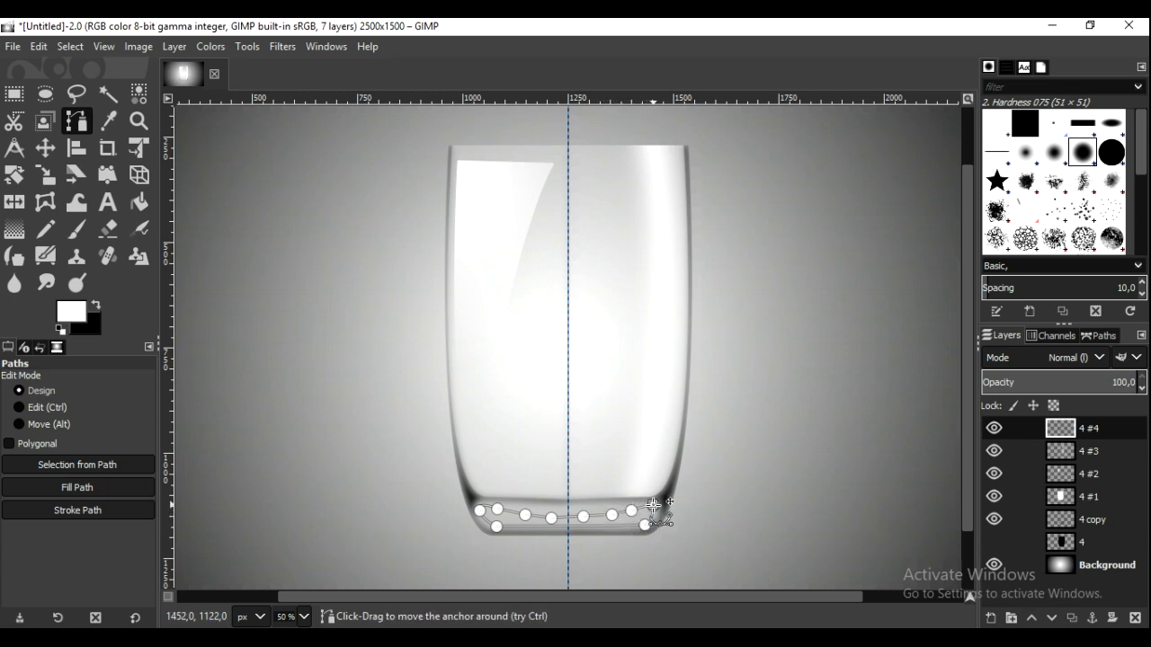
left_click_drag(631, 512, 610, 516)
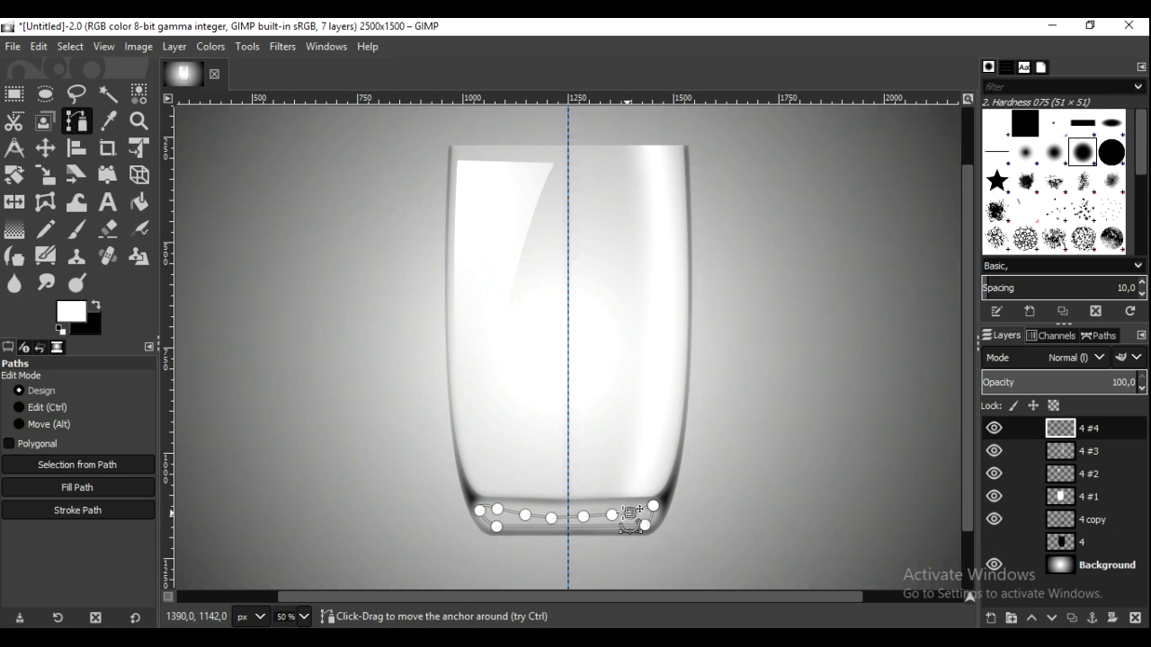
left_click(610, 517)
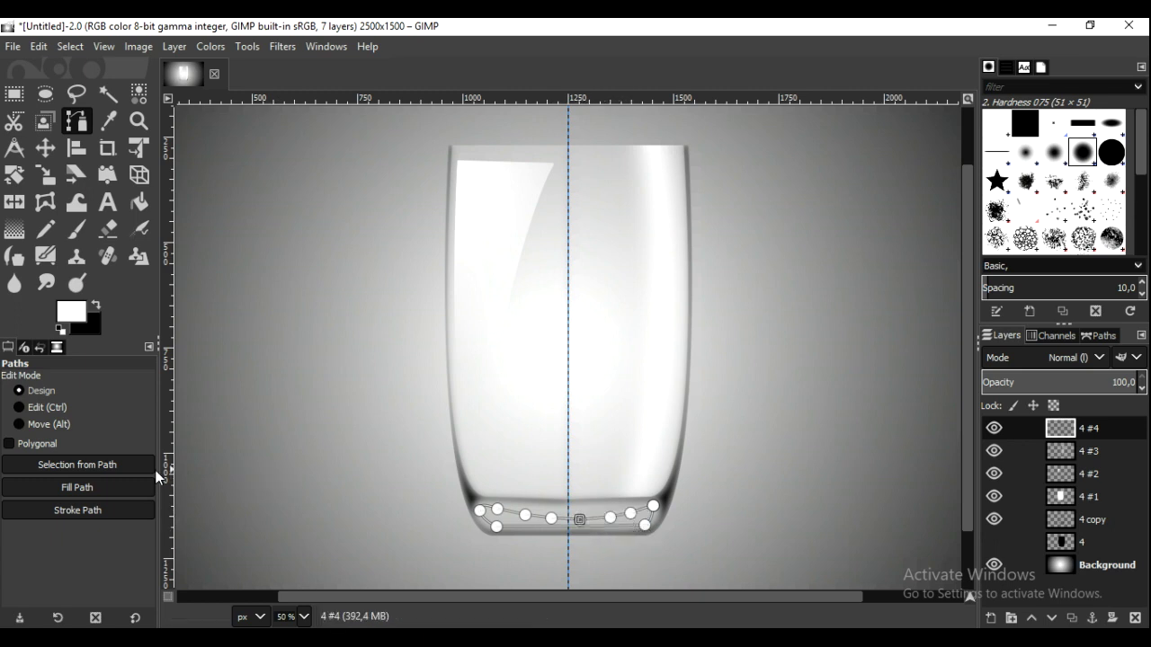
Step: Fill the rim path with solid white
left_click(129, 487)
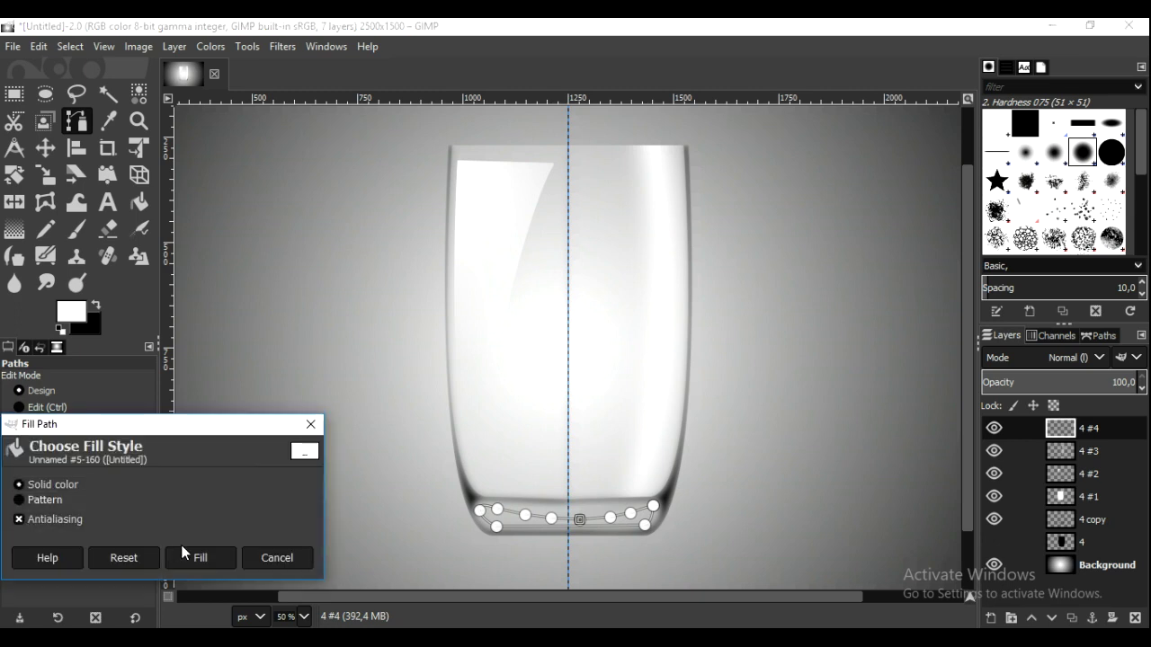
left_click(207, 561)
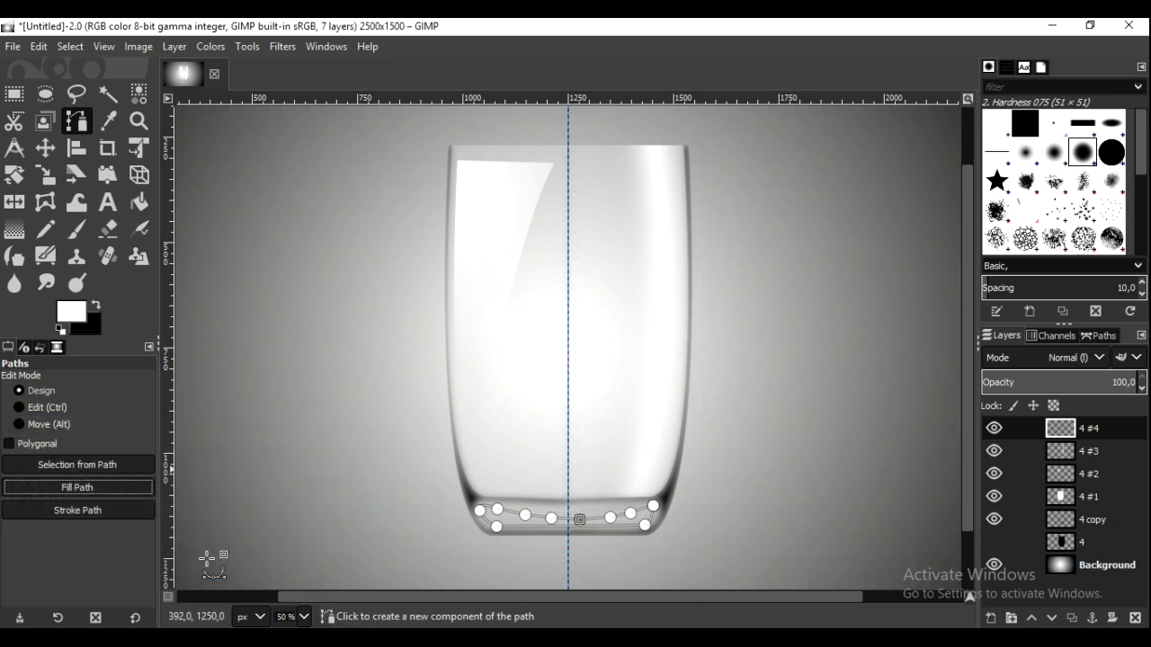
left_click(45, 148)
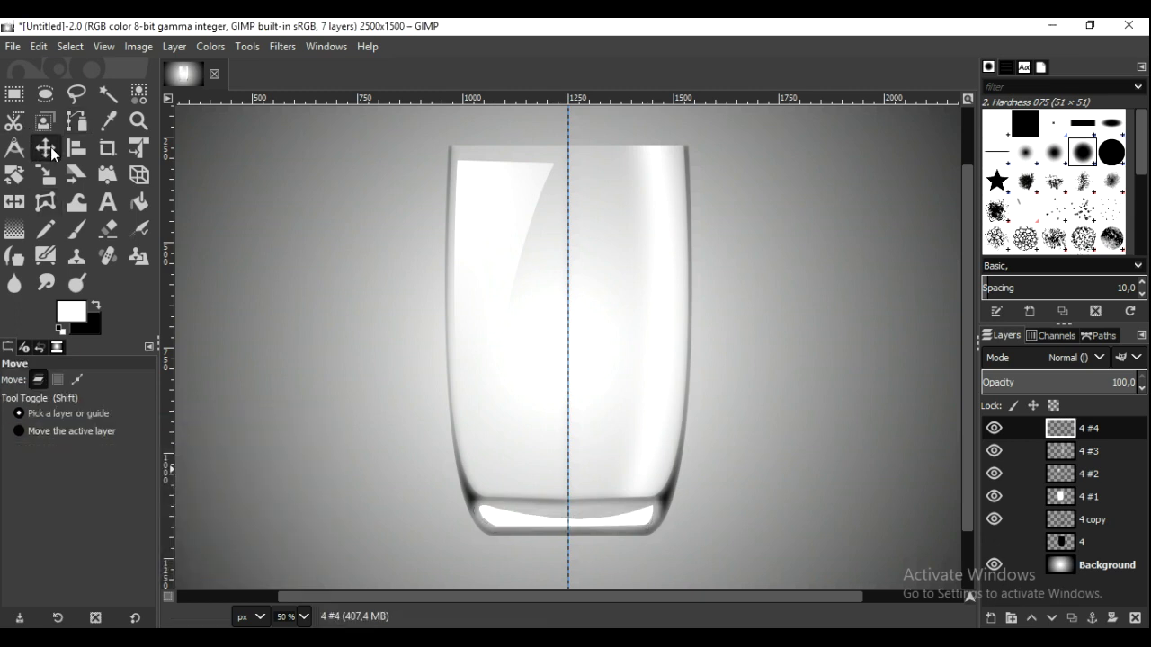
Step: Blur the white base band on layer 4 #4 with a Gaussian blur of size 5.47
left_click(288, 46)
mouse_move(359, 160)
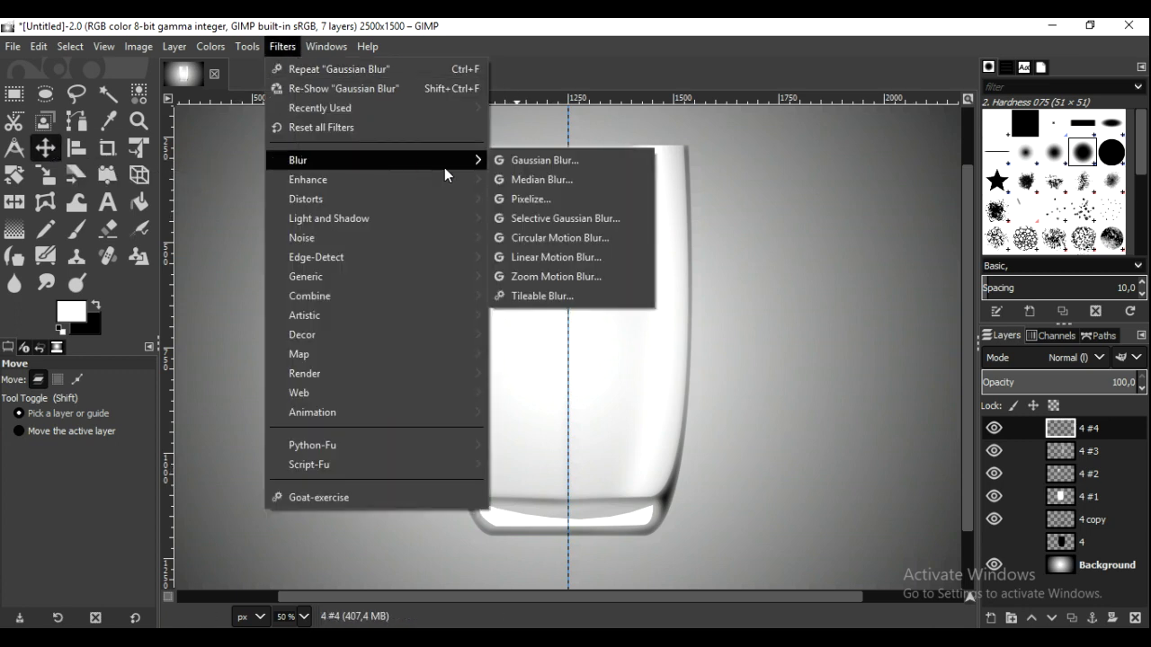
left_click(534, 162)
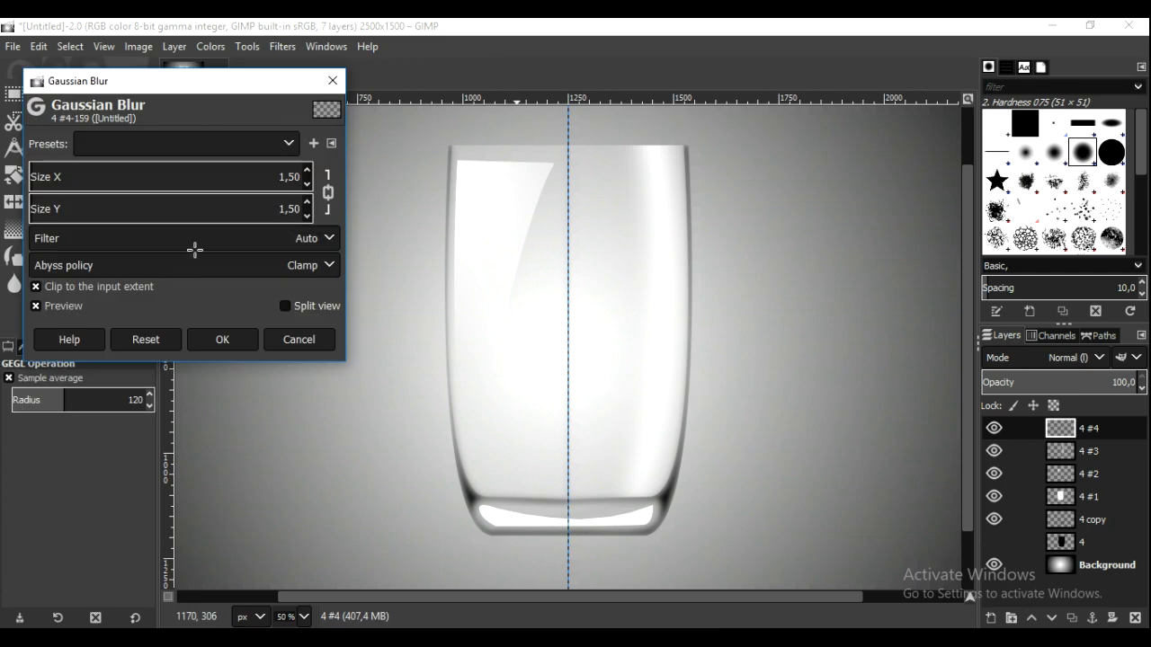
left_click_drag(54, 175, 69, 176)
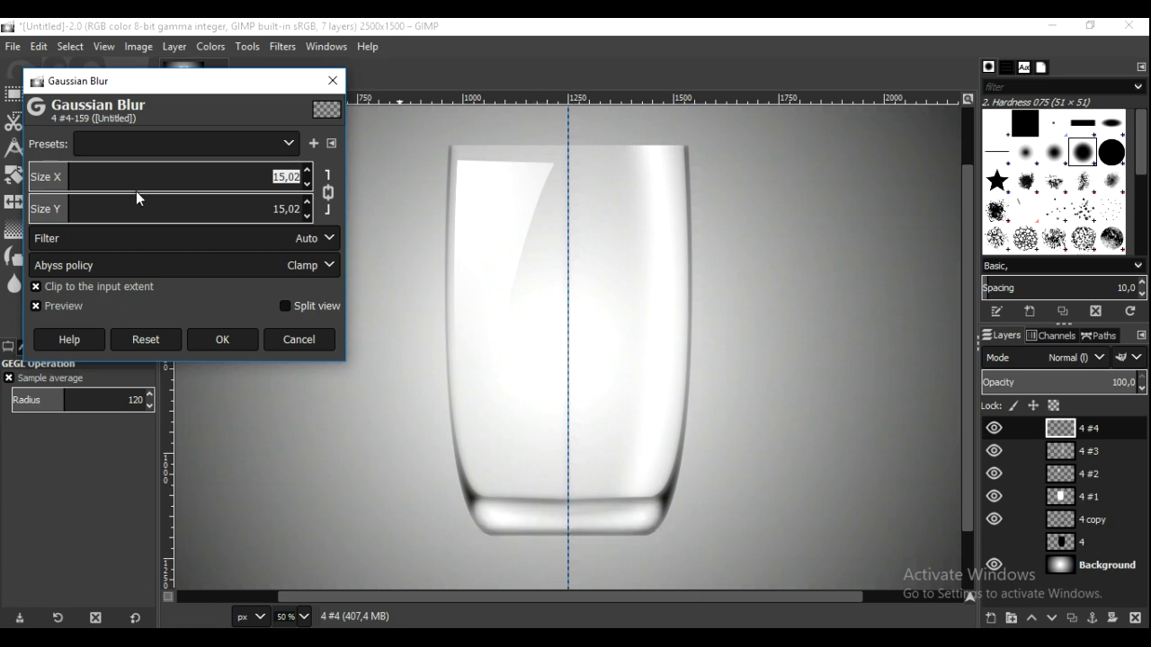
left_click(50, 177)
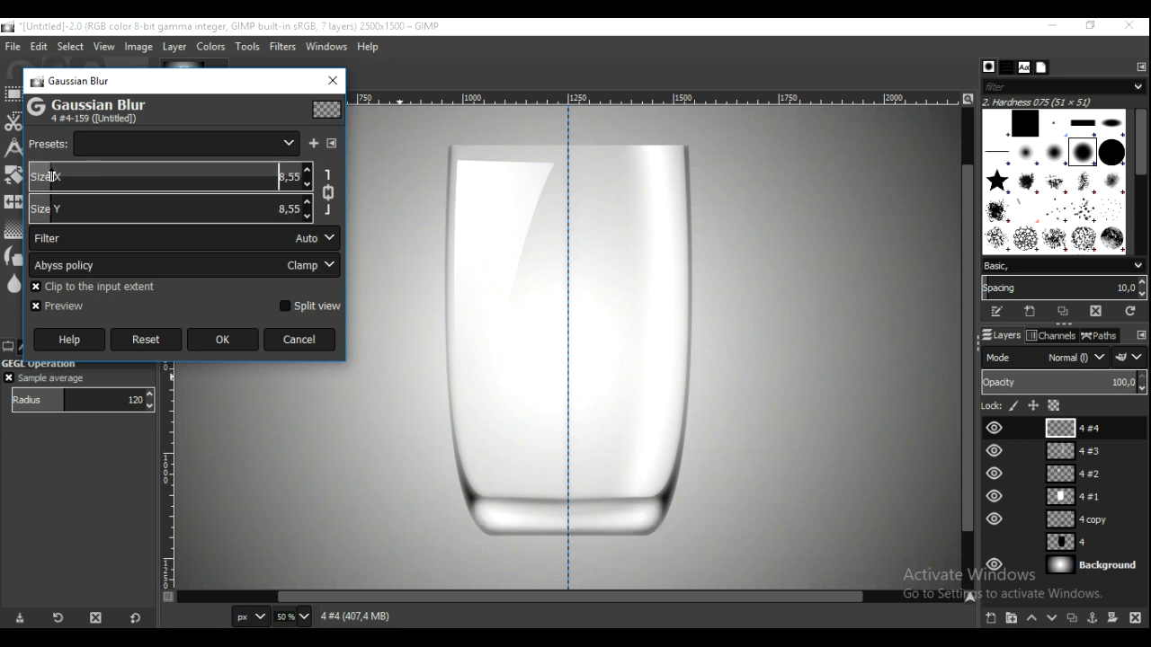
left_click_drag(49, 177, 47, 176)
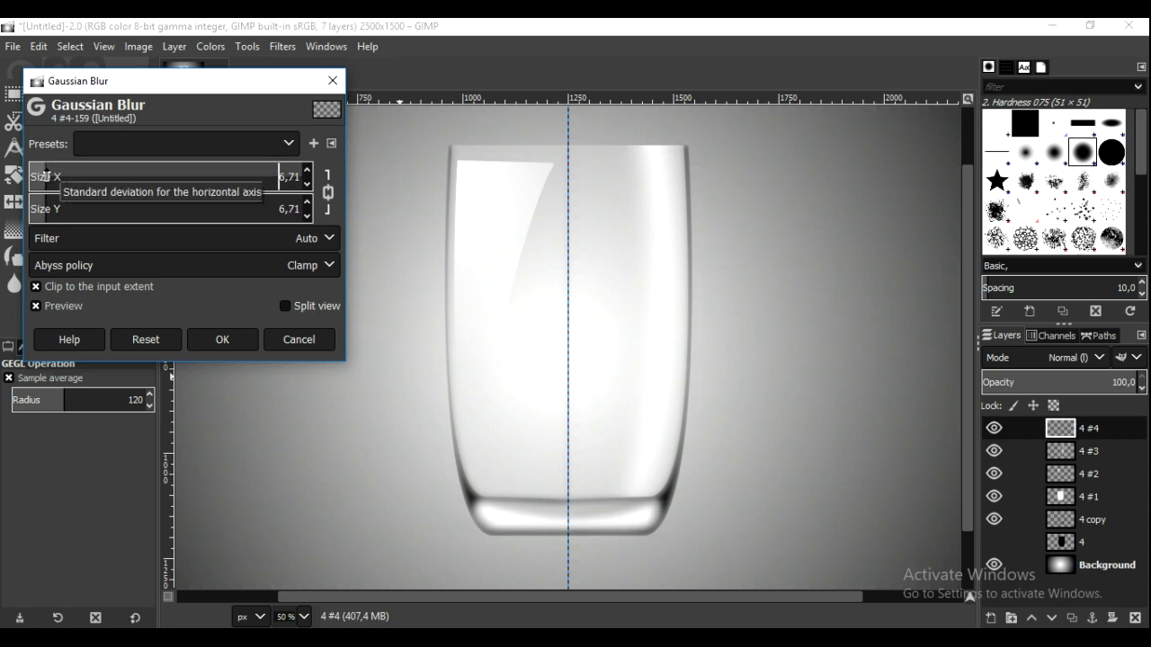
left_click_drag(47, 177, 44, 176)
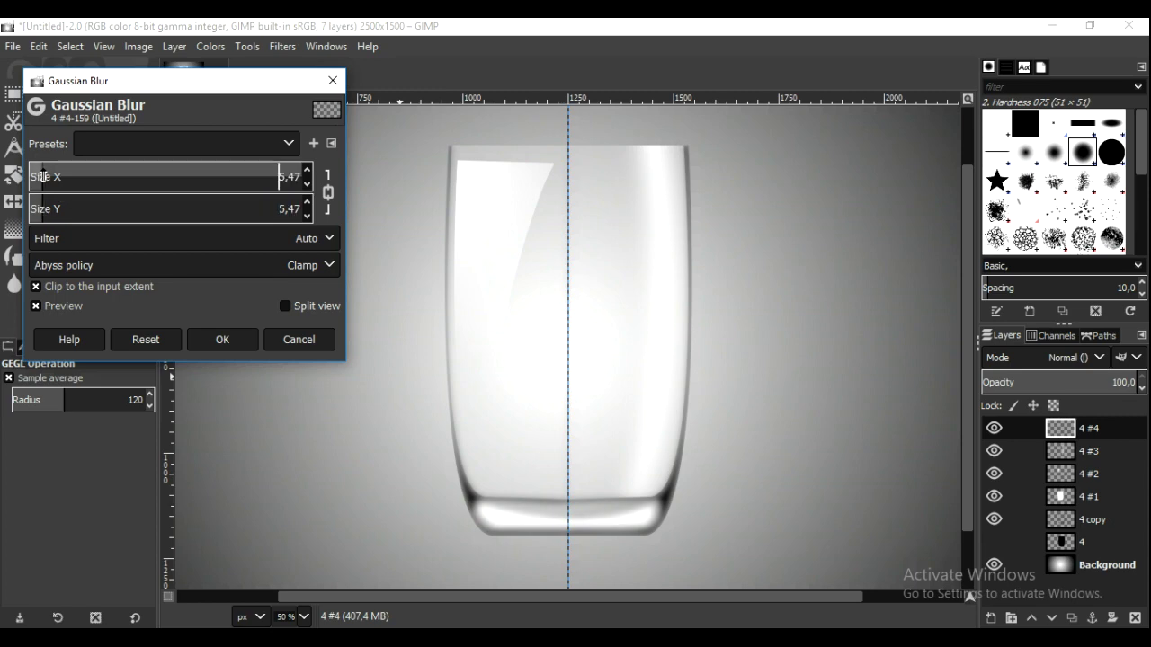
left_click(210, 336)
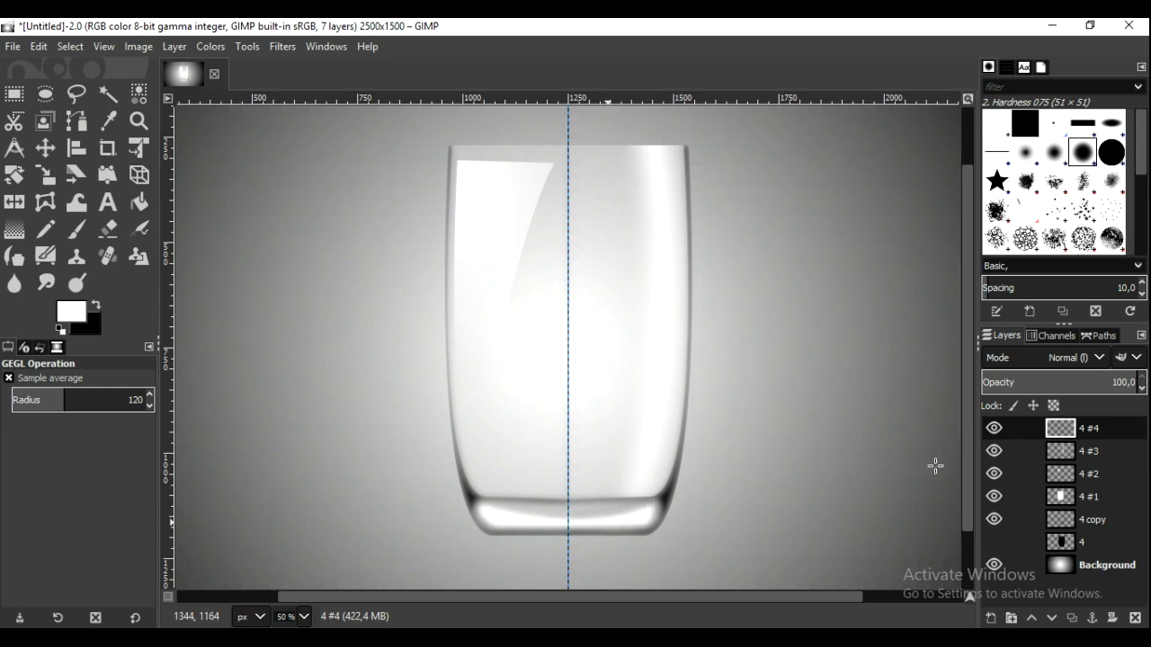
left_click(991, 619)
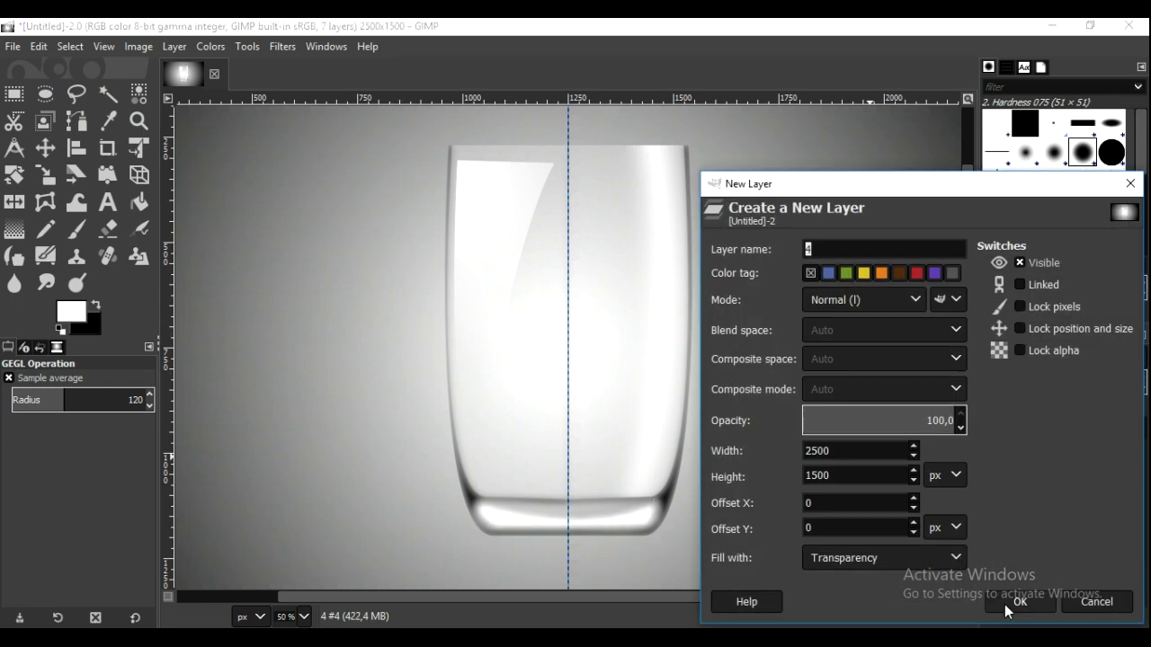
Step: Add layer 4 #5 and trace a path along the inside of the glass bottom
left_click(1005, 604)
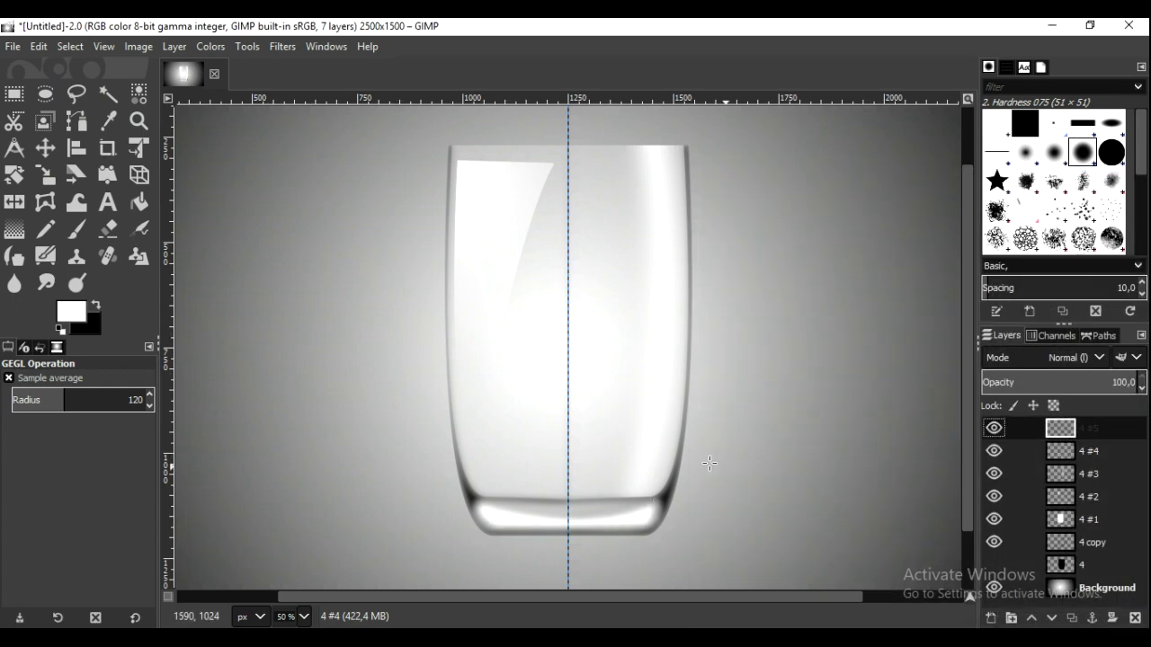
left_click(76, 120)
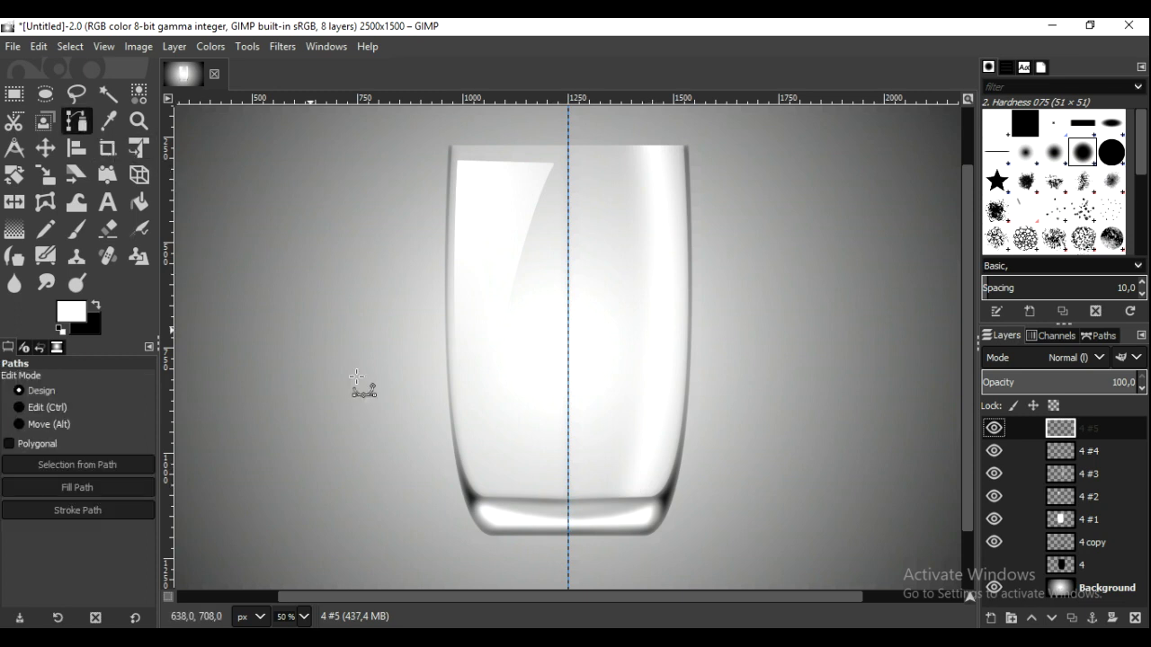
left_click(580, 519)
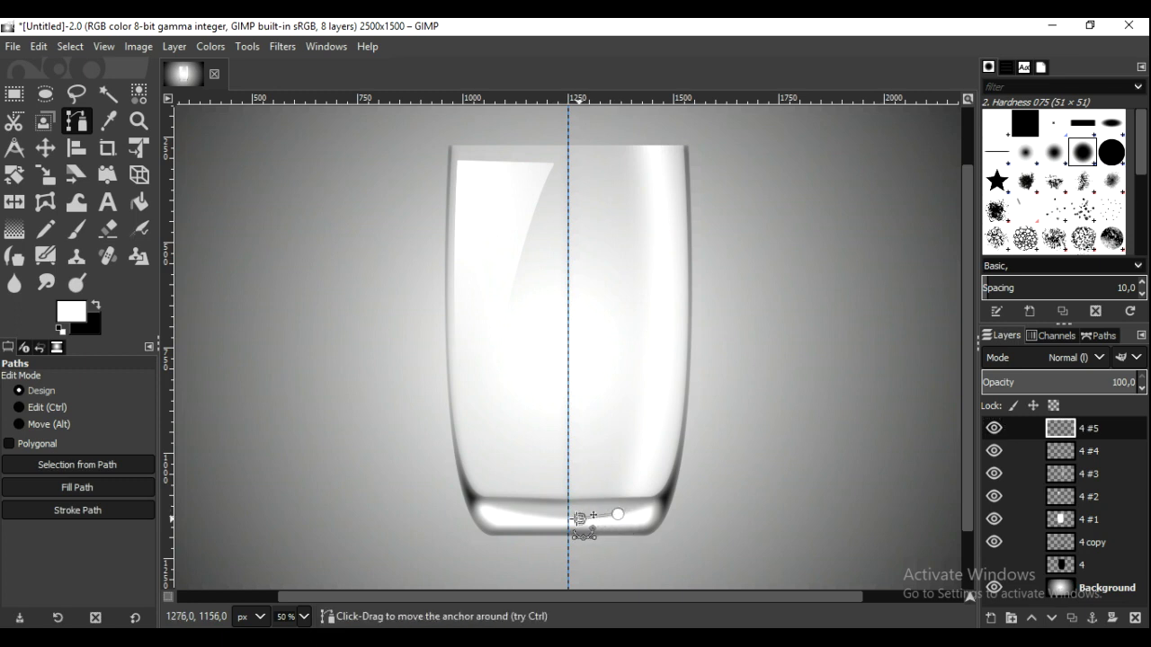
left_click(530, 515)
left_click(577, 510)
left_click(597, 510)
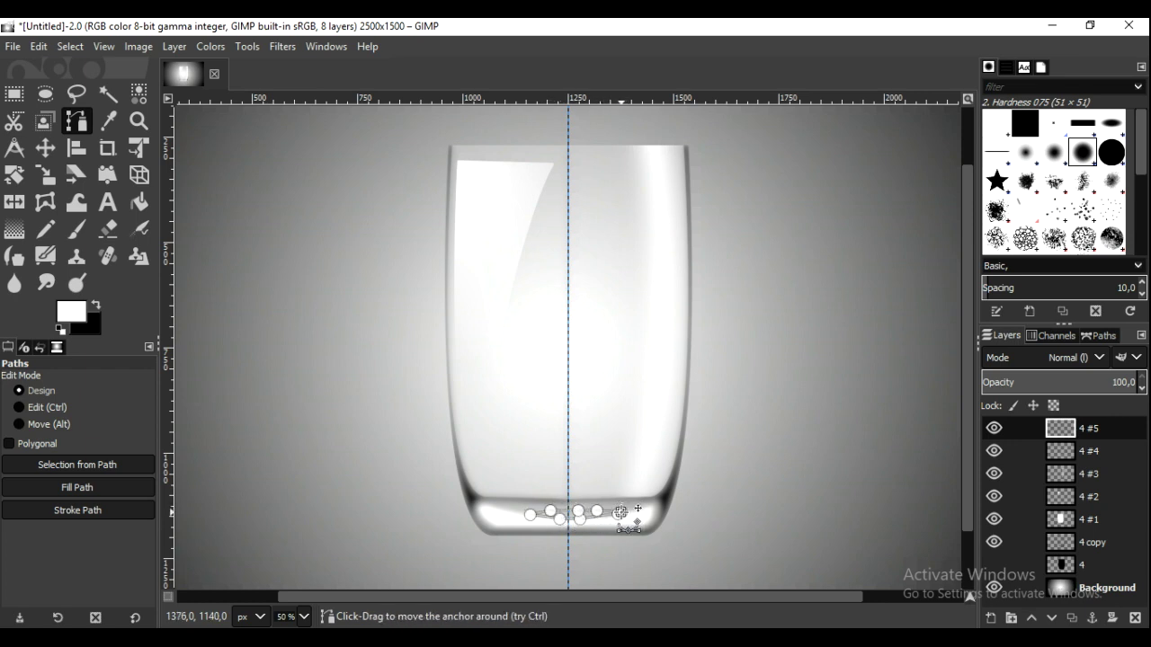
left_click_drag(530, 514, 519, 512)
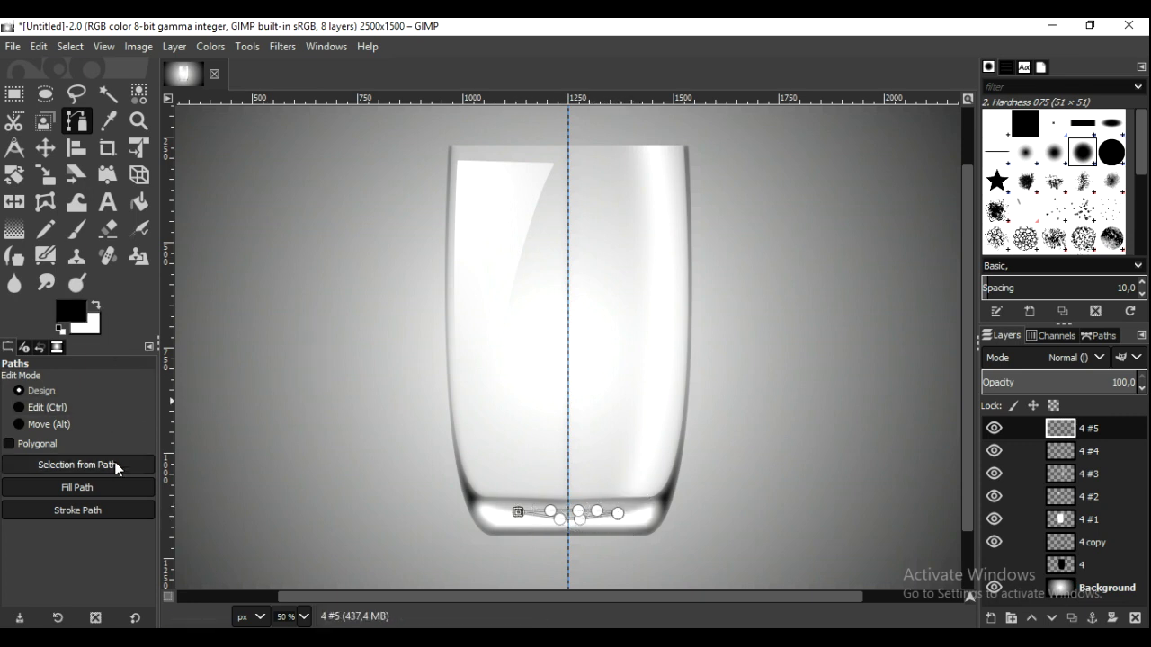
Step: Fill the path with foreground black to form a thin curved band
left_click(115, 486)
left_click(206, 557)
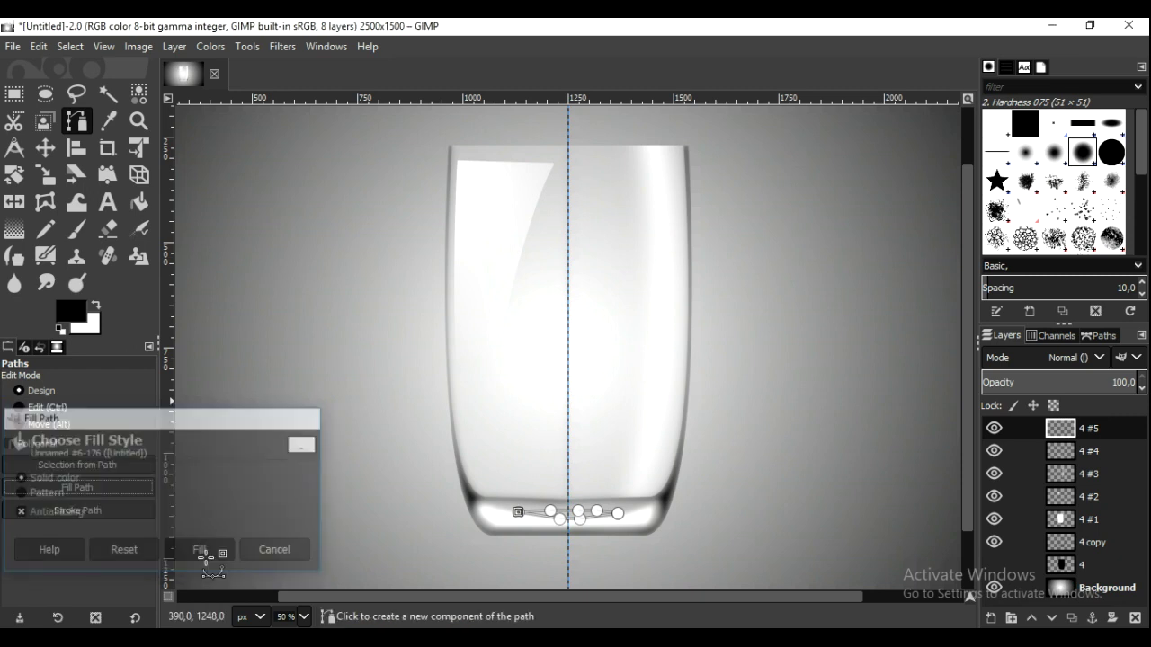
left_click(45, 148)
left_click(277, 53)
mouse_move(373, 160)
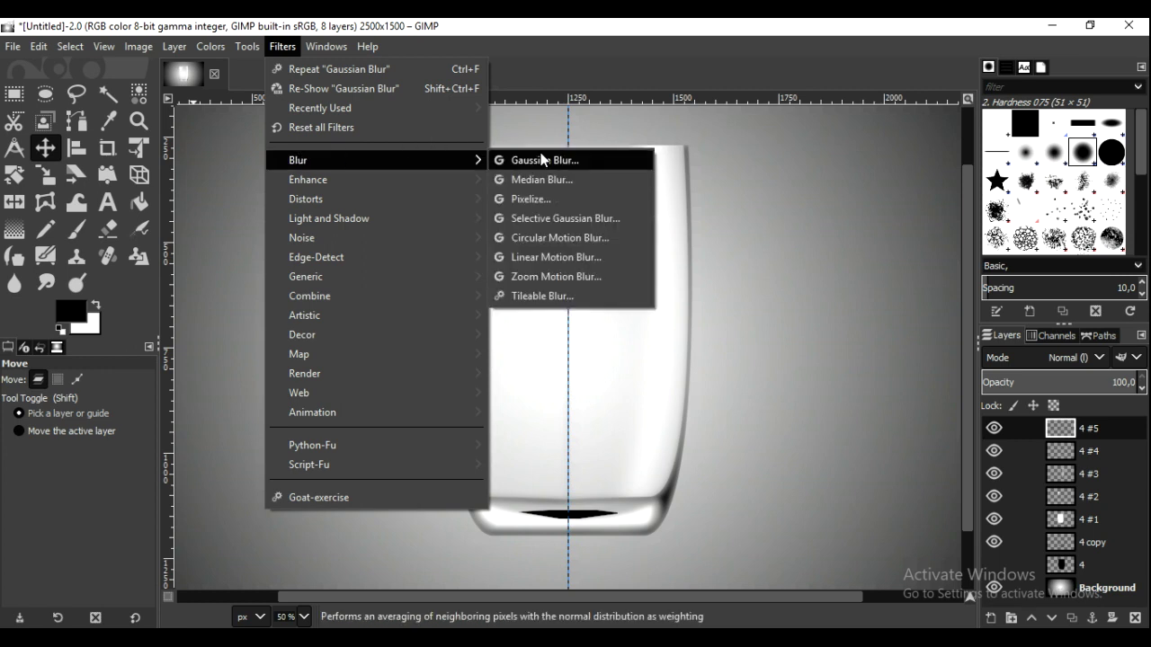
Step: Apply a Gaussian blur of 11.32 to the black base band on layer 4 #5
left_click(544, 160)
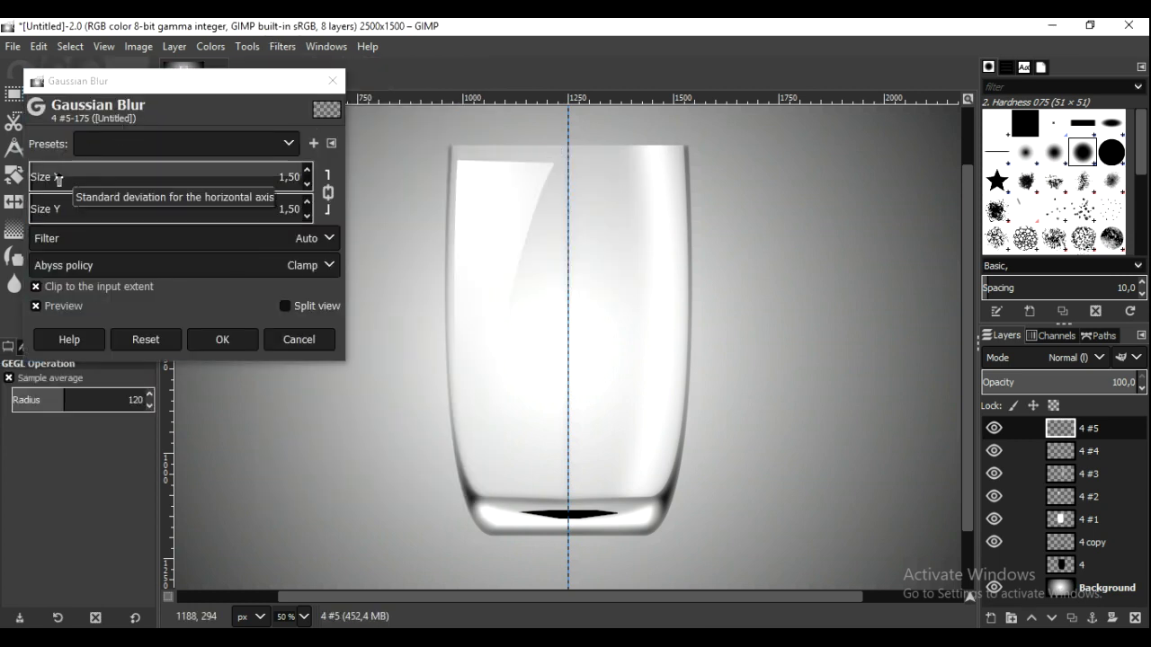
left_click(59, 180)
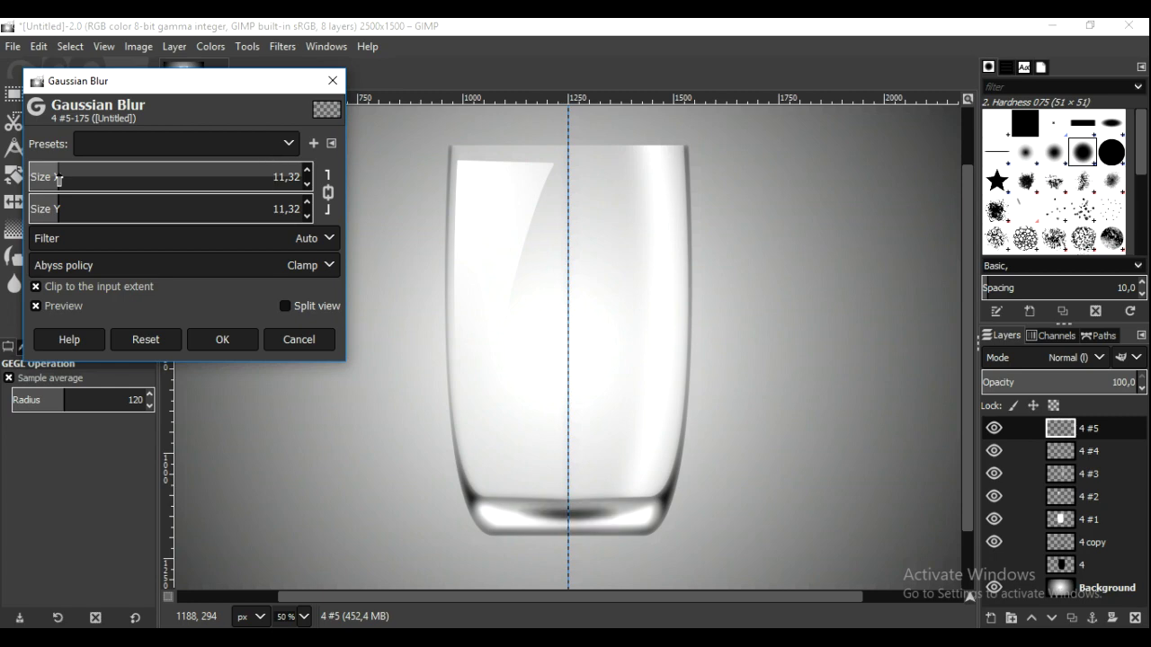
left_click(221, 340)
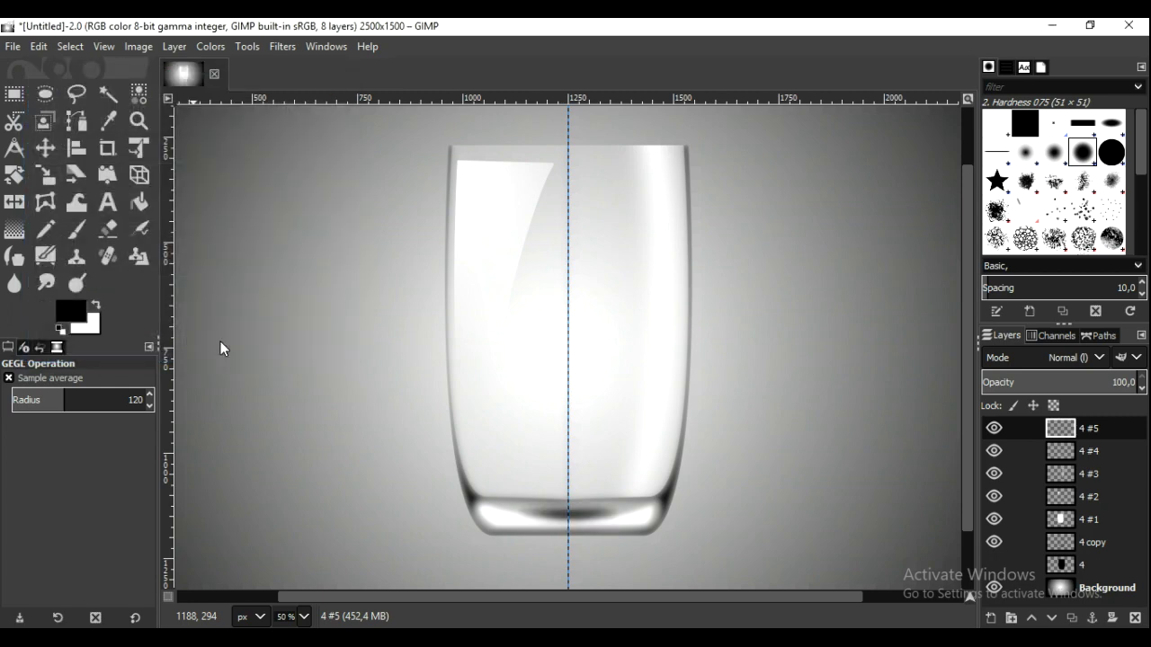
left_click(304, 616)
left_click(302, 547)
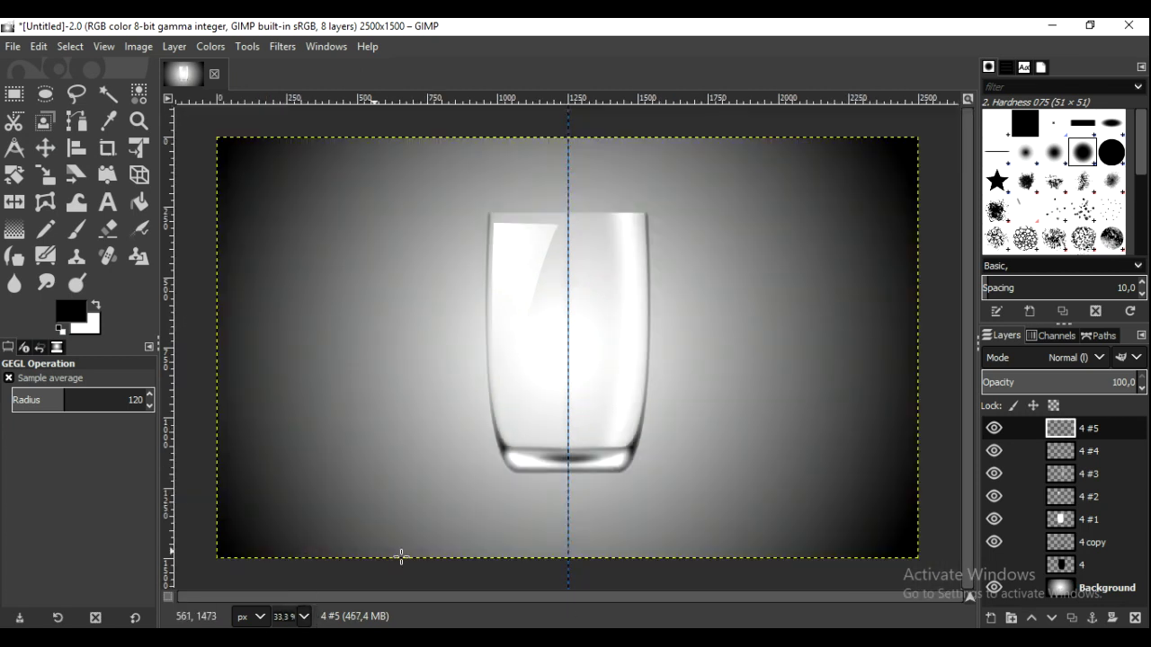
Step: Select a thin unfeathered ellipse across the glass top and cut it from layer 4 copy
left_click(45, 94)
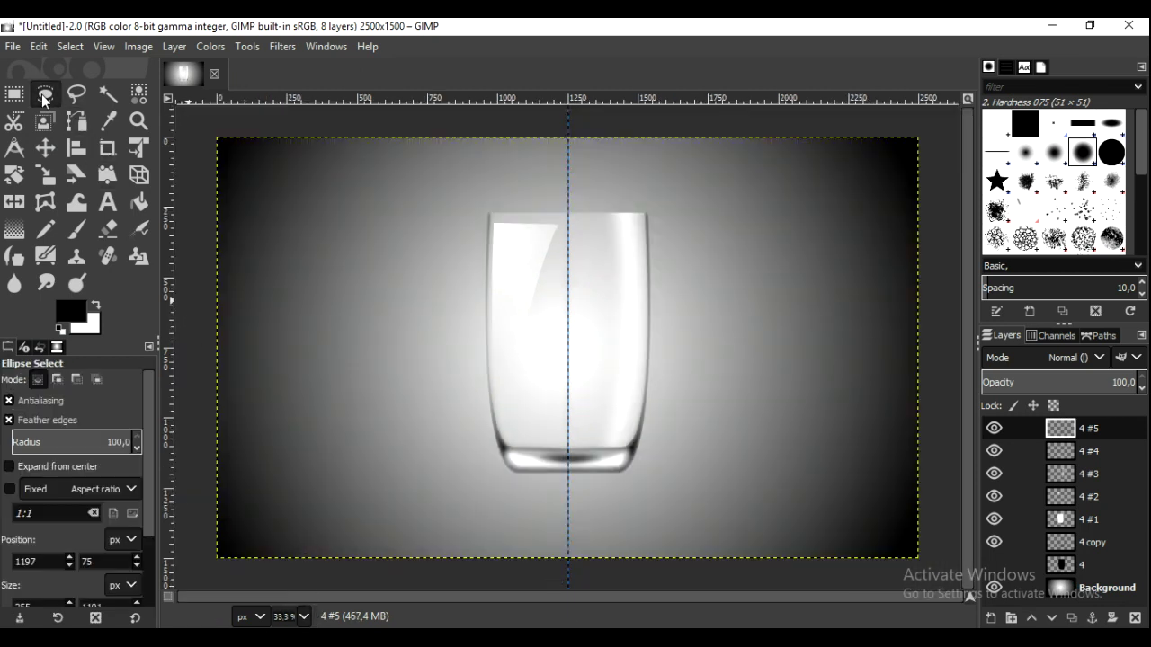
left_click(63, 420)
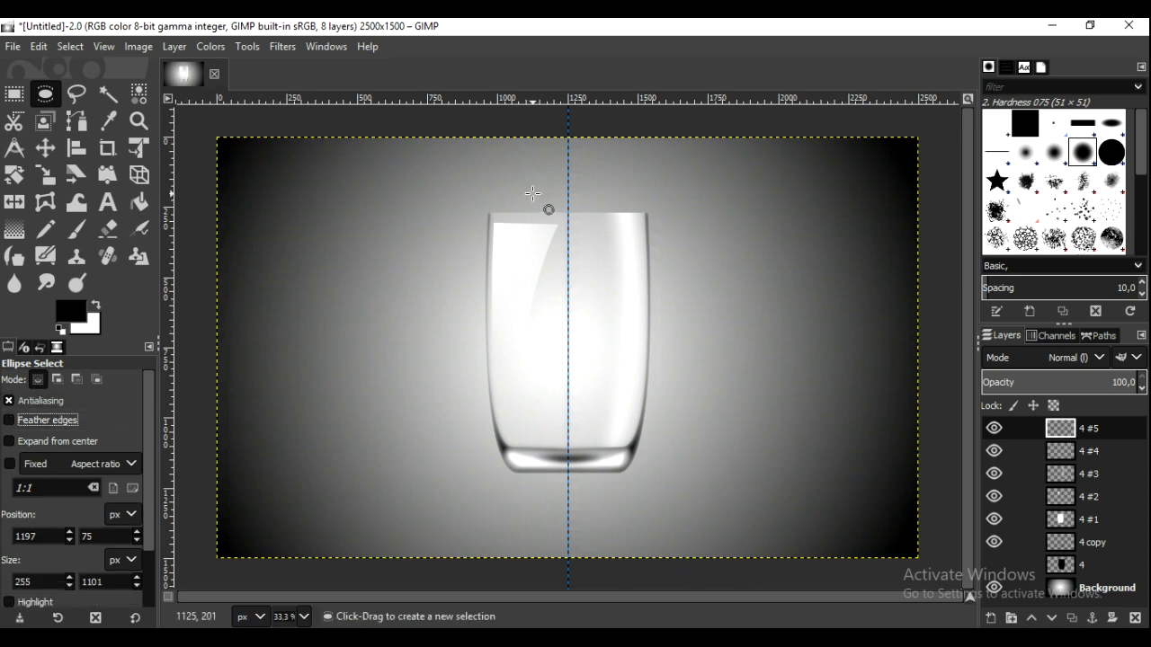
mouse_move(488, 193)
left_mouse_down()
mouse_move(663, 221)
mouse_move(584, 212)
left_mouse_up()
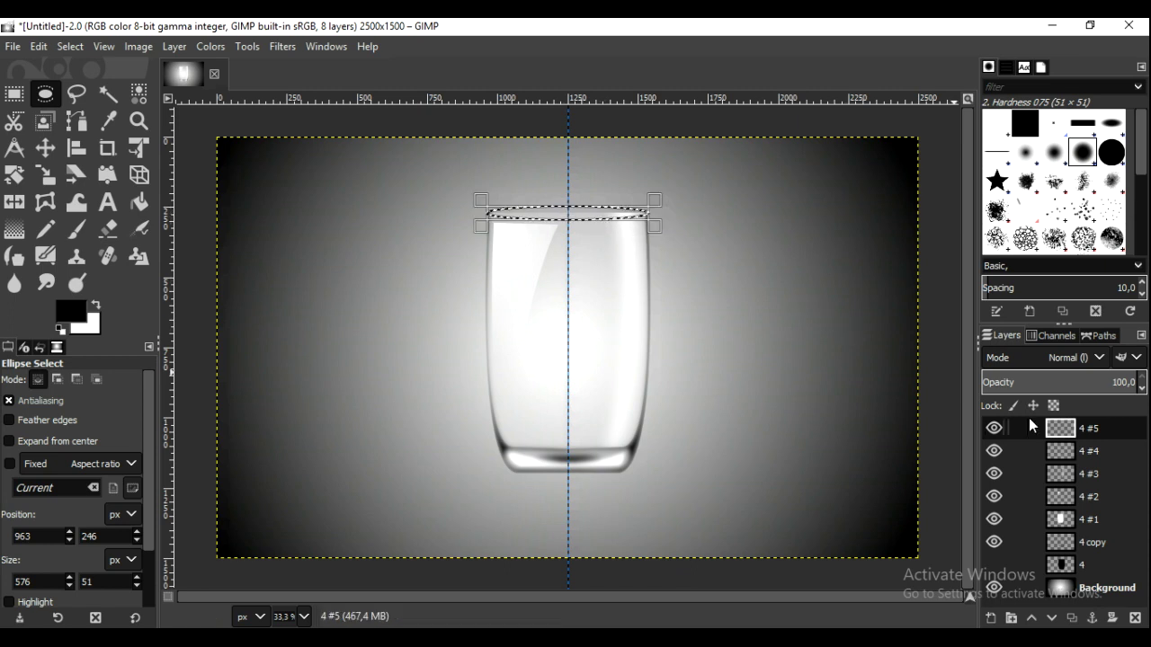
left_click(1069, 543)
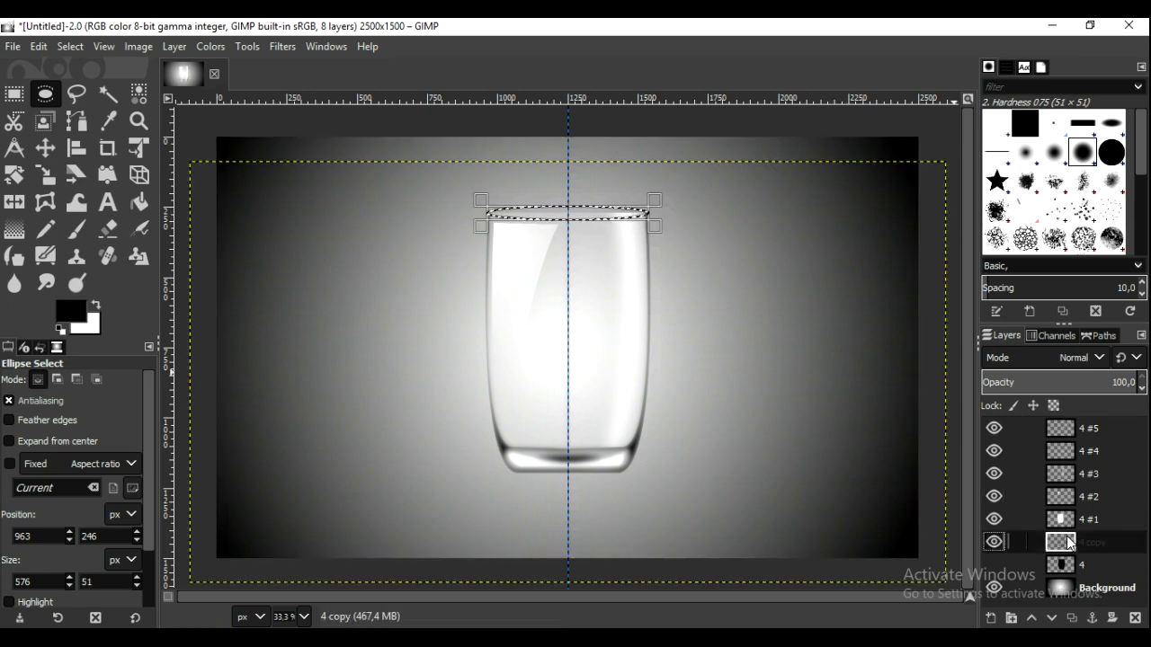
left_click(39, 45)
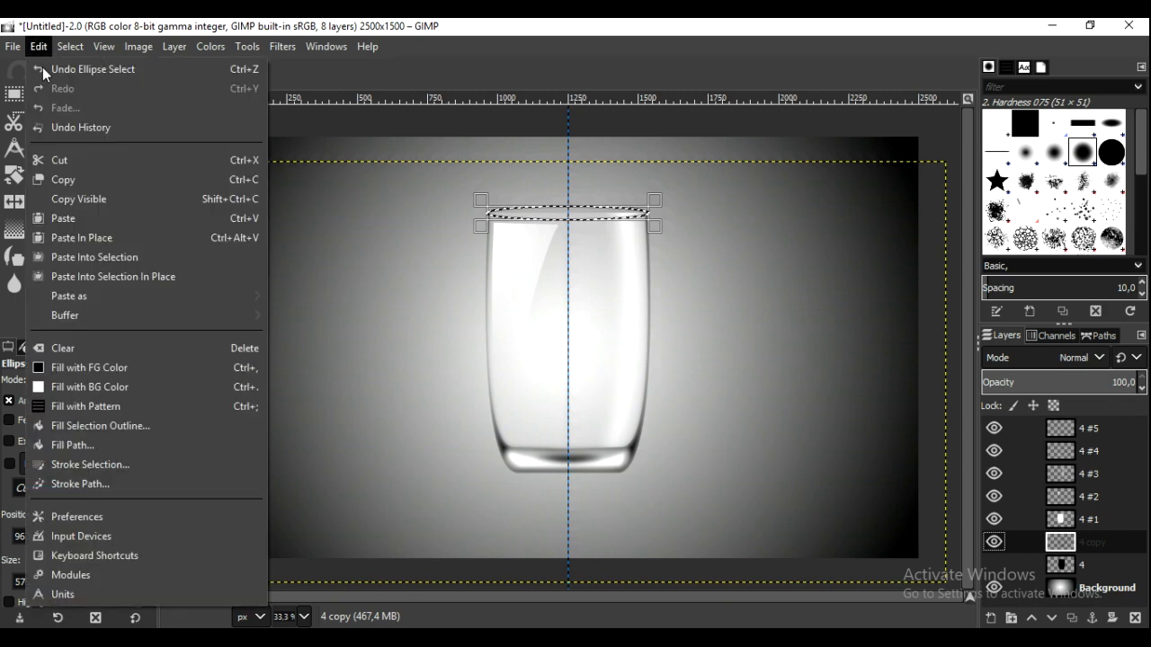
left_click(54, 162)
Step: Cut the same ellipse area from layers 4 #1, 4 #2 and 4 #3
left_click(1025, 518)
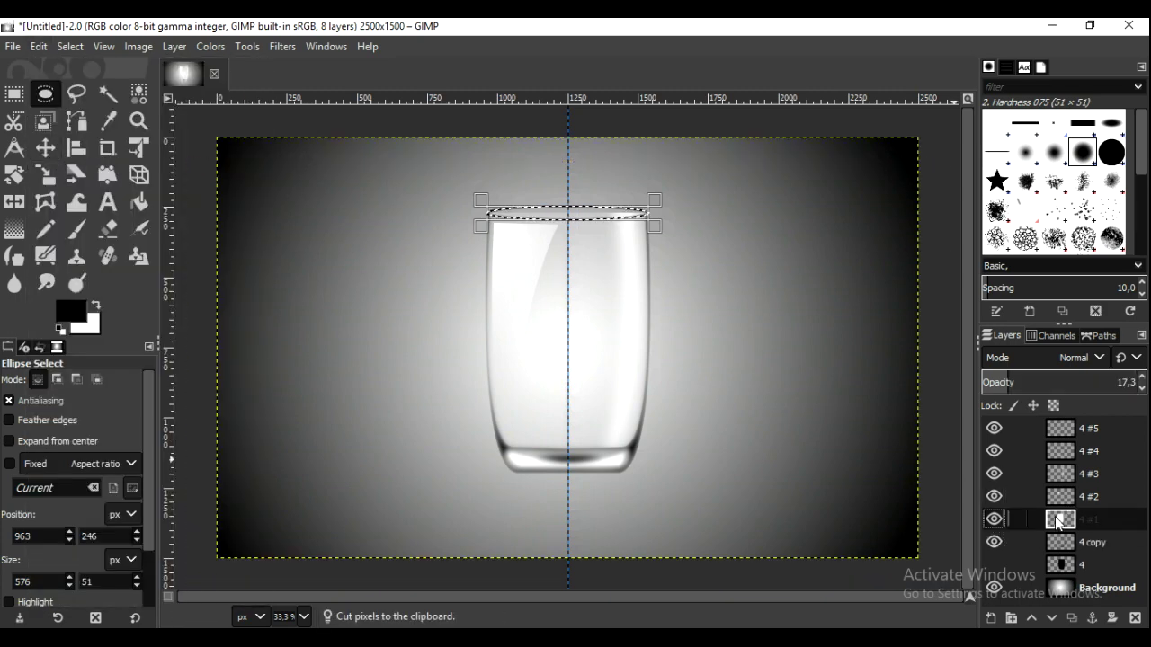
left_click(38, 46)
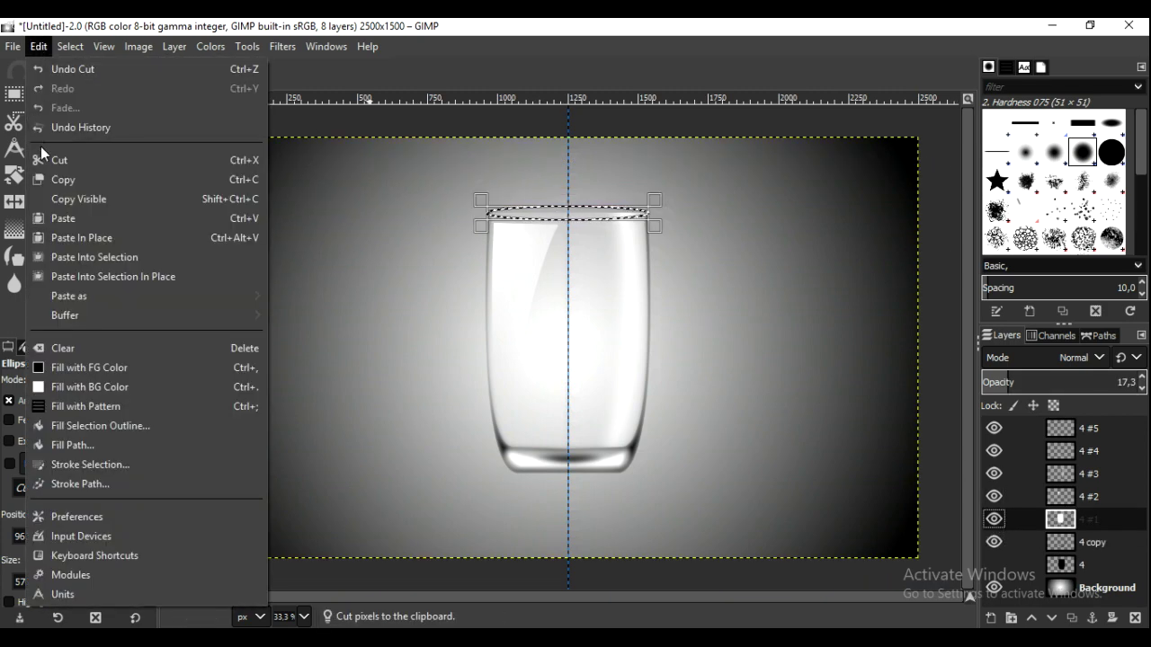
left_click(54, 160)
left_click(1063, 498)
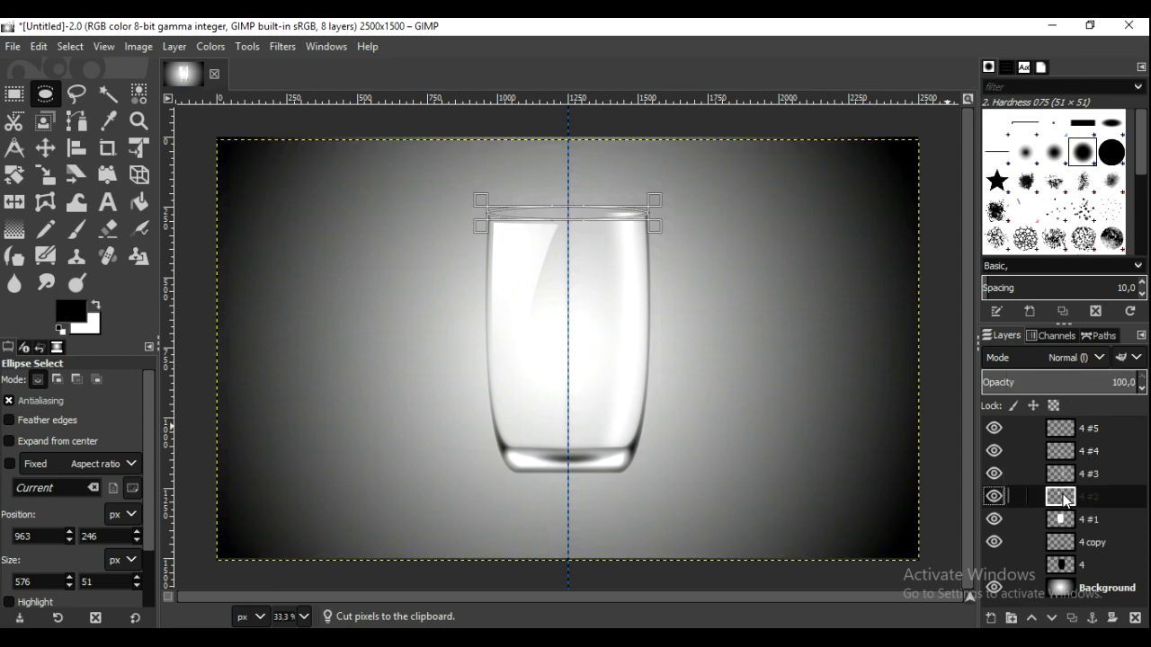
left_click(37, 45)
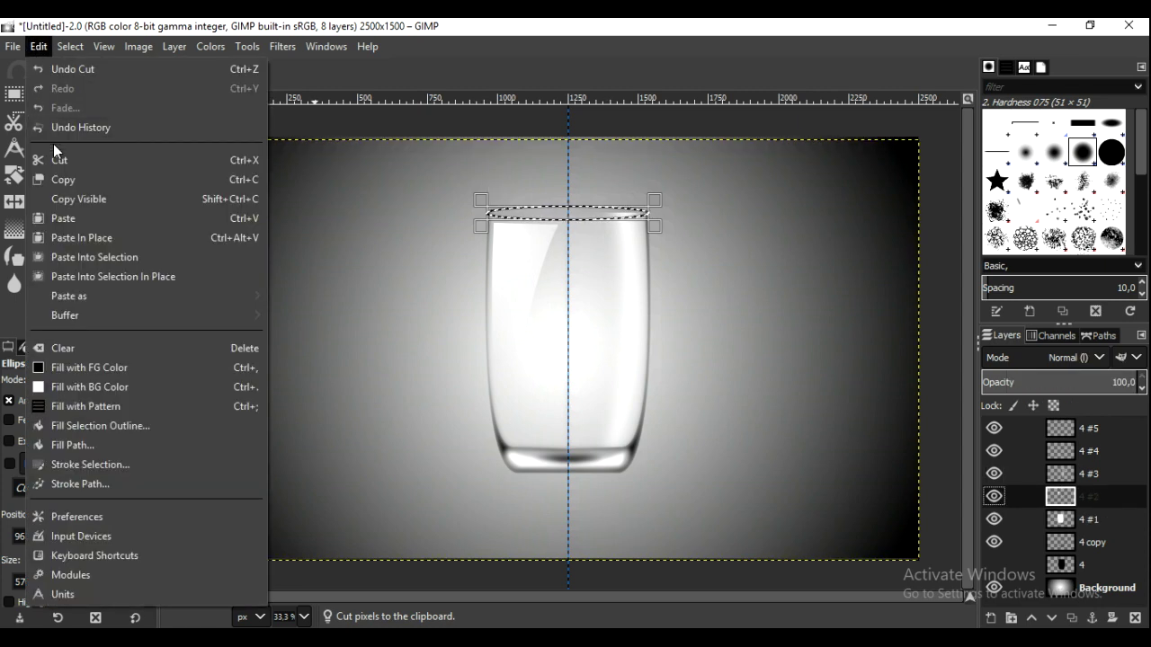
left_click(98, 160)
left_click(1070, 477)
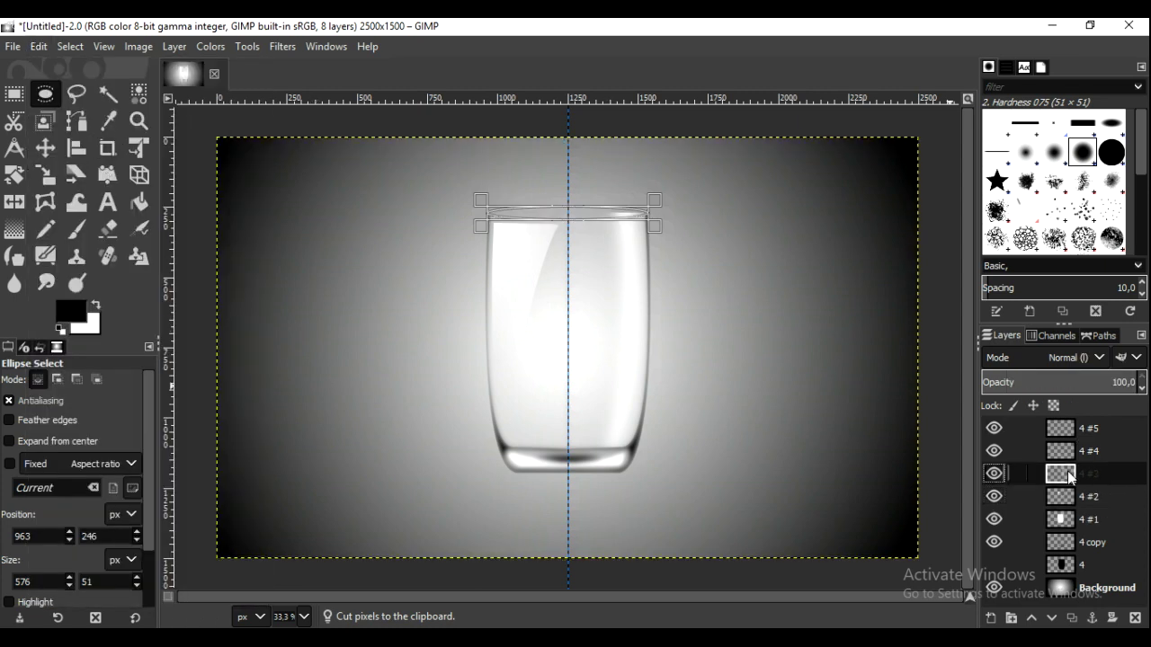
left_click(39, 46)
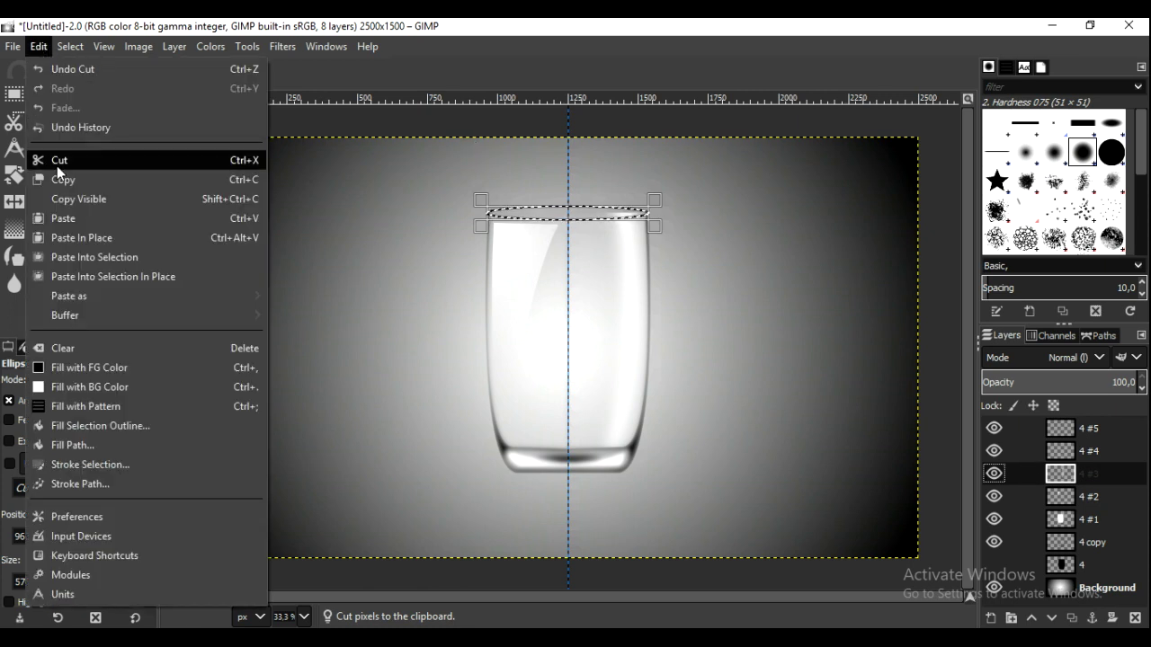
left_click(57, 166)
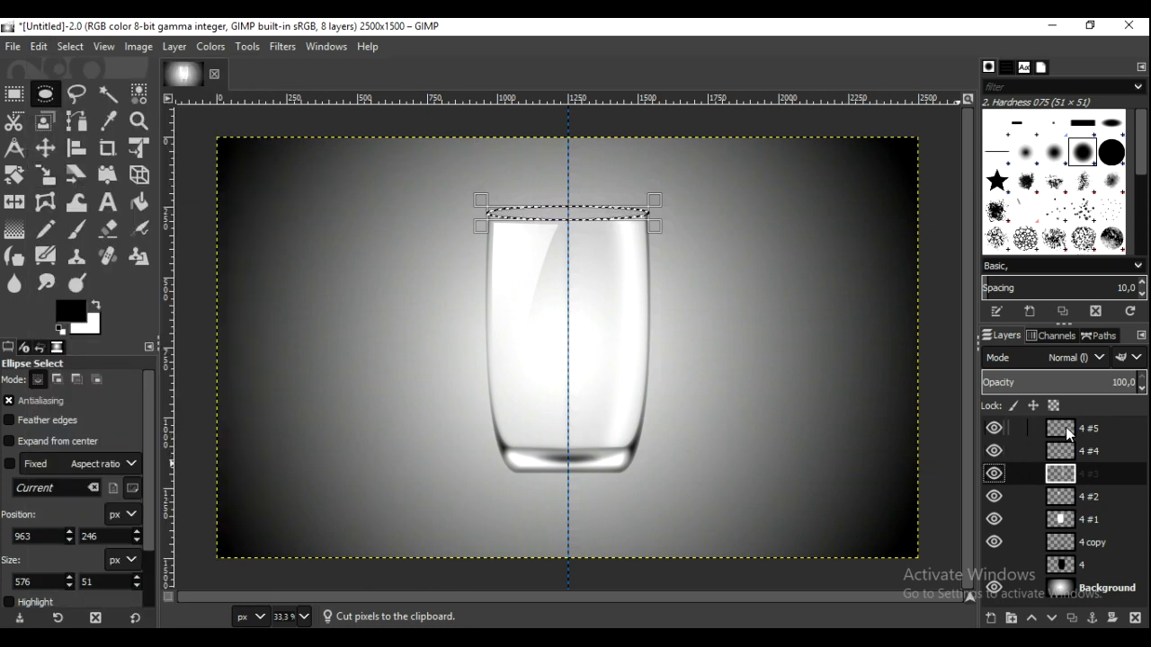
Step: Add layer 4 #6, nudge the rim ellipse, and fill it with black foreground colour
left_click(991, 618)
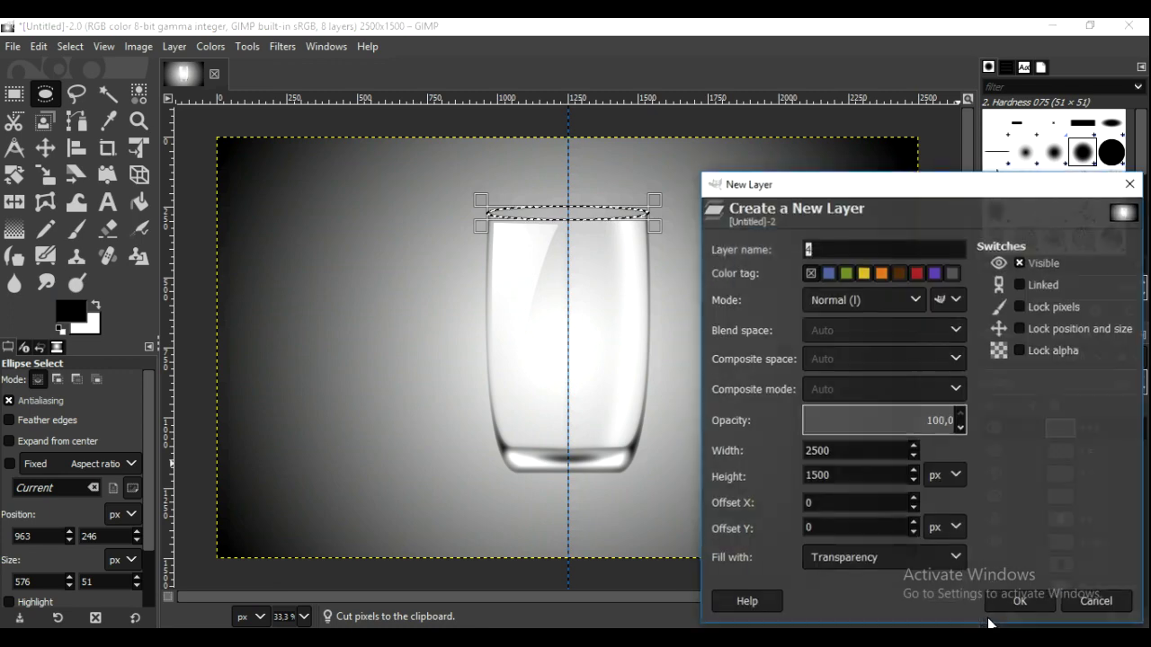
left_click(1023, 607)
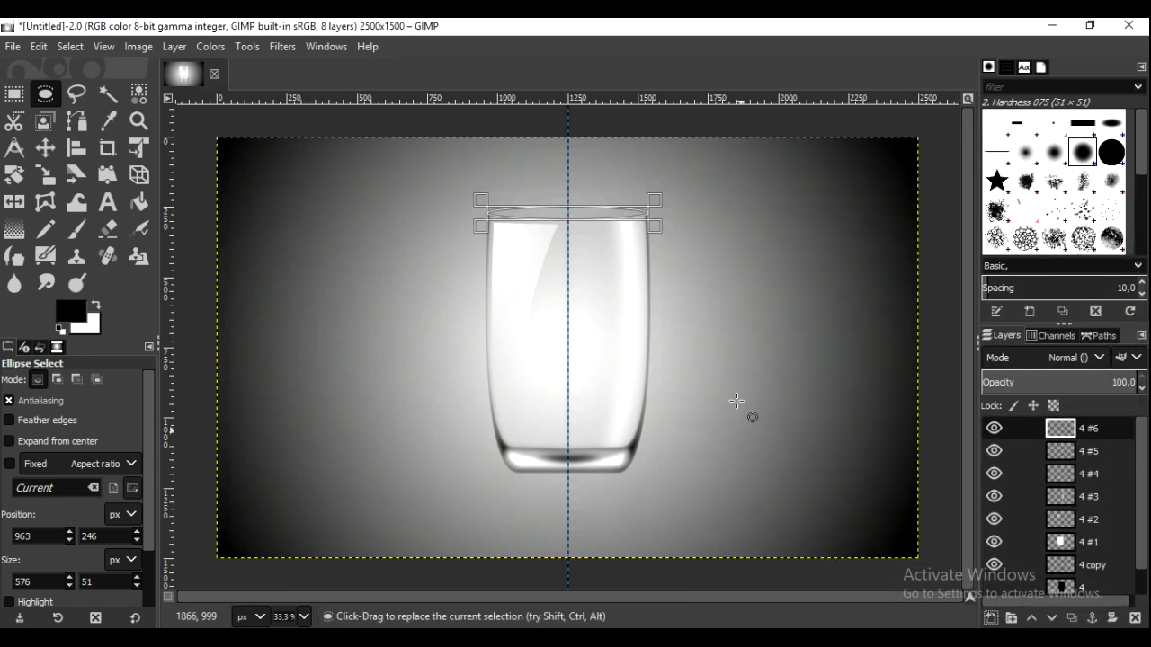
left_click_drag(568, 203, 568, 206)
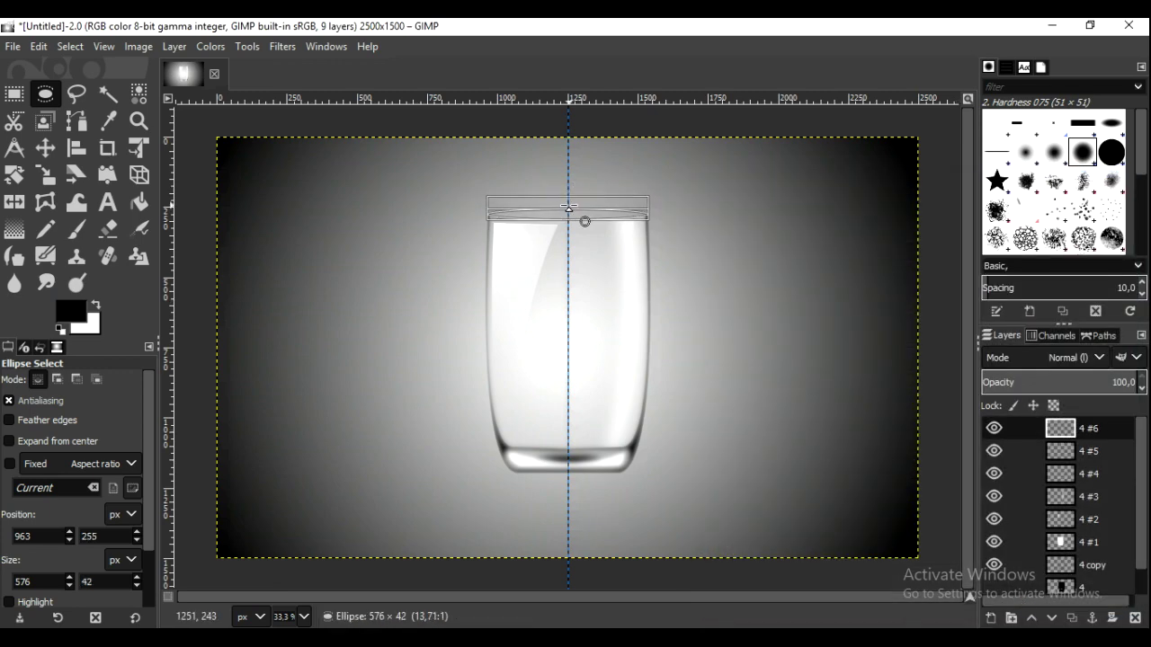
left_click(36, 46)
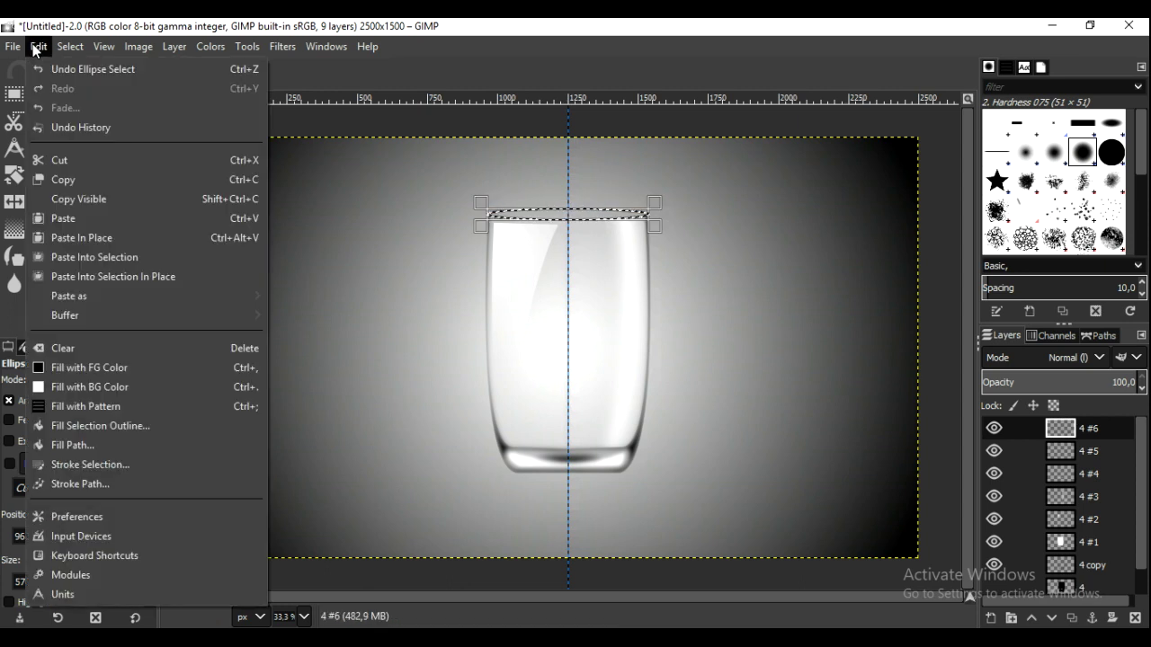
left_click(81, 367)
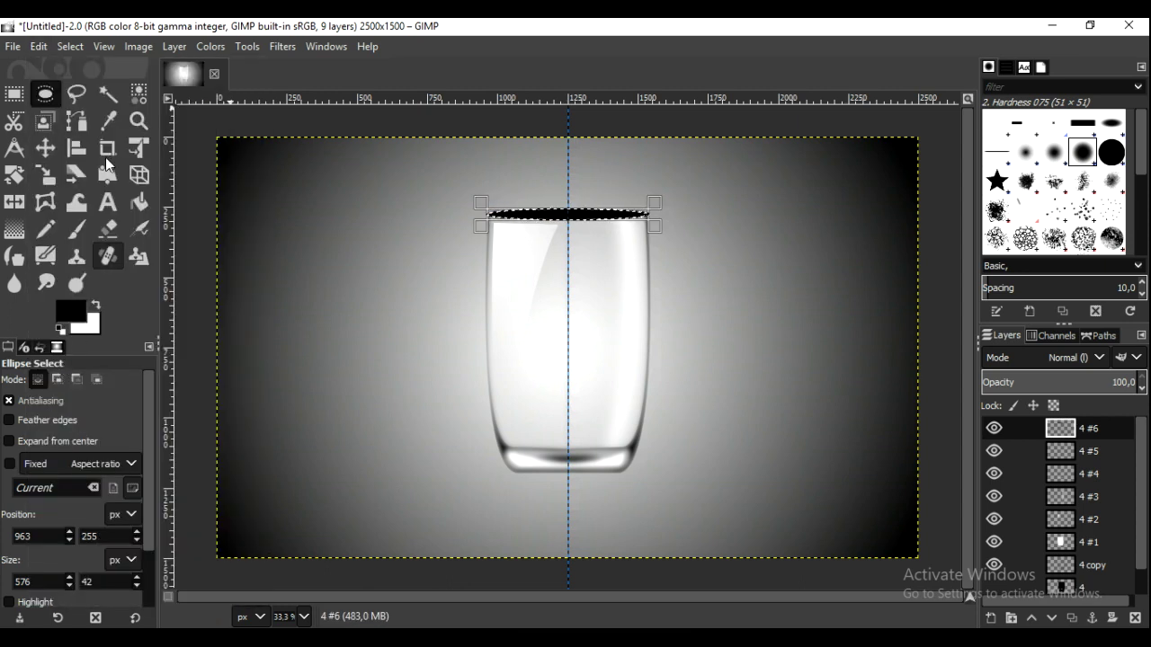
Step: Shrink the selection by 2 px, cut the interior, and deselect, leaving a thin ring
left_click(71, 46)
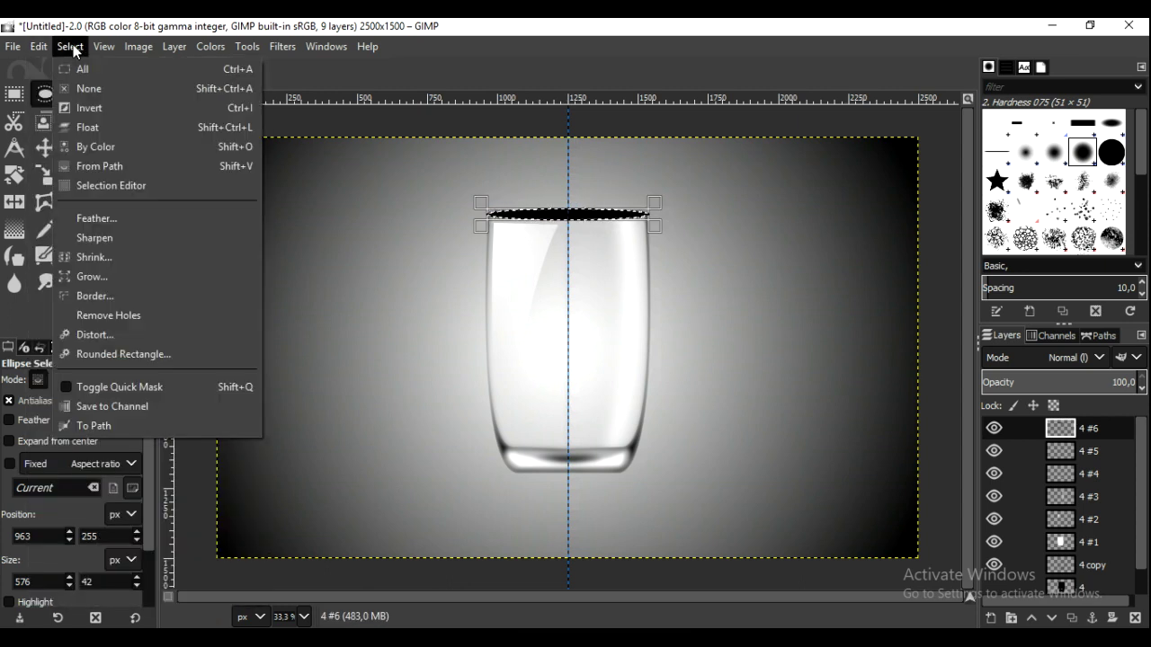
left_click(109, 258)
left_click(181, 335)
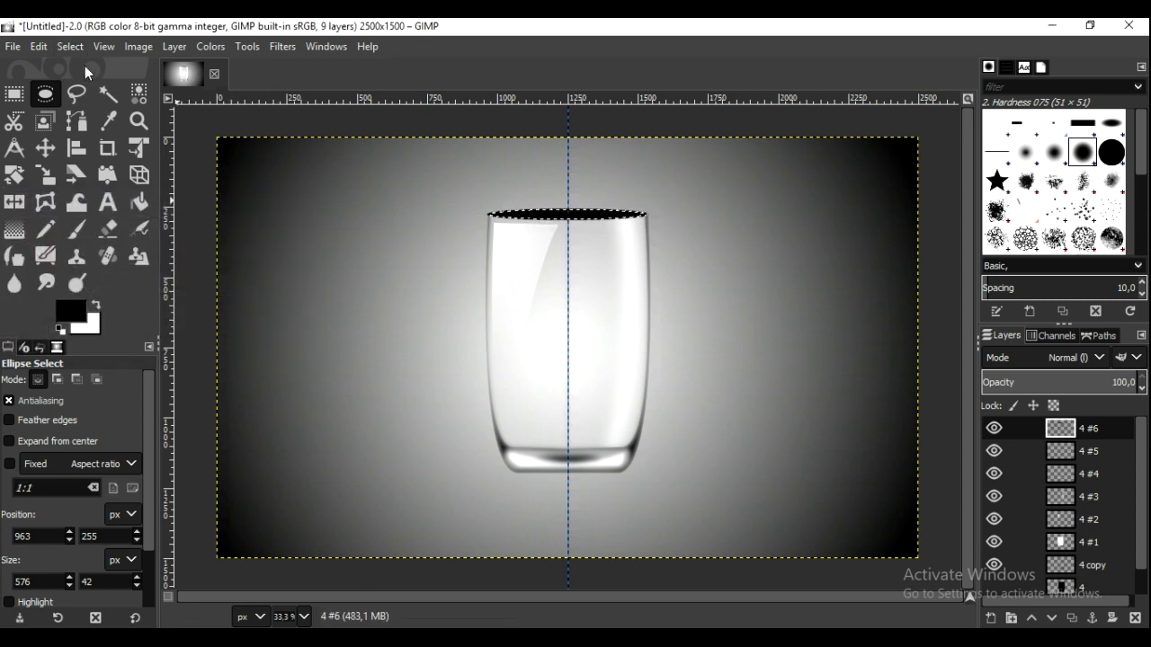
left_click(45, 47)
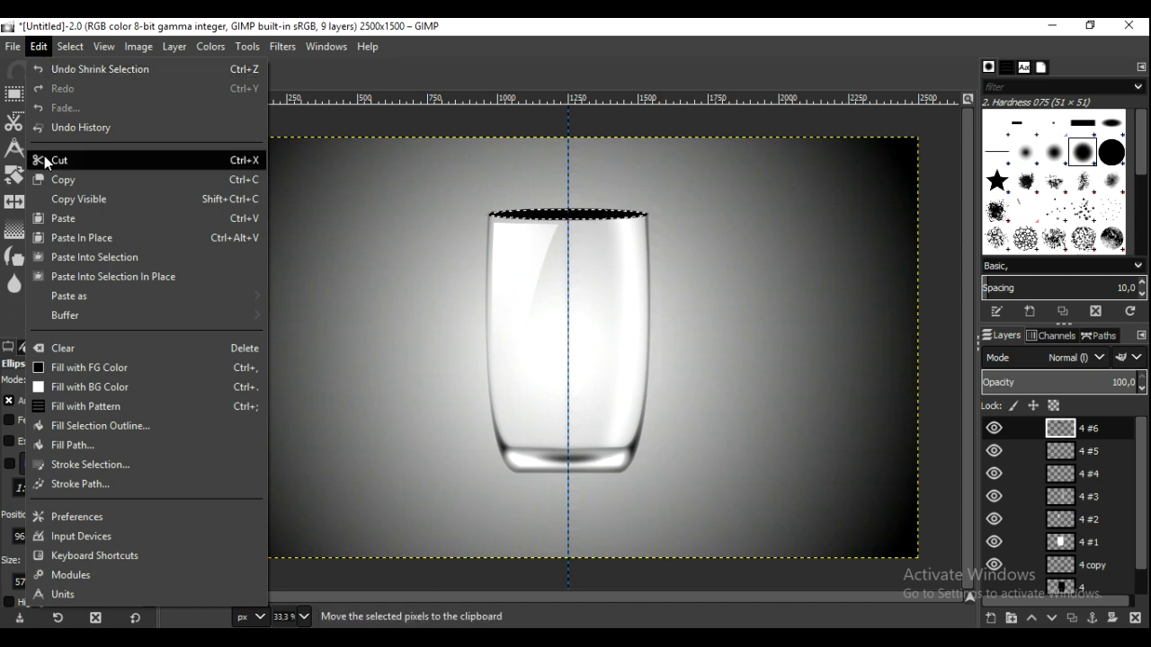
left_click(44, 155)
left_click(70, 46)
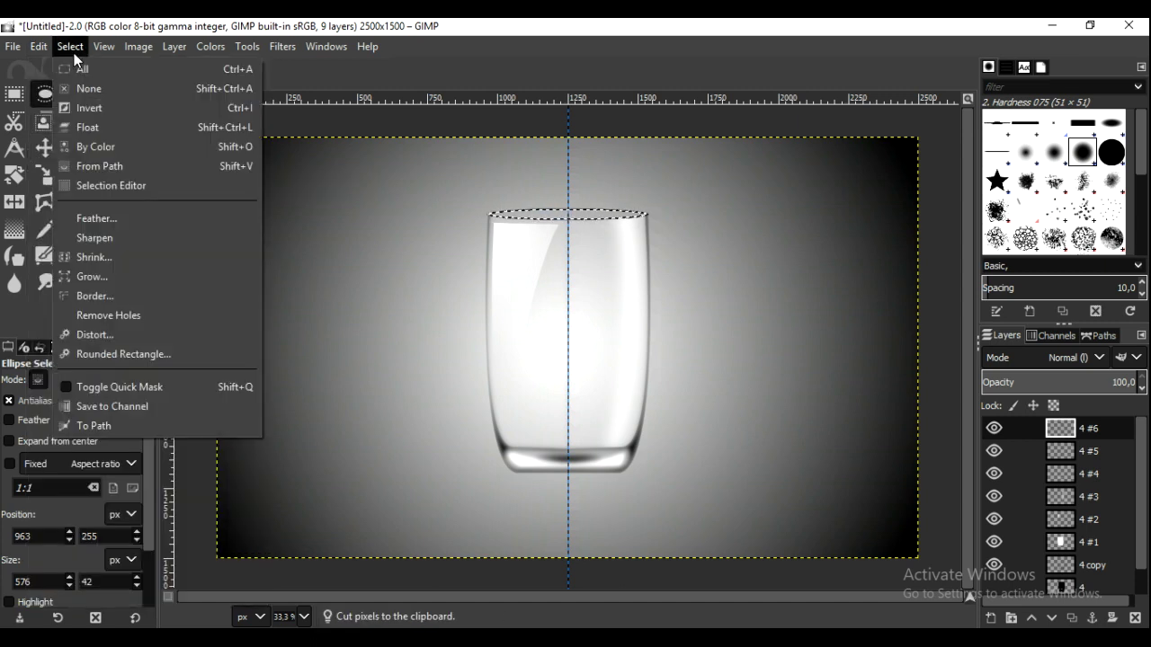
left_click(78, 90)
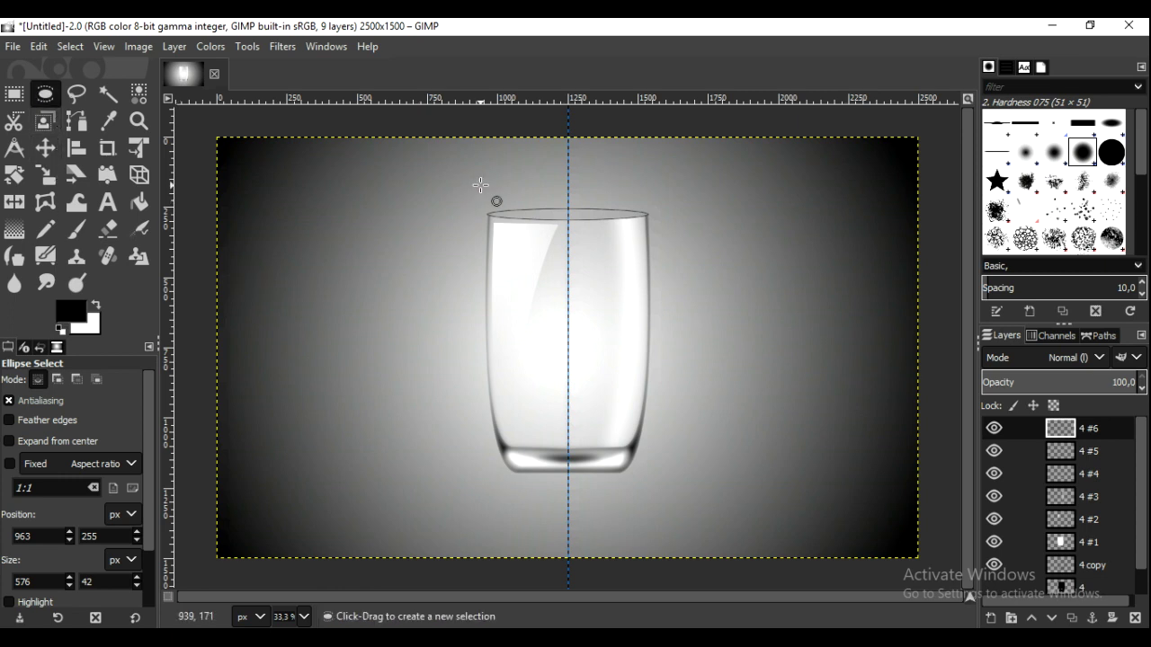
Step: Select a wider ellipse around the rim and cut it from layers 4 #2 and 4 #3
mouse_move(477, 201)
left_mouse_down()
mouse_move(673, 237)
mouse_move(622, 218)
left_mouse_up()
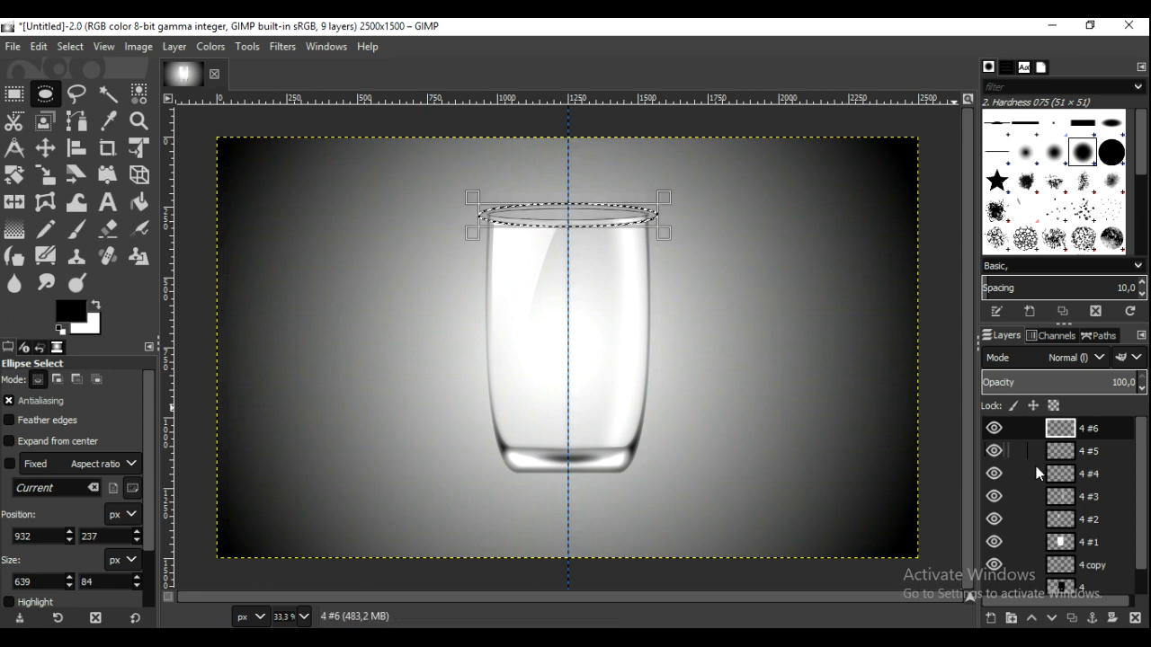
left_click(1060, 521)
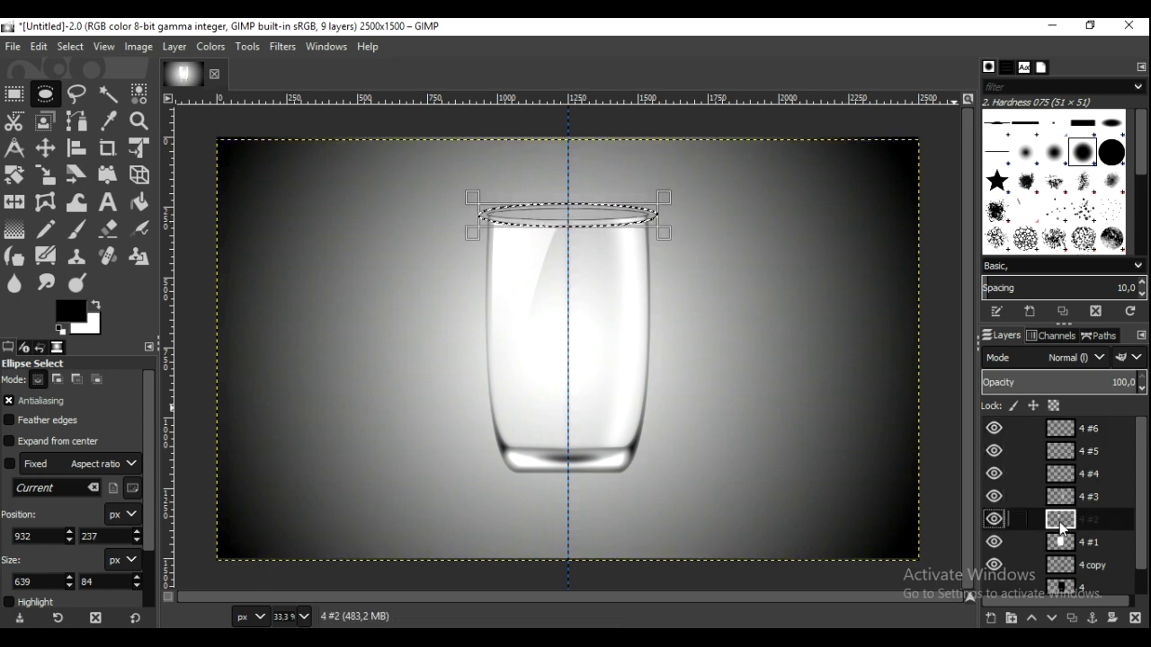
left_click(39, 46)
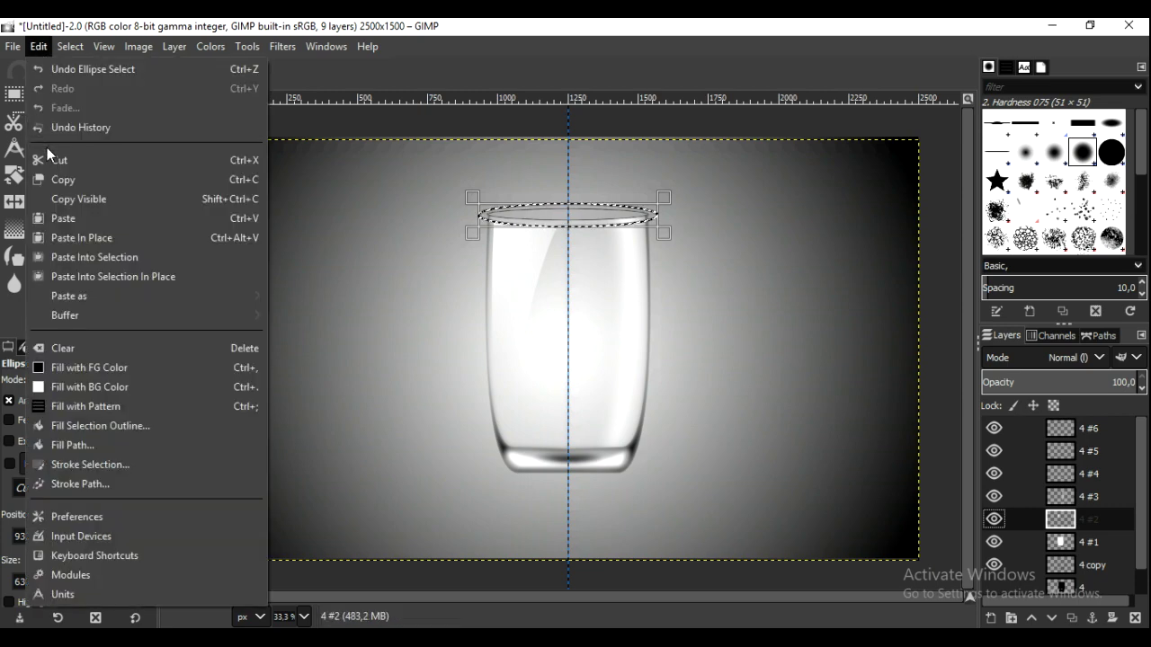
left_click(47, 160)
key("Page_Up")
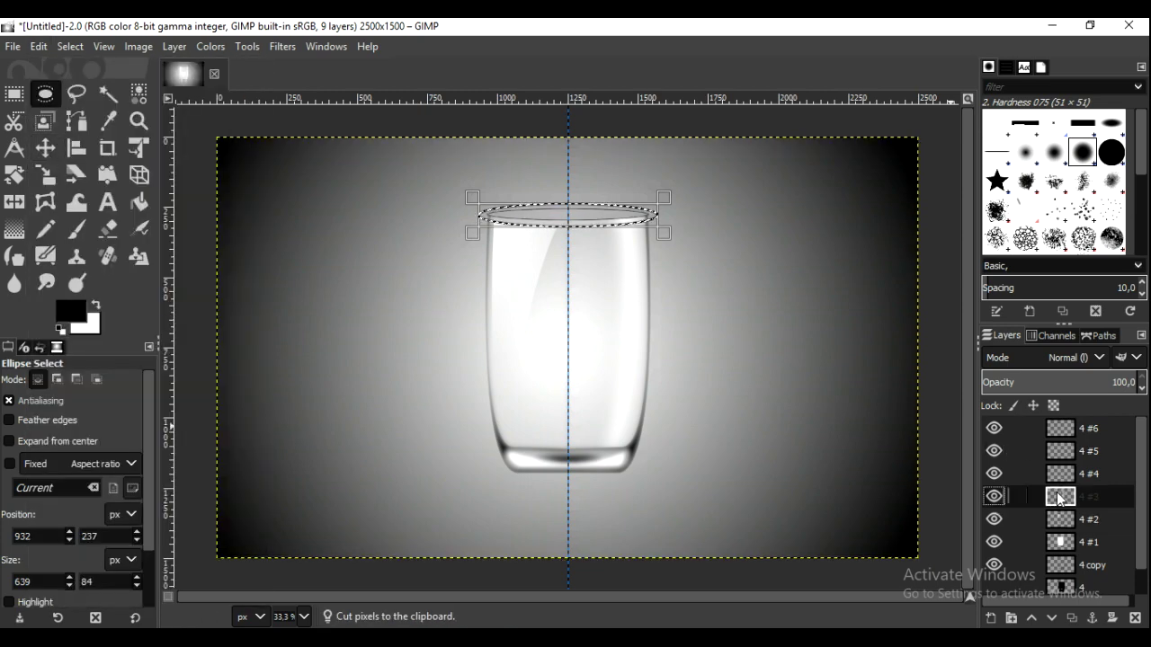
left_click(39, 46)
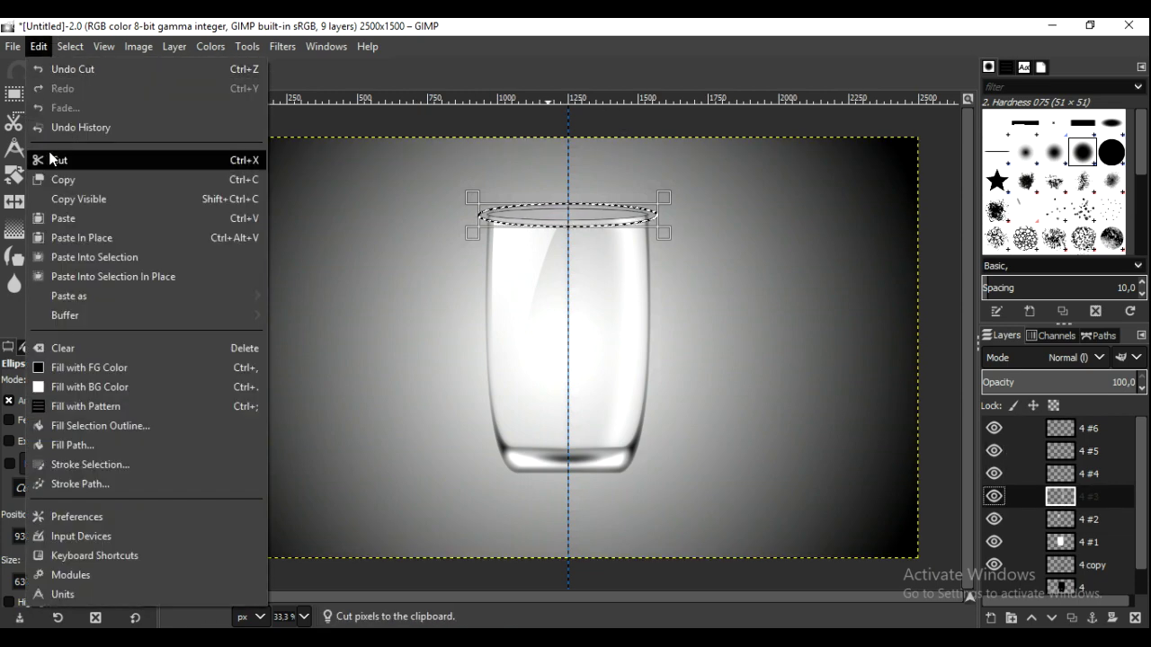
left_click(49, 153)
Step: Deselect, toggle layer 4 #6's visibility to compare the rim, and make it active
left_click(70, 46)
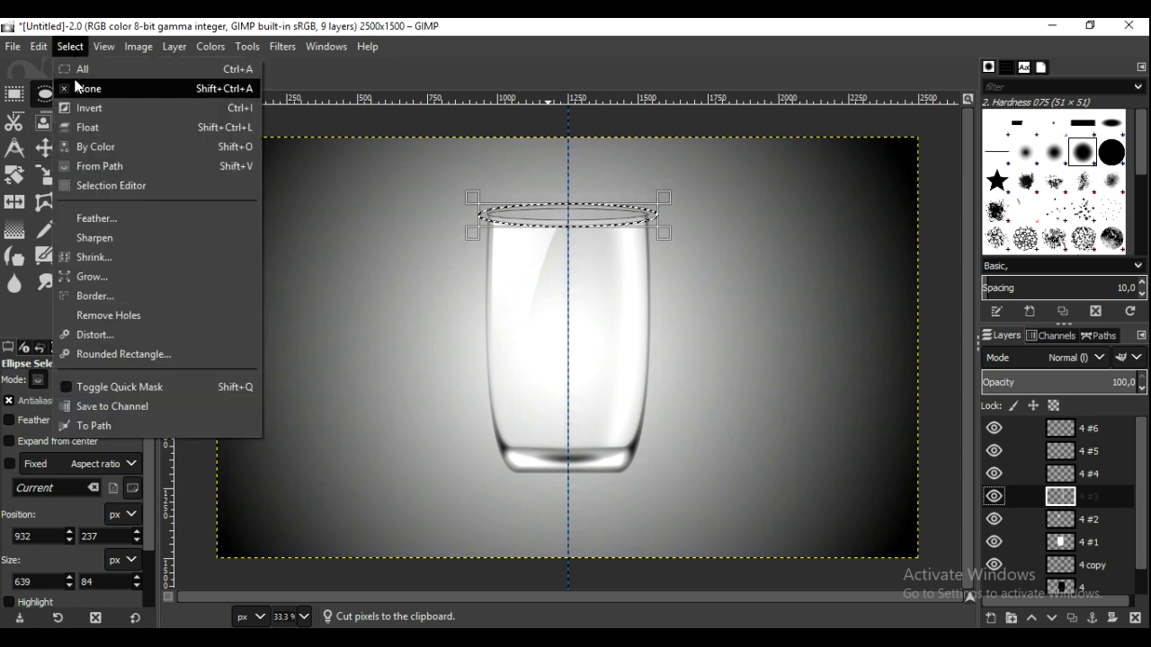
left_click(79, 87)
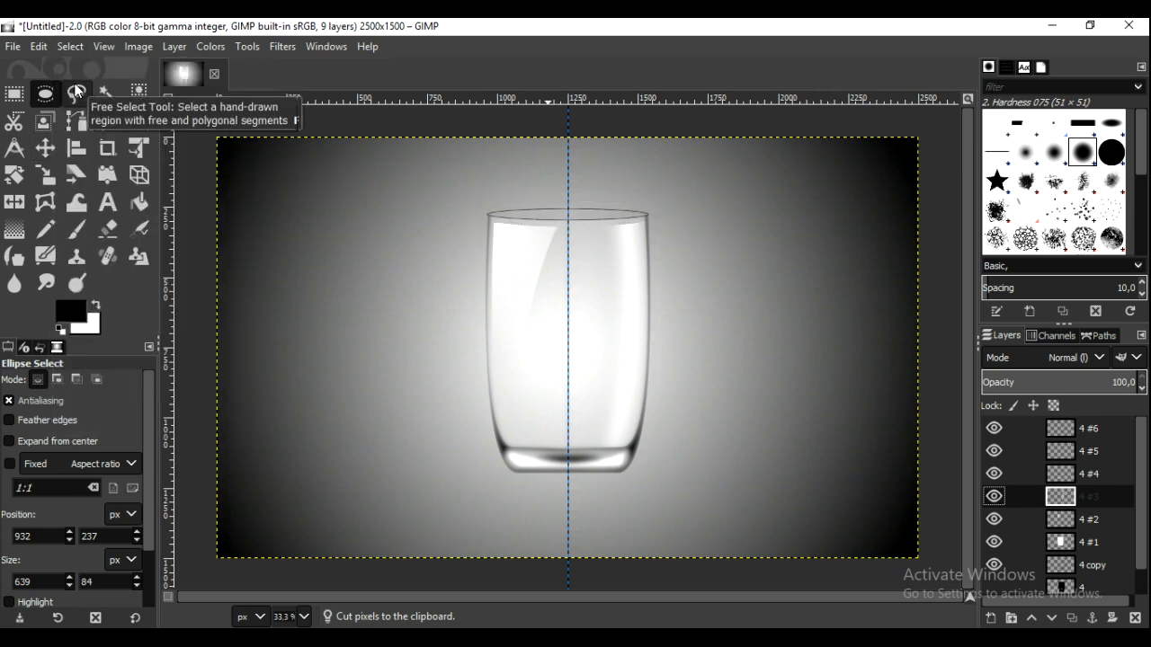
left_click(993, 429)
left_click(994, 428)
left_click(1060, 429)
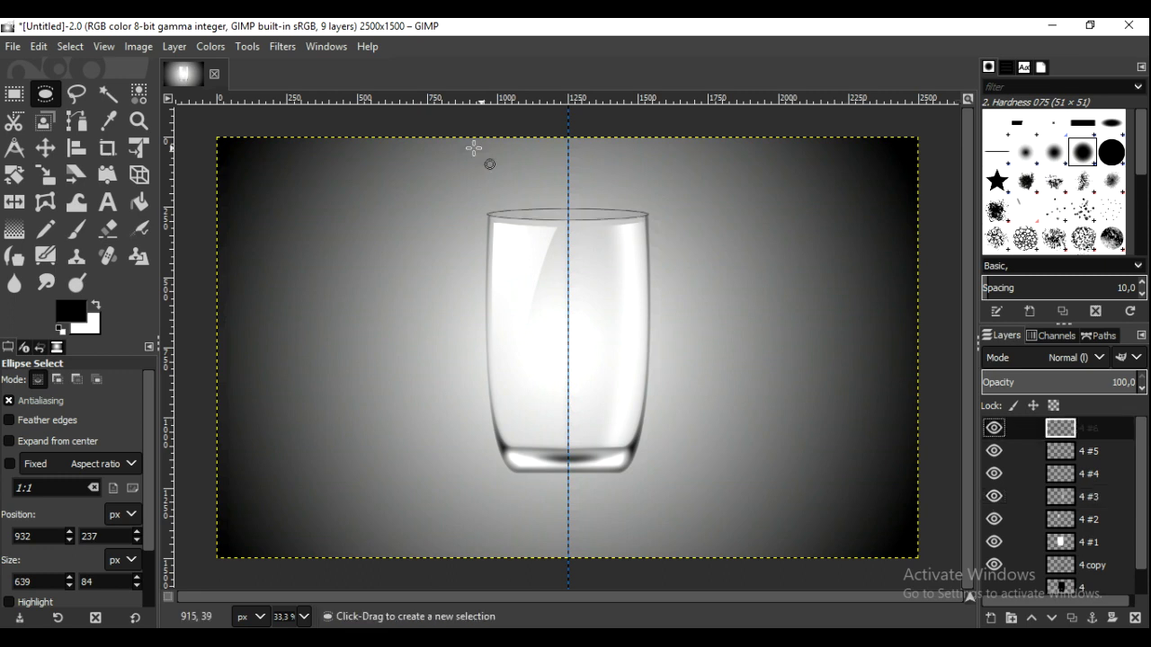
Step: Blur the black rim line on layer 4 #6 with a Gaussian blur of 2.50
left_click(293, 49)
mouse_move(302, 161)
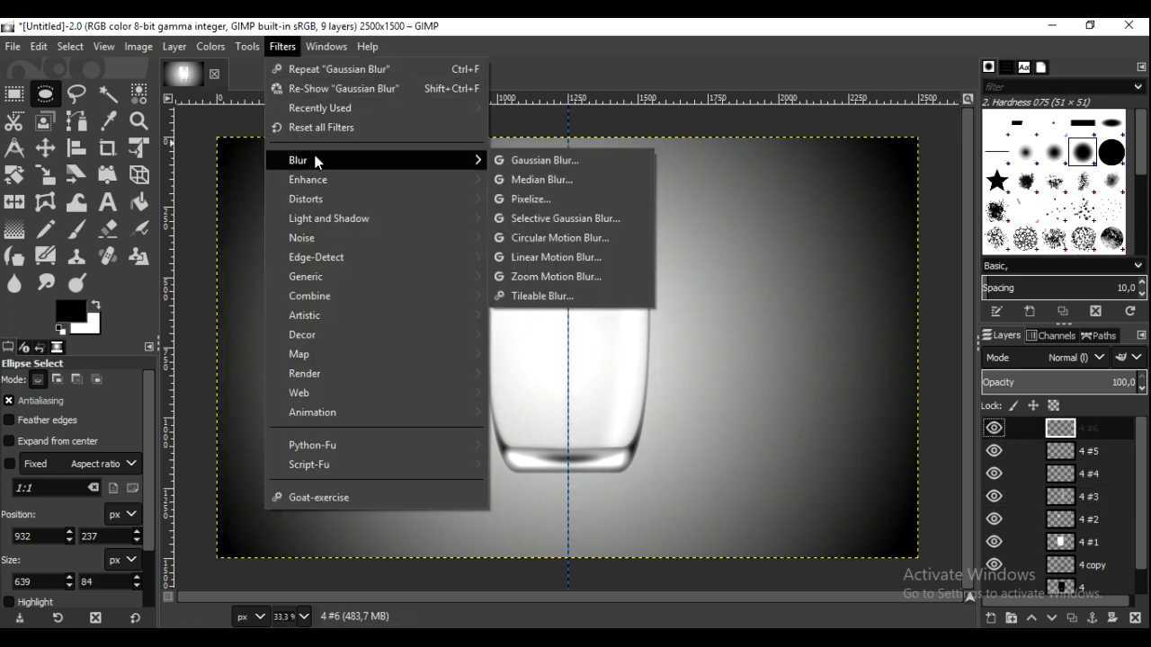
left_click(502, 160)
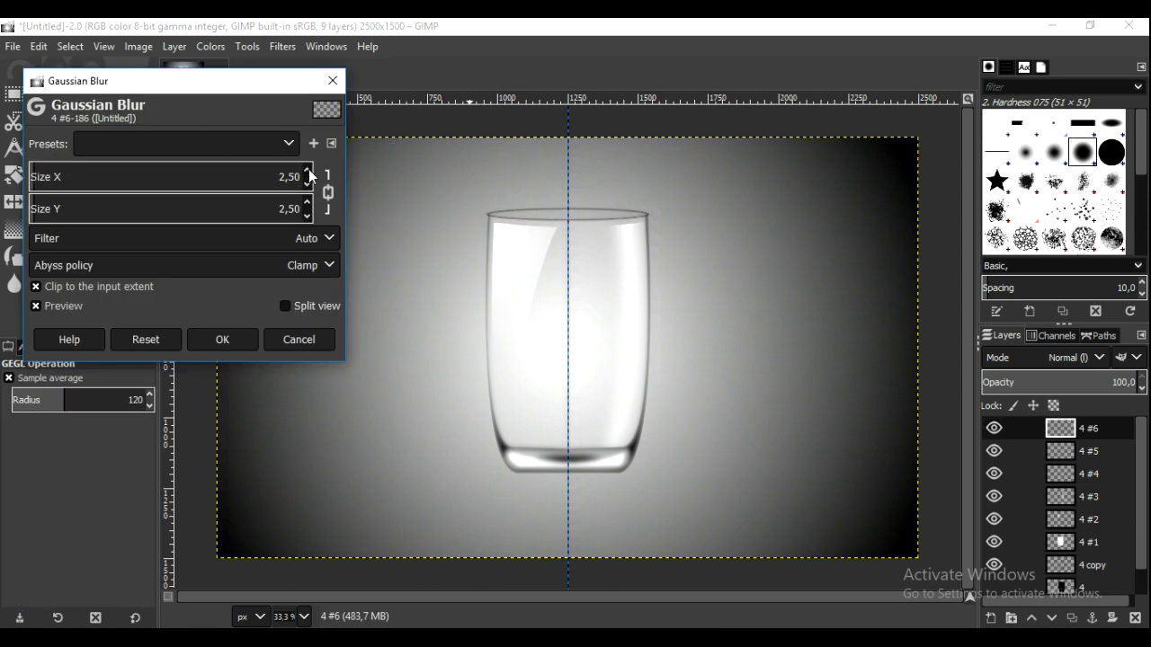
left_click(237, 337)
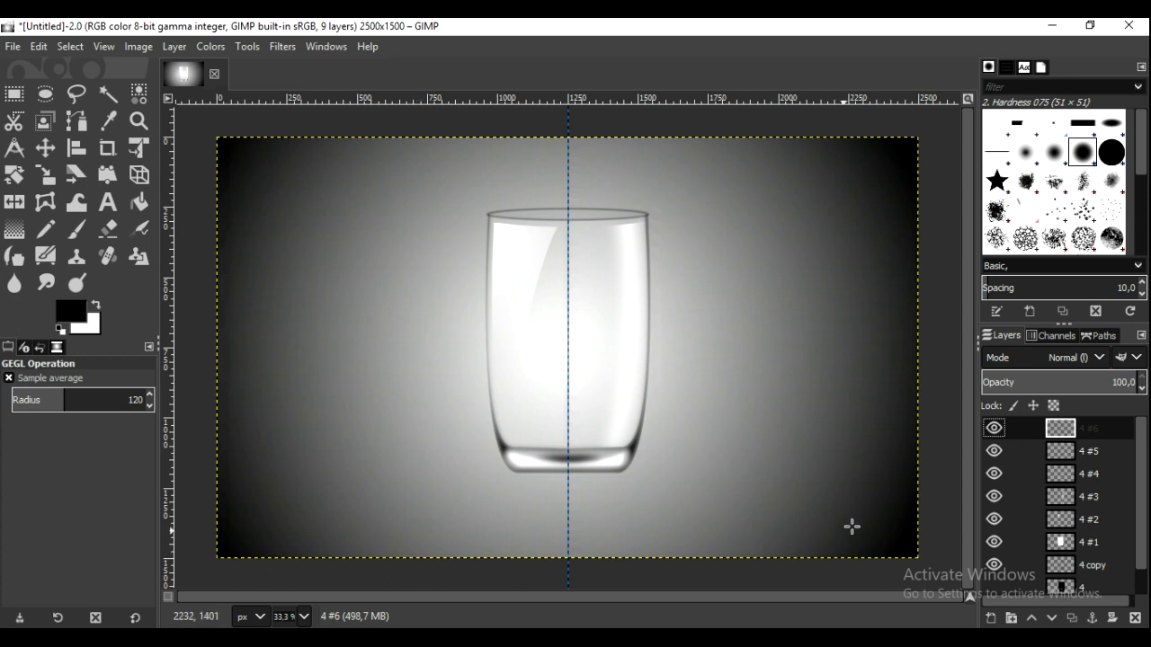
Step: Make the 4 copy glass layer visible and duplicate it as 4 copy #1
scroll(1140, 577, "down", 2)
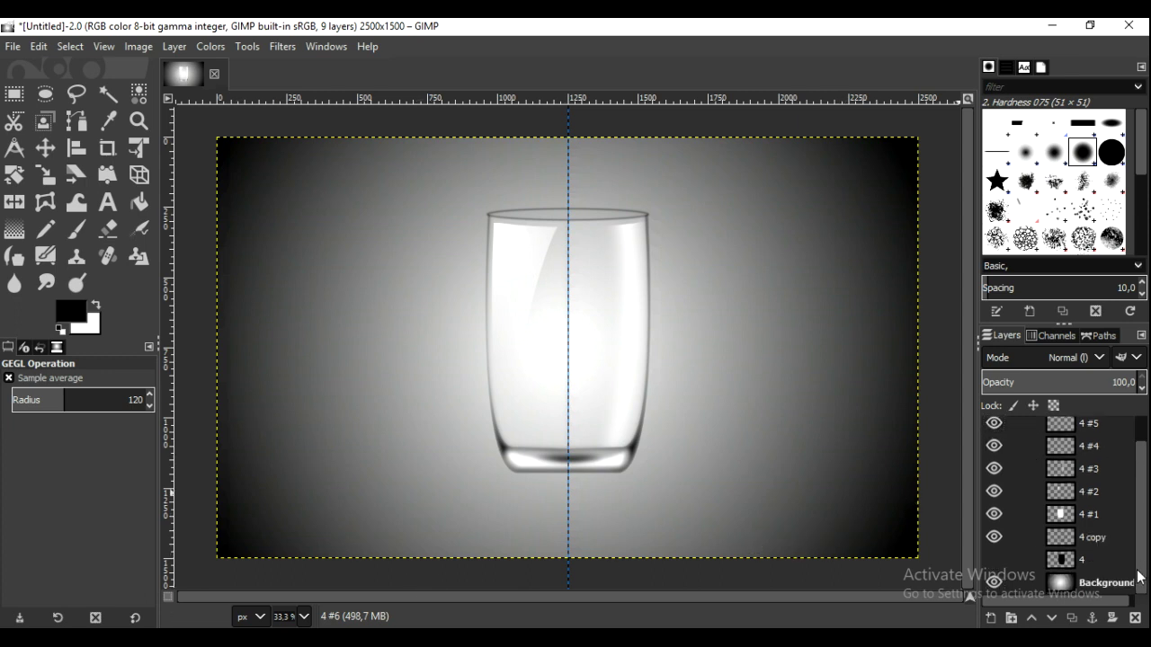
left_click(994, 536)
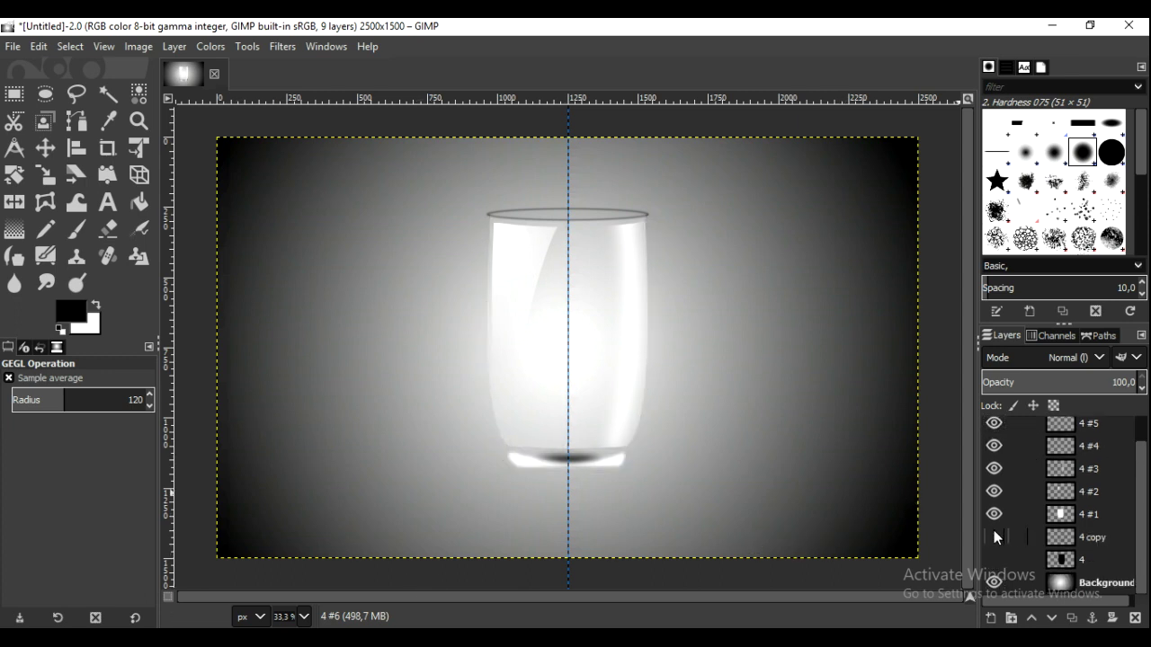
left_click(1070, 534)
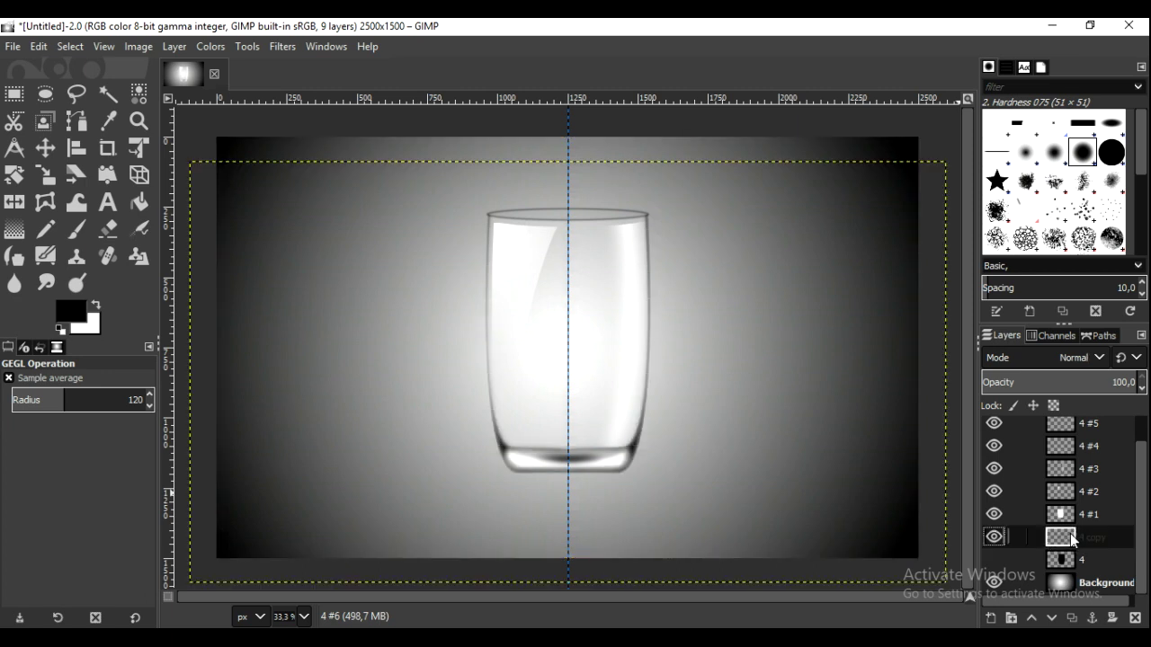
left_click(1072, 619)
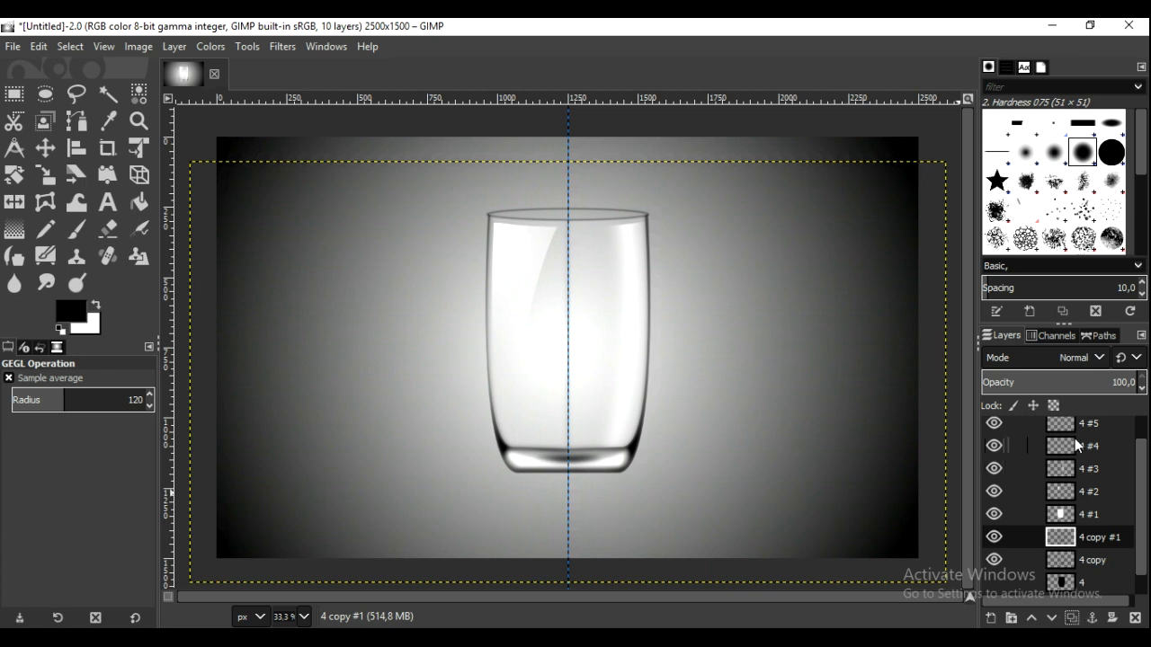
Step: Lower 4 copy #1 to about 44.9 opacity, then check the glass with the background toggled
left_click(1070, 382)
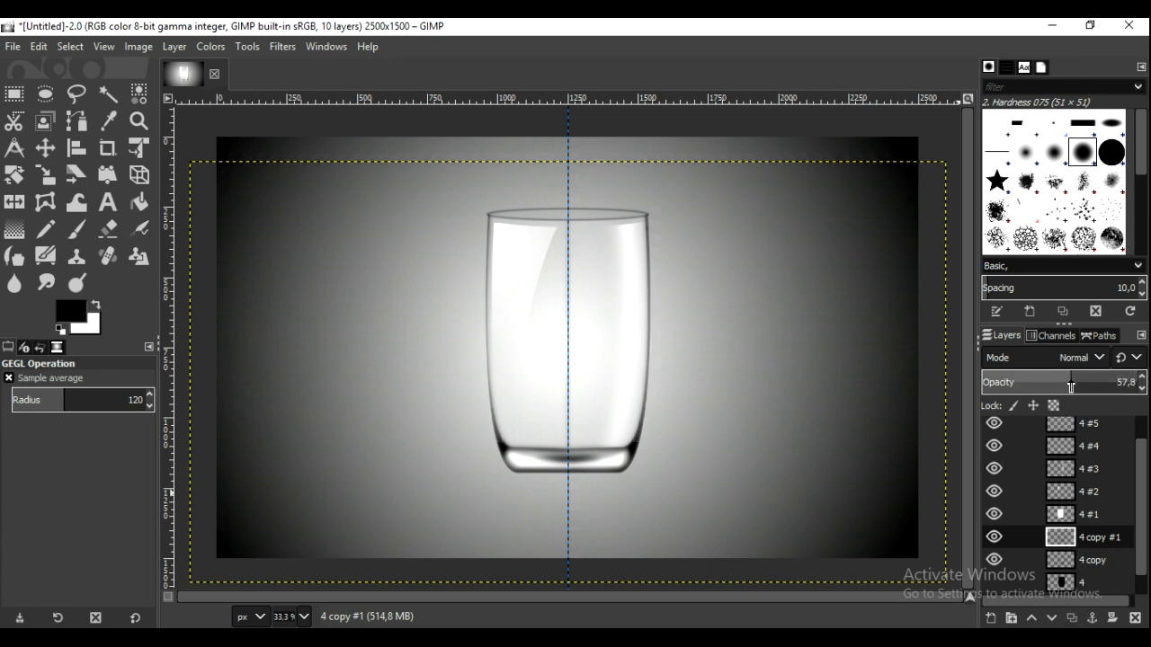
left_click_drag(1071, 382, 1052, 382)
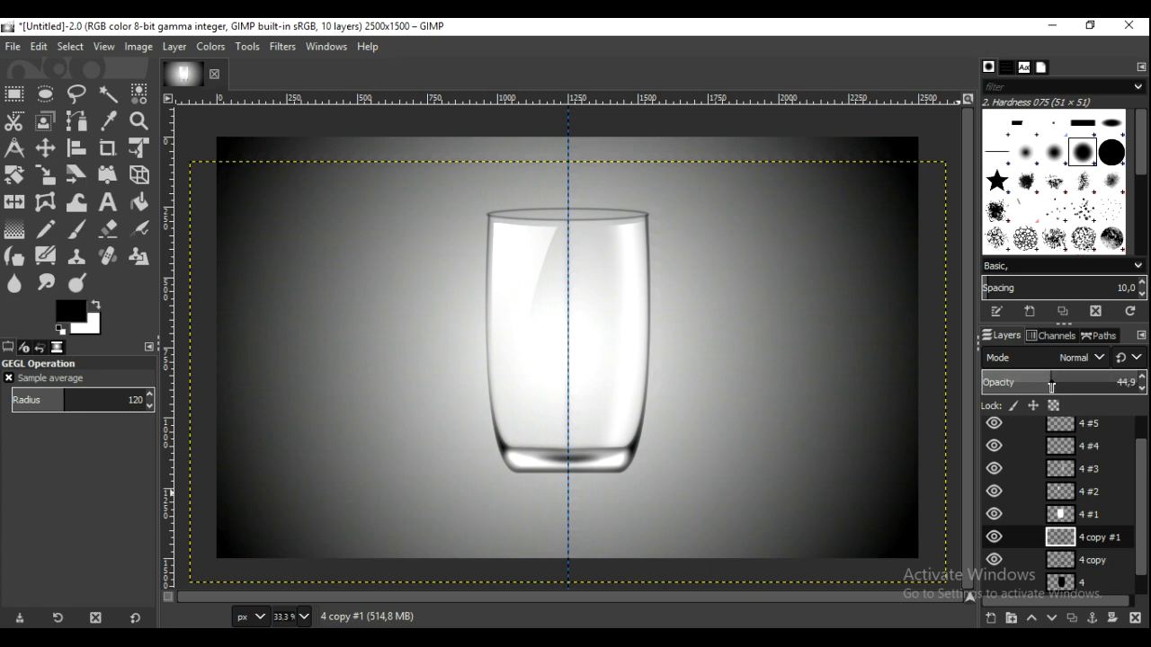
left_click_drag(1139, 462, 1138, 514)
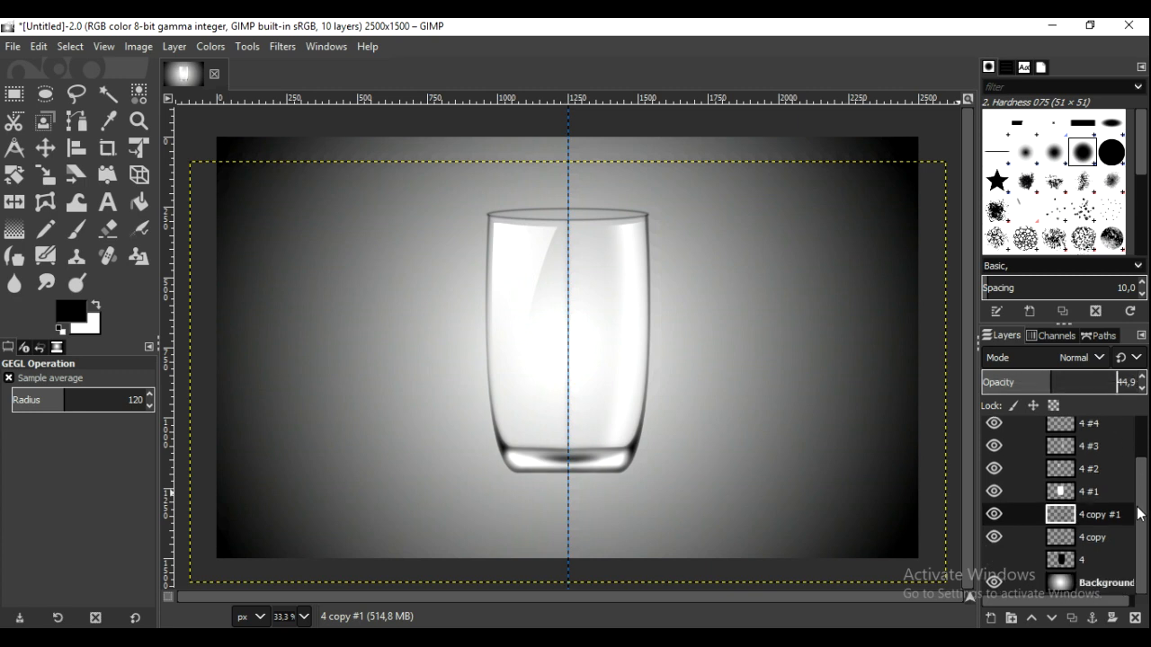
left_click(995, 584)
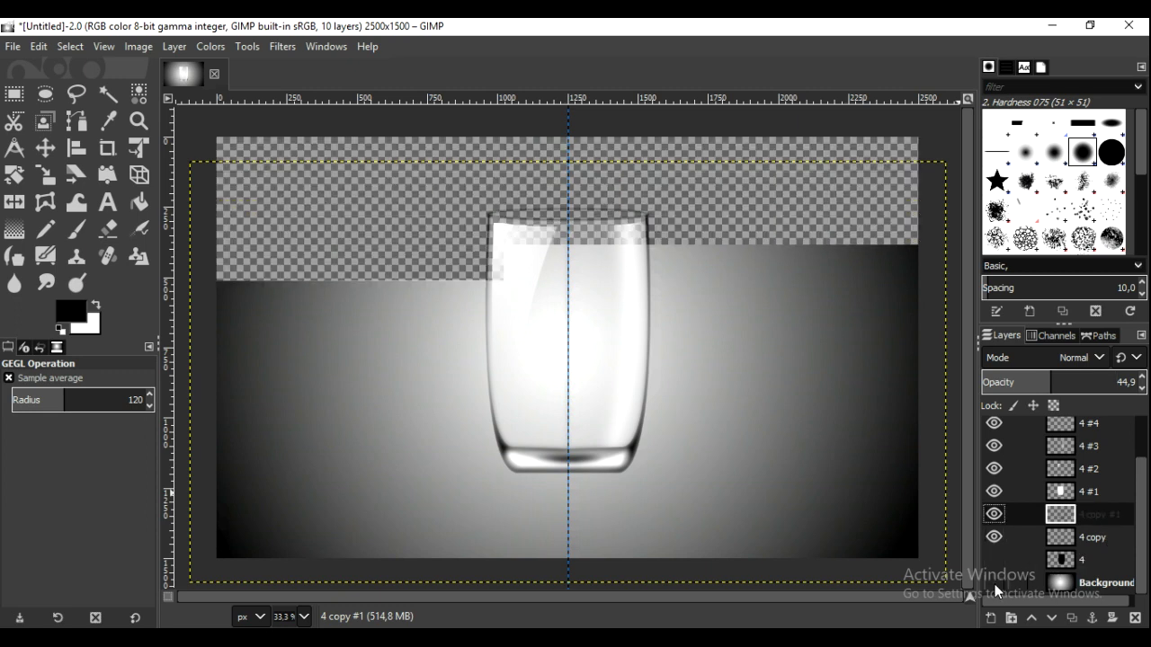
left_click(995, 585)
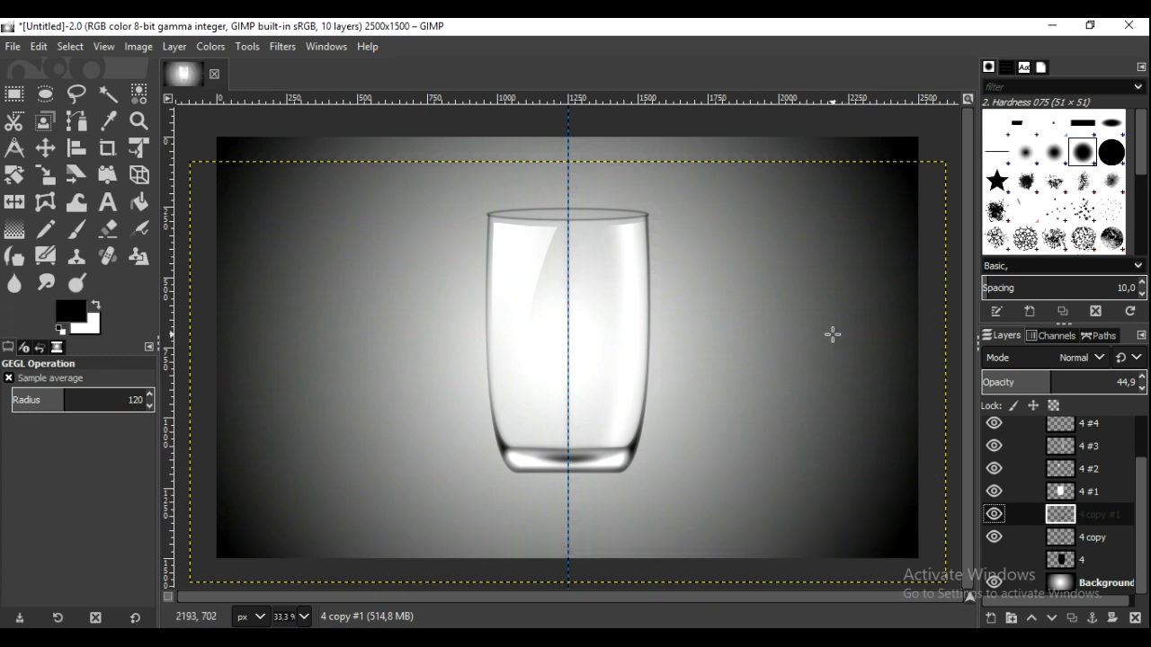
scroll(1147, 447, "up", 2)
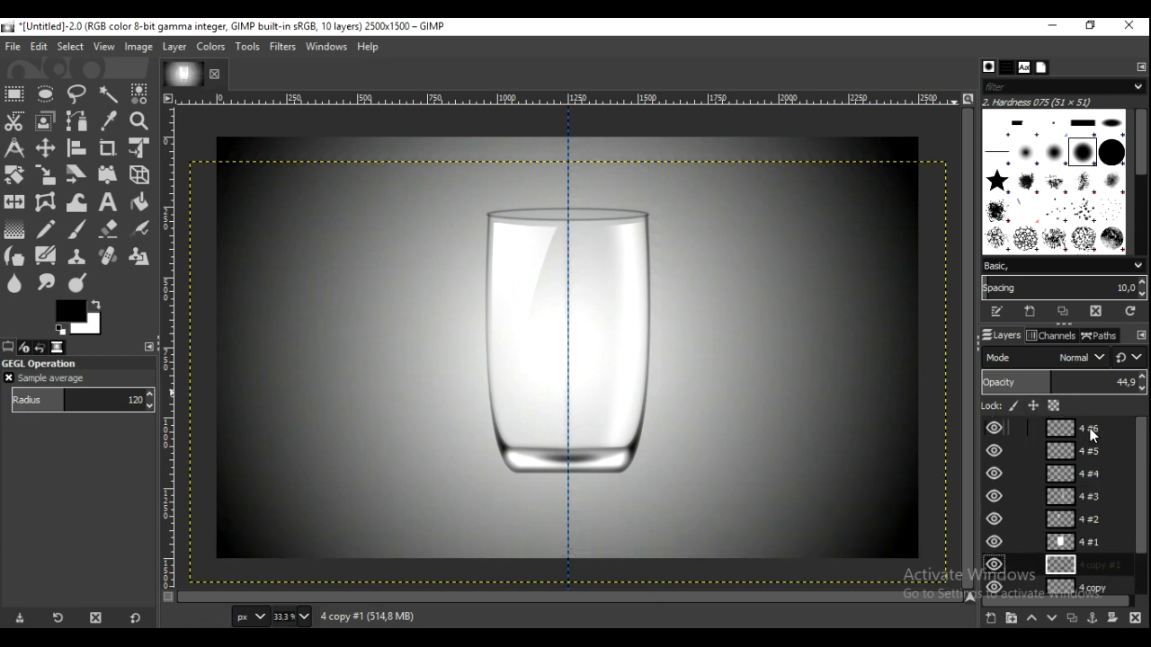
Step: Add a new empty layer 4 #7 above layer 4 #6
left_click(1082, 427)
left_click(990, 618)
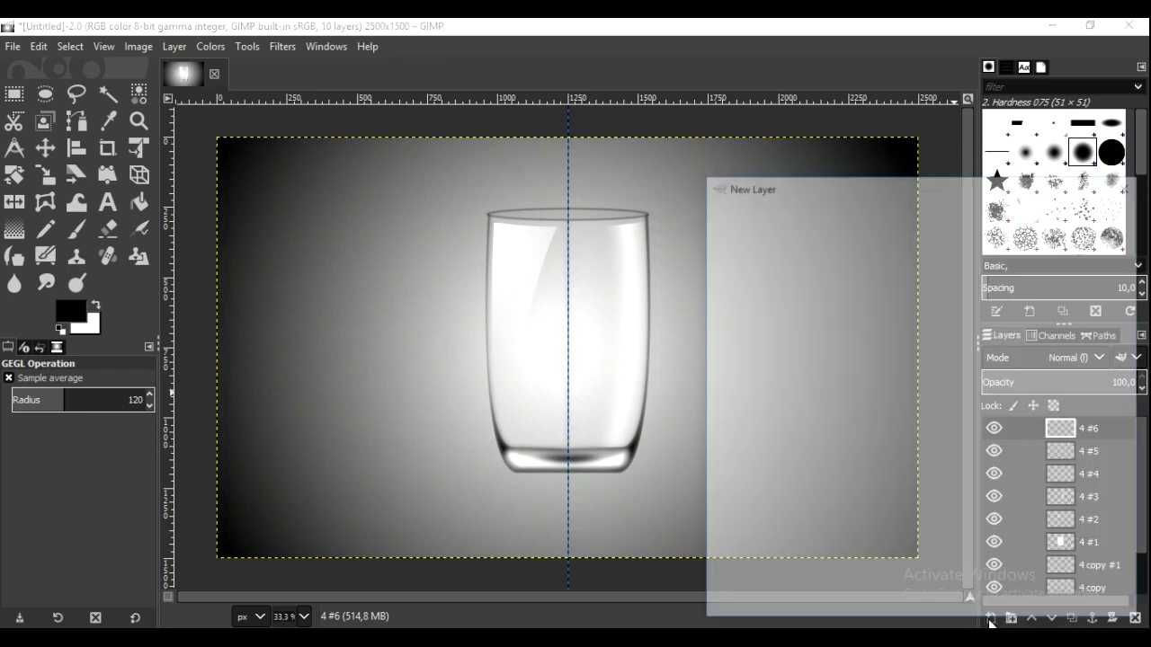
left_click(1012, 600)
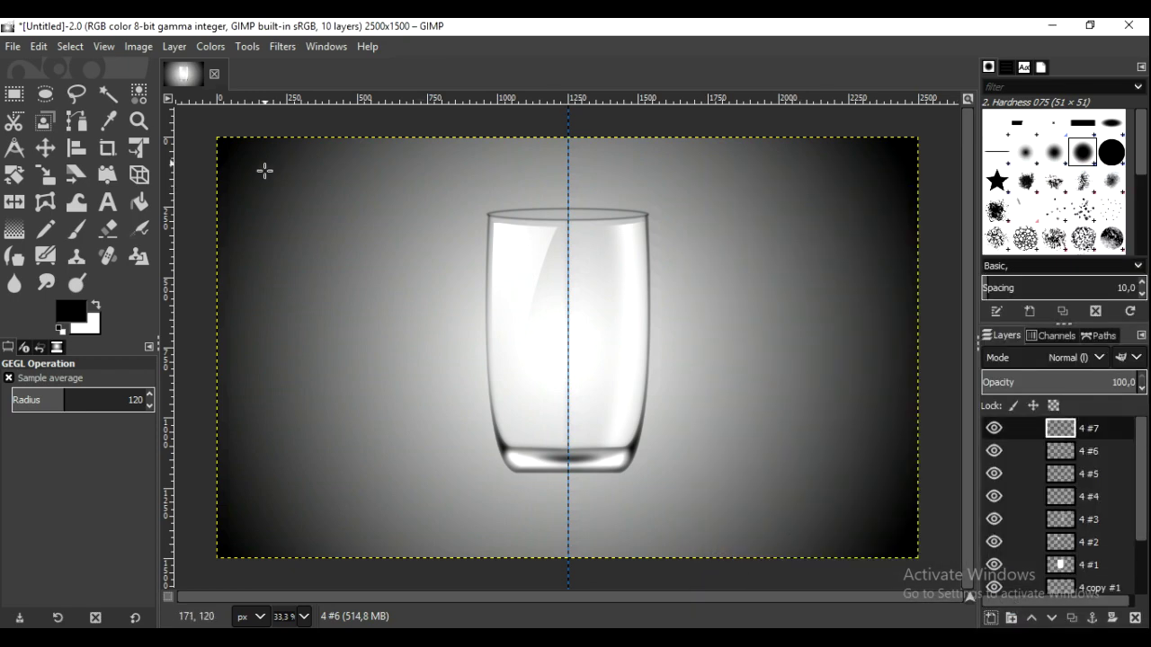
Step: Render a white Supernova glow (radius 20, 100 spokes) at the canvas centre
left_click(286, 47)
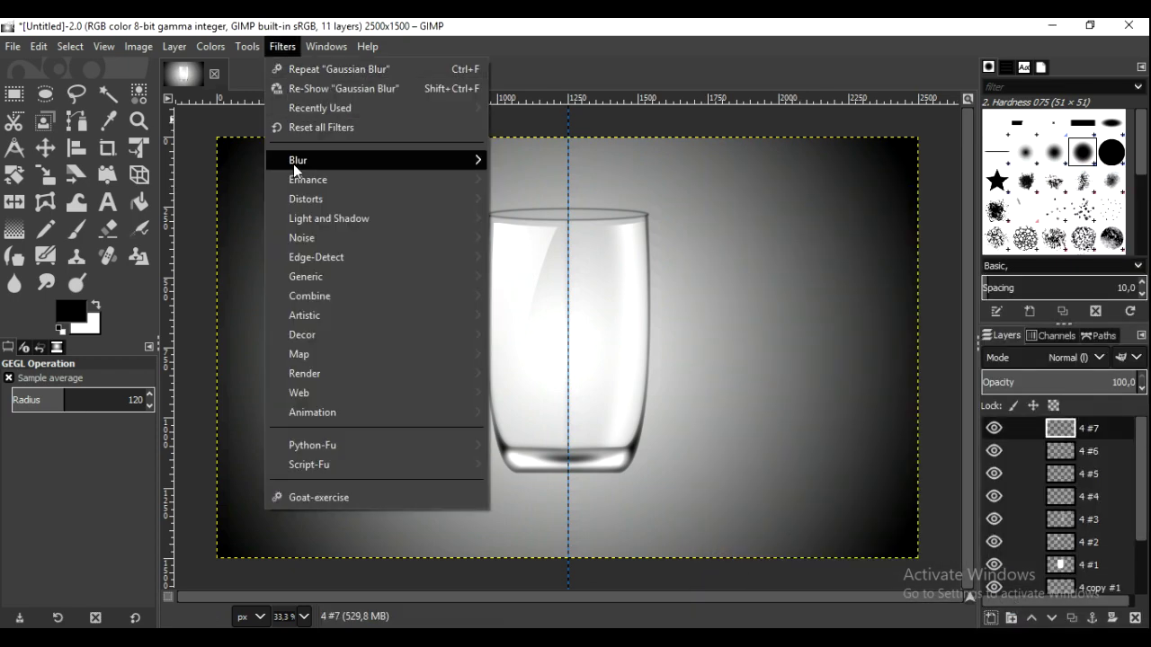
mouse_move(329, 219)
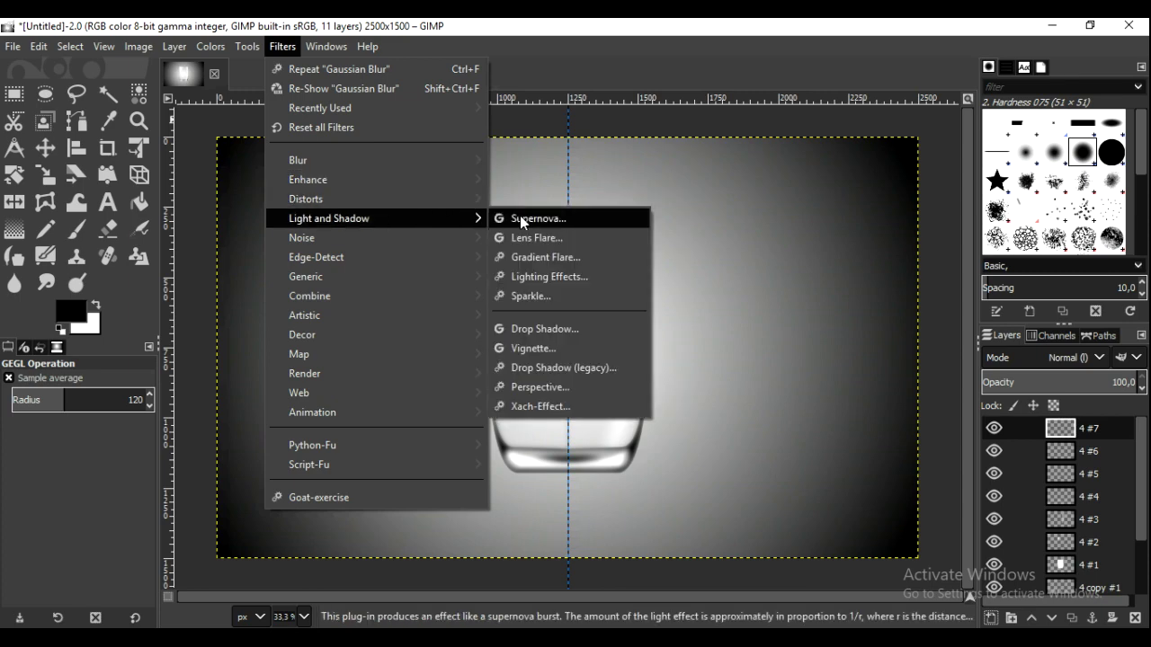
left_click(526, 218)
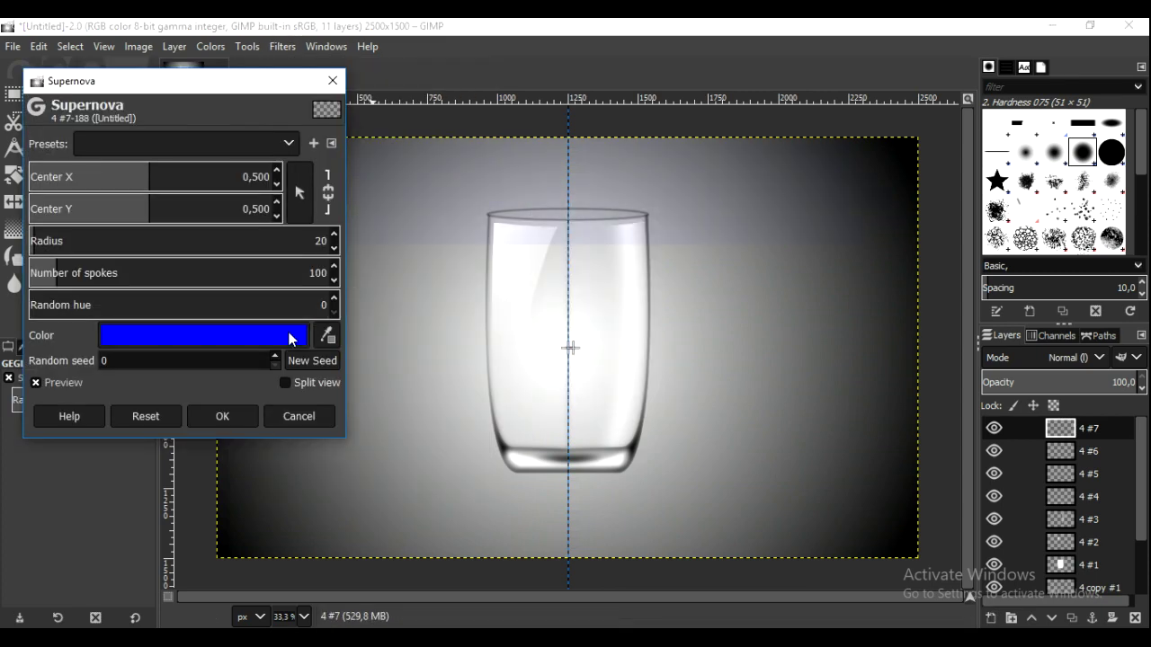
left_click(288, 335)
left_click_drag(241, 308, 141, 237)
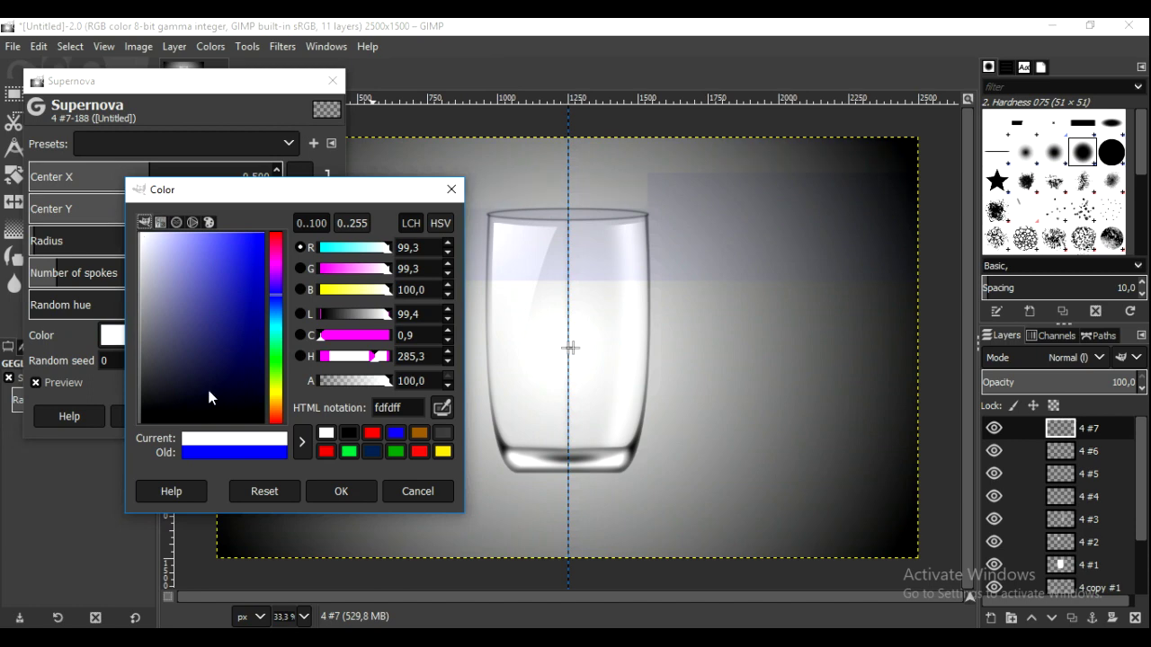
left_click(341, 490)
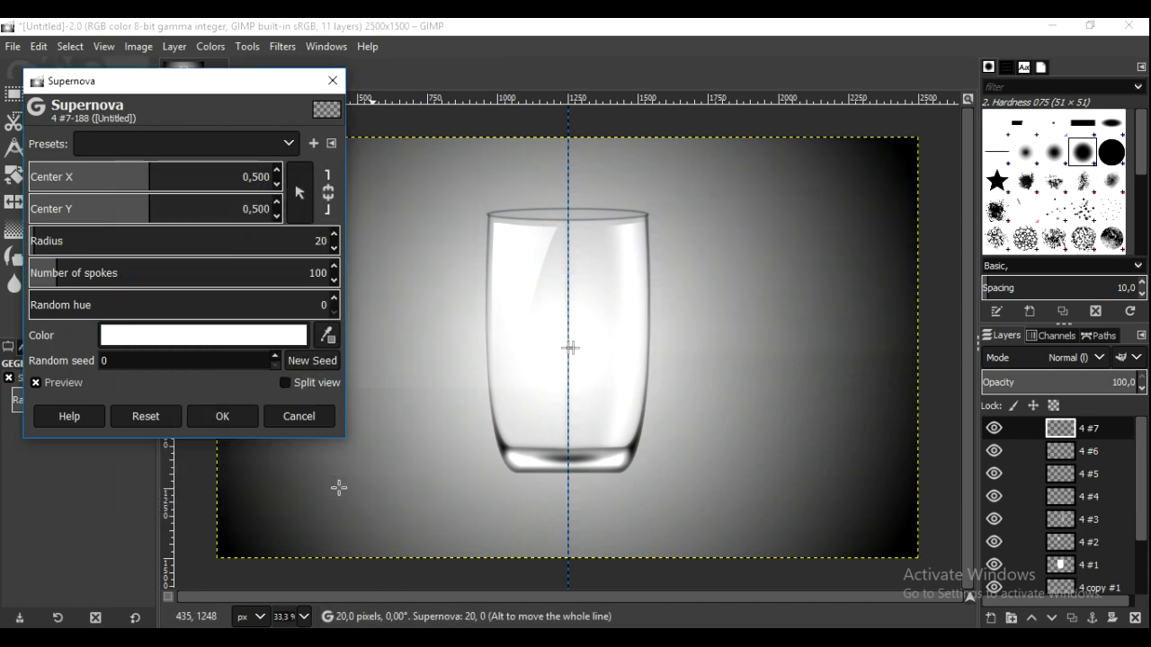
left_click(216, 420)
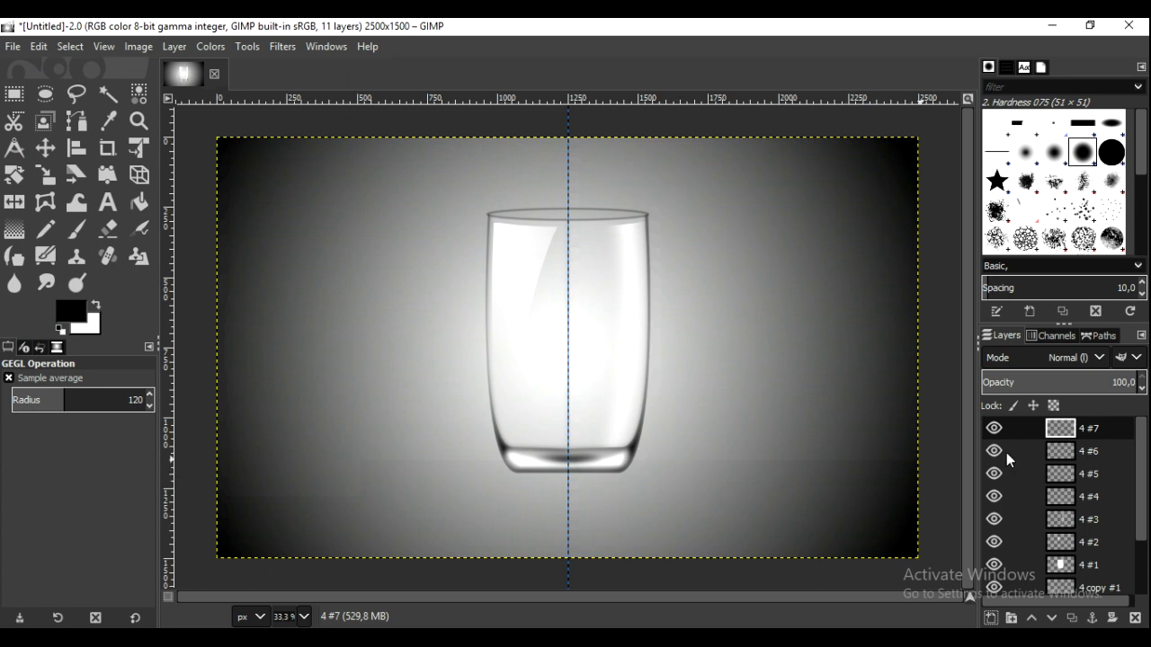
Step: Hide all the glass layers so only the glow shows over the gradient
left_click_drag(997, 476, 990, 563)
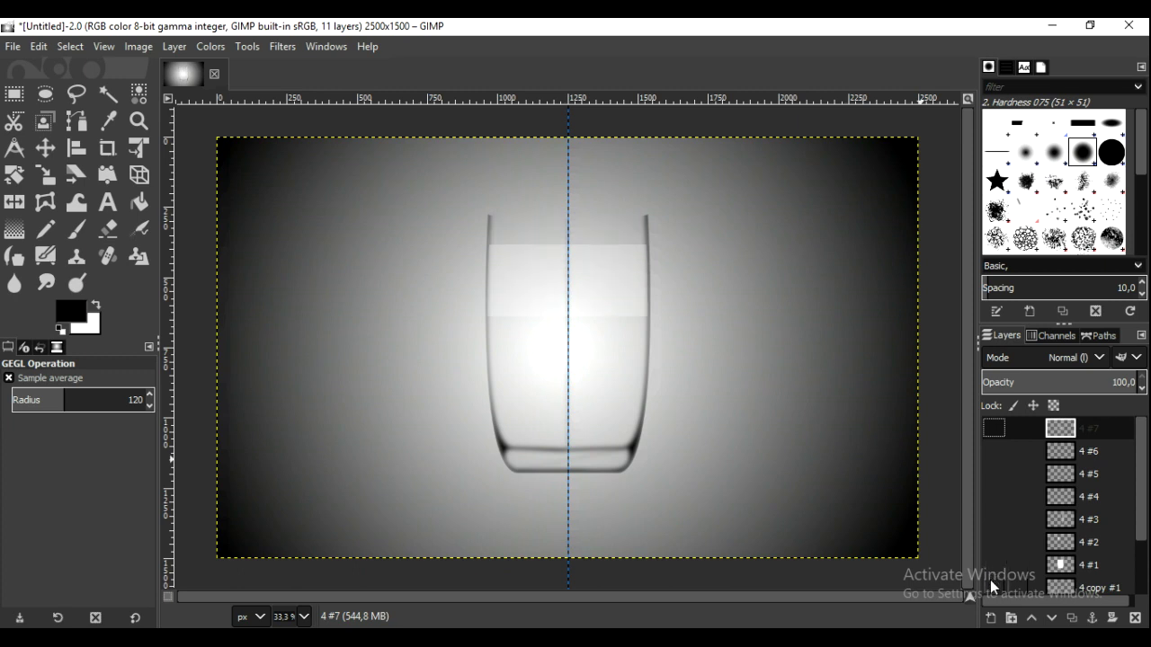
left_click_drag(1140, 520, 1139, 552)
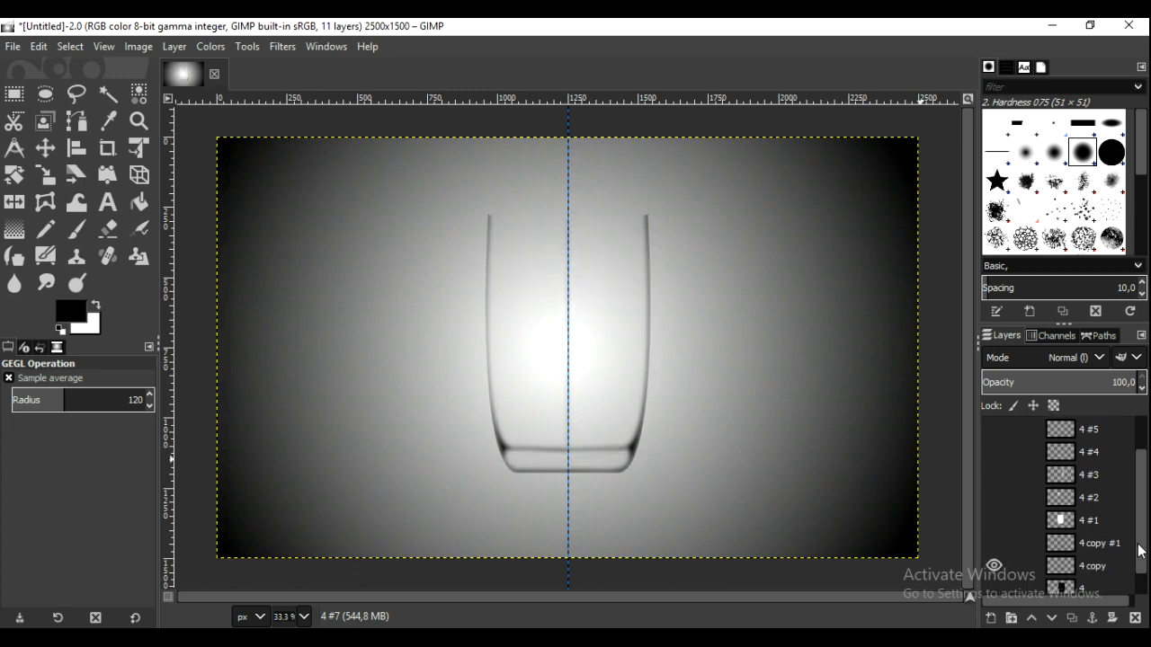
left_click(994, 566)
left_click_drag(1140, 466, 1140, 436)
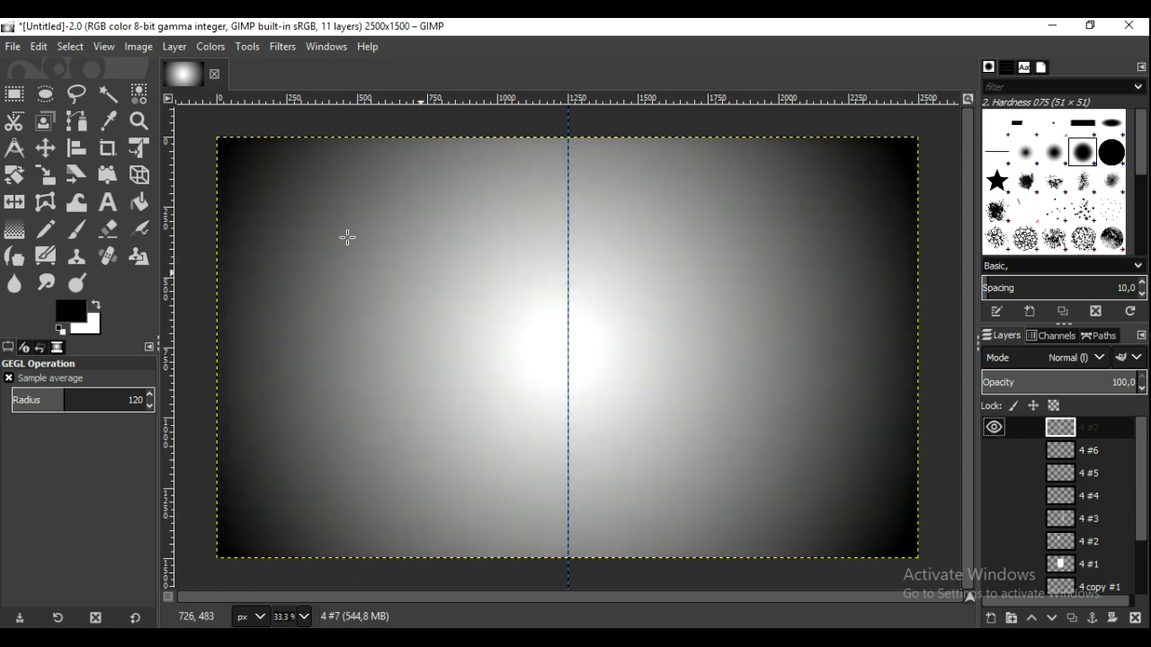
Step: Shift glow layer 4 #7 slightly downward and drag the vertical centre guide off the canvas
left_click(46, 151)
left_click_drag(554, 352, 548, 353)
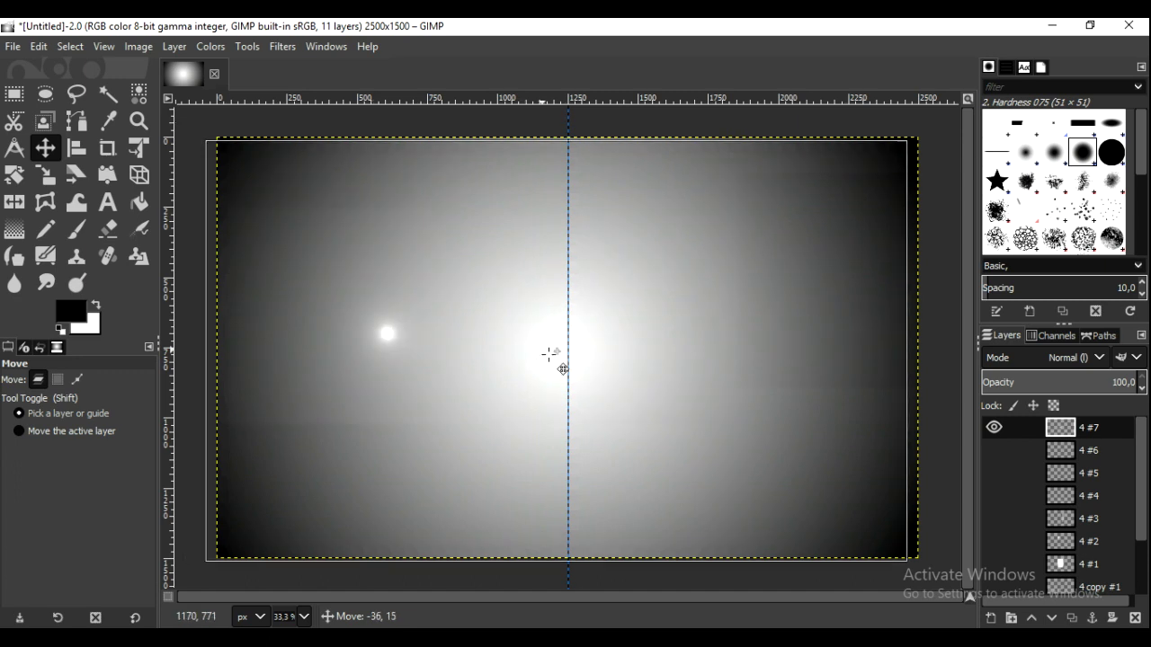
left_click_drag(550, 355, 550, 360)
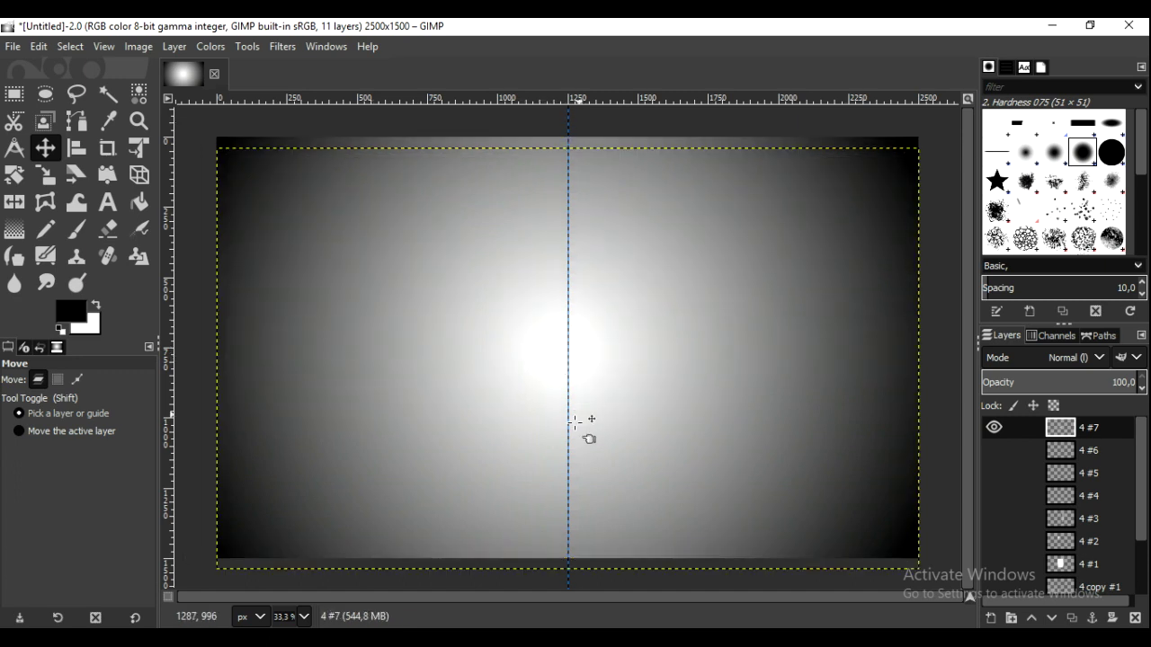
left_click_drag(570, 432, 114, 378)
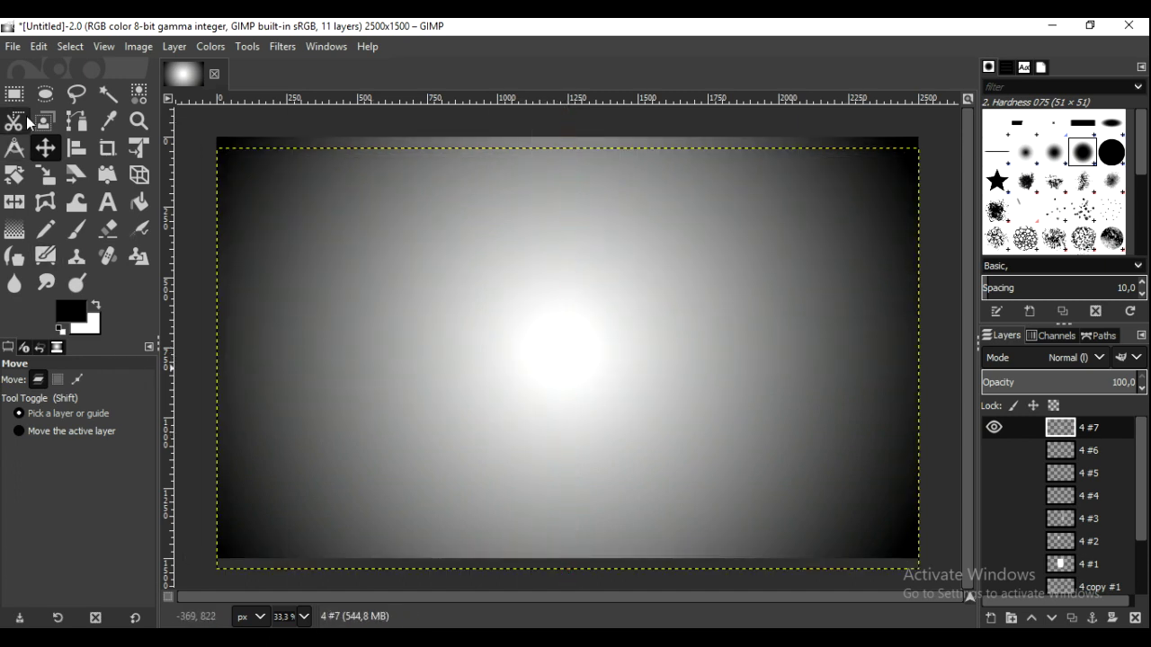
left_click(44, 94)
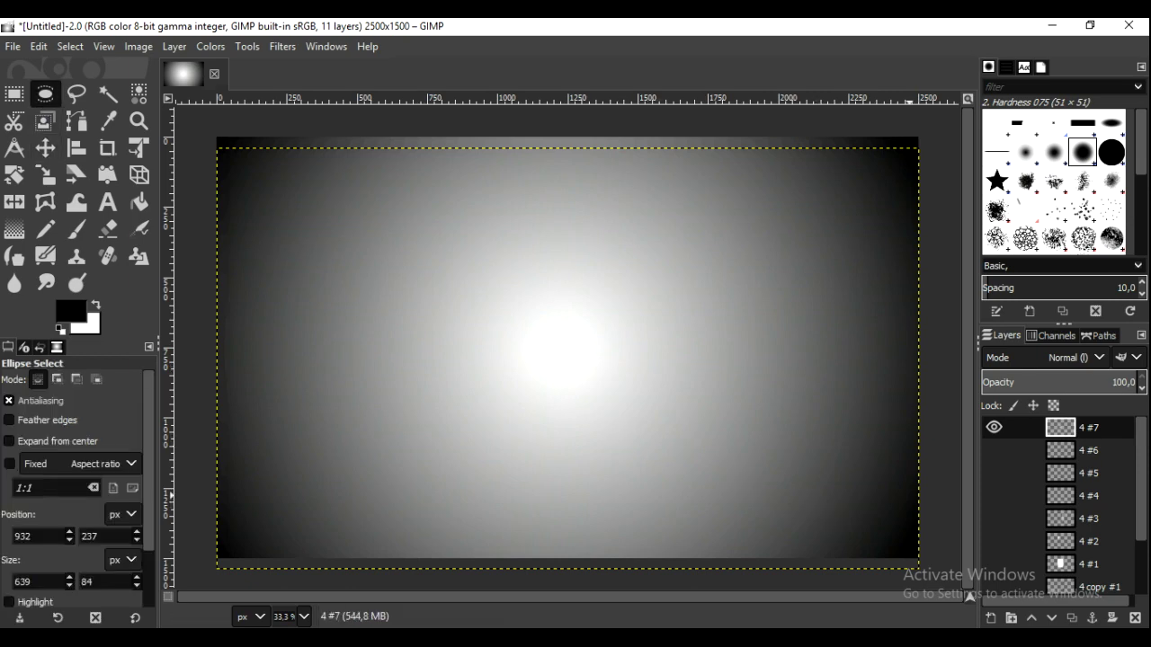
Step: Hide the Background and cut 4 #7 down to a 100 px feathered circle around the sparkle
scroll(1025, 575, "down", 3)
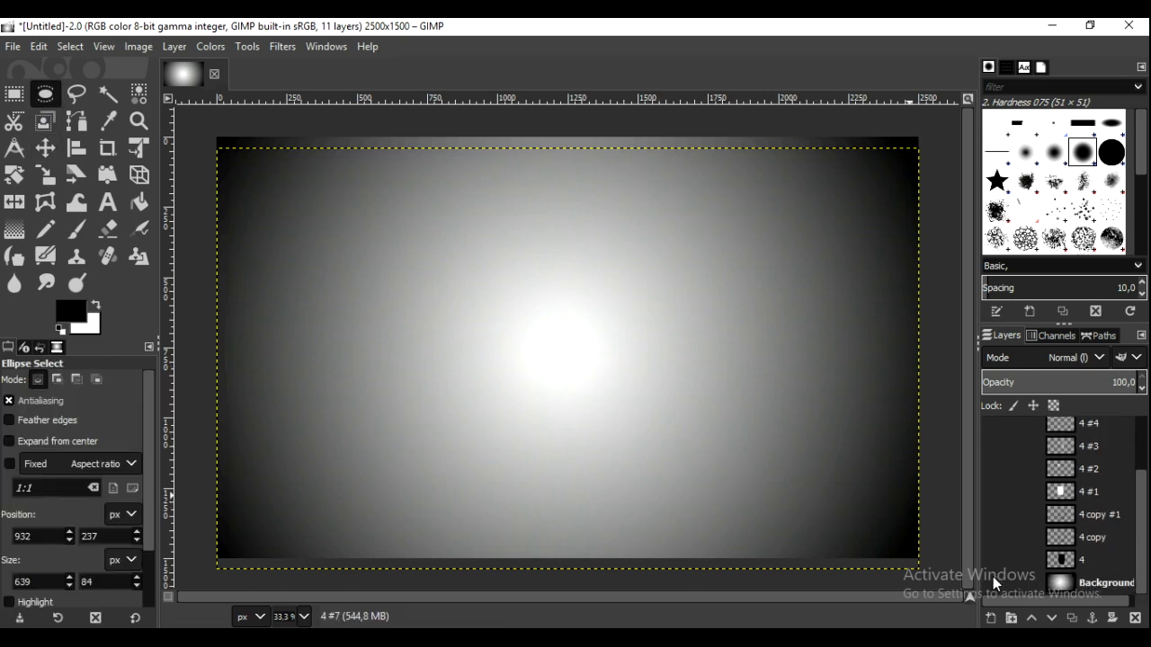
left_click(993, 576)
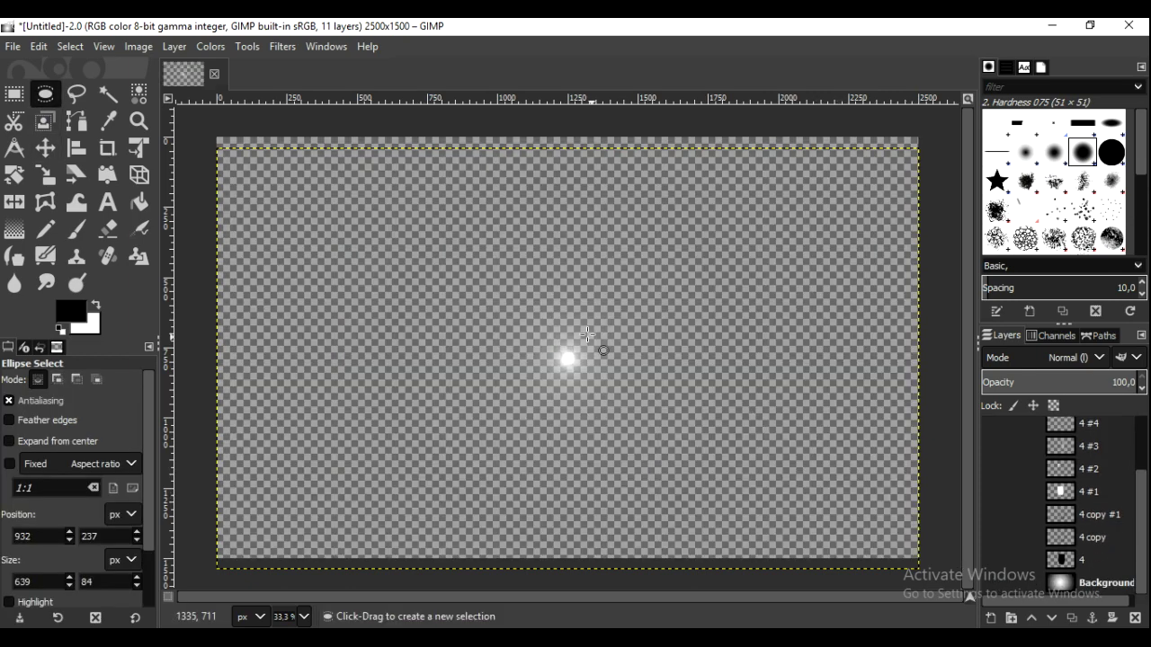
left_click(95, 414)
mouse_move(567, 359)
left_mouse_down()
mouse_move(599, 389)
mouse_move(576, 367)
left_mouse_up()
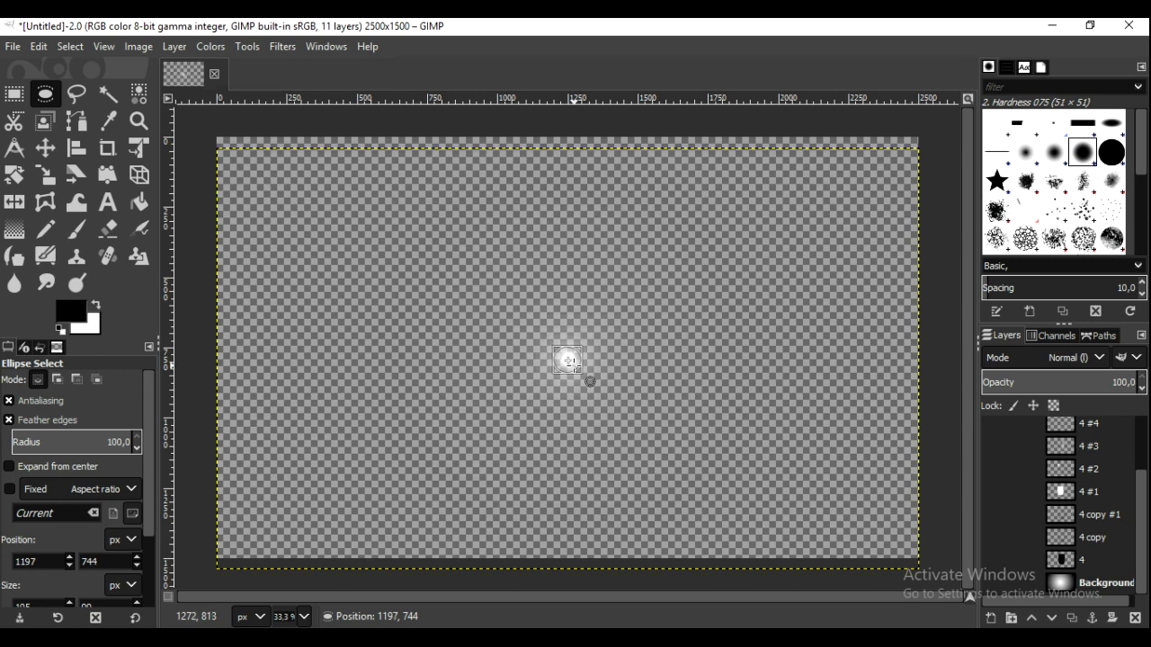
left_click(78, 47)
left_click(134, 107)
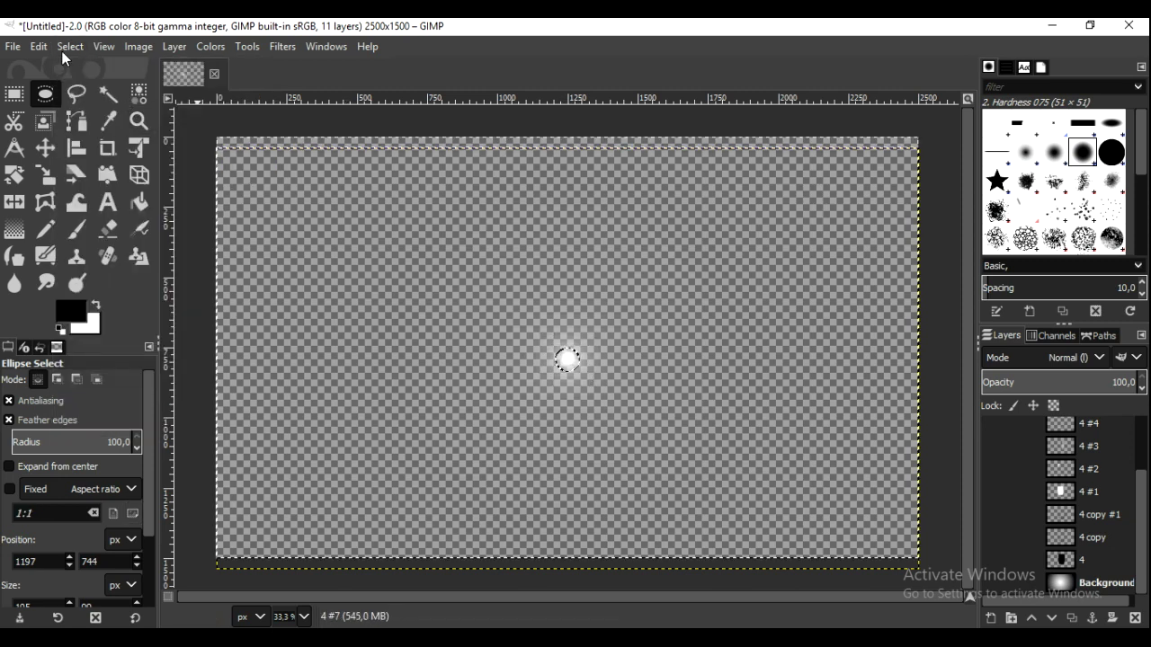
left_click(40, 46)
left_click(50, 160)
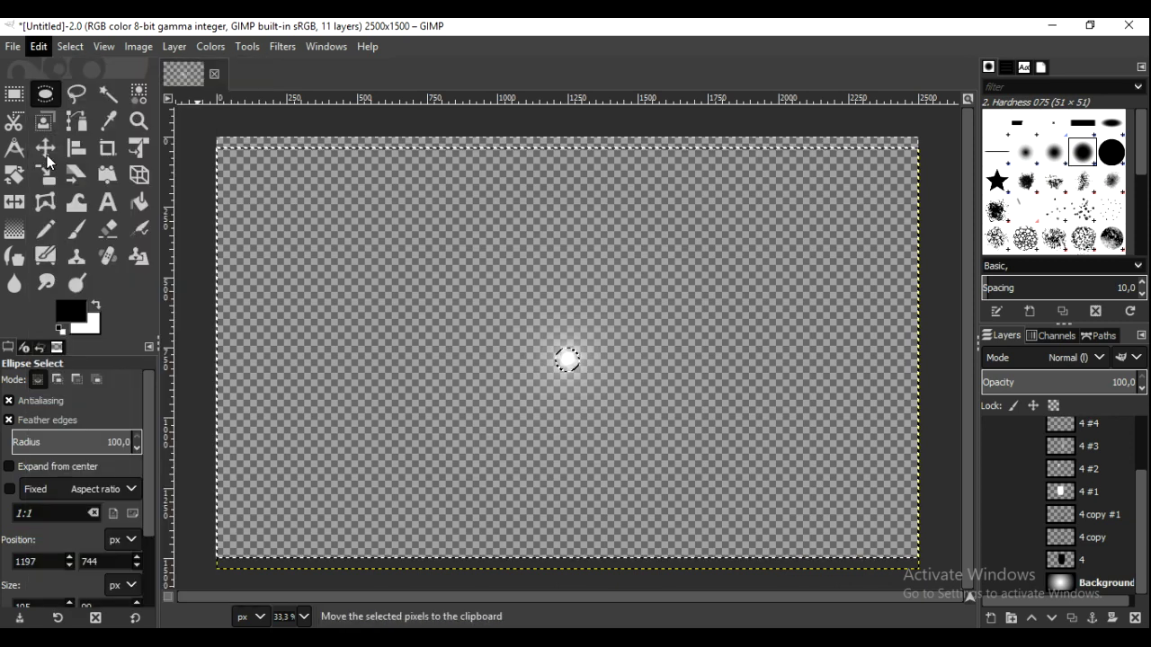
left_click(71, 46)
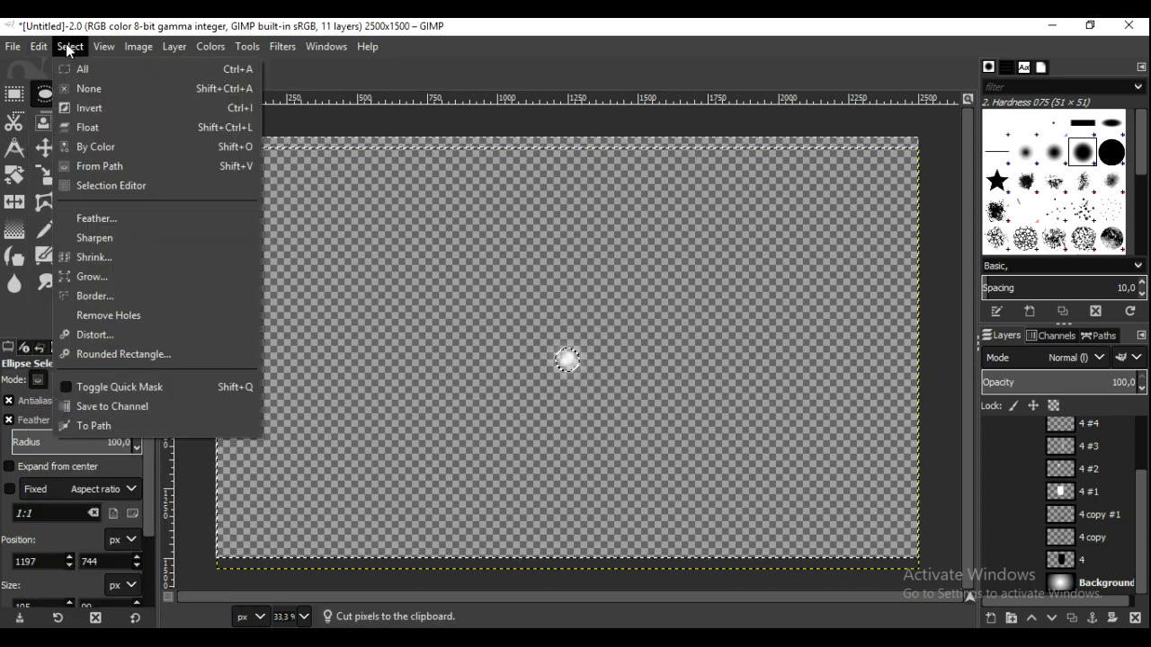
left_click(72, 88)
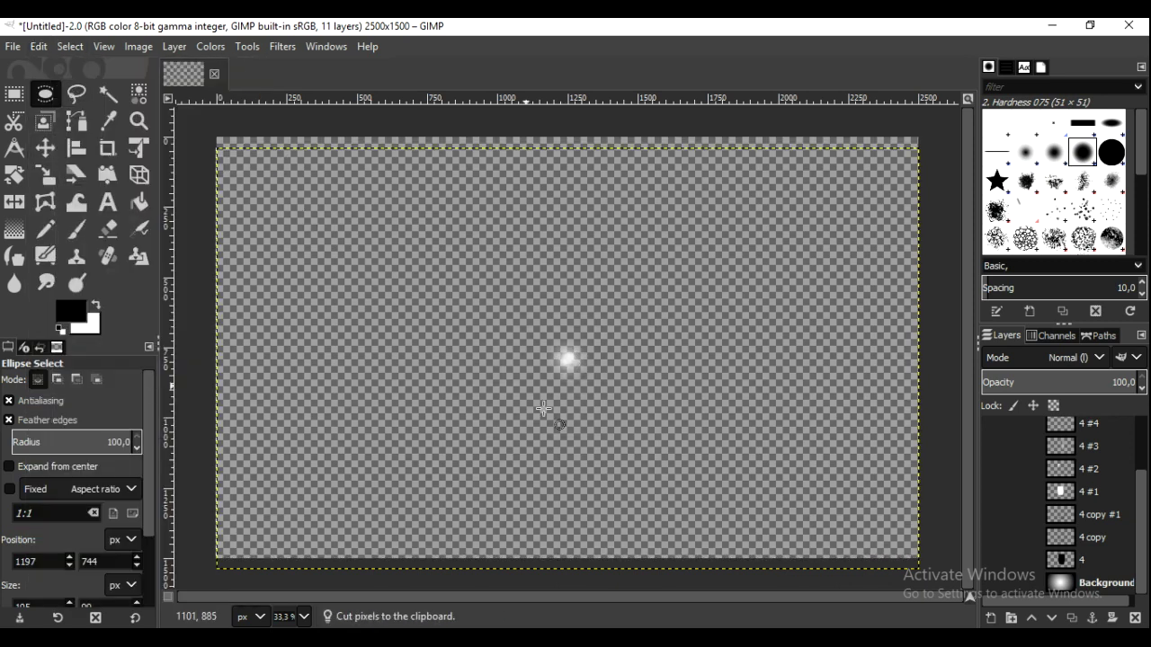
Step: Duplicate the sparkle layer as 4 #8 and shift the copy slightly left
left_click(1072, 618)
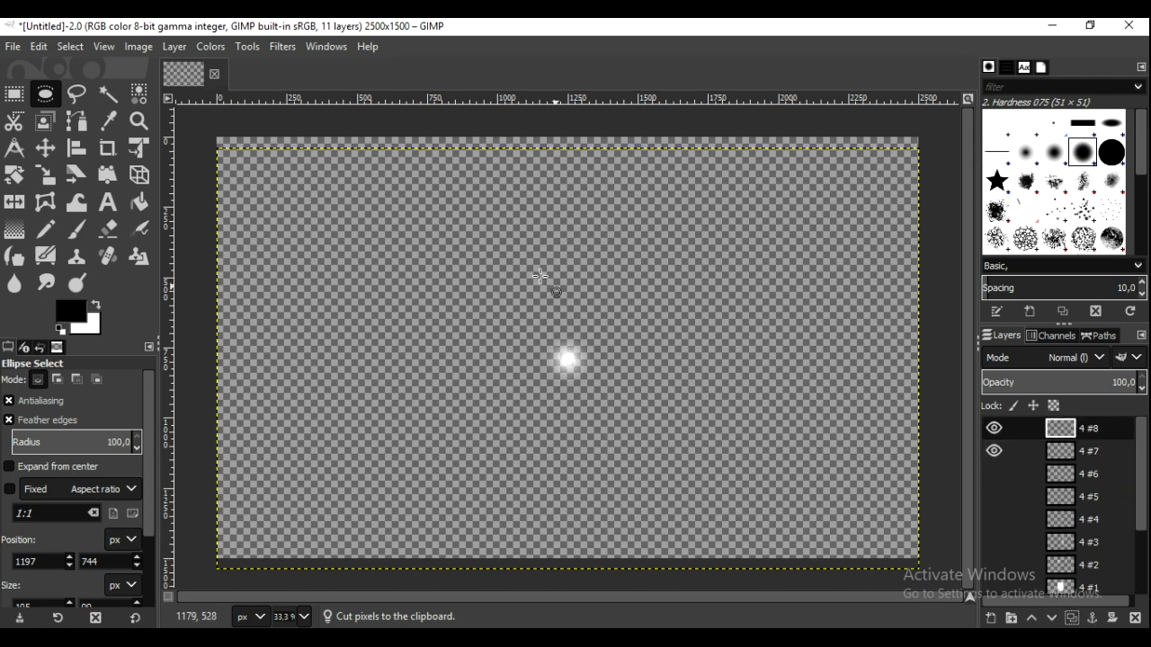
left_click(45, 146)
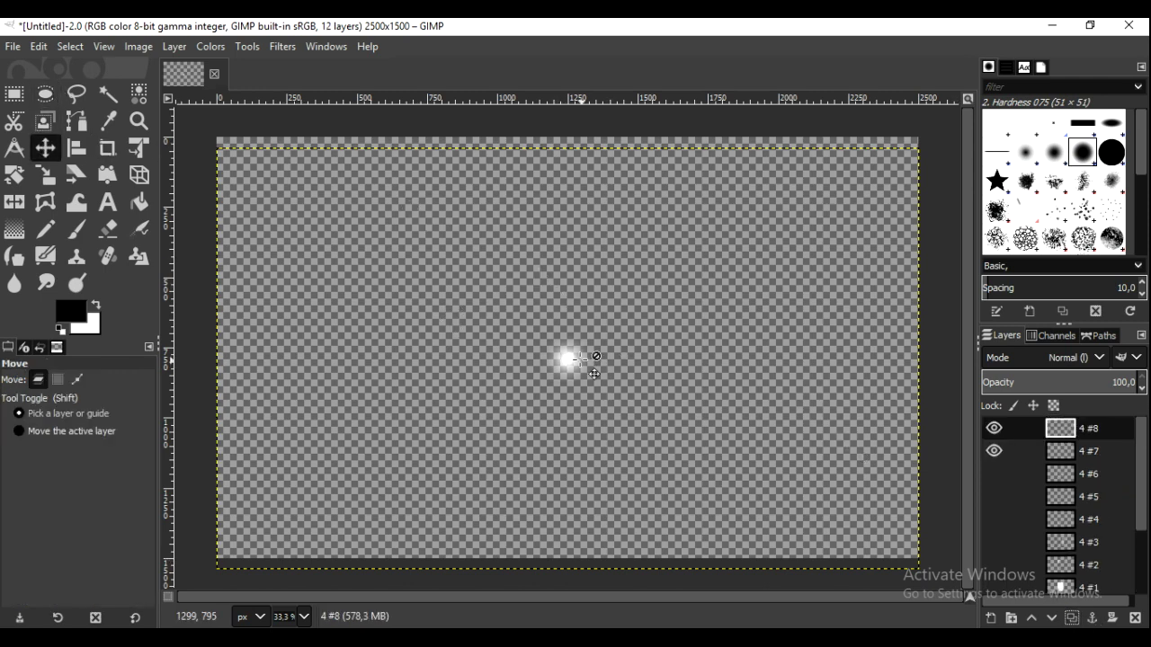
left_click_drag(565, 358, 563, 357)
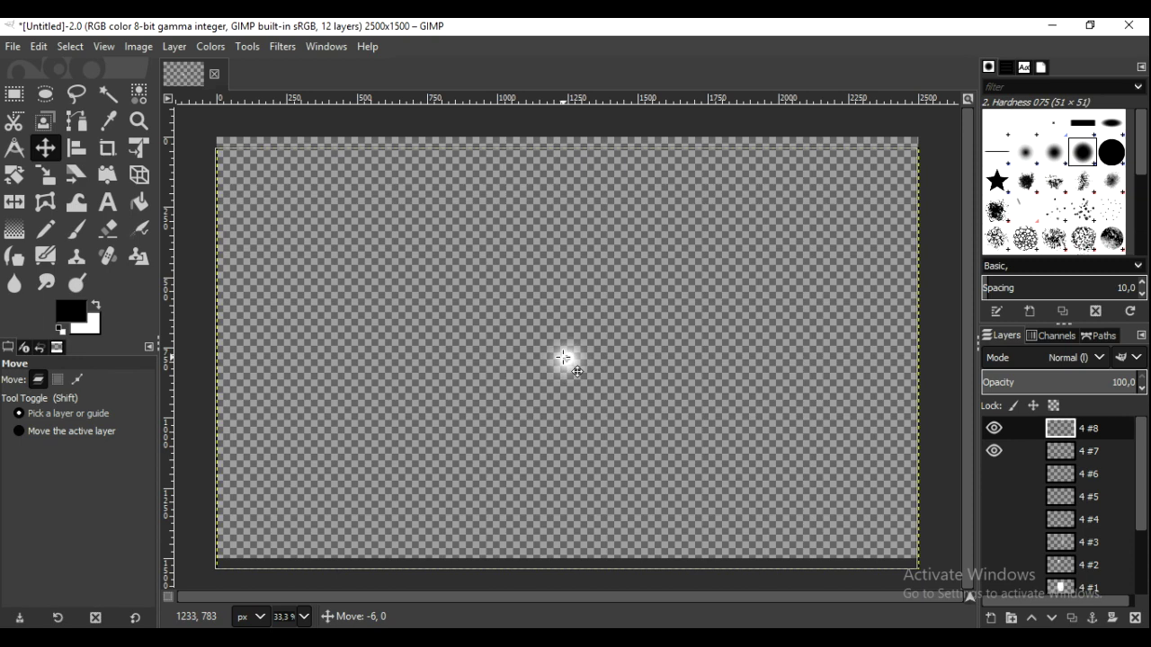
Step: Nudge the sparkle copy 4 #8 a few pixels further left, then delete that layer
left_click_drag(562, 357, 560, 359)
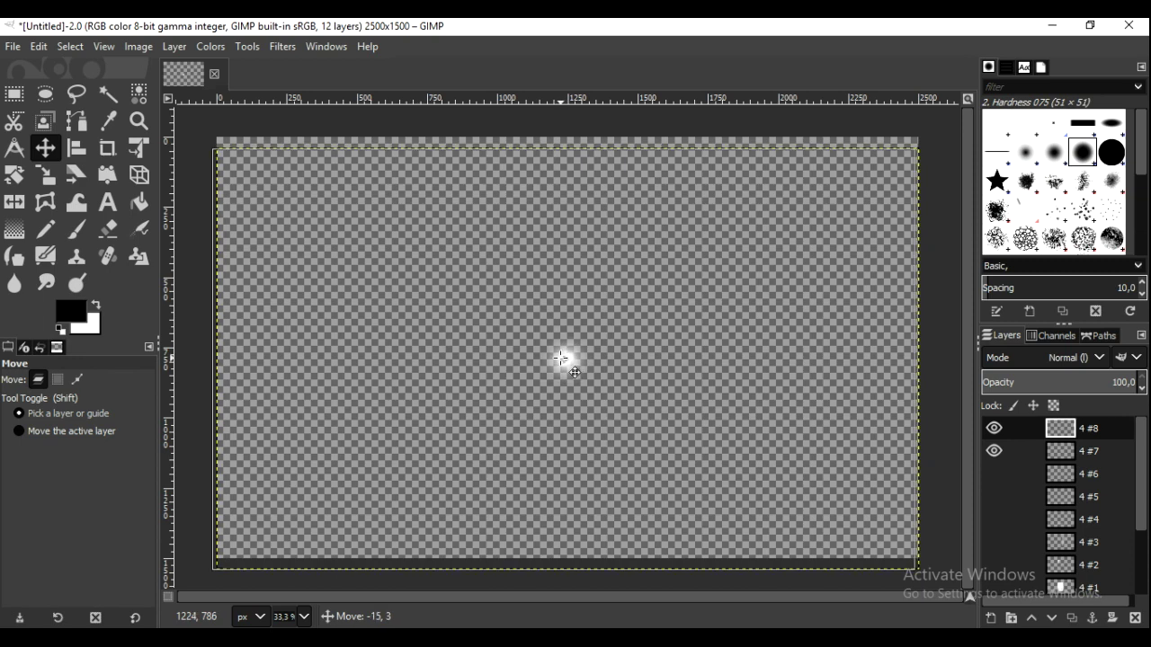
left_click_drag(562, 358, 558, 359)
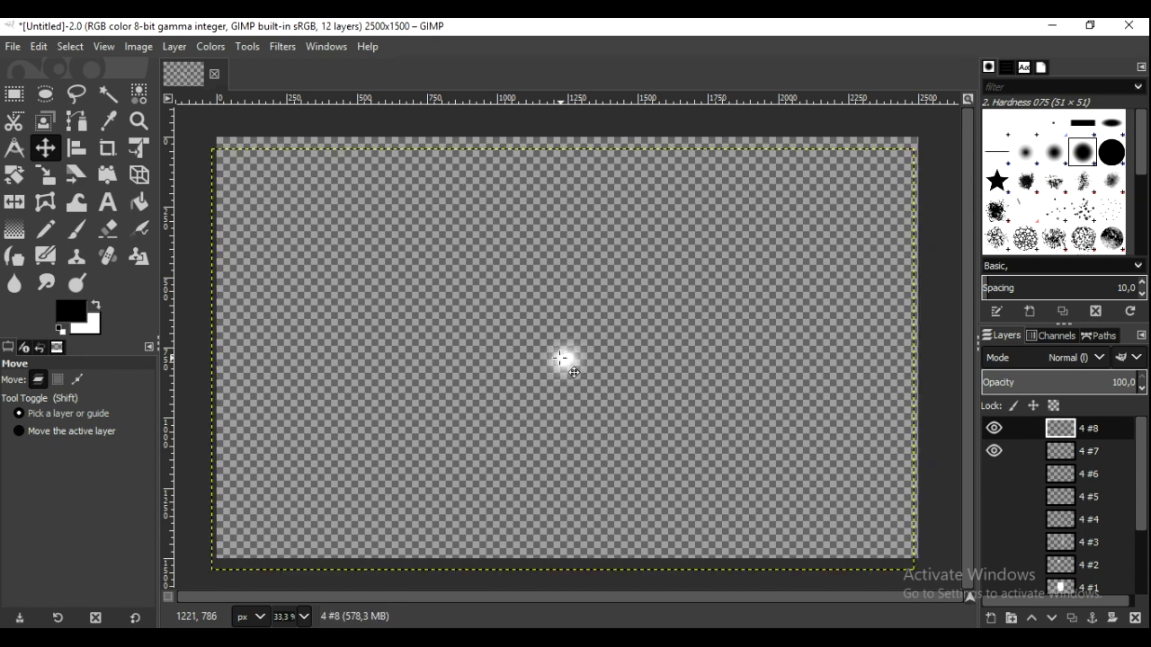
right_click(1077, 432)
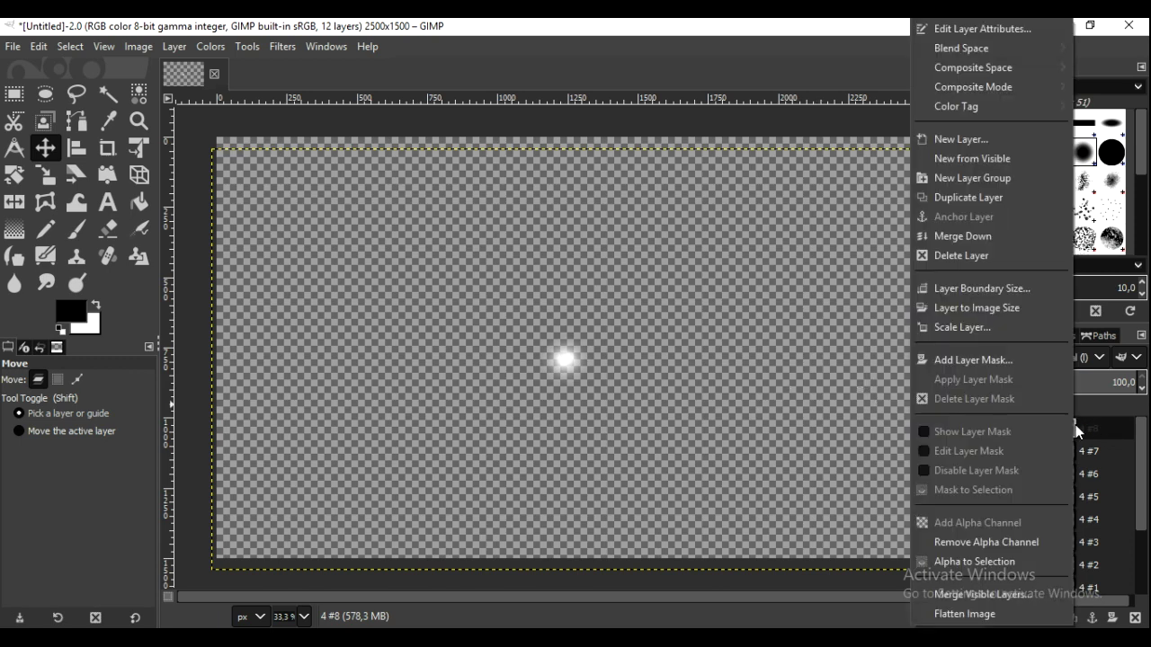
left_click(1038, 253)
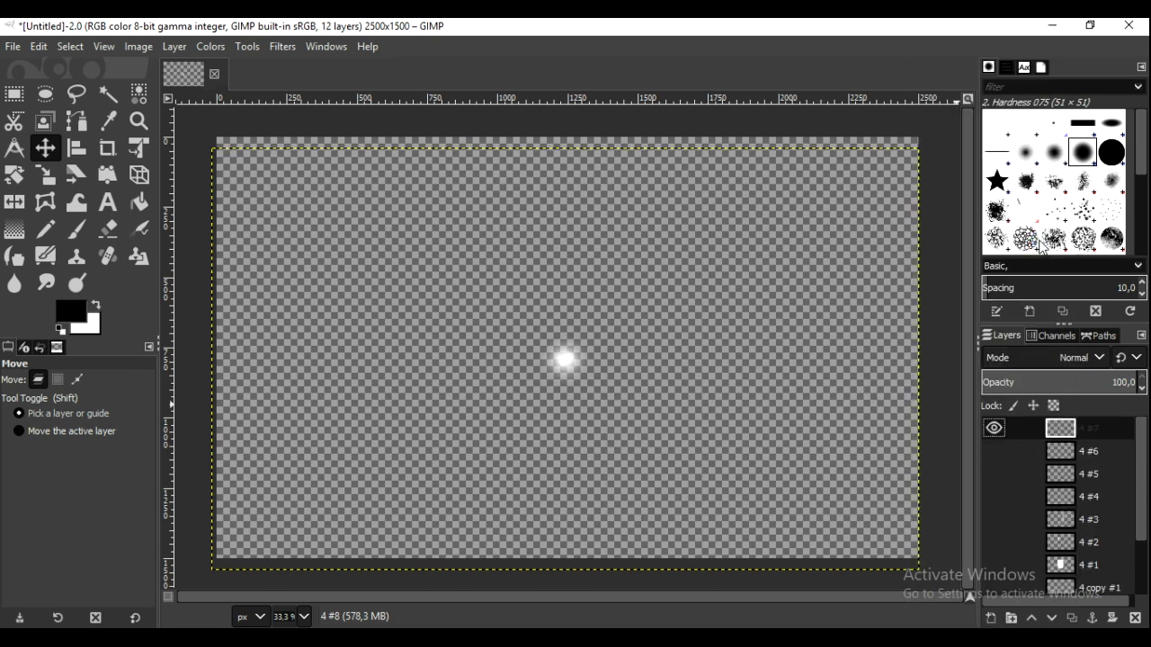
left_click(228, 48)
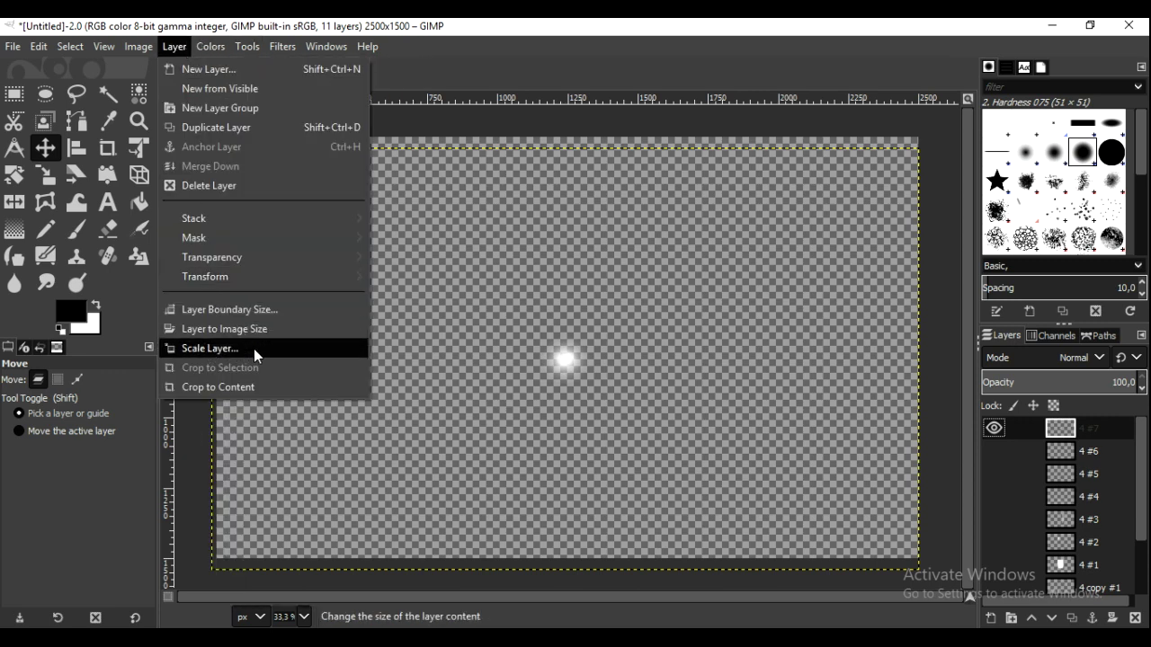
Step: Scale layer 4 #7 to a 400 px height, flattening the sparkle into a horizontal streak
left_click(255, 351)
left_click_drag(558, 233, 306, 261)
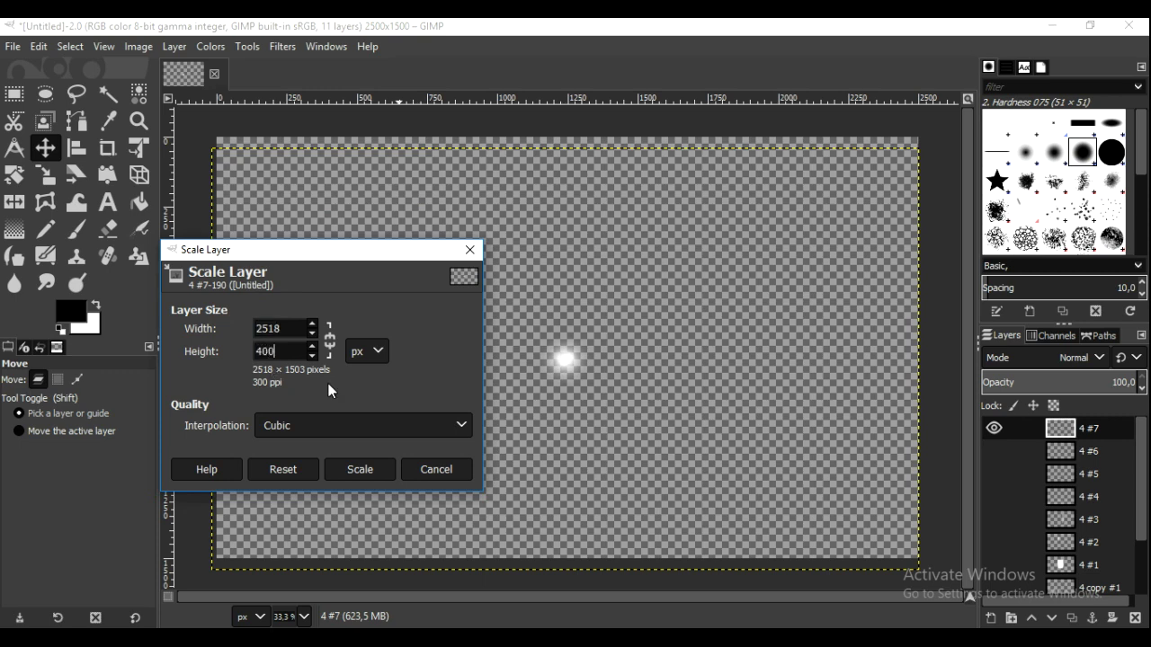
left_click(374, 467)
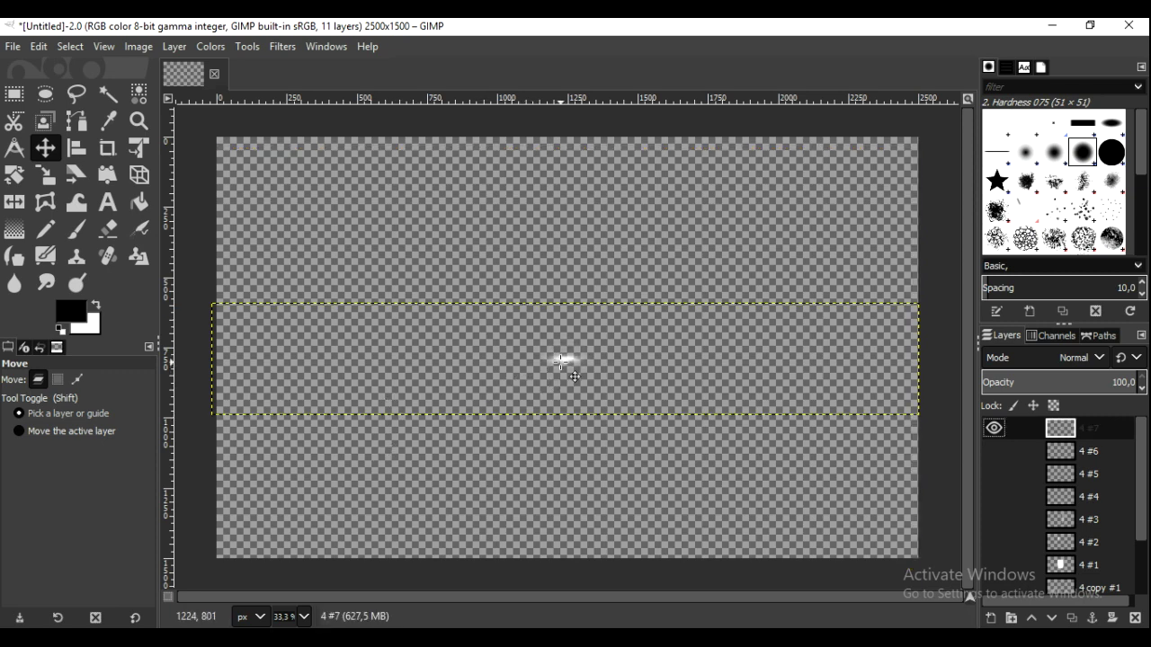
Step: Move the streak up and left, then duplicate it as 4 #8
left_click_drag(565, 358, 361, 316)
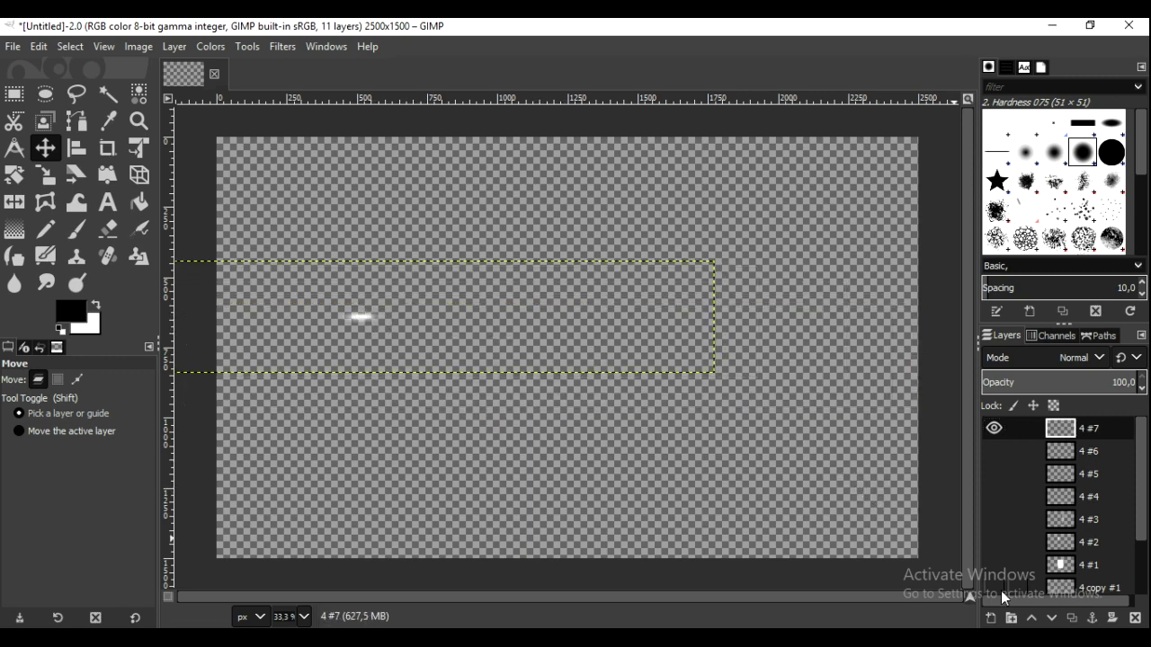
left_click(1071, 622)
left_click_drag(365, 317, 359, 318)
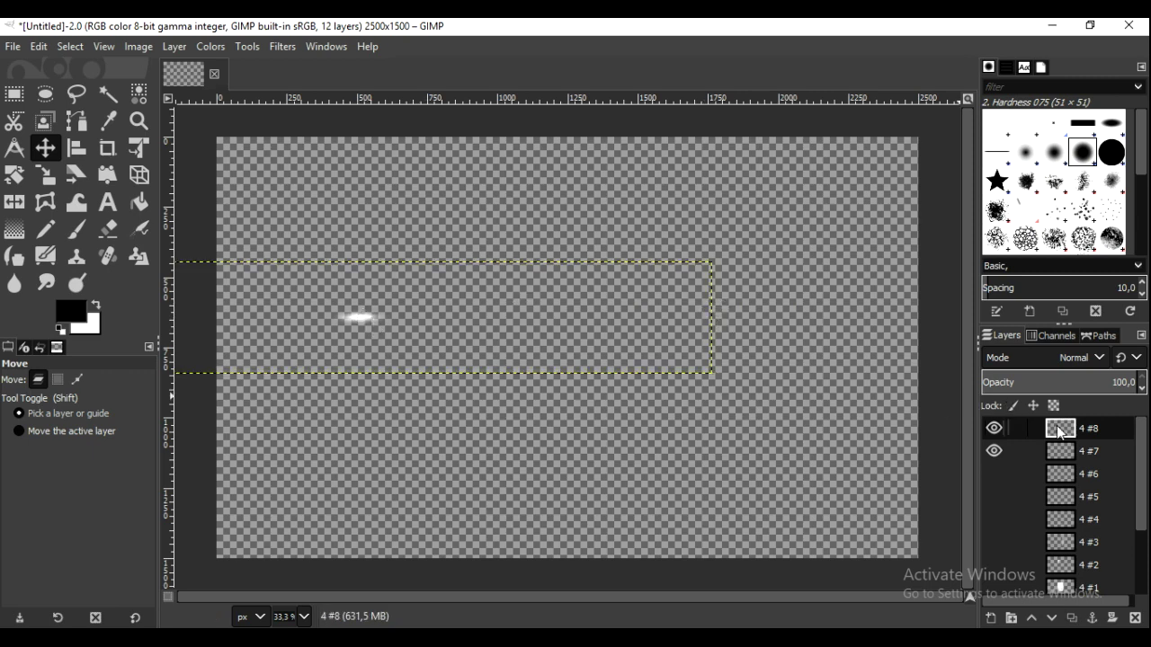
Step: Merge 4 #8 down into 4 #7 and make the glass layers and gradient Background visible again
right_click(1059, 434)
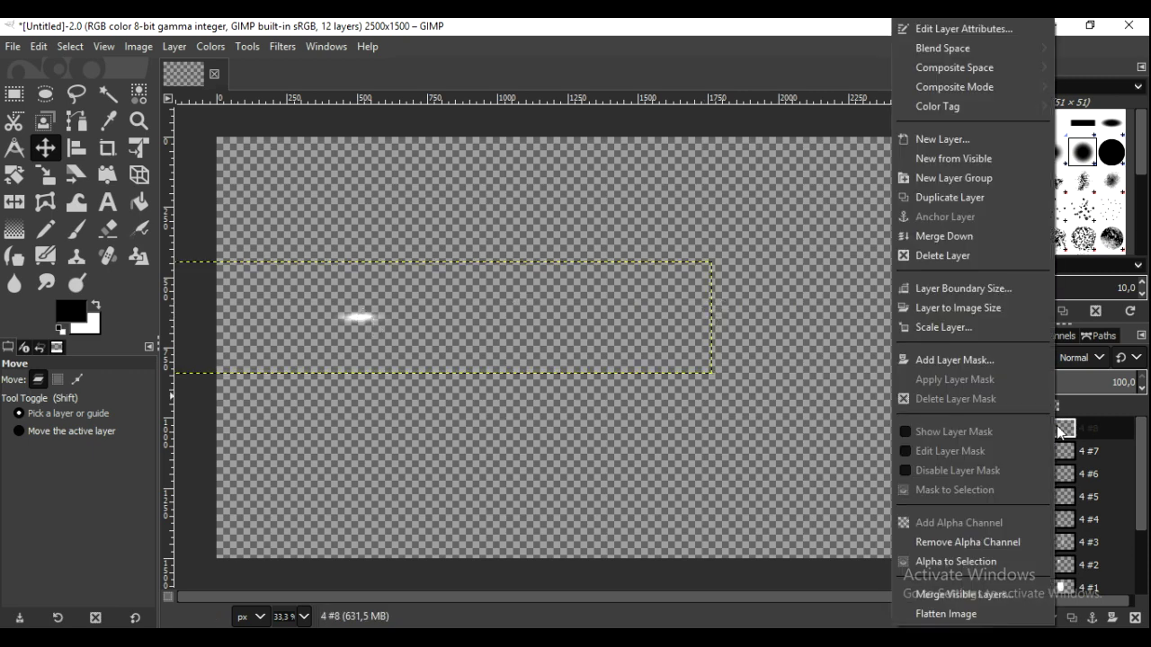
left_click(993, 238)
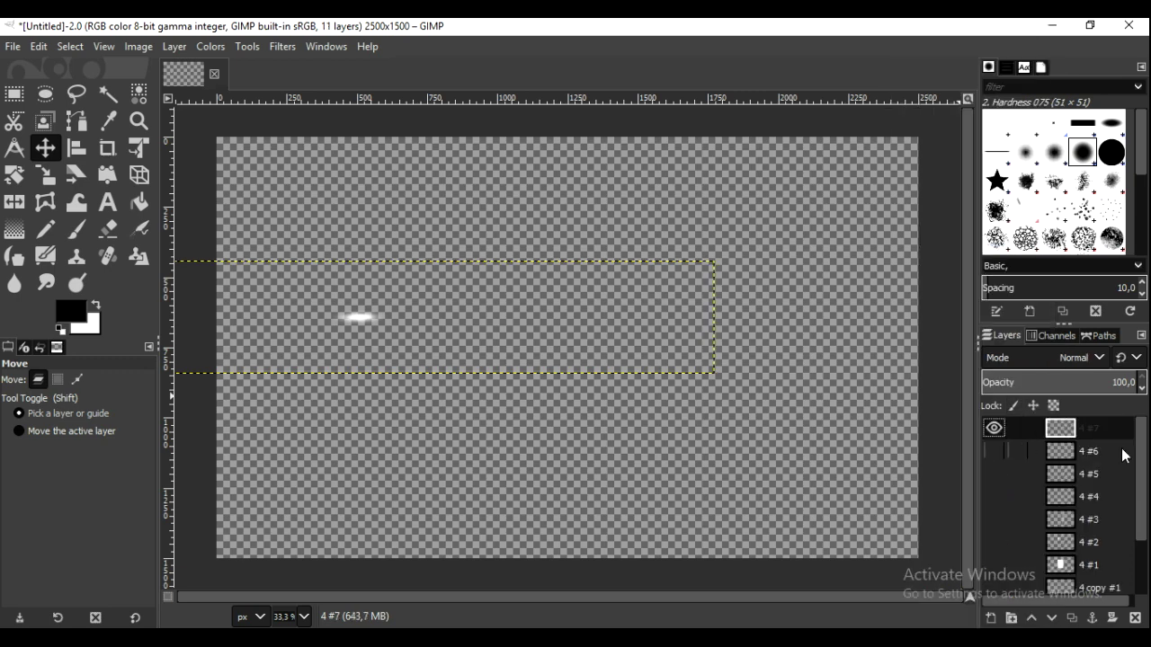
left_click(992, 450)
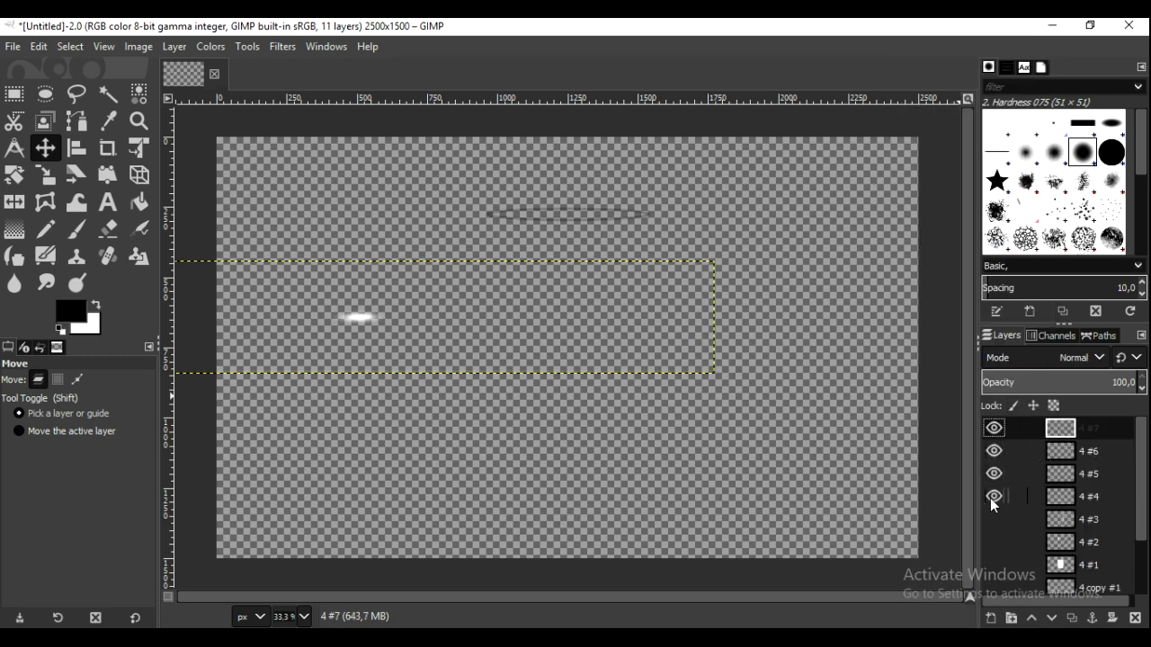
left_click(993, 542)
left_click(992, 564)
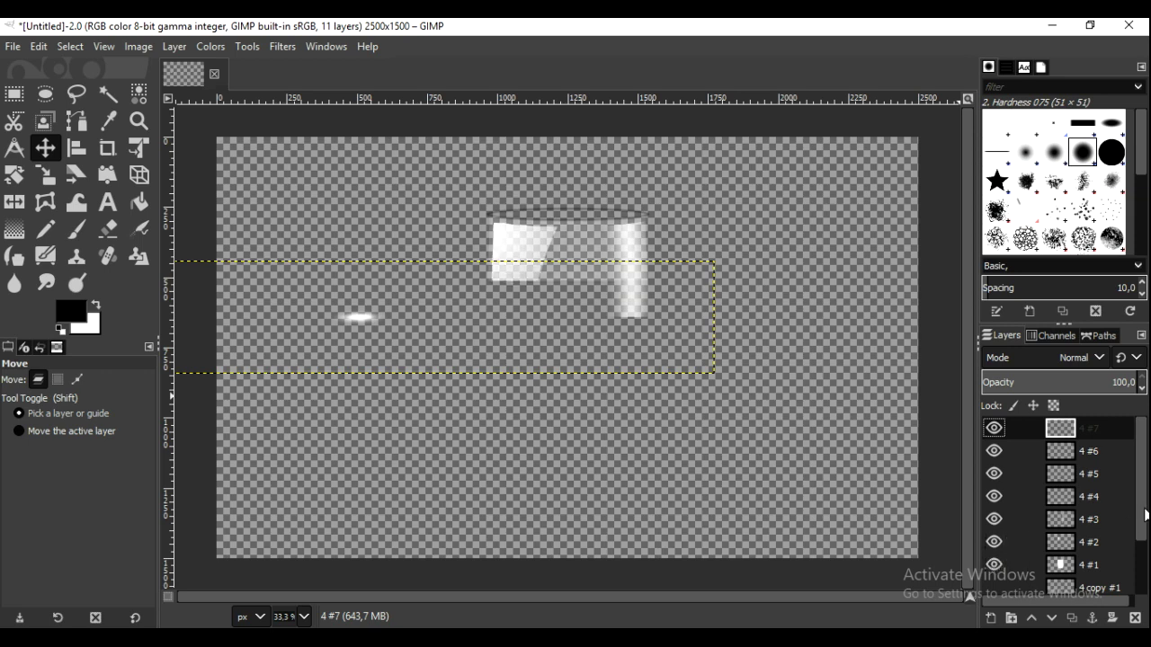
scroll(1138, 571, "down", 2)
left_click(993, 514)
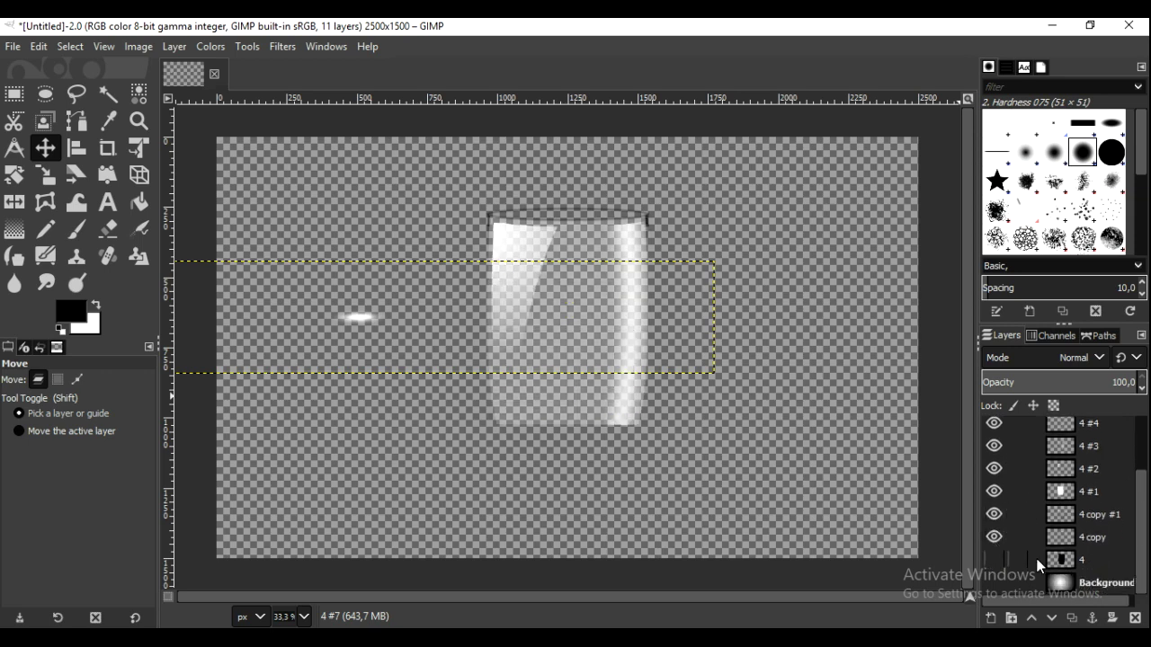
left_click(994, 583)
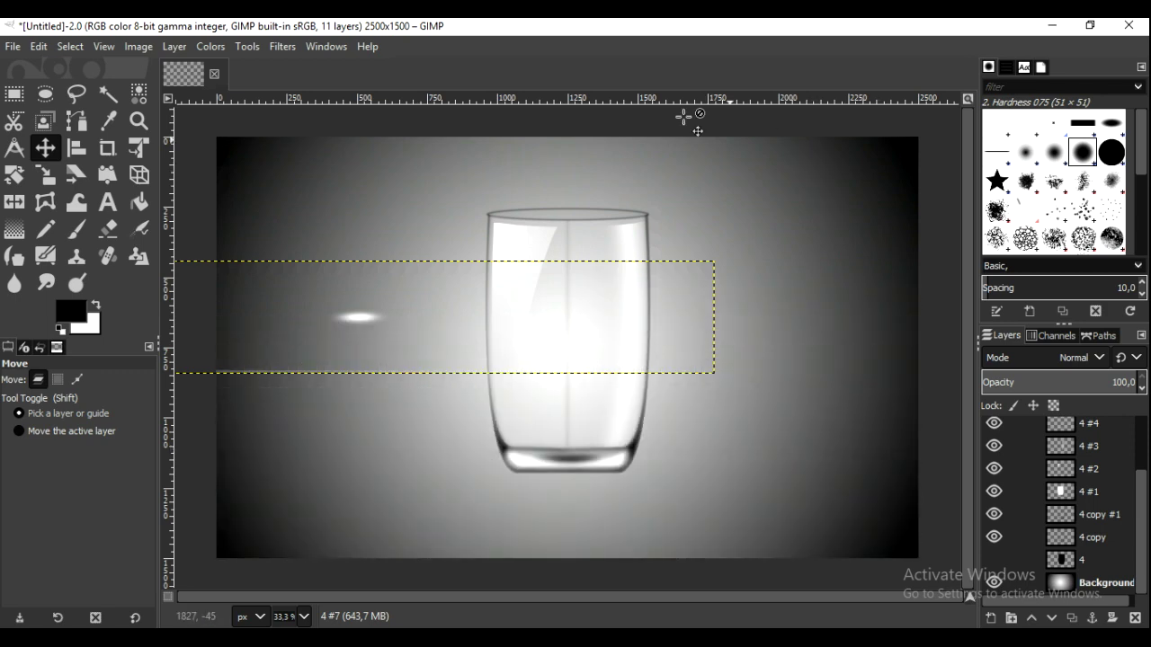
Step: Position the streak layer 4 #7 along the glass rim
left_click_drag(359, 317, 635, 221)
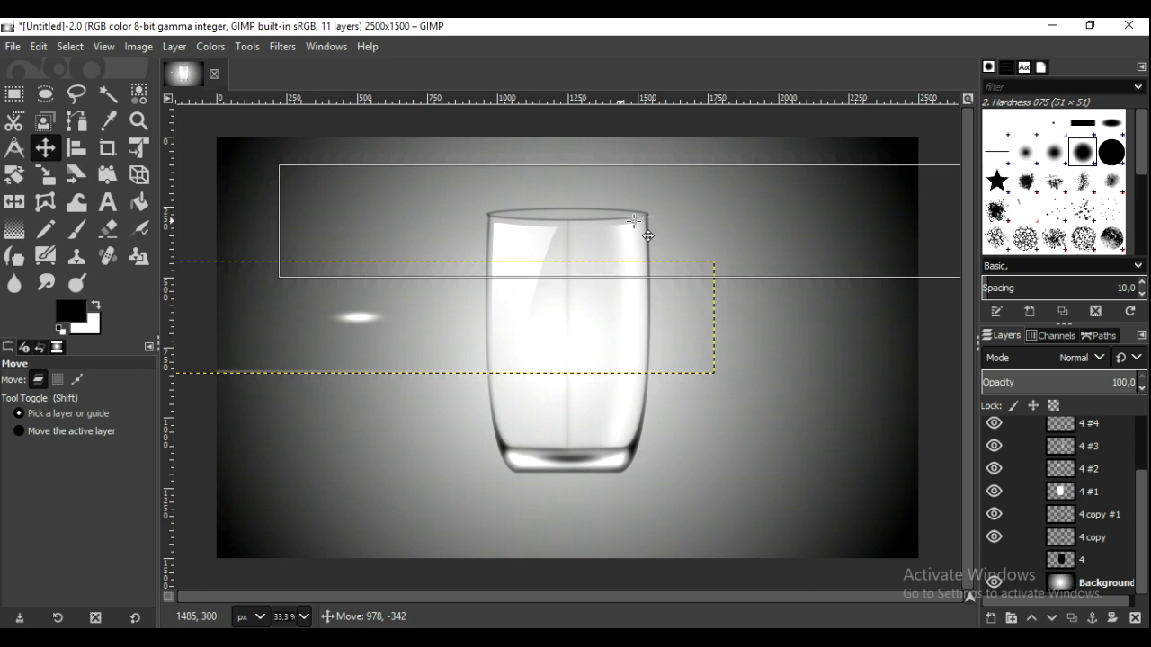
left_click_drag(635, 221, 607, 218)
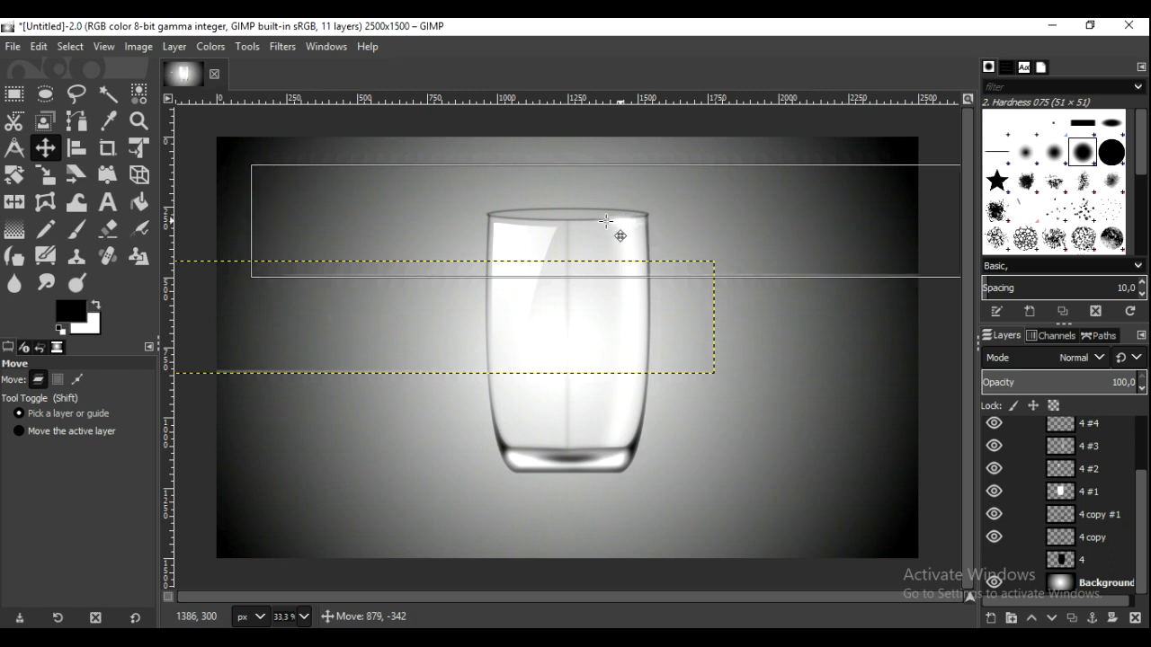
left_click_drag(608, 219, 608, 220)
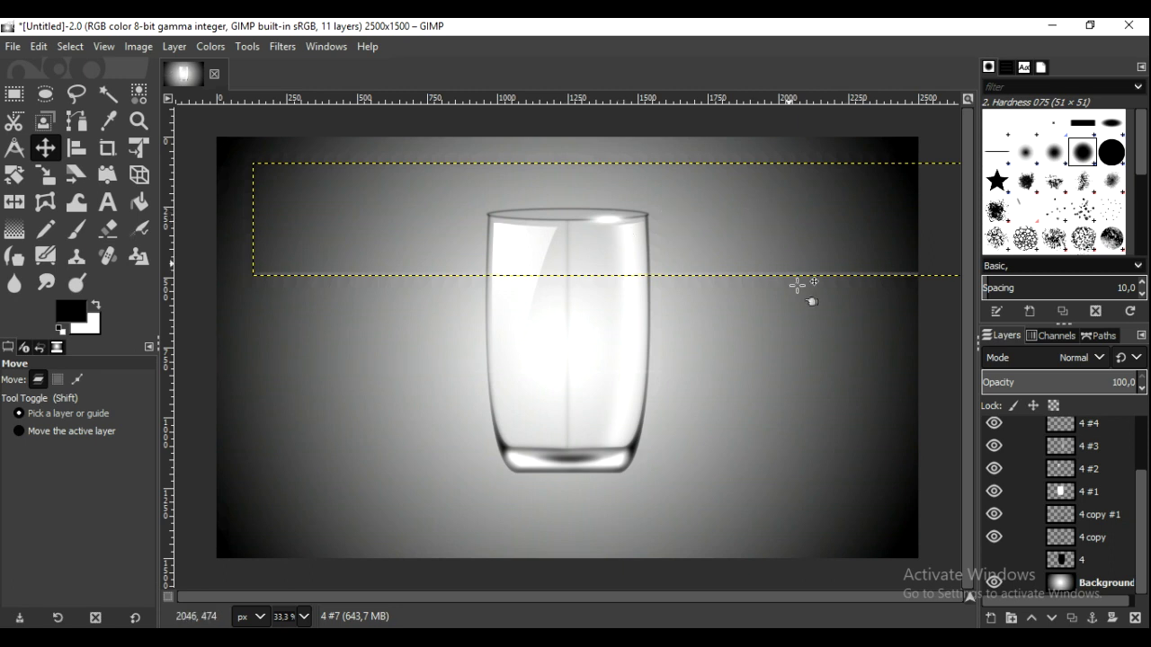
Step: Duplicate the streak as 4 #8 and move the copy down near the glass base
left_click(1073, 619)
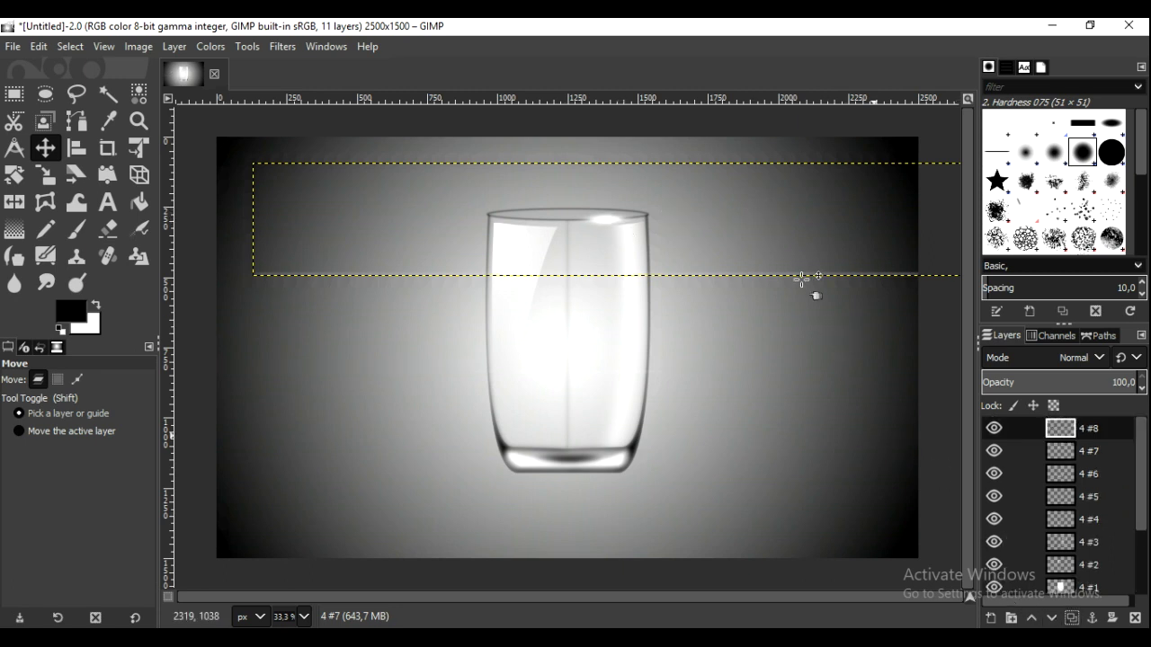
mouse_move(604, 218)
left_mouse_down()
mouse_move(616, 344)
mouse_move(526, 442)
left_mouse_up()
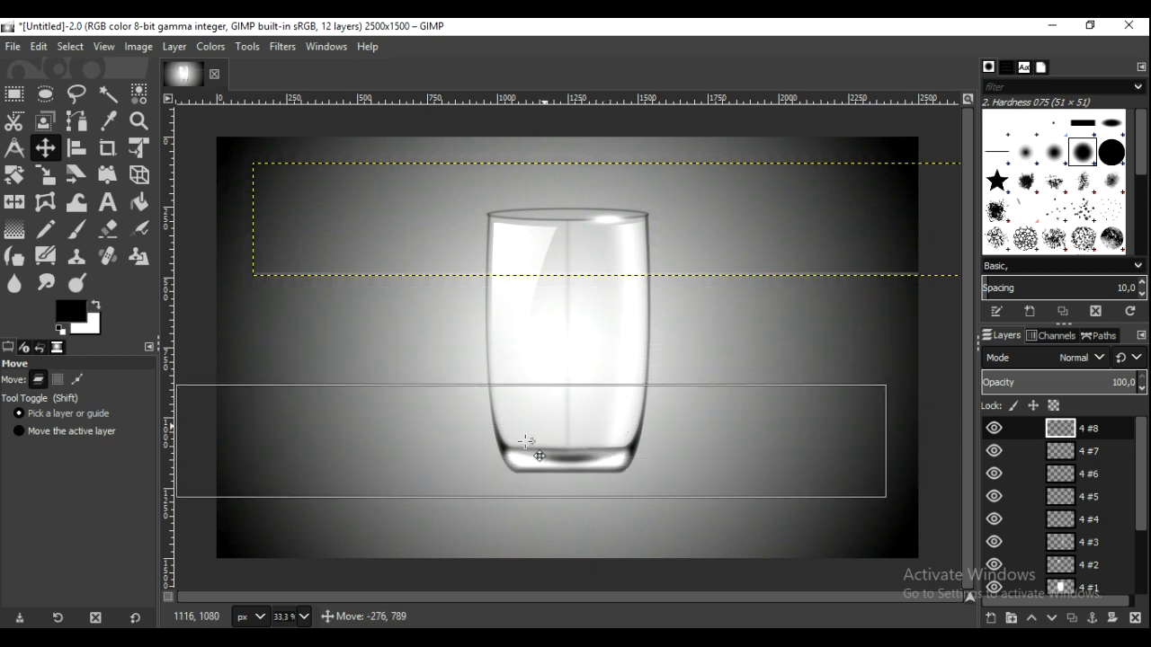
mouse_move(525, 442)
left_mouse_down()
mouse_move(569, 446)
mouse_move(548, 449)
left_mouse_up()
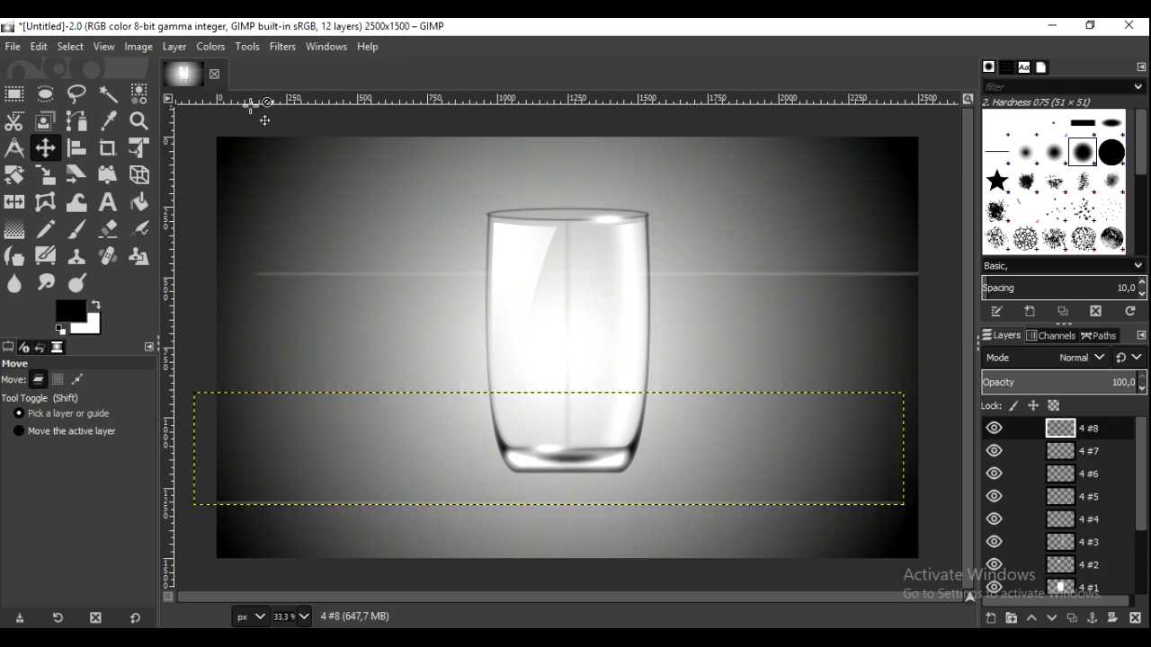
left_click(13, 93)
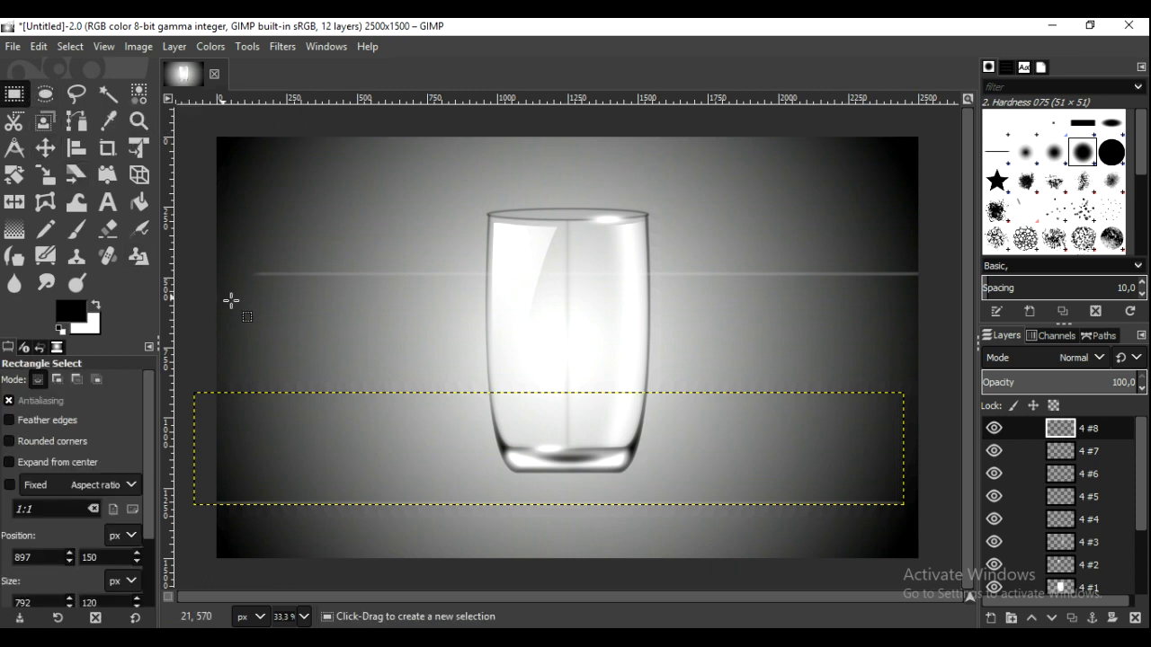
Step: Cut the upper and lower horizontal line bands out of layer 4 #7, then deselect
left_click(993, 429)
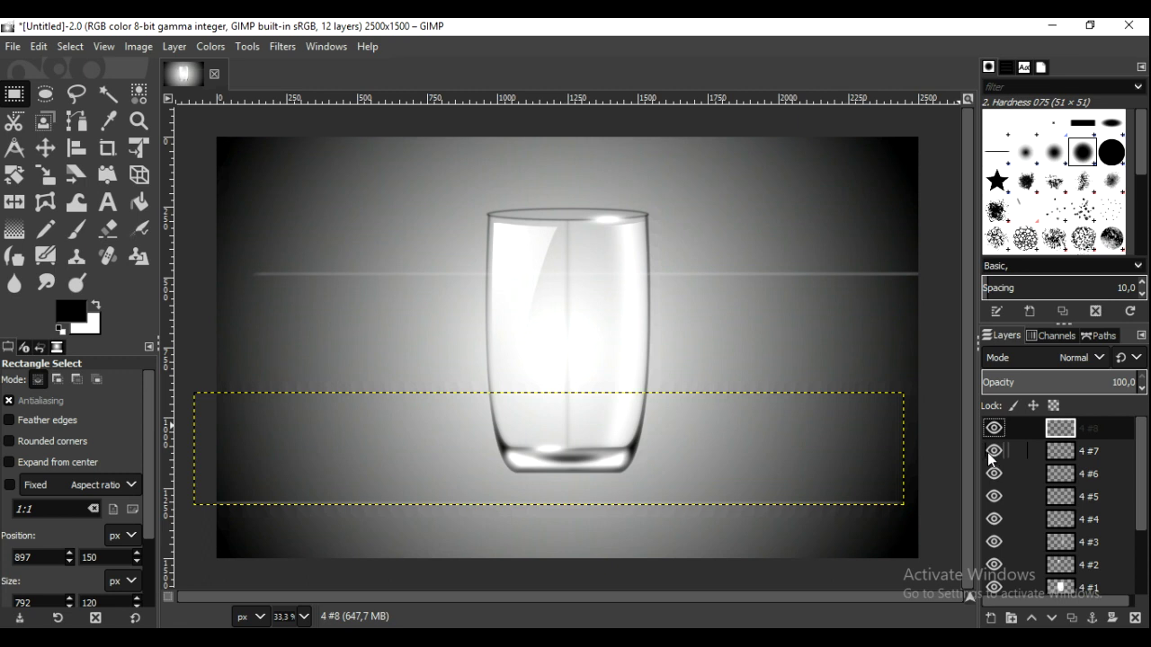
left_click(993, 451)
left_click(1061, 451)
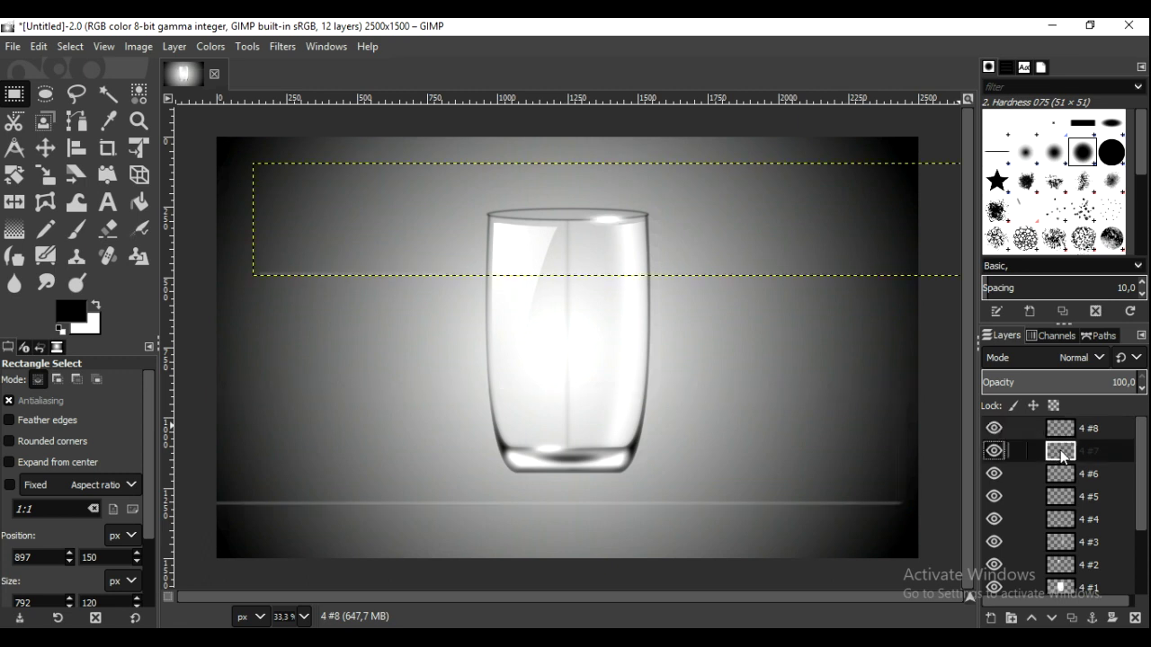
left_click_drag(224, 249, 957, 290)
right_click(911, 290)
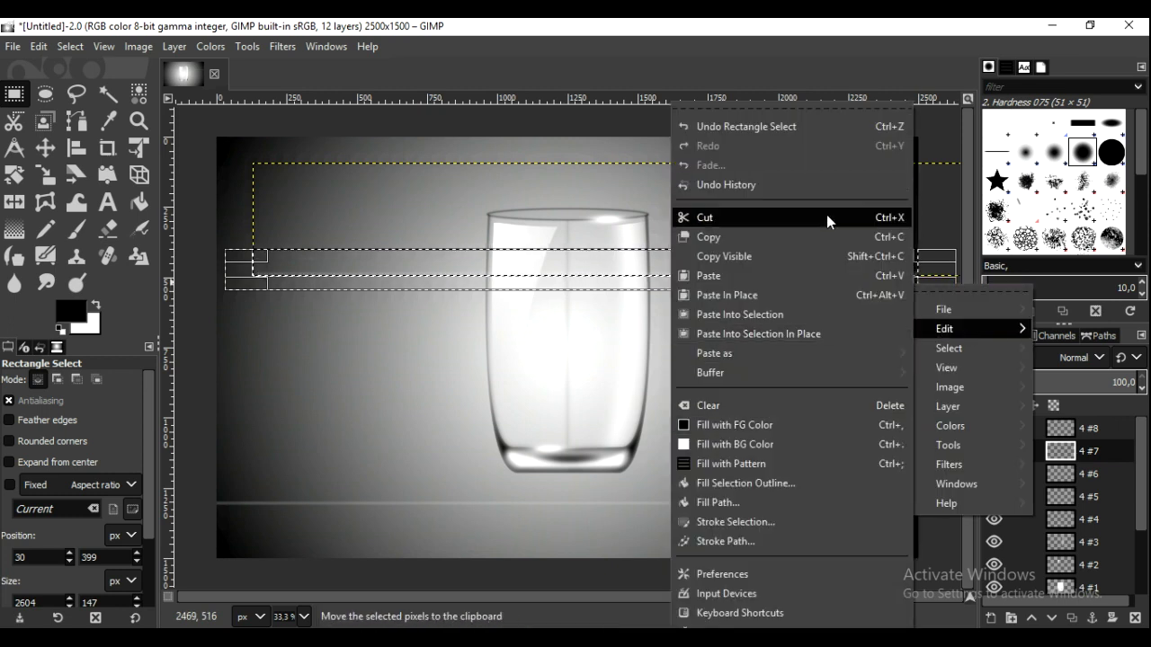
mouse_move(969, 329)
left_click(827, 215)
left_click_drag(185, 485, 940, 527)
right_click(871, 519)
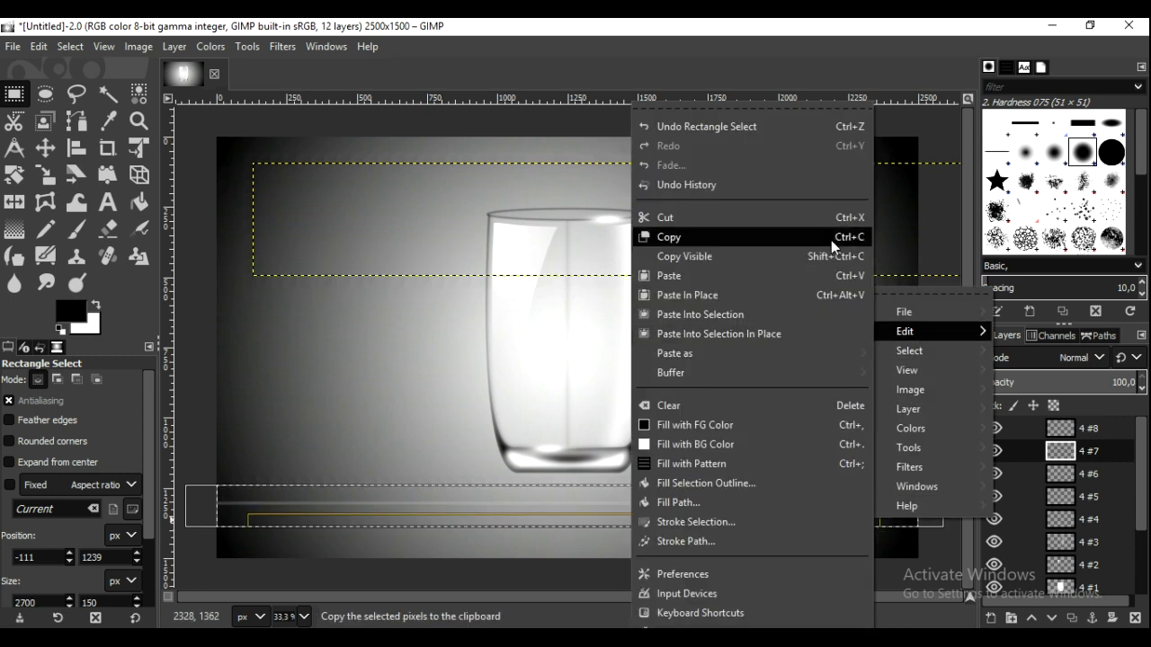
left_click(836, 217)
left_click(70, 46)
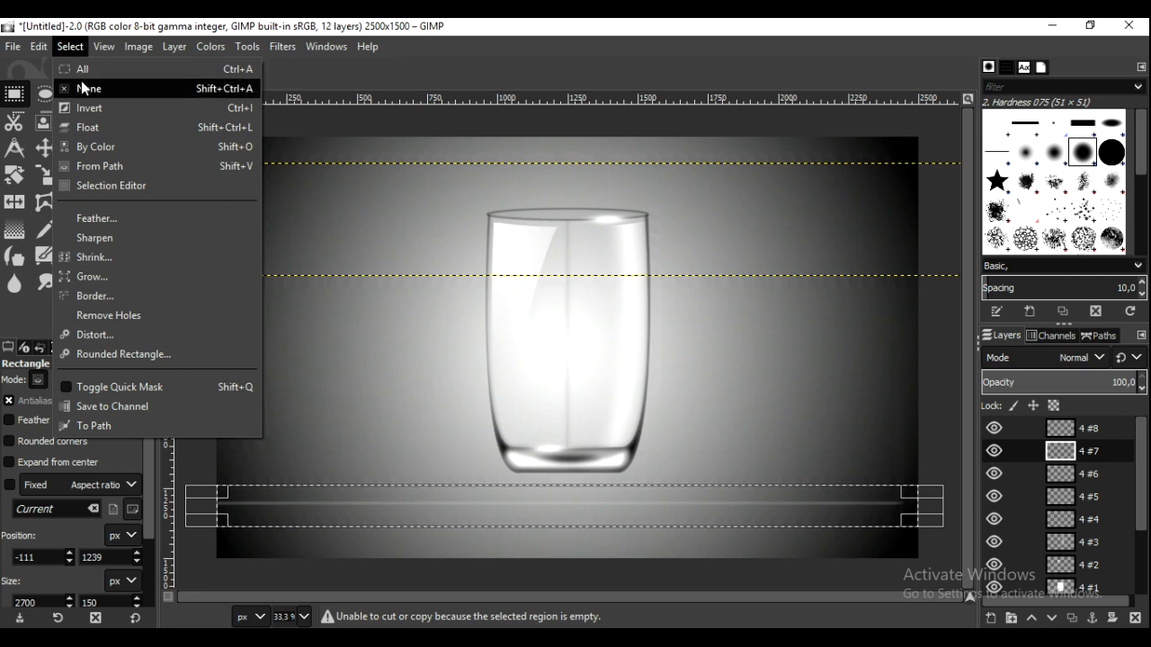
left_click(82, 81)
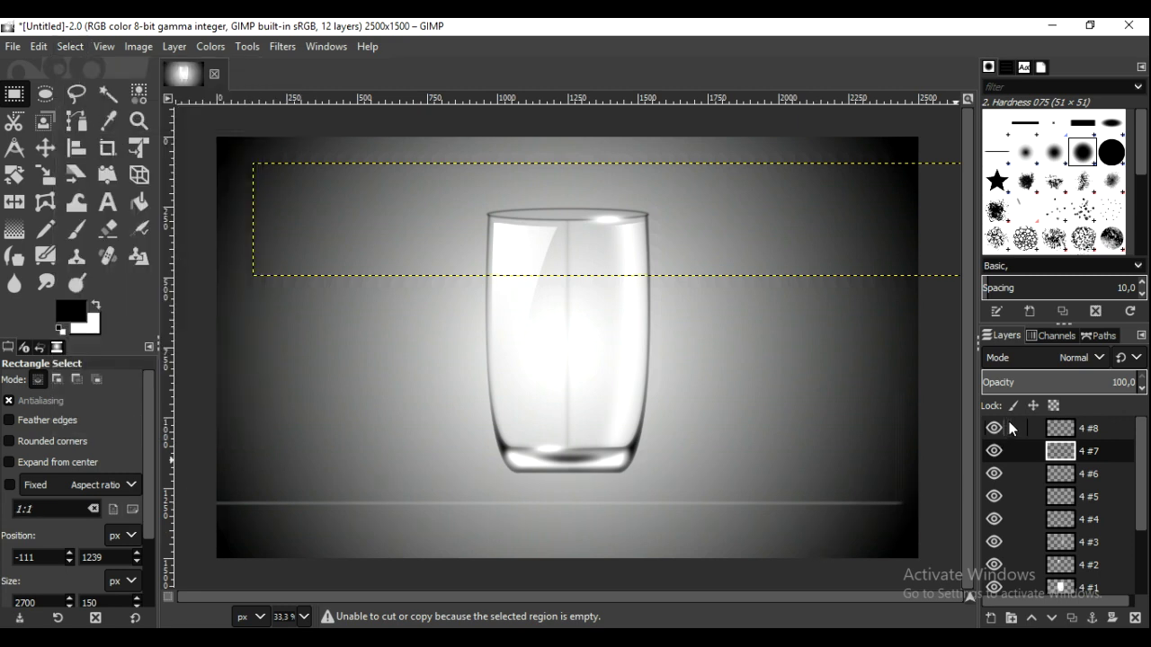
Step: Hide 4 #7, cut the lower line band out of layer 4 #8, and deselect
left_click(993, 451)
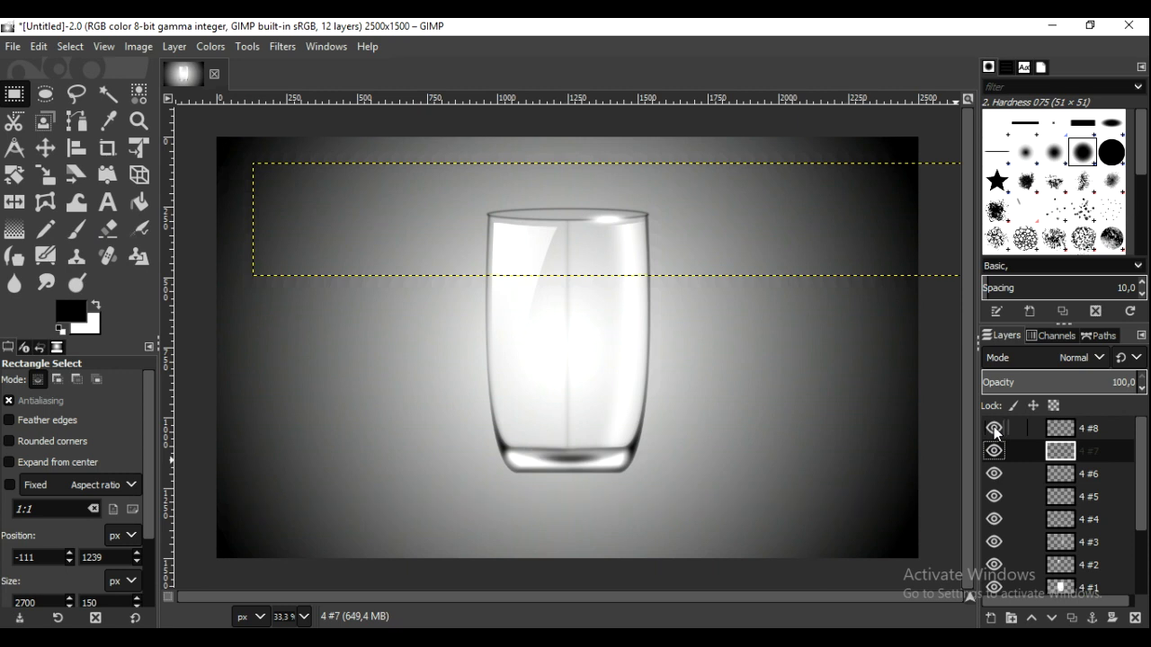
left_click(1057, 433, "alt")
left_click_drag(187, 473, 950, 538)
right_click(856, 503)
mouse_move(917, 319)
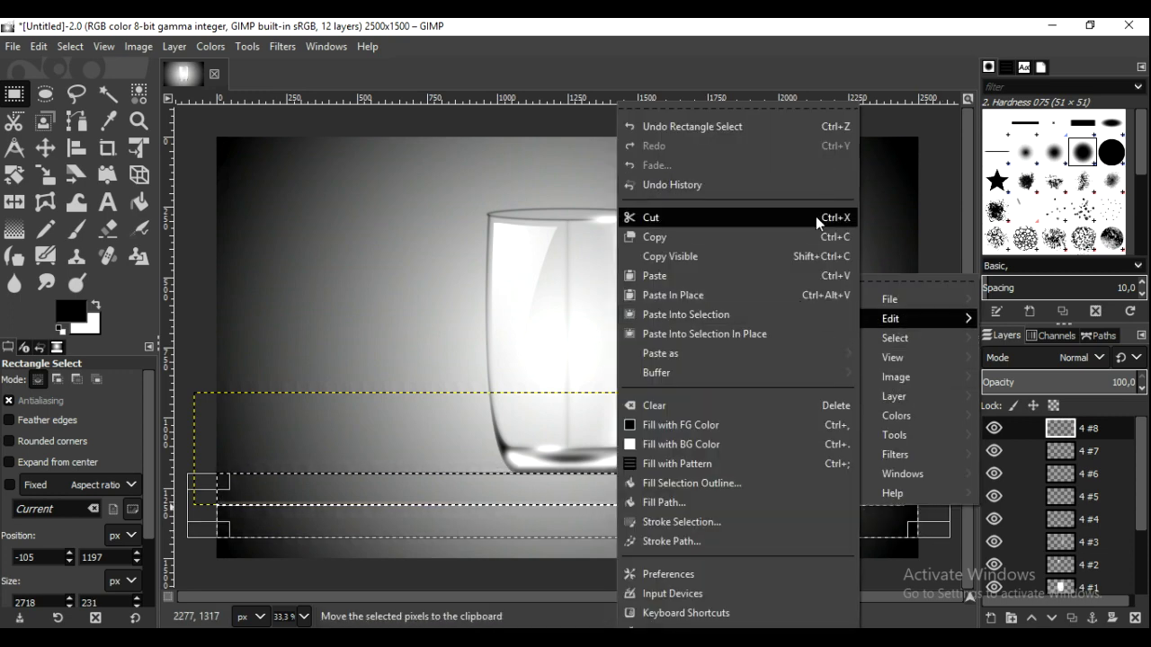
left_click(815, 217)
left_click(59, 46)
left_click(65, 85)
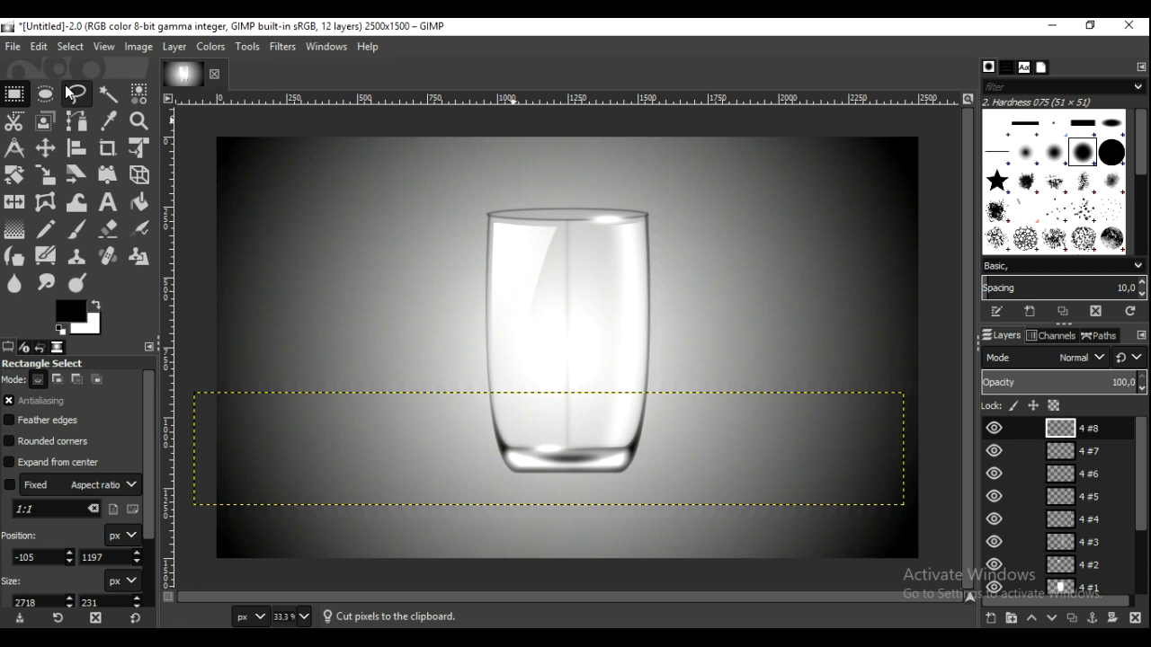
left_click(80, 49)
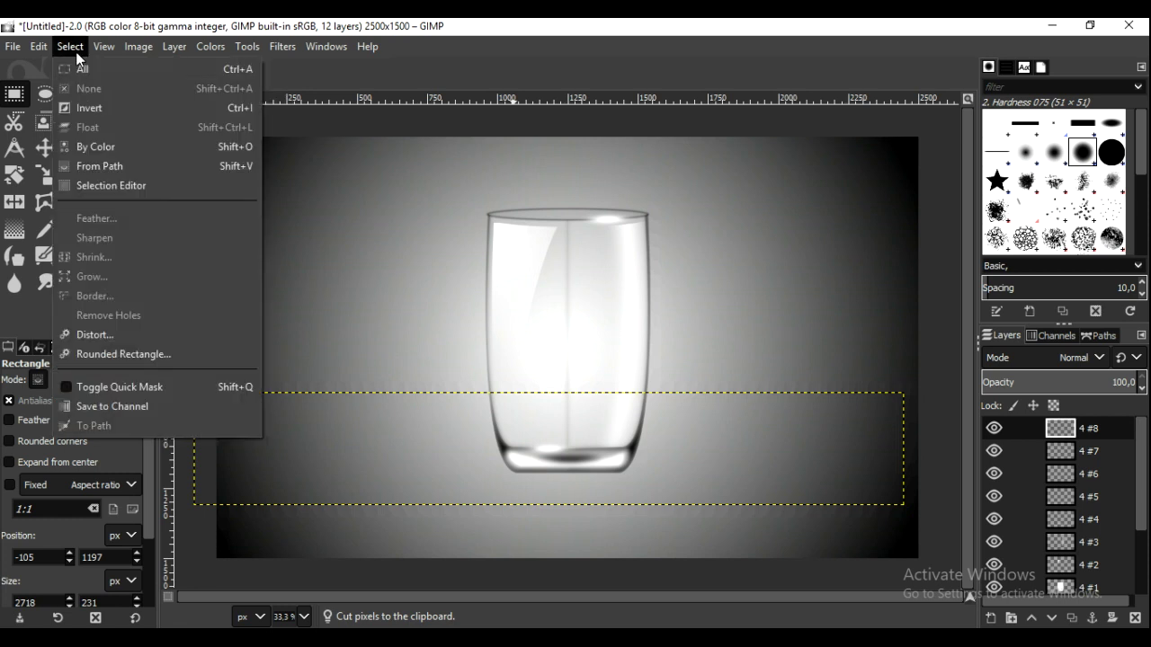
left_click(75, 51)
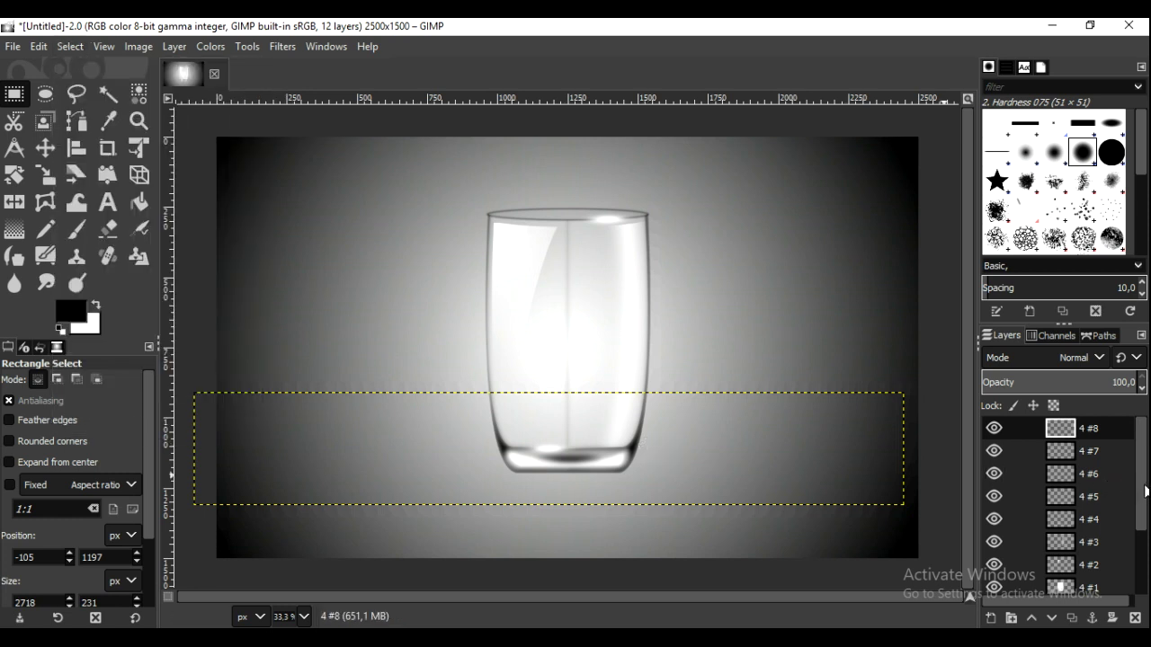
scroll(1134, 521, "down", 3)
scroll(1115, 557, "down", 2)
left_click(1081, 586)
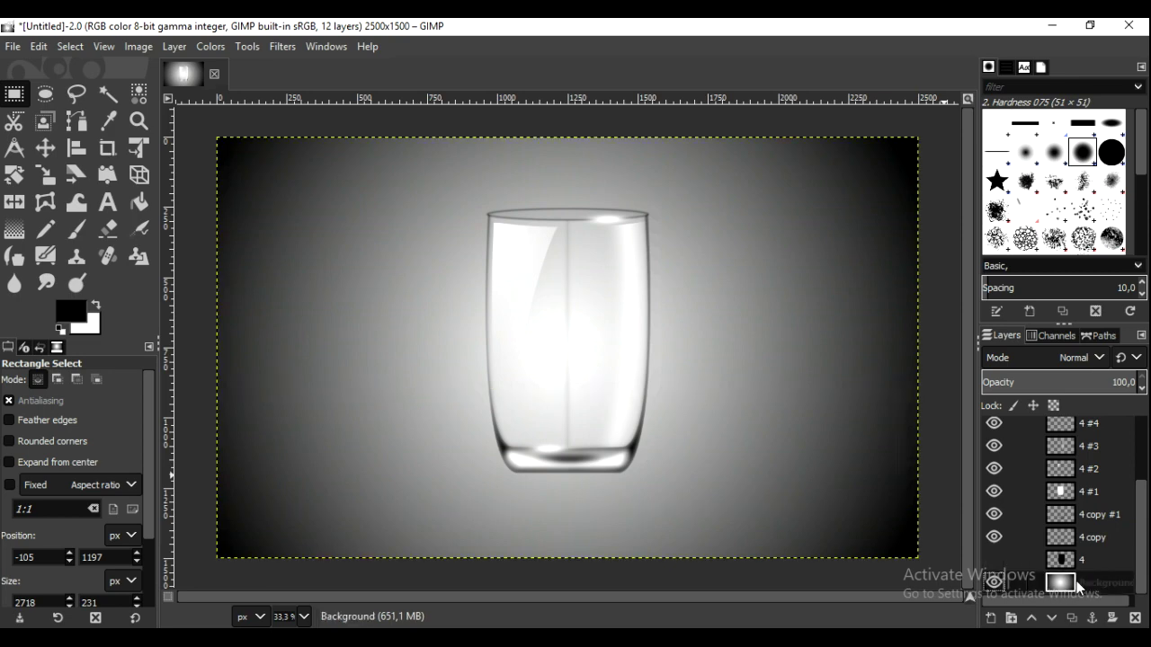
Step: Add a black-filled layer above Background at low opacity to slightly darken the gradient
left_click(991, 619)
left_click(1012, 611)
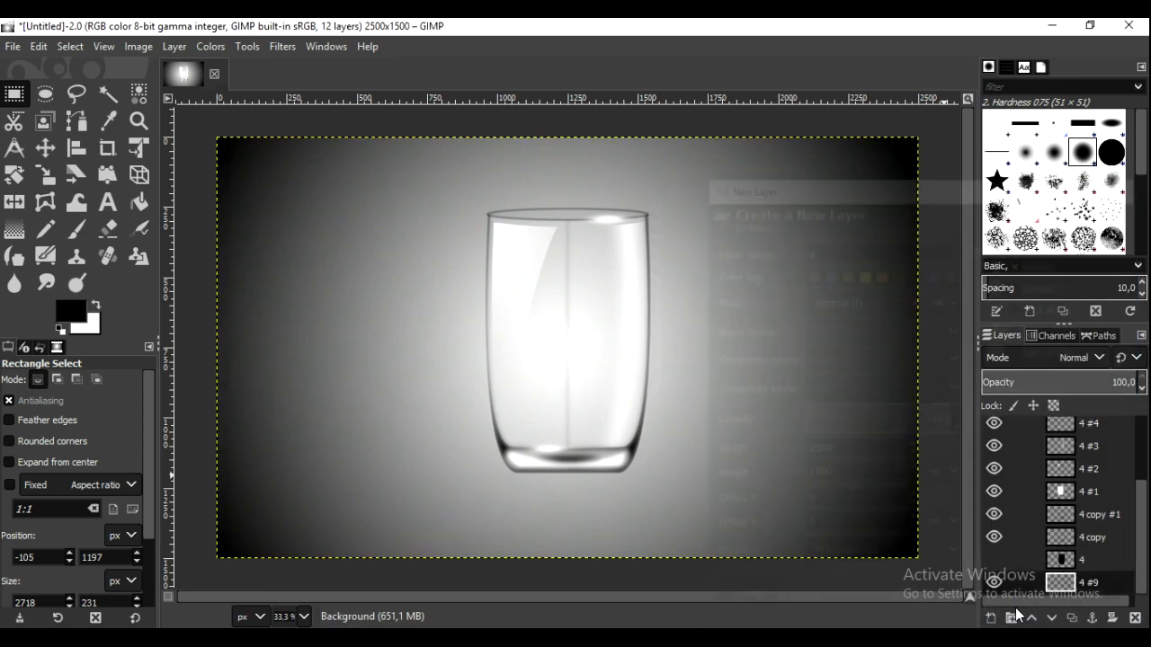
left_click(39, 46)
left_click(114, 374)
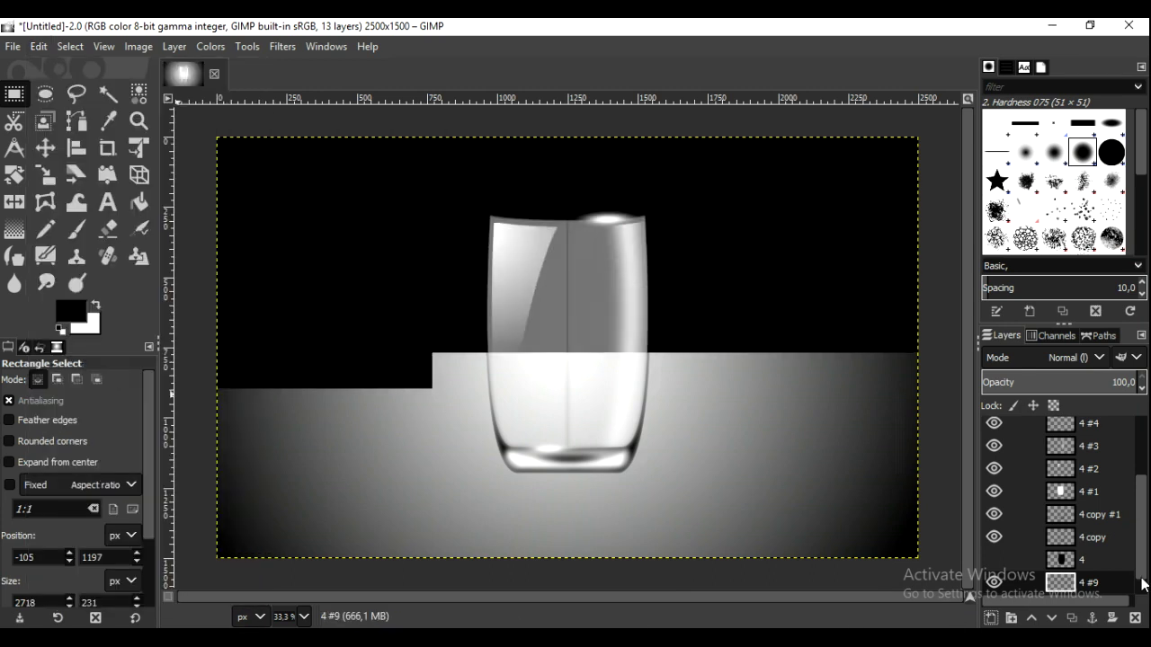
scroll(1109, 559, "down", 1)
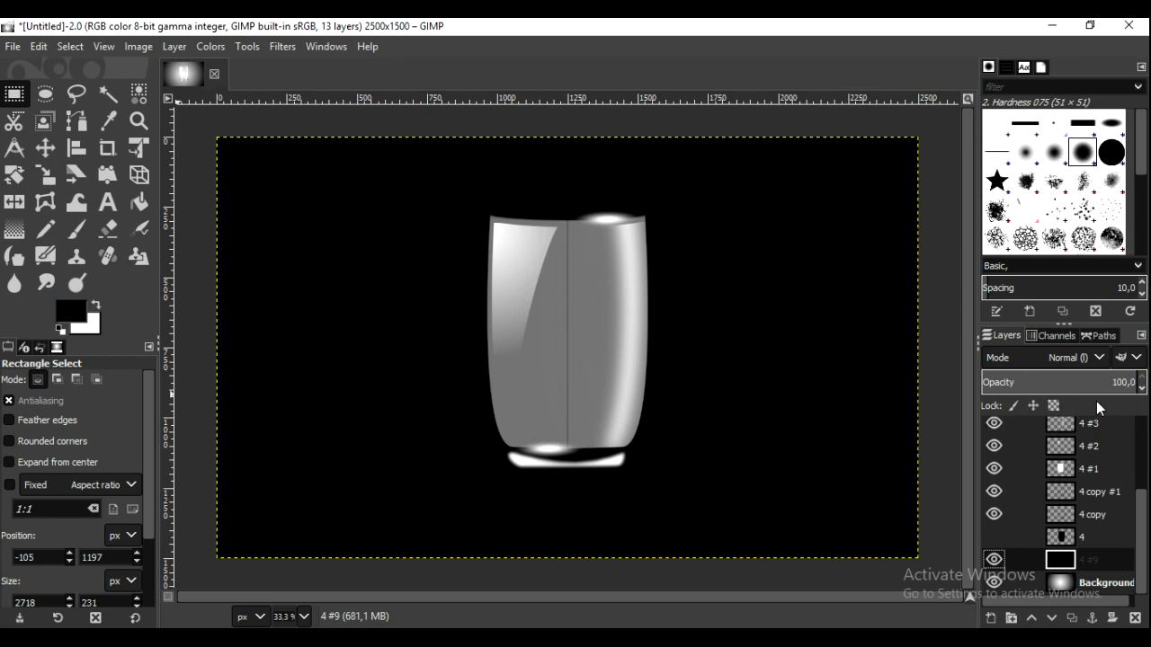
left_click_drag(1088, 383, 1005, 382)
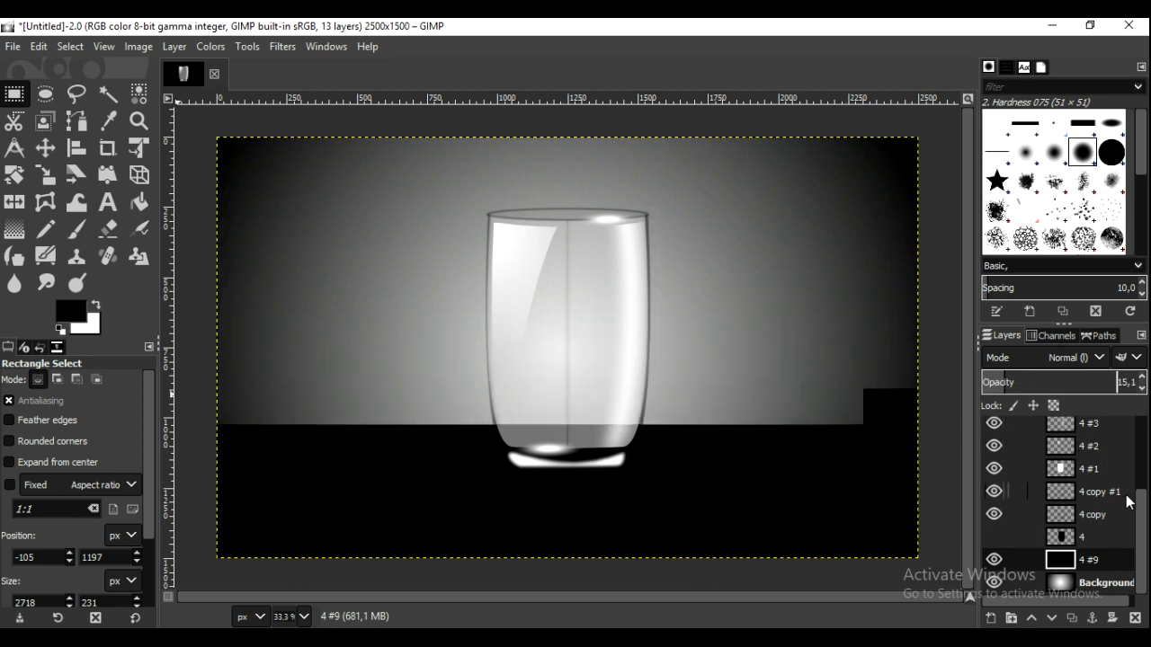
Step: Fade layer 4 #1 to about 4.3 opacity
left_click(1087, 471)
left_click_drag(1013, 382, 991, 385)
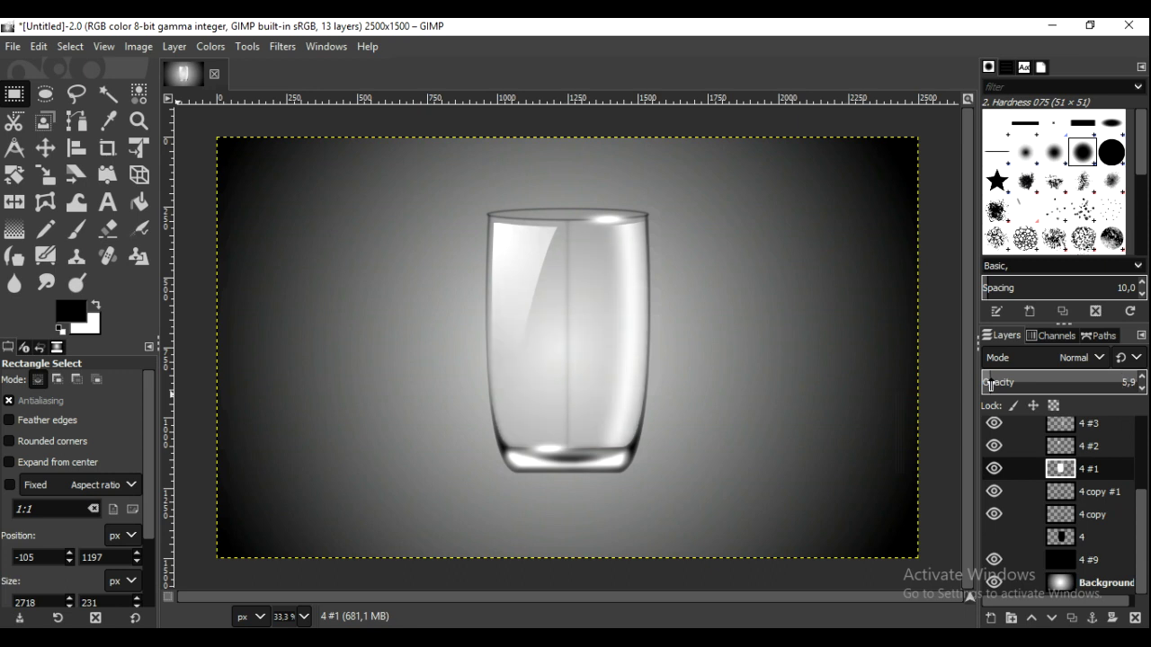
left_click_drag(990, 385, 989, 386)
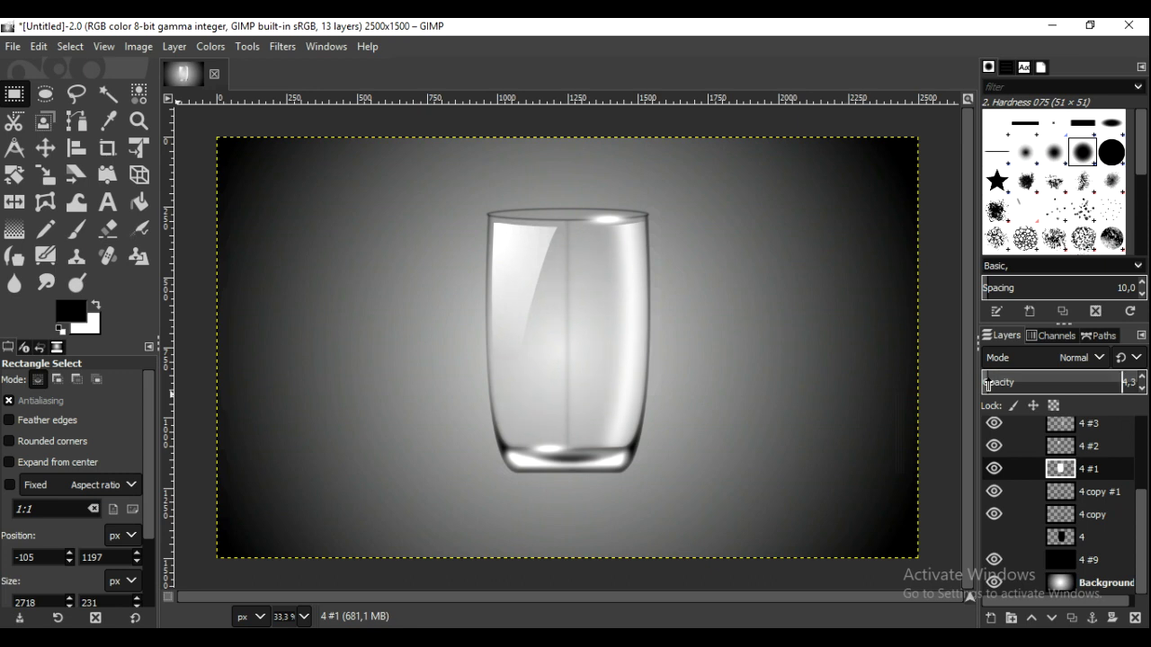
Step: Add a new transparent layer above 4 #9 and select a flat ellipse below the glass
left_click(1076, 557)
left_click(991, 619)
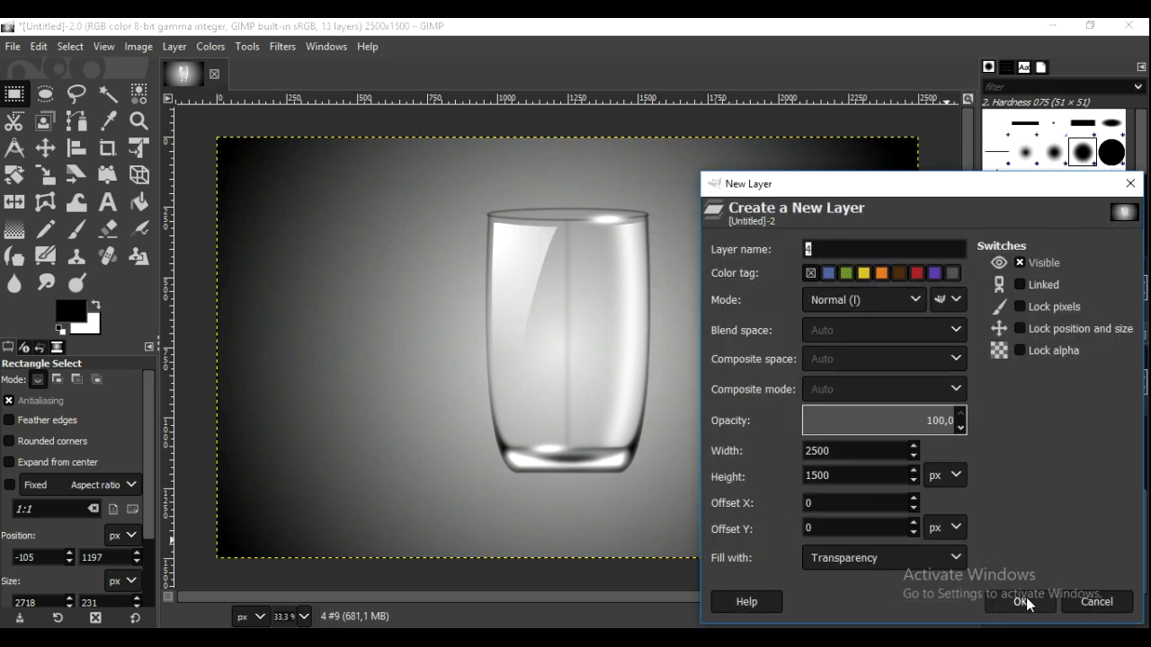
left_click(1026, 601)
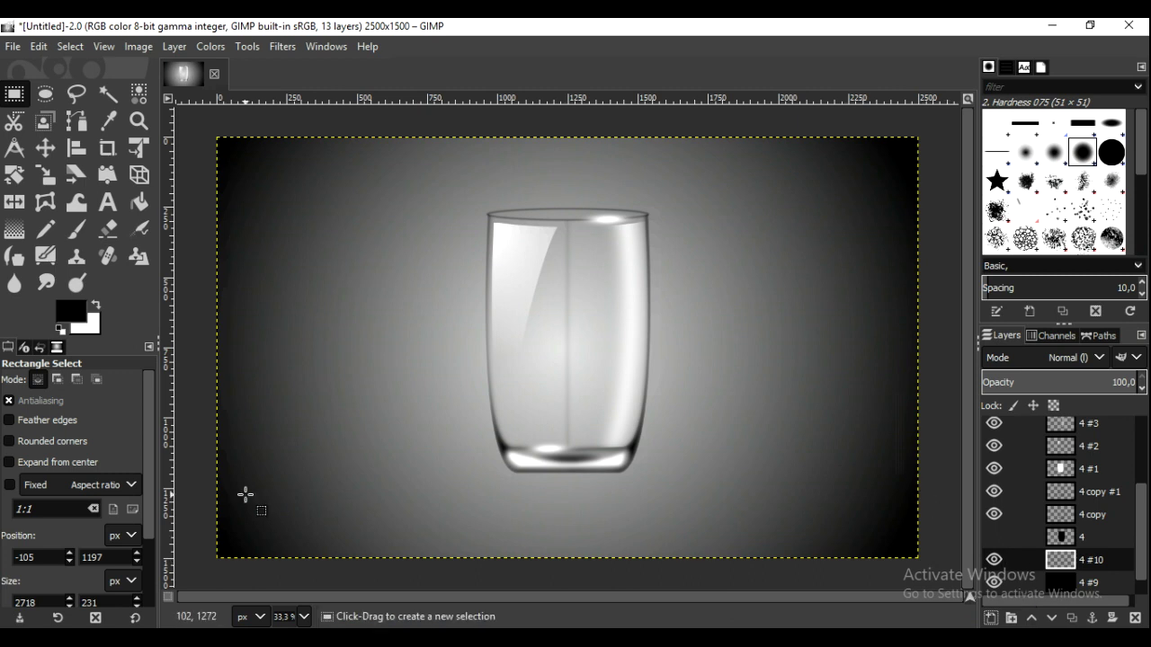
left_click(46, 95)
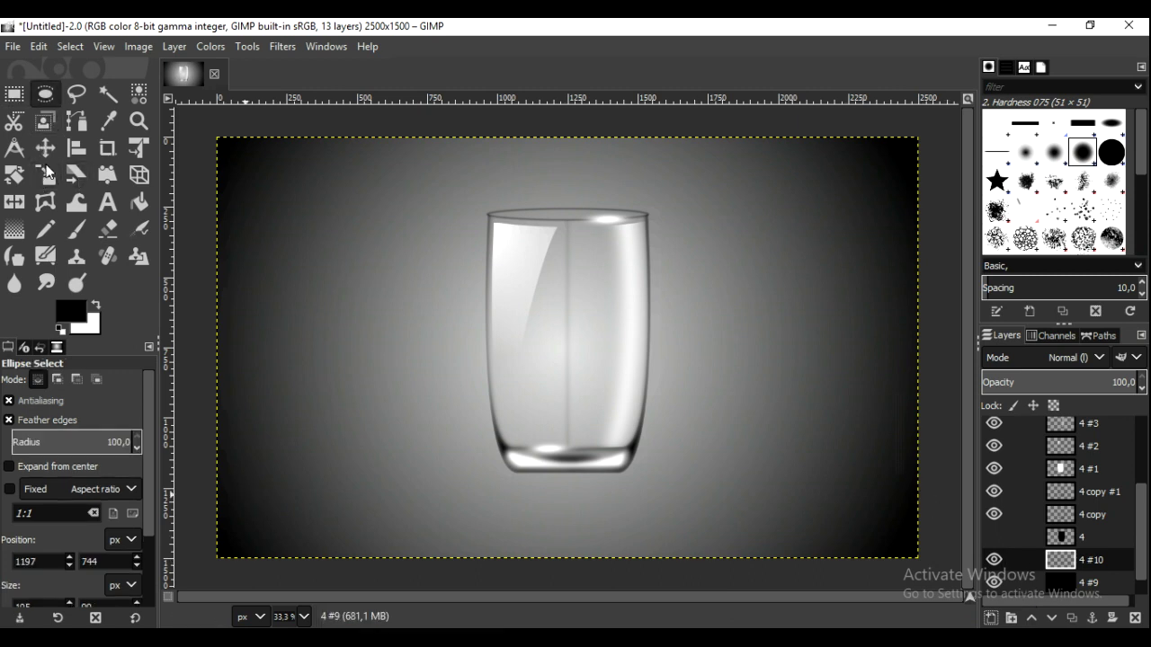
left_click_drag(472, 476, 671, 488)
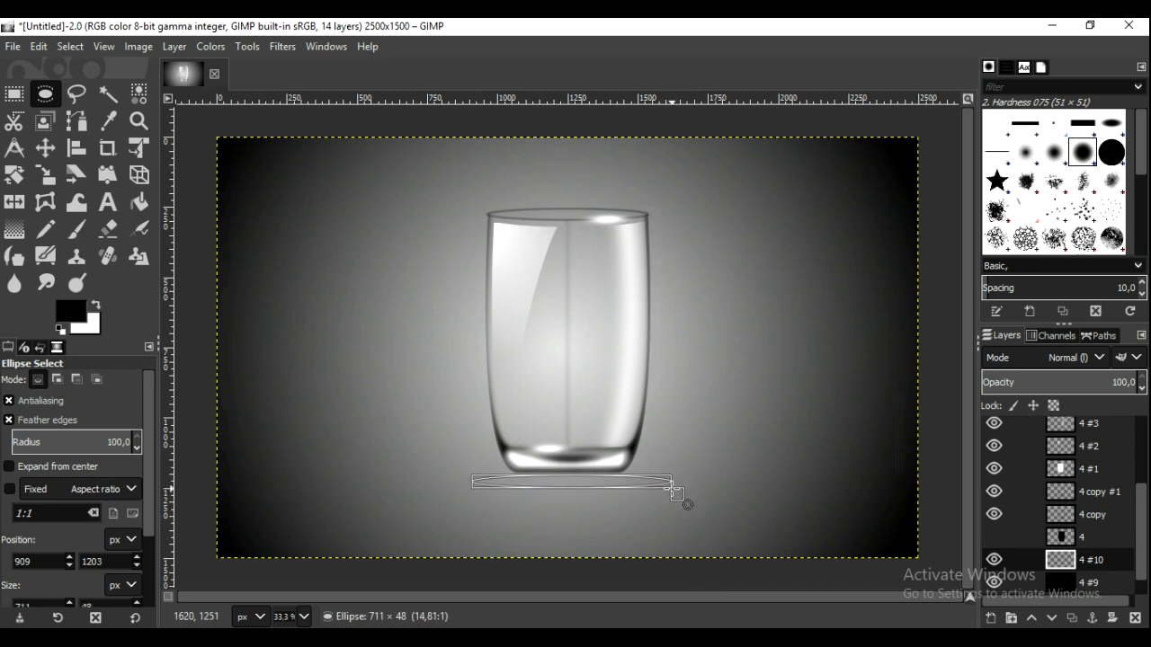
Step: Fill the ellipse with a soft black radial gradient spreading out from under the glass
left_click(15, 229)
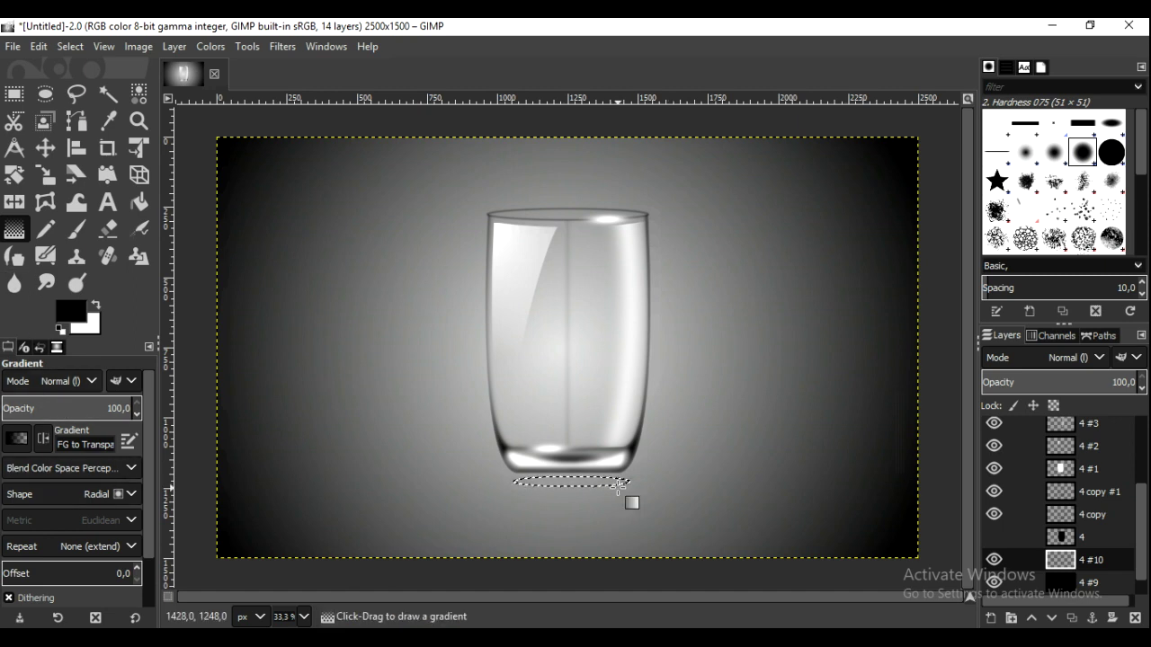
left_click_drag(572, 481, 672, 482)
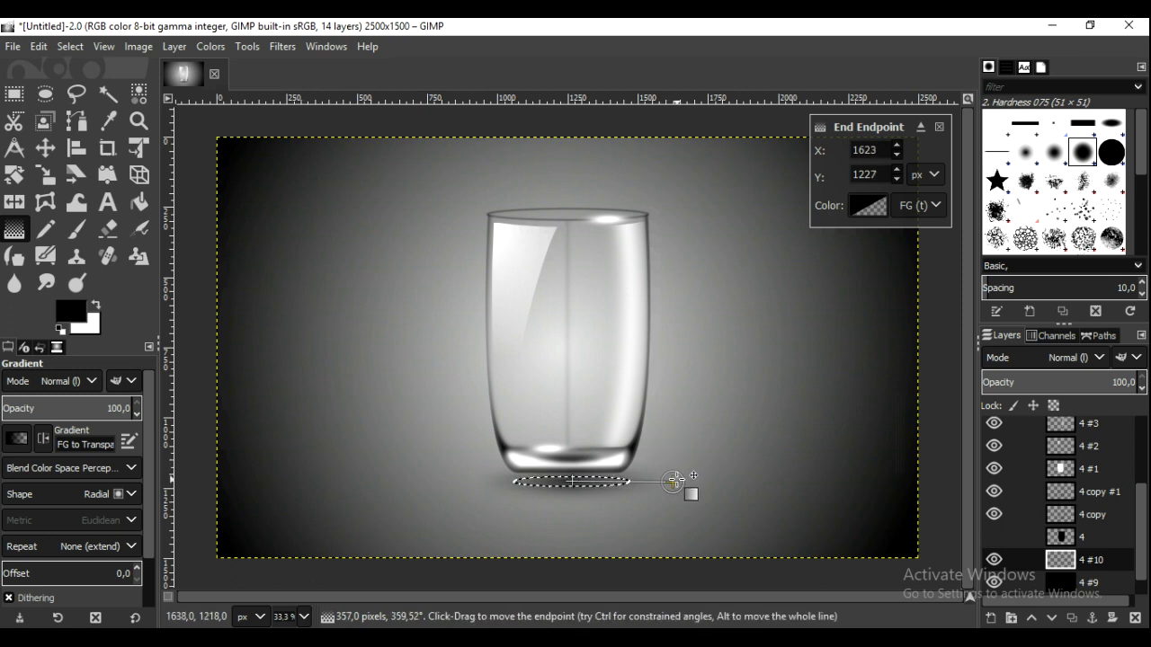
left_click_drag(674, 482, 709, 481)
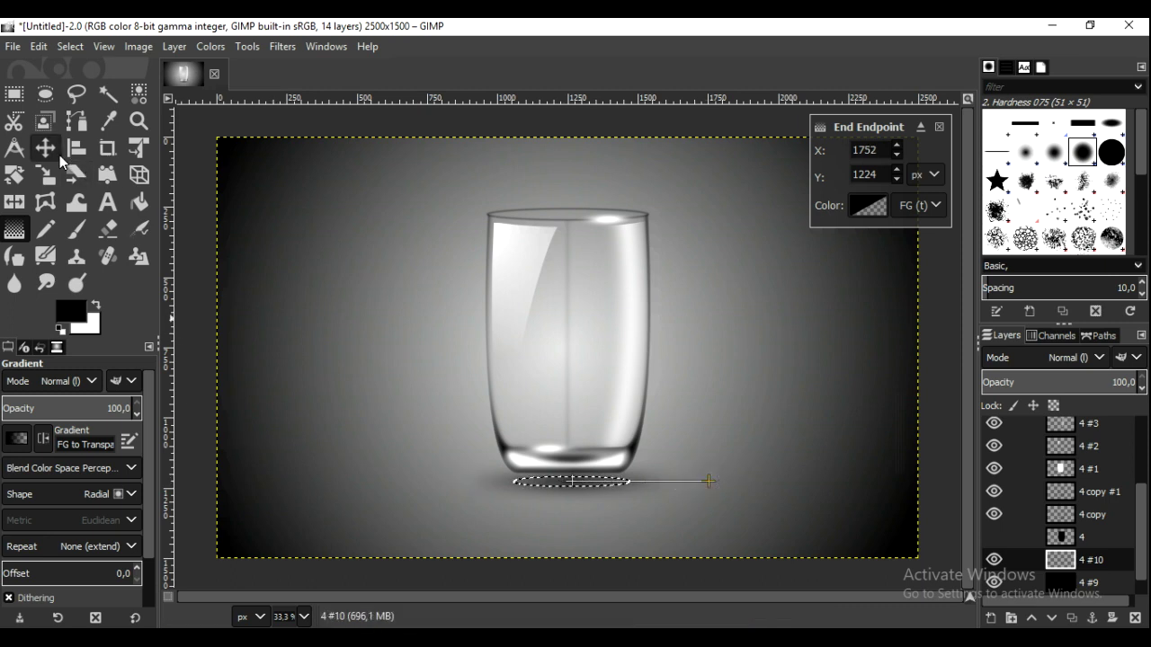
left_click(55, 149)
left_click(70, 46)
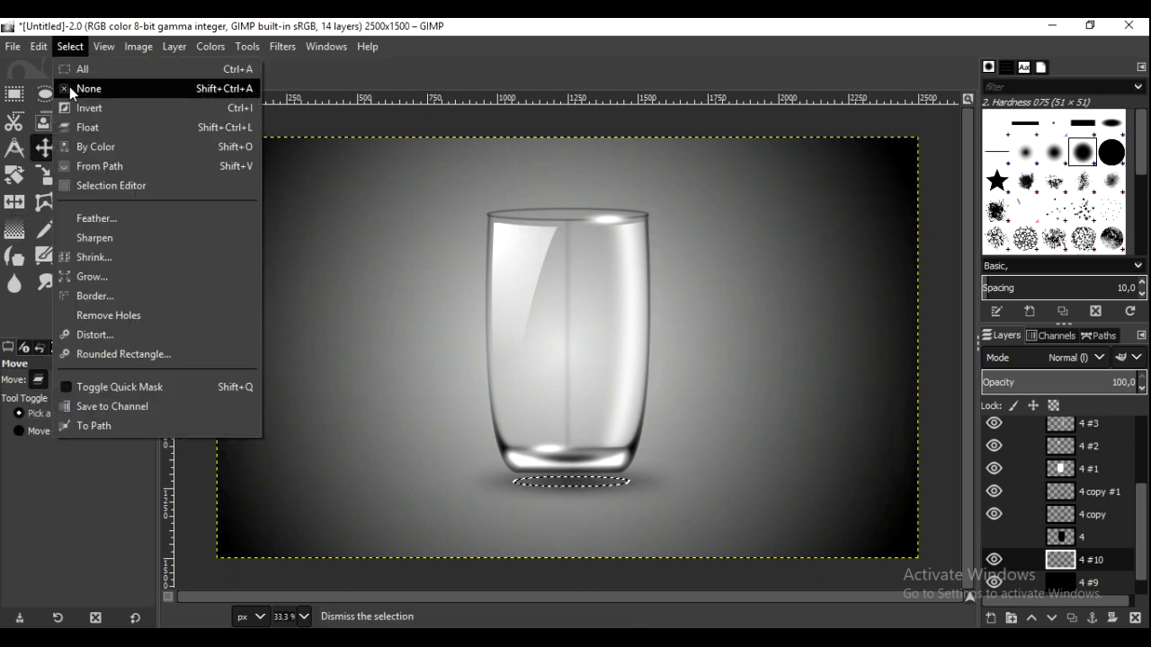
Step: Clear the selection, nudge the shadow layer slightly upward, and hide the 4 copy #1 layer
left_click(72, 88)
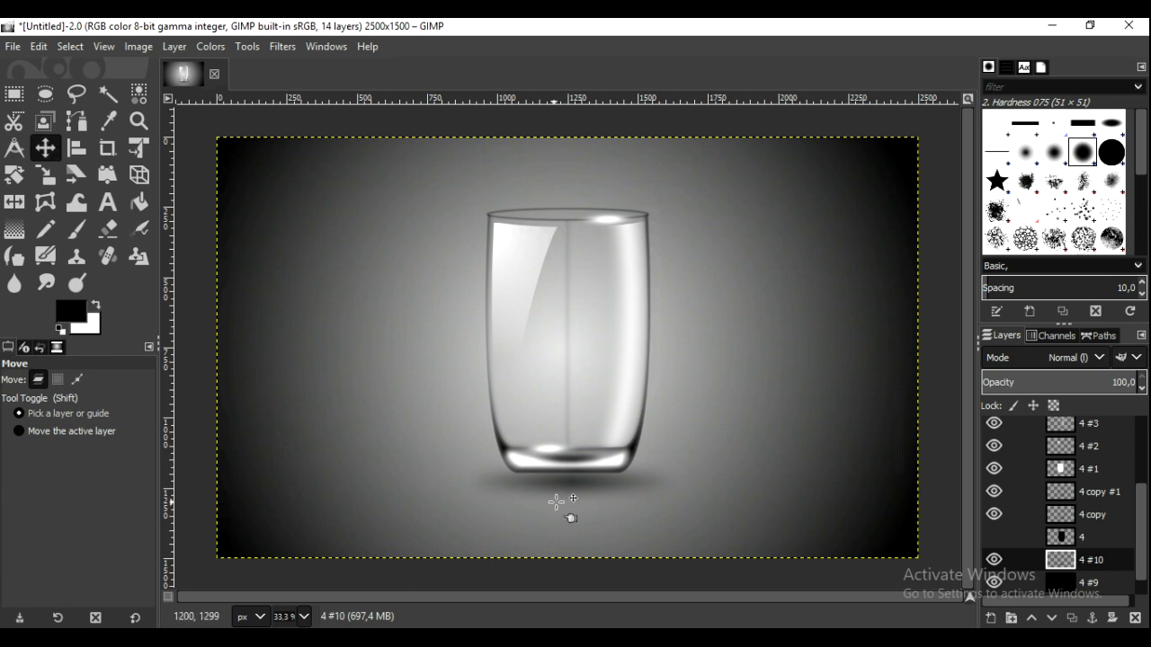
left_click_drag(568, 486, 563, 484)
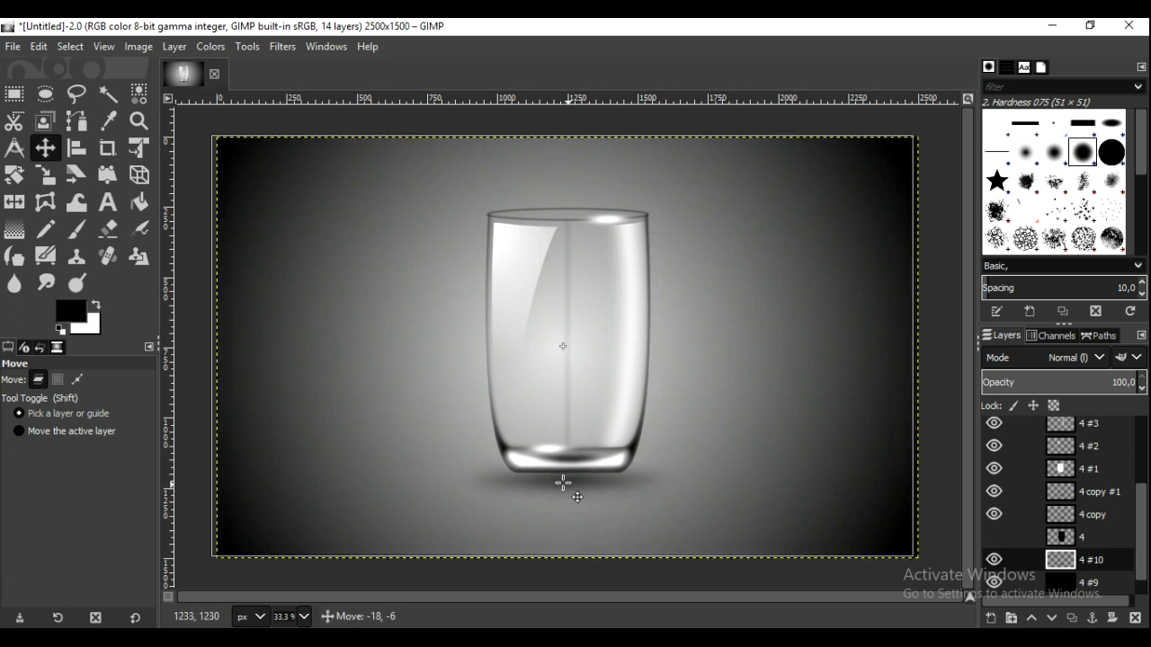
left_click_drag(563, 484, 569, 484)
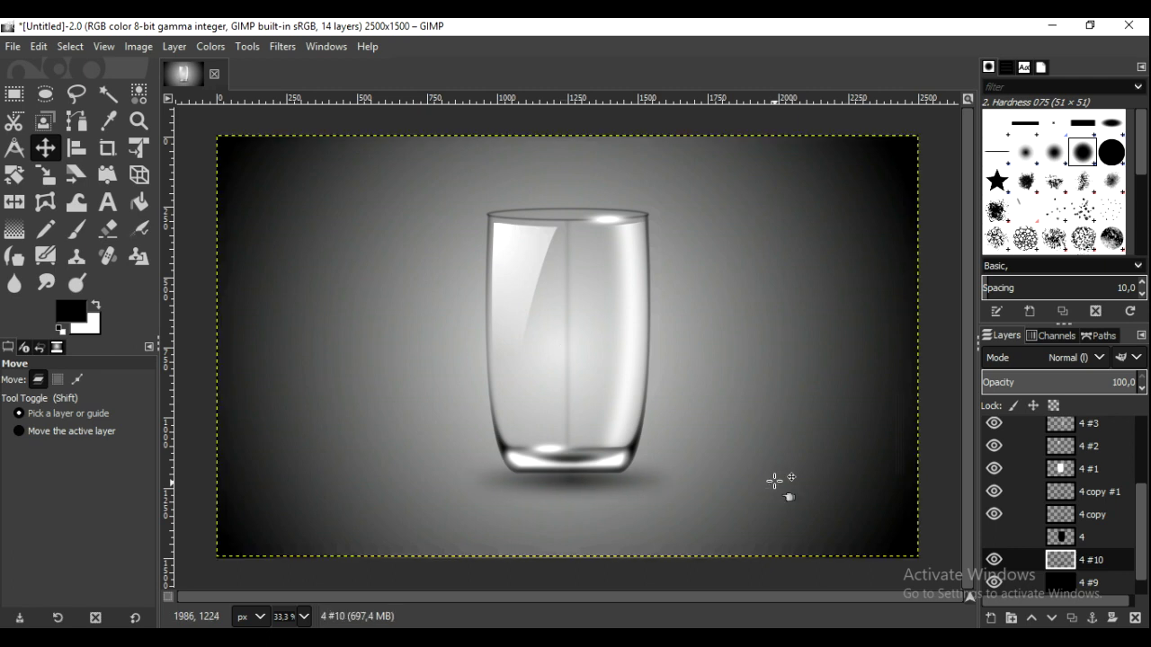
left_click(993, 514)
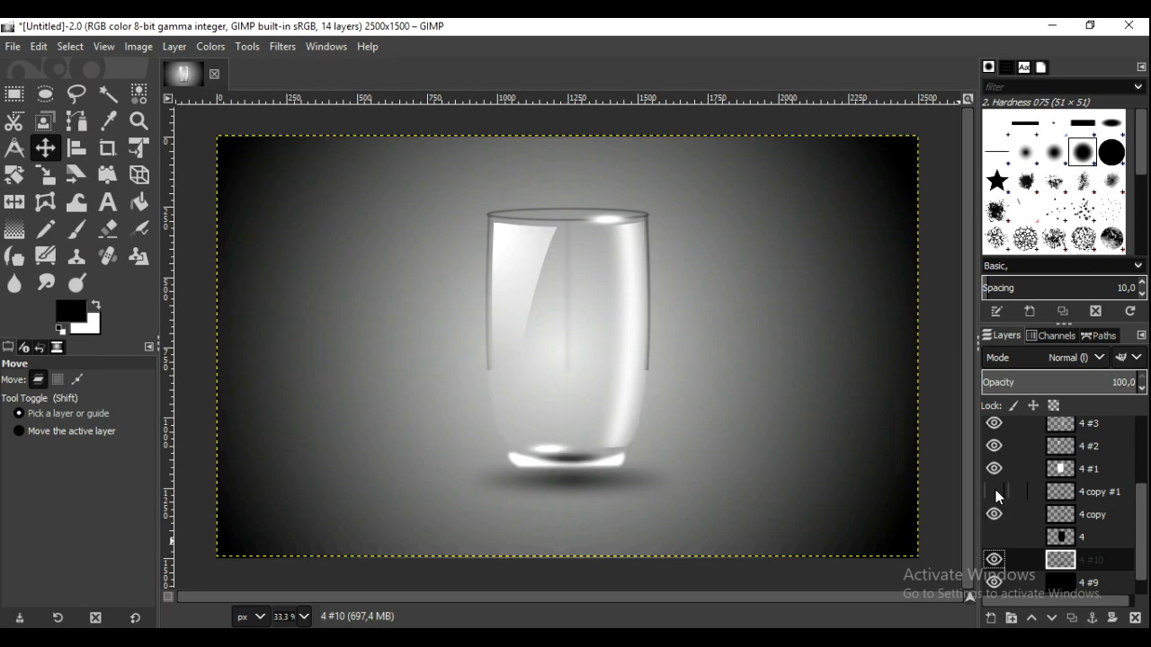
Step: Show 4 copy #1 again and cut the centre vertical strip out of the 4 copy layer
left_click(994, 492)
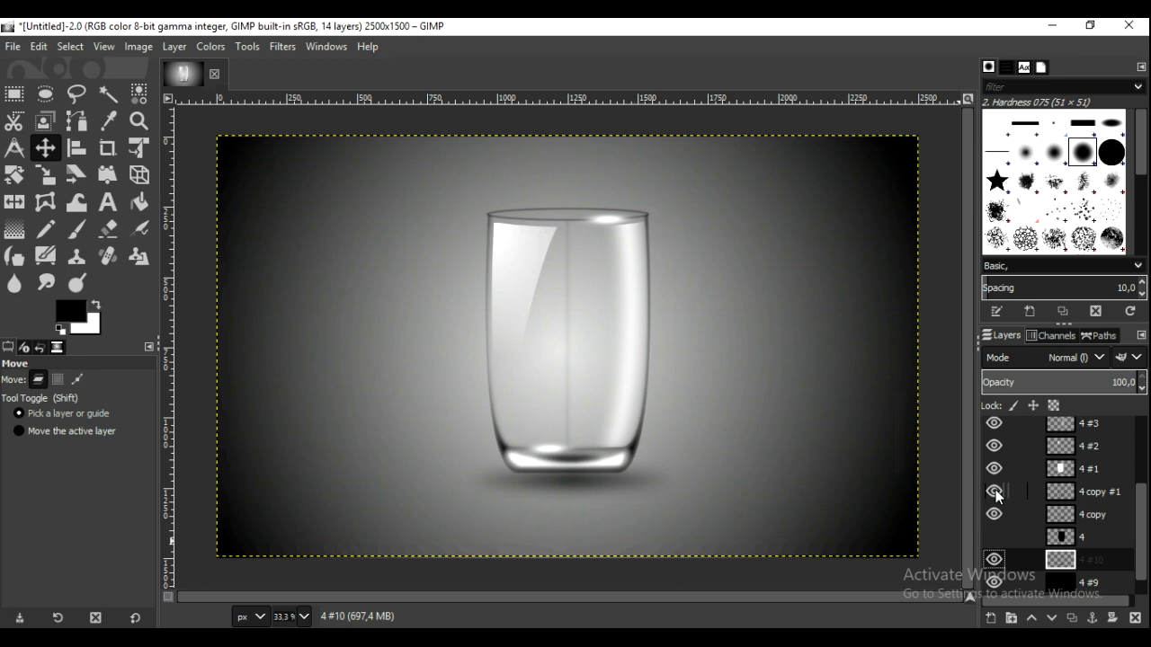
left_click(1056, 519)
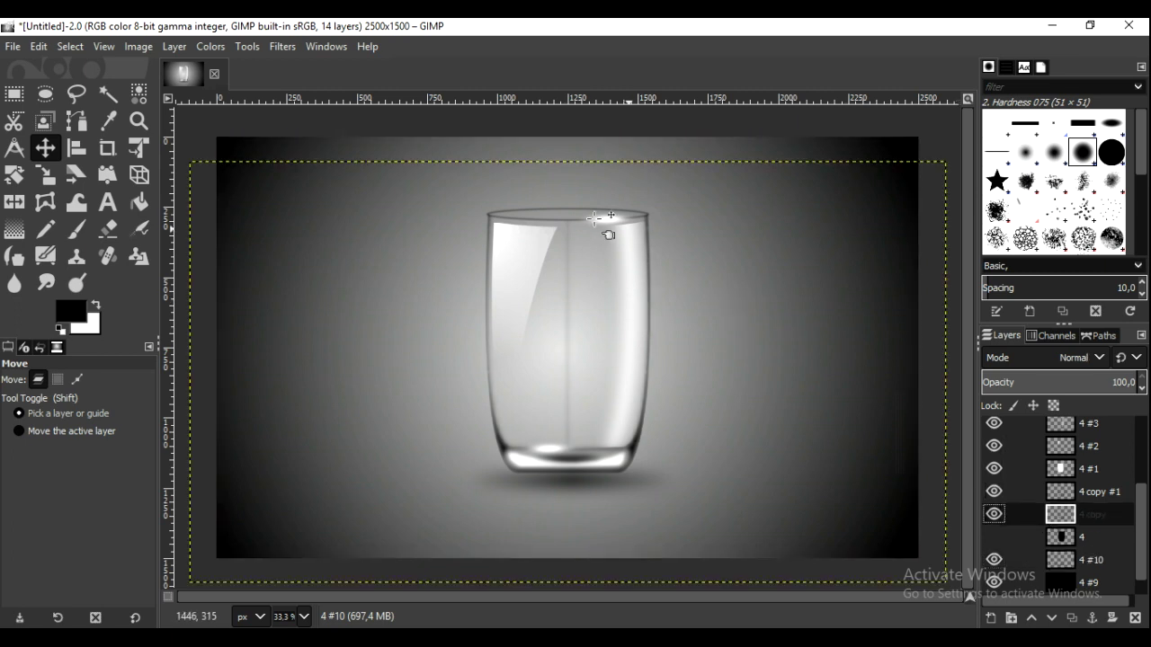
left_click(14, 93)
mouse_move(560, 222)
left_mouse_down()
mouse_move(580, 272)
mouse_move(579, 447)
left_mouse_up()
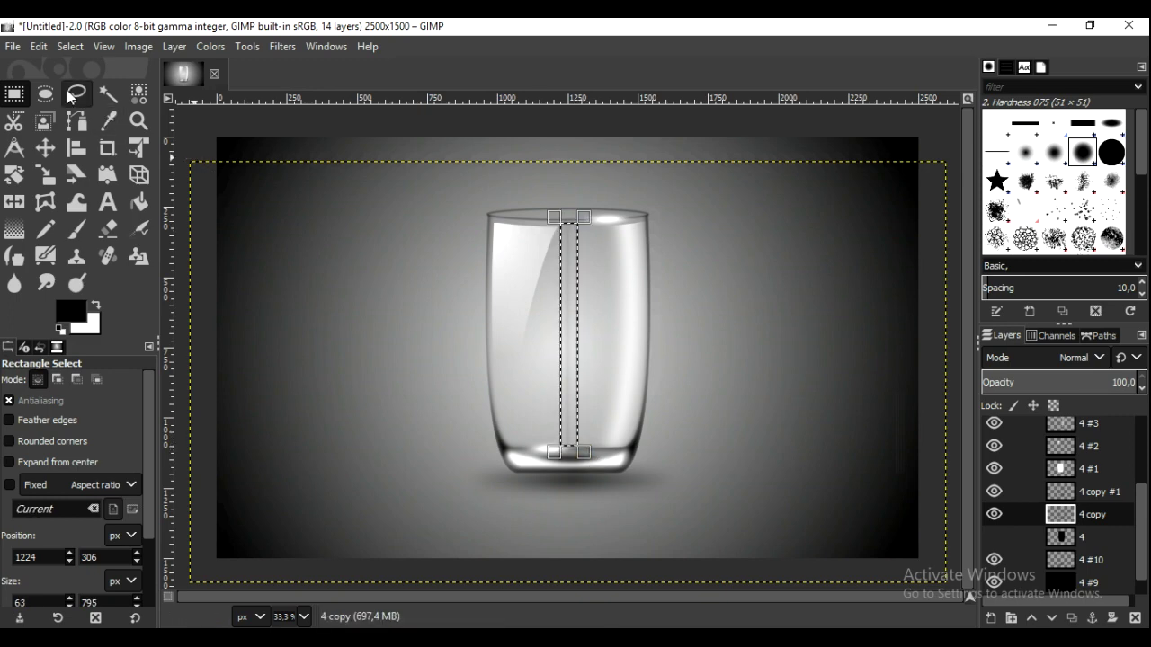
left_click(39, 47)
left_click(64, 159)
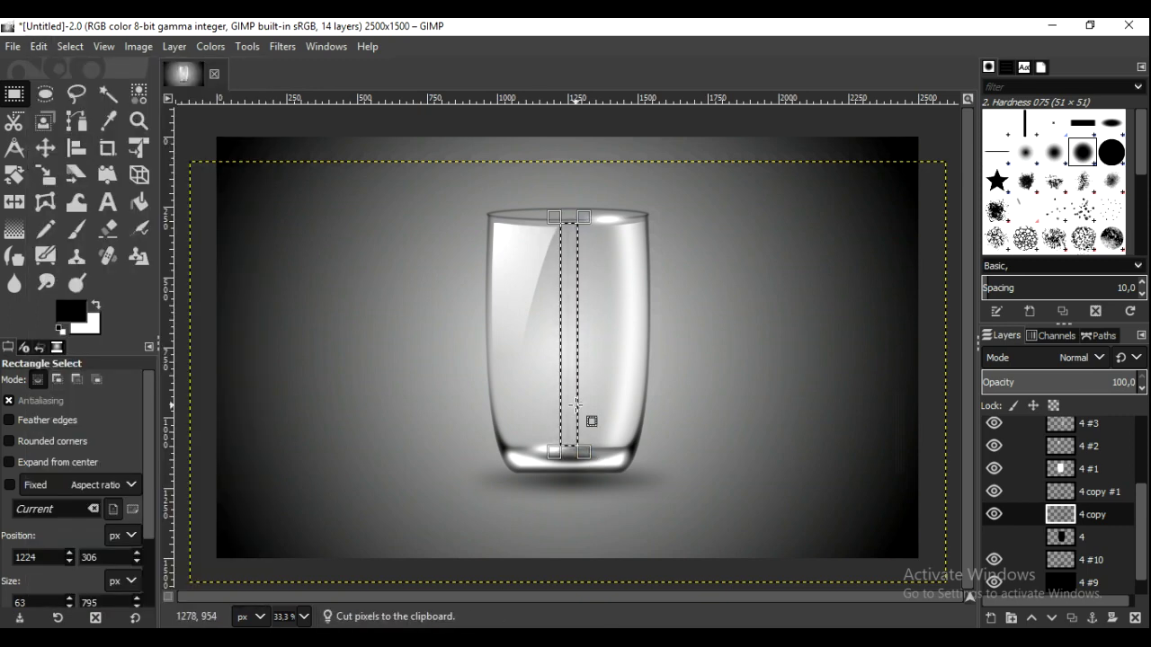
Step: Cut the same centre strip from 4 copy #1 and clear the selection
key("Page_Up")
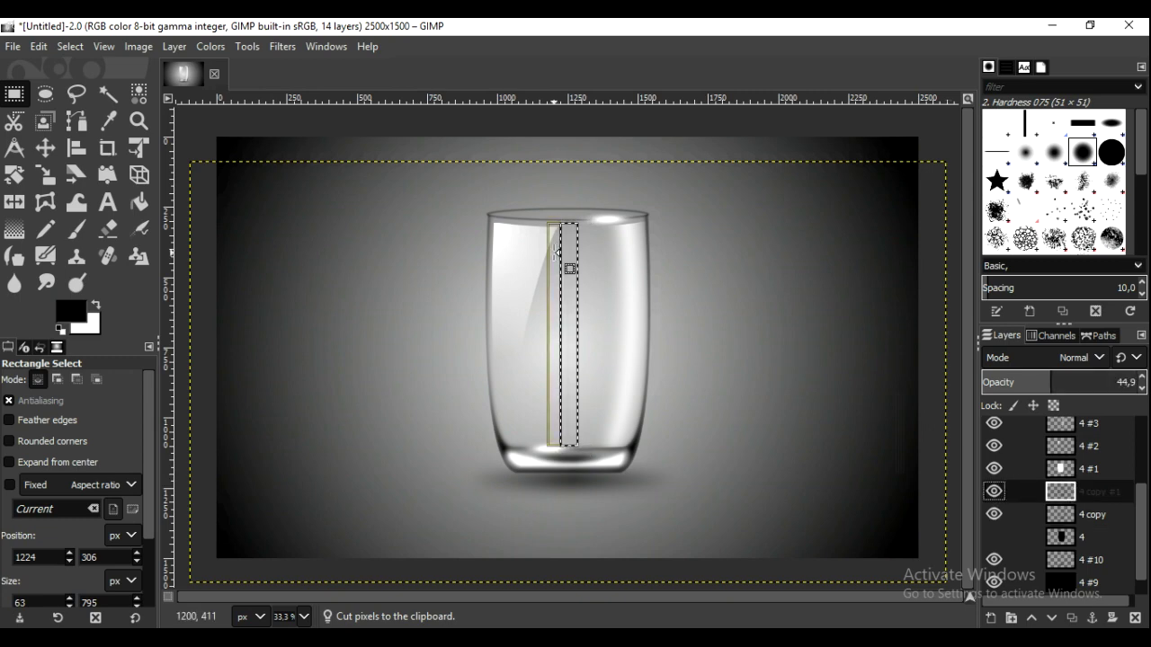
left_click(39, 47)
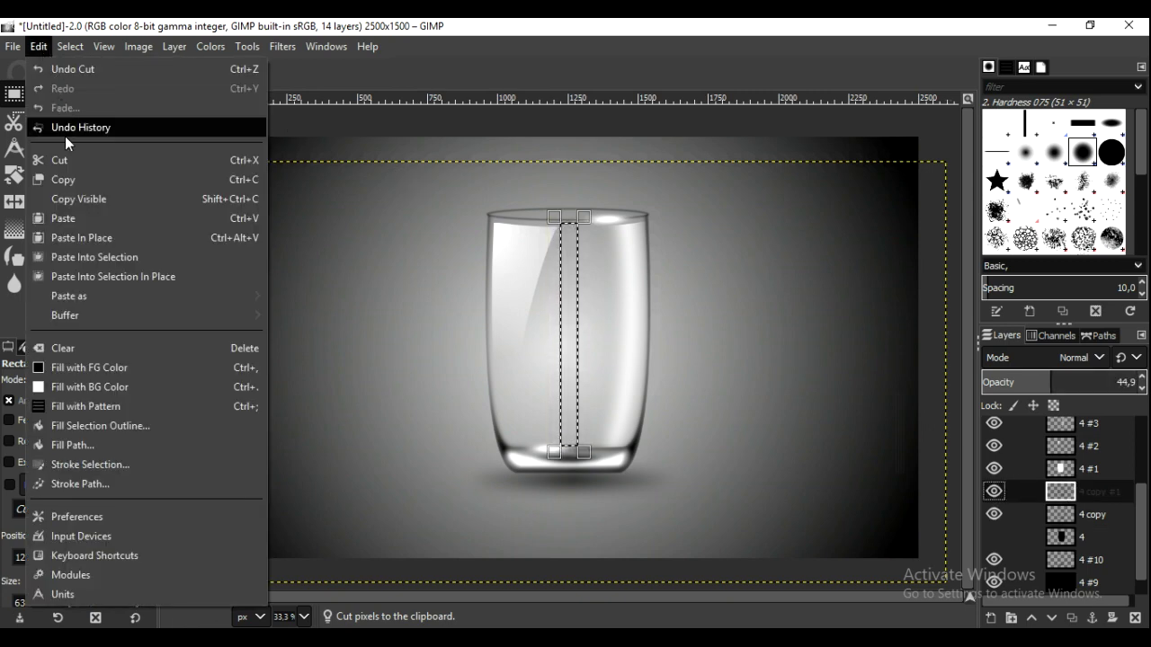
left_click(75, 162)
left_click(70, 47)
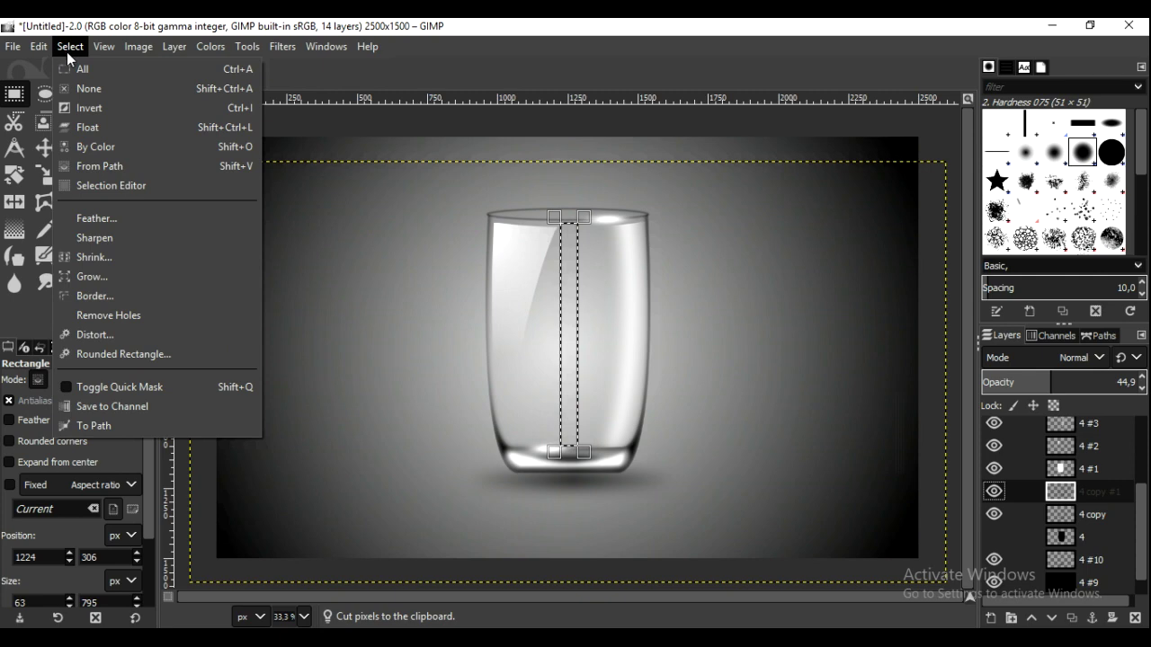
left_click(72, 89)
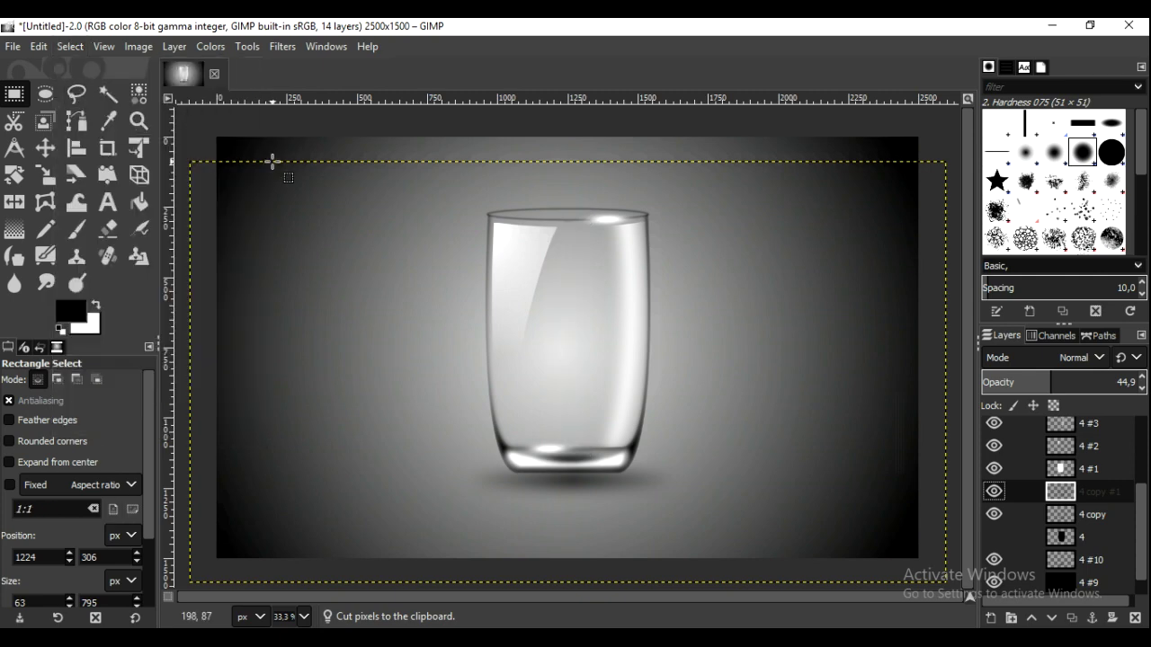
Step: Export the image to the Desktop as 'glass cup.png' with default PNG settings
left_click(13, 47)
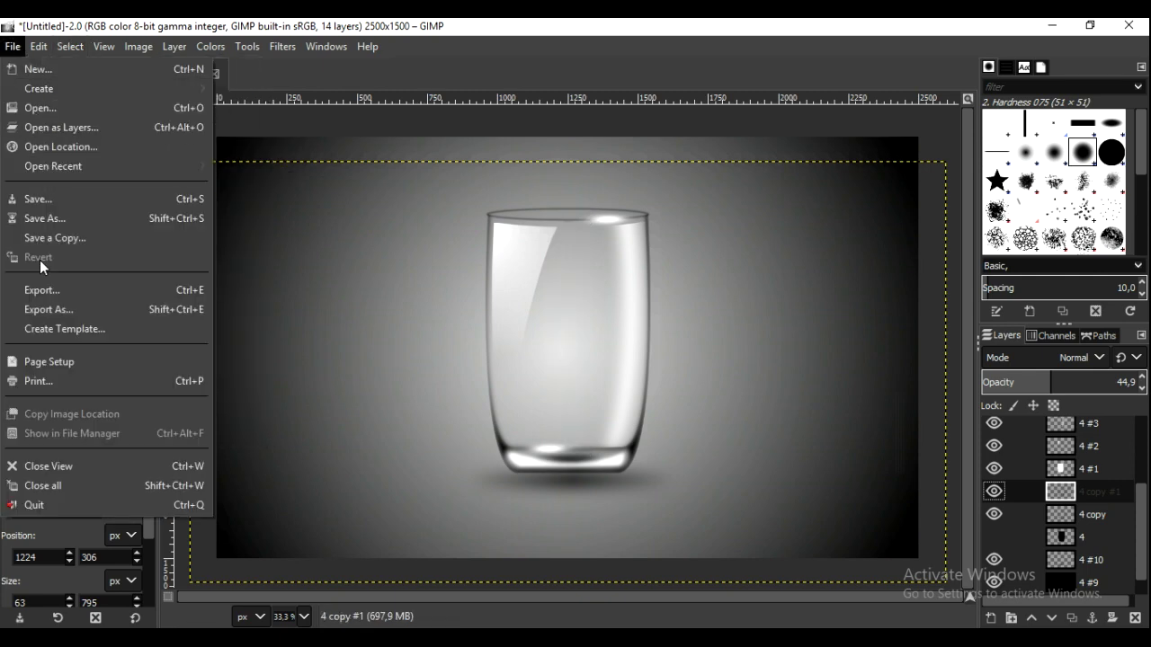
left_click(105, 298)
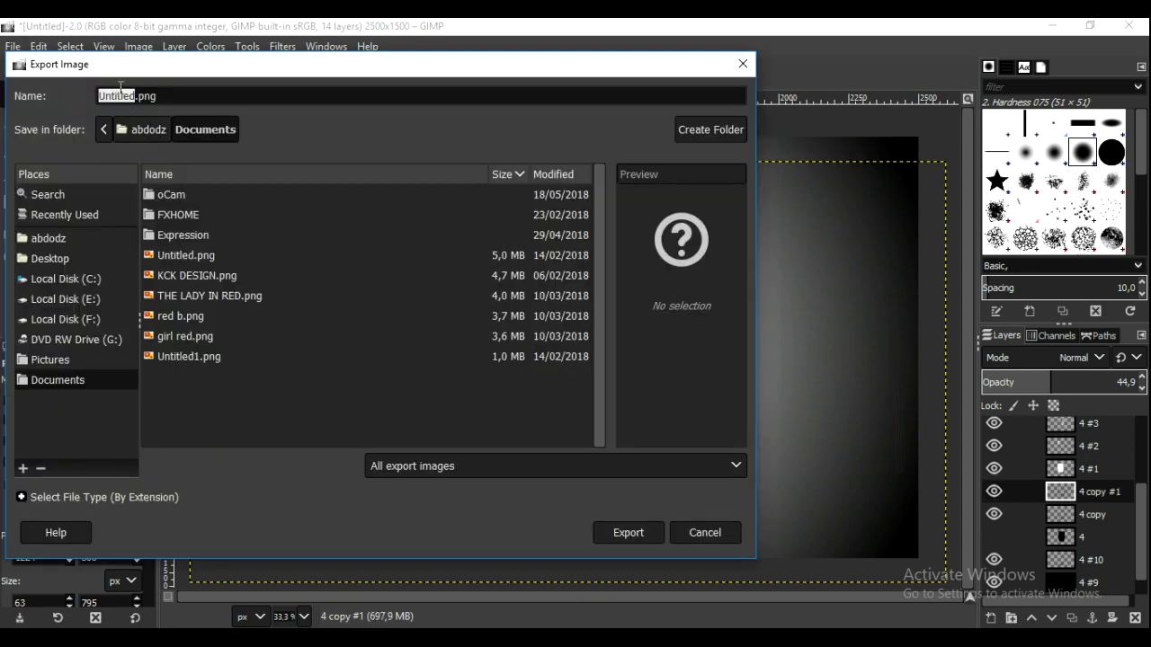
left_click(107, 260)
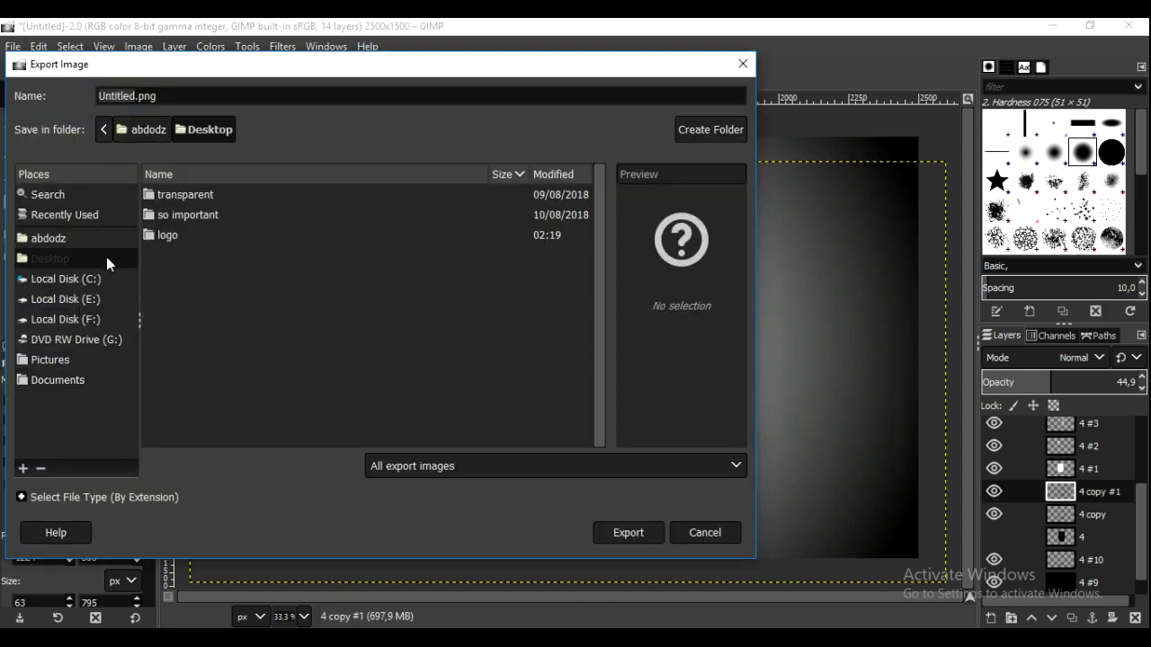
left_click(135, 95)
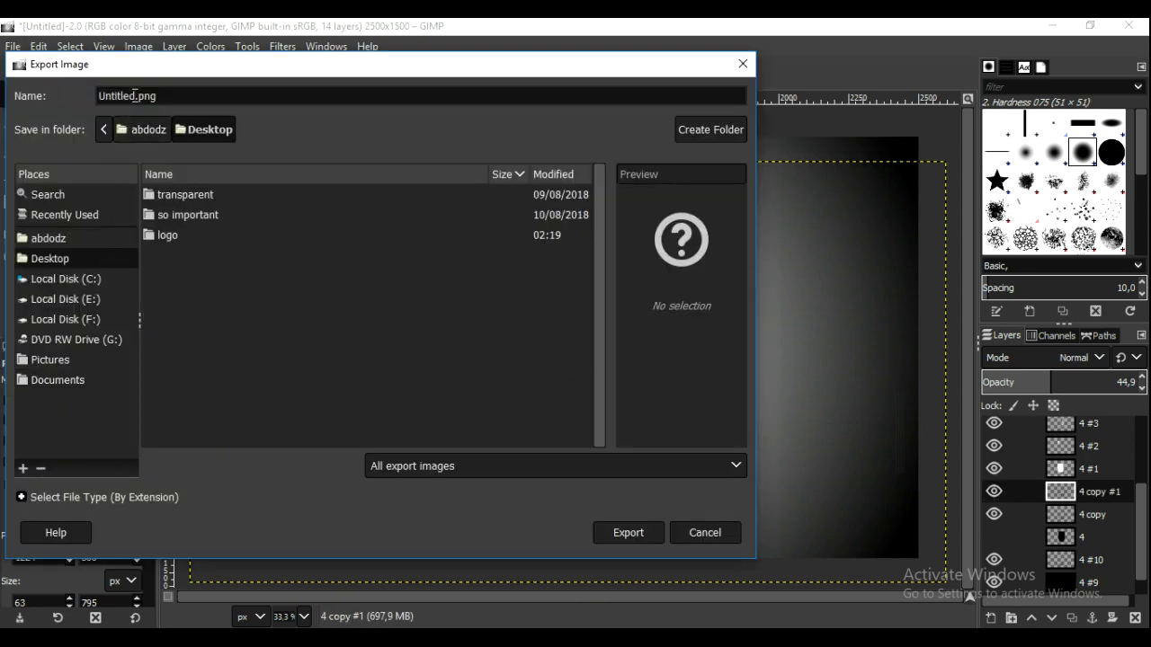
key("BackSpace")
type("glass ")
type("cup")
key("Return")
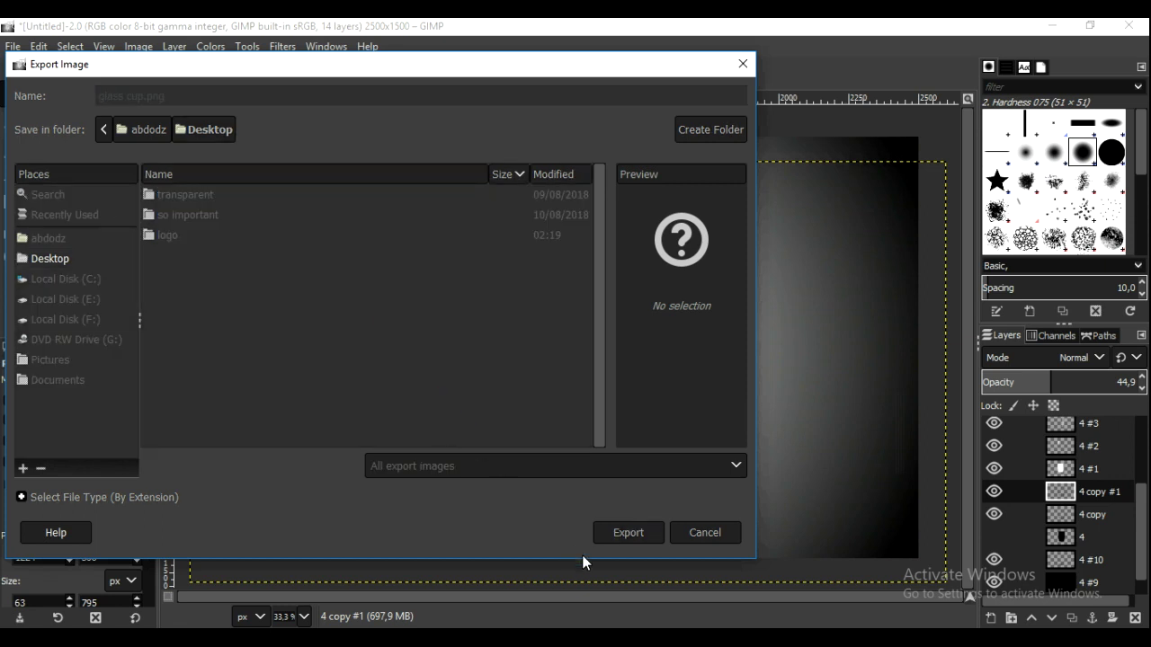
left_click(585, 510)
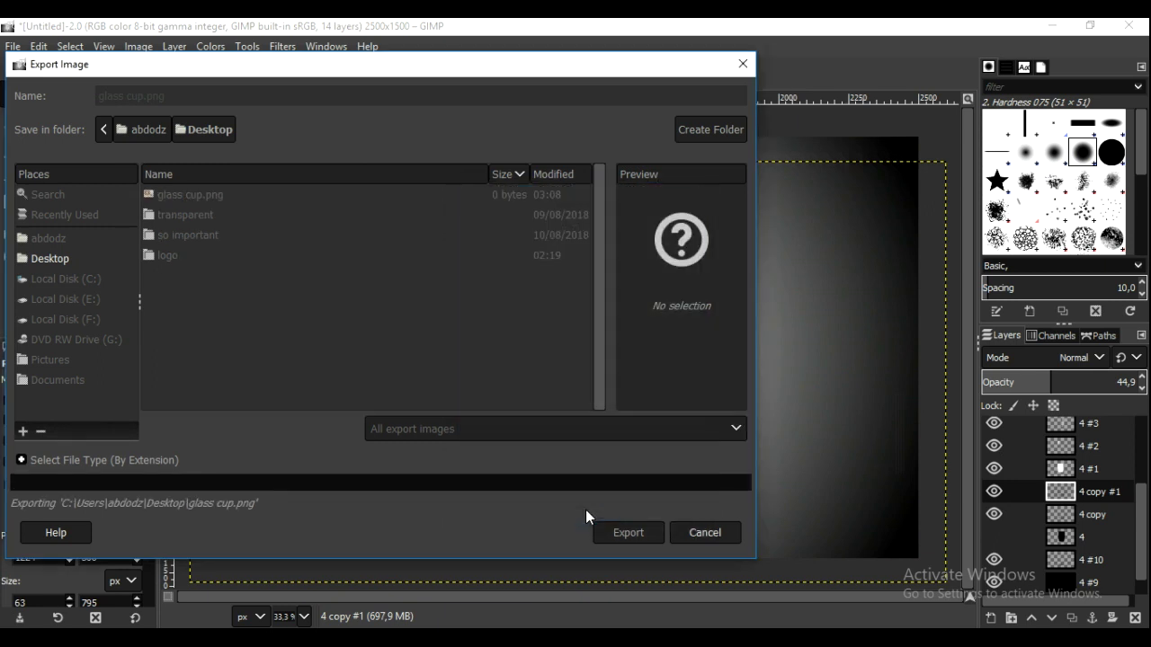